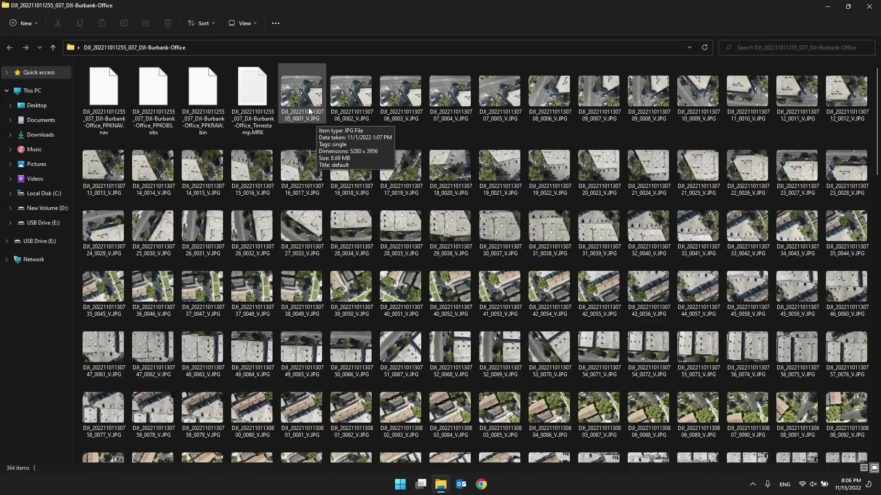
pyautogui.moveTo(521, 262)
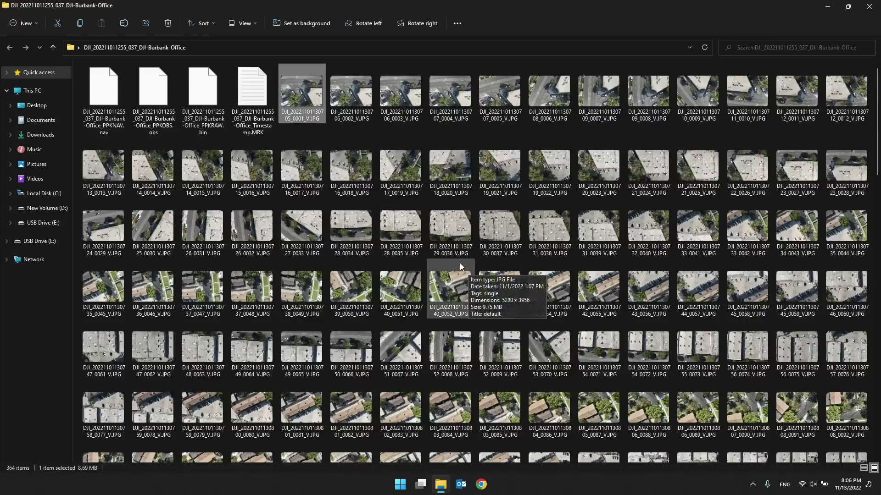
pyautogui.scroll(-15, 400, 231)
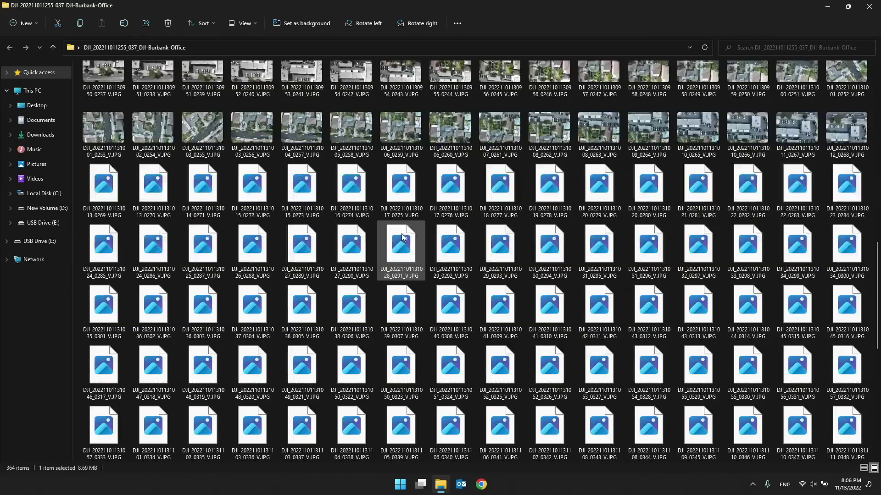
pyautogui.scroll(10, 482, 245)
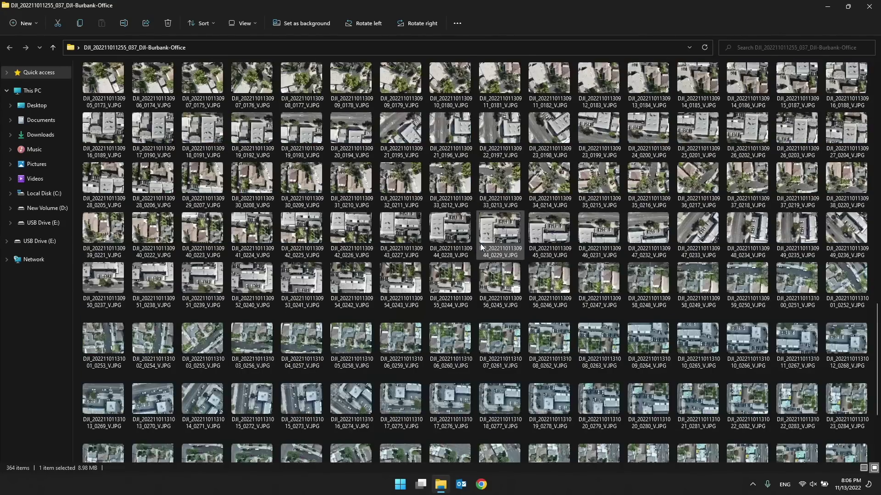
pyautogui.moveTo(482, 245)
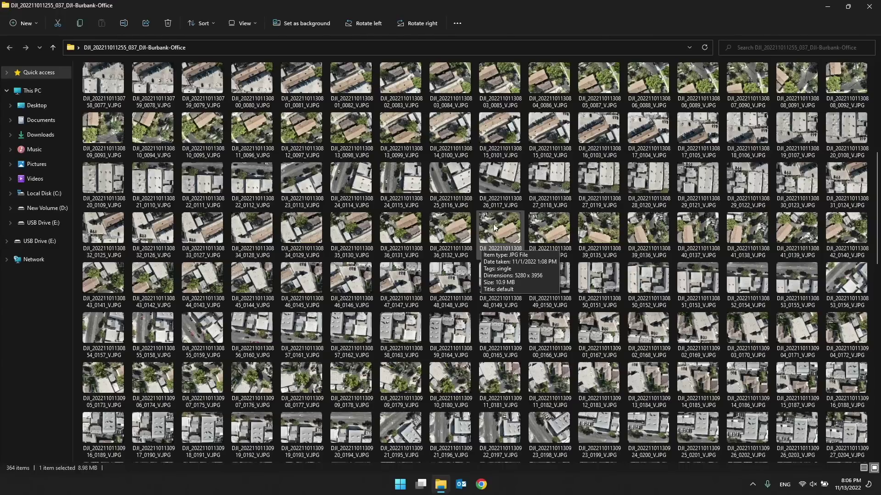
pyautogui.moveTo(494, 182)
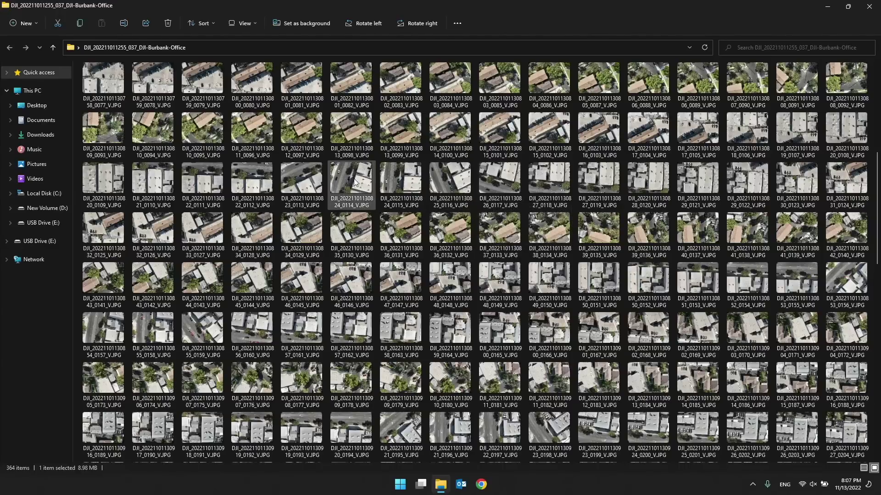
pyautogui.doubleClick(317, 176)
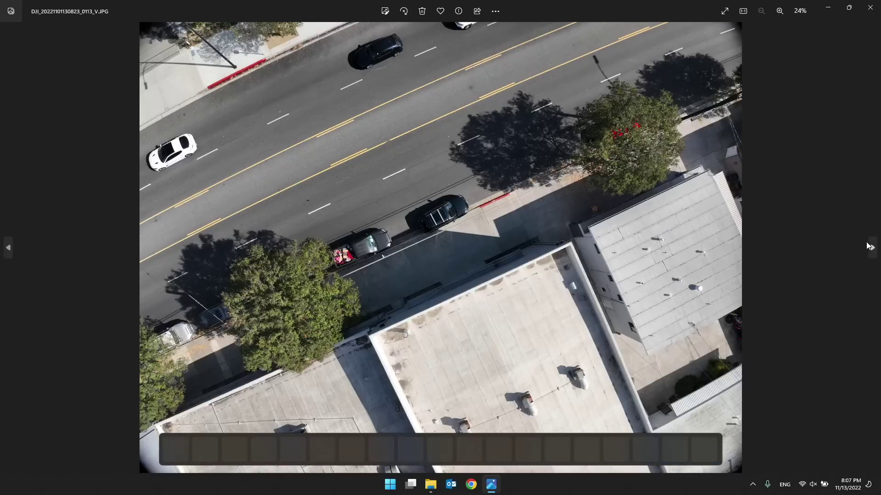
pyautogui.click(872, 247)
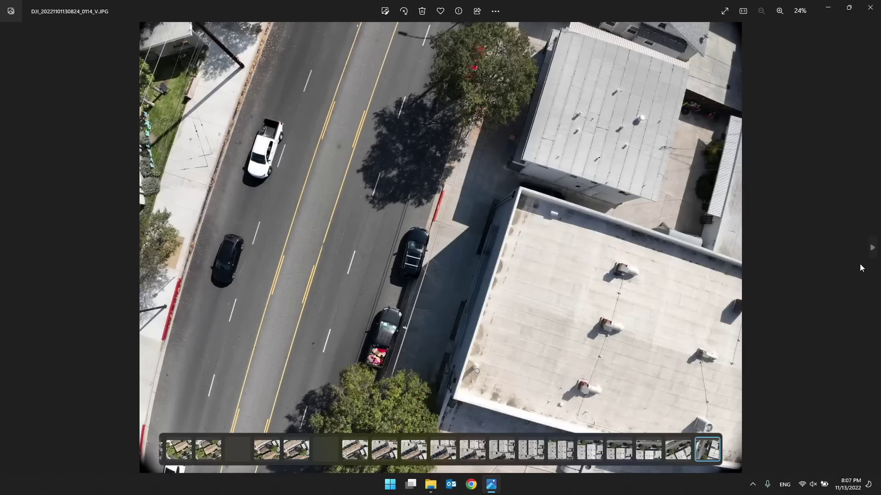
pyautogui.click(871, 248)
pyautogui.click(869, 7)
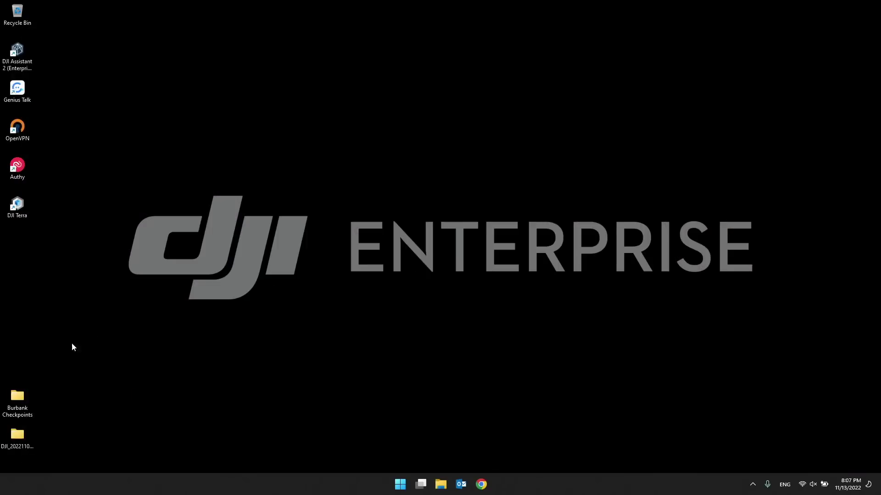
# Examine the checkpoint coordinates for Point 01 to Point 05 in the CSV file of the Burbank Checkpoints folder
pyautogui.doubleClick(11, 403)
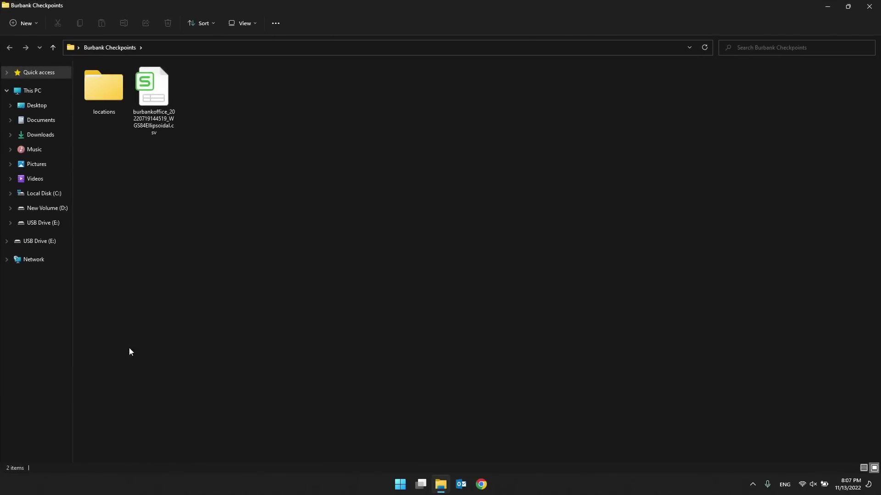
pyautogui.doubleClick(156, 103)
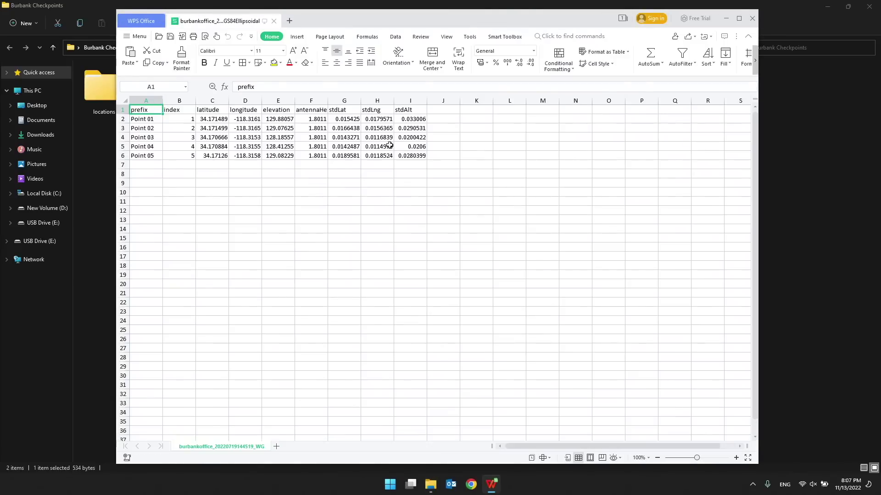
pyautogui.moveTo(296, 156); pyautogui.dragTo(148, 118)
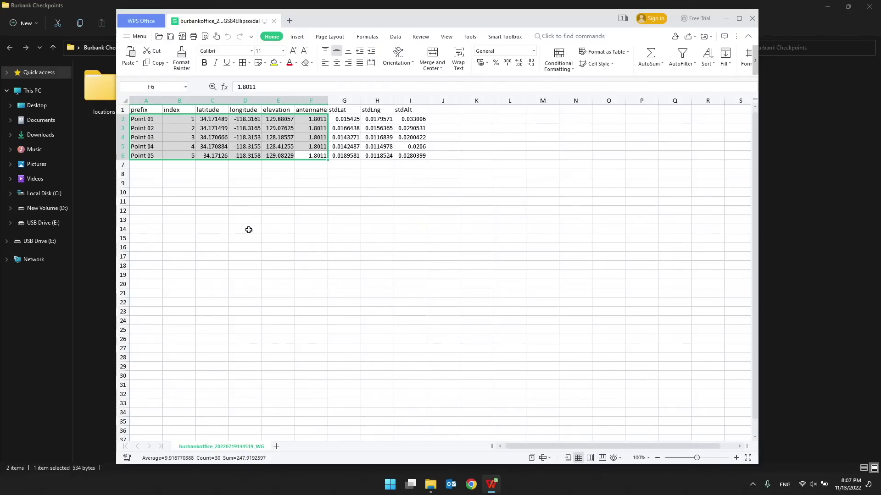
pyautogui.click(751, 19)
pyautogui.moveTo(221, 8); pyautogui.dragTo(230, 121)
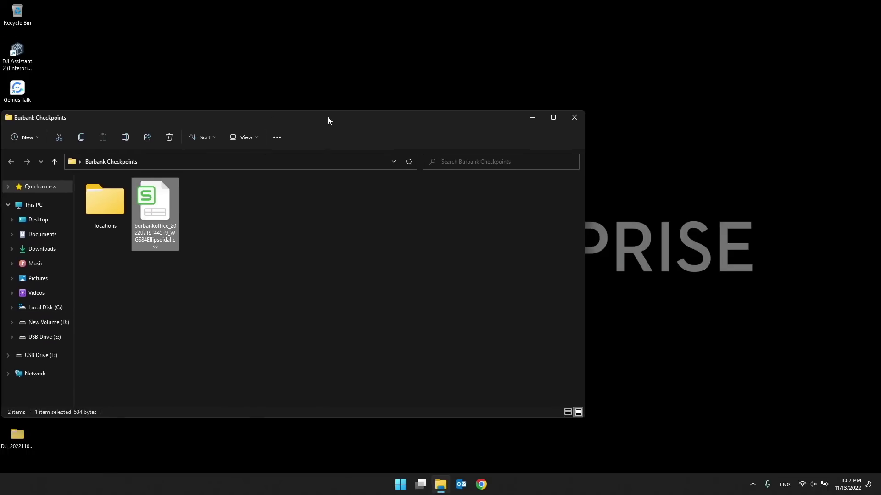
pyautogui.click(575, 119)
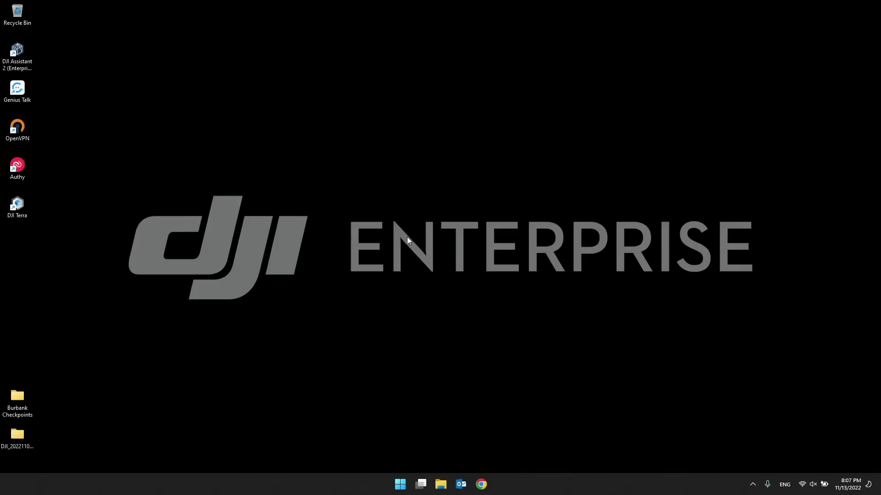
# Switch to DJI Terra and maximize its window
pyautogui.doubleClick(25, 207)
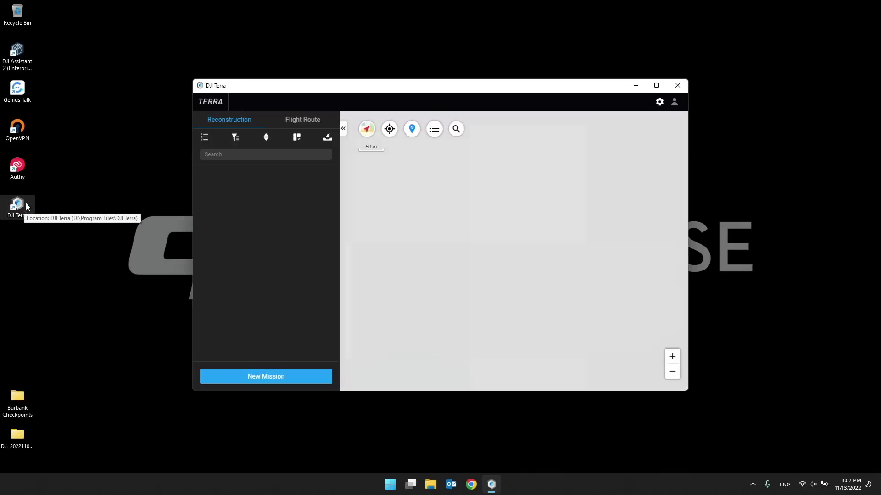
pyautogui.doubleClick(379, 86)
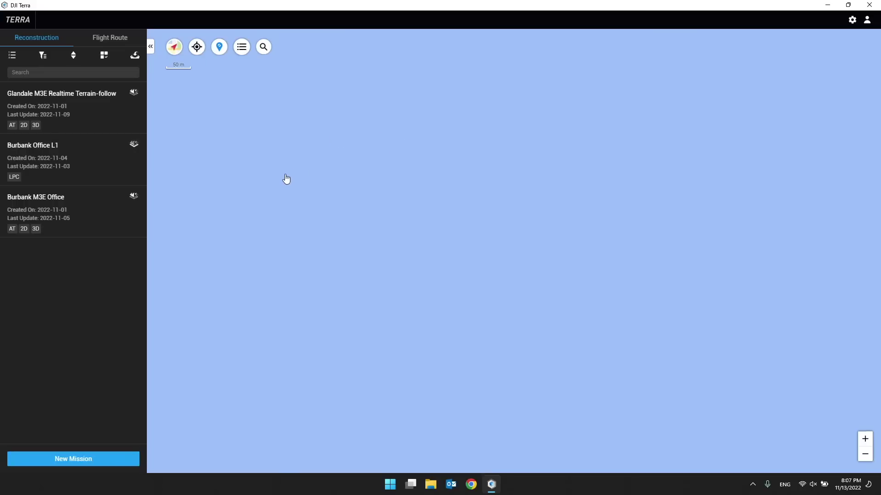
# Hide the colored flight-restriction zones on the map around Wichita
pyautogui.scroll(-6, 370, 199)
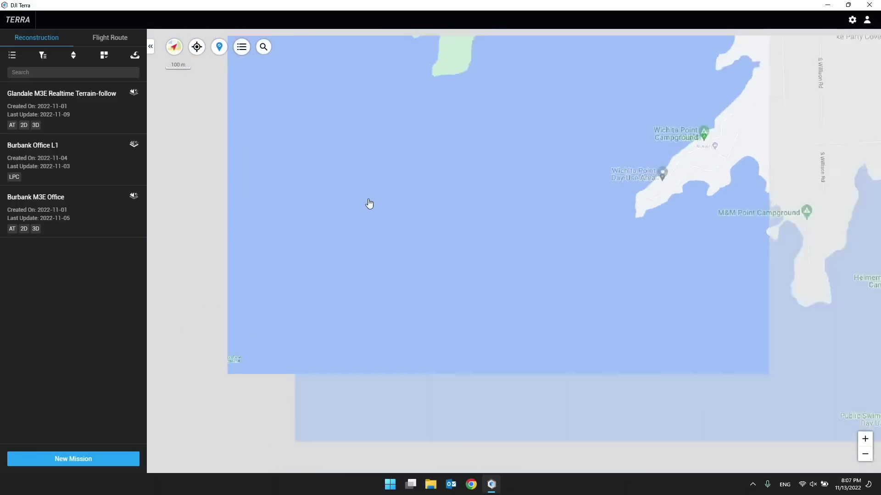
pyautogui.scroll(-2, 369, 200)
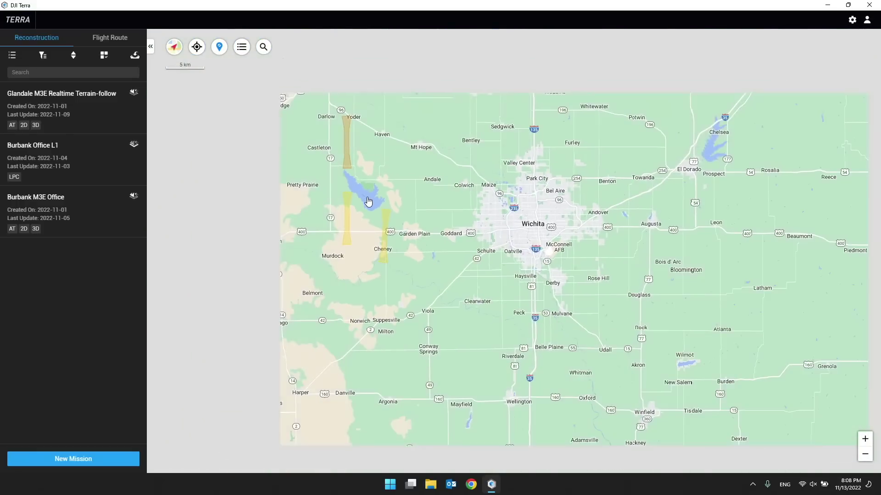
pyautogui.scroll(1, 488, 215)
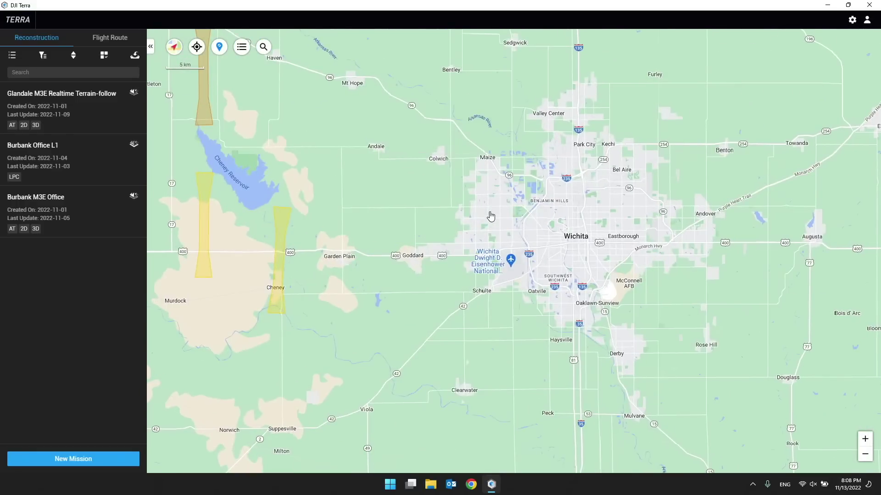
pyautogui.scroll(-1, 491, 217)
pyautogui.scroll(1, 472, 216)
pyautogui.moveTo(431, 206); pyautogui.dragTo(446, 270)
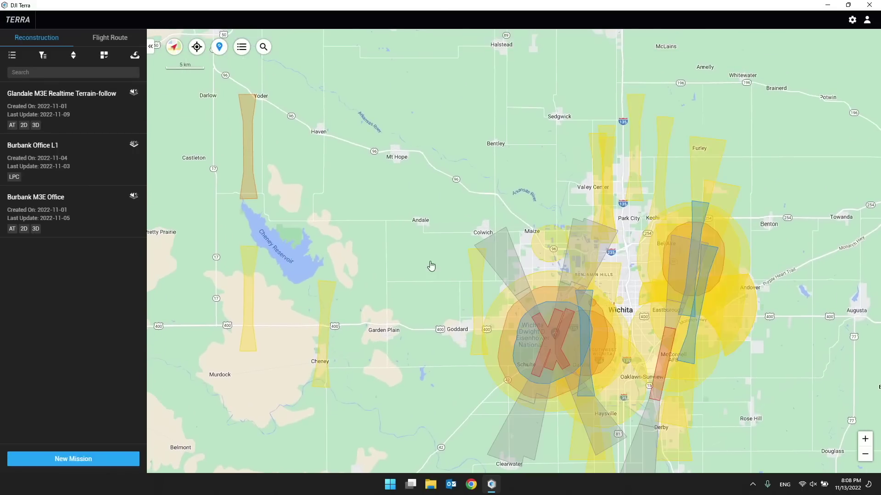
pyautogui.moveTo(580, 317); pyautogui.dragTo(493, 254)
pyautogui.moveTo(459, 286); pyautogui.dragTo(373, 228)
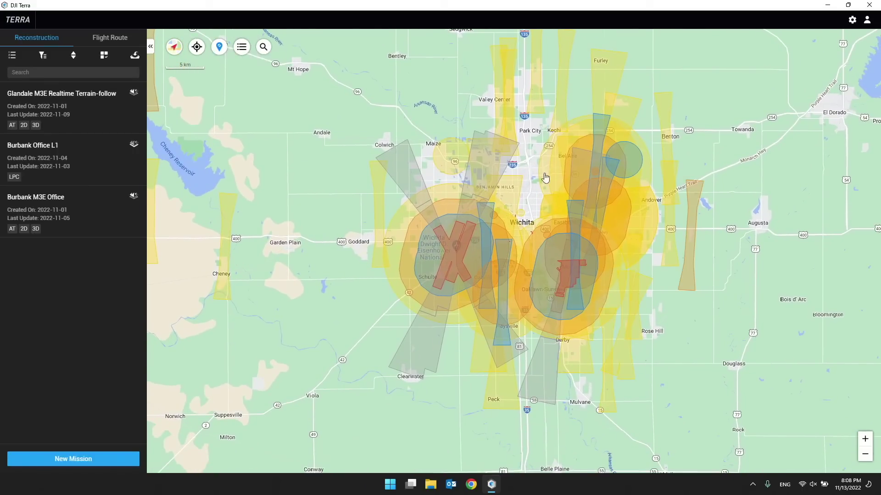
pyautogui.moveTo(281, 47); pyautogui.dragTo(268, 123)
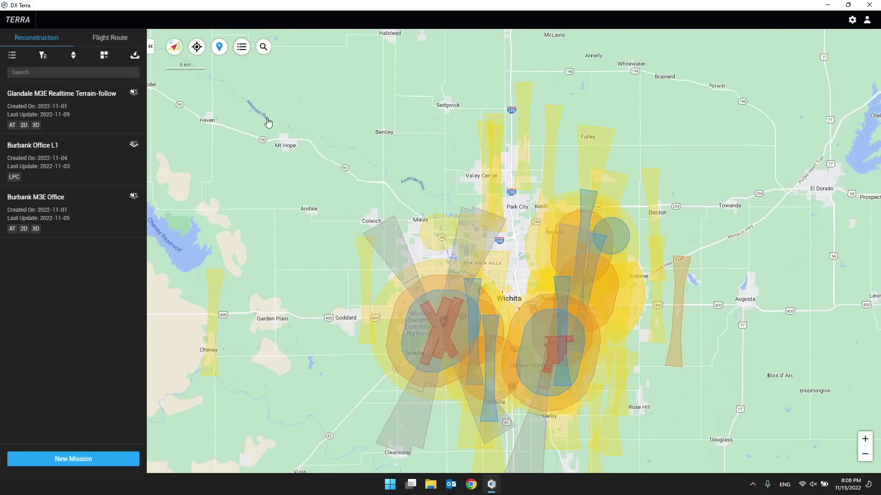
pyautogui.click(221, 48)
pyautogui.moveTo(441, 273); pyautogui.dragTo(526, 229)
pyautogui.moveTo(393, 220); pyautogui.dragTo(450, 226)
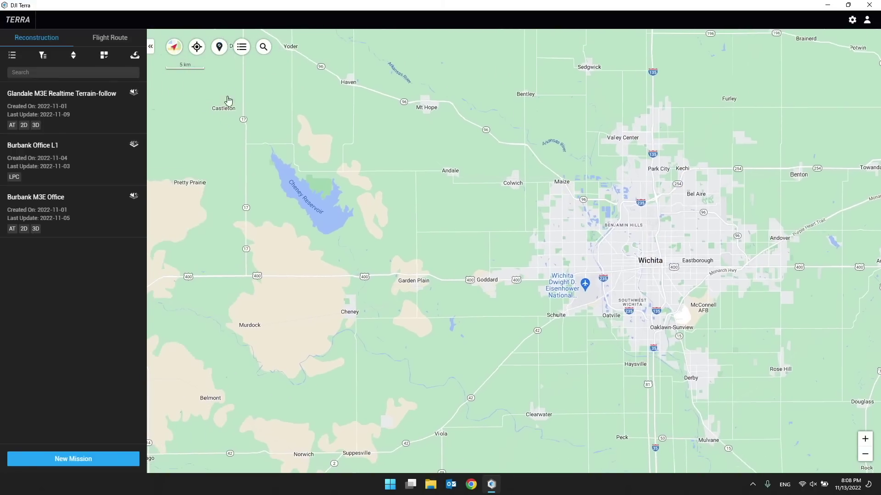
# Set the base map to Satellite and show the whole United States
pyautogui.moveTo(183, 47)
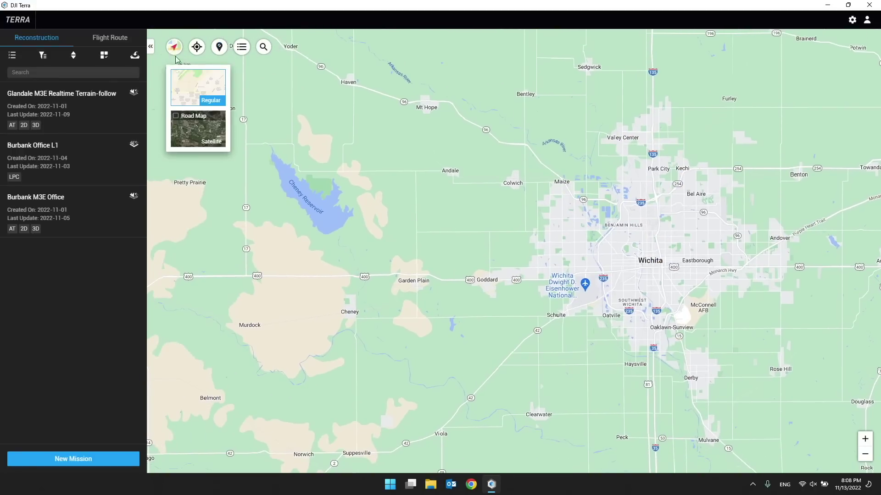
pyautogui.click(198, 120)
pyautogui.scroll(-2, 497, 183)
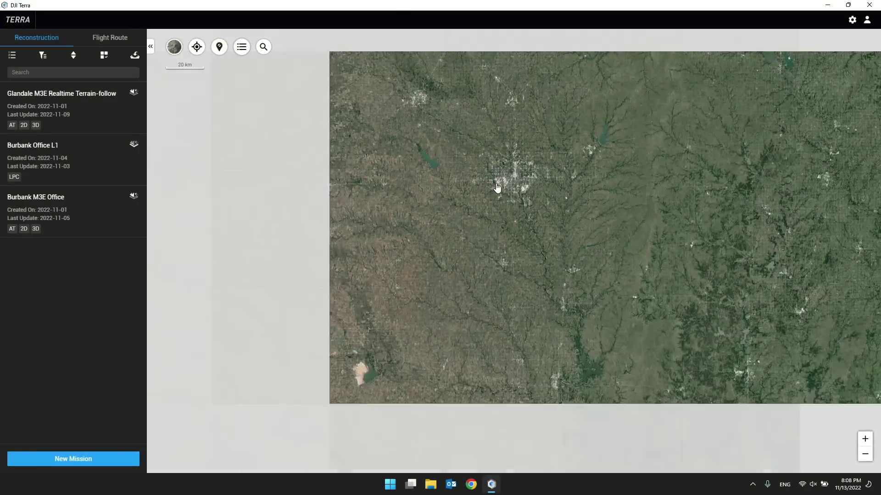
pyautogui.moveTo(497, 189); pyautogui.dragTo(547, 104)
pyautogui.scroll(-1, 496, 108)
pyautogui.moveTo(369, 139); pyautogui.dragTo(491, 143)
pyautogui.scroll(-3, 490, 143)
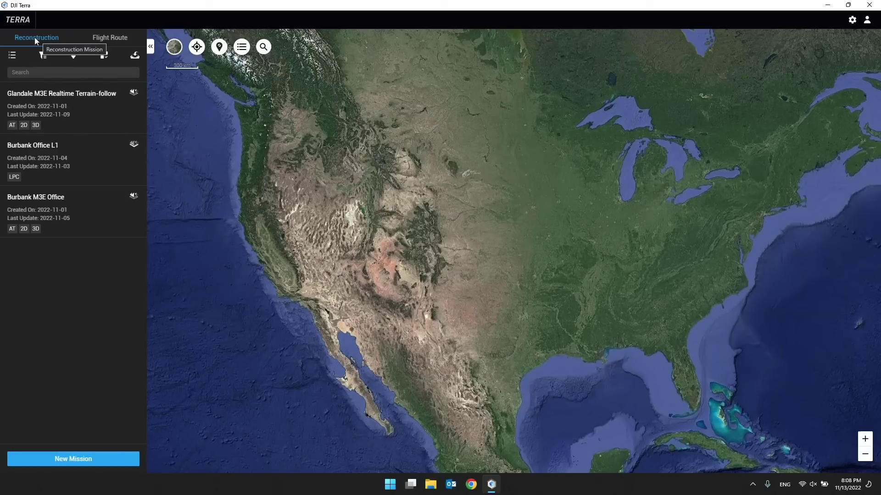
# Check the flight route missions and the mission type filter options for the reconstruction missions
pyautogui.click(98, 38)
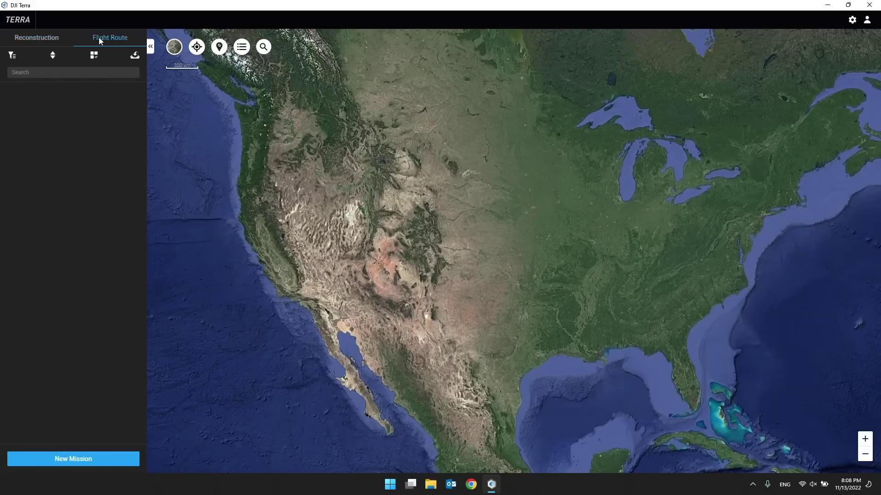
pyautogui.click(31, 37)
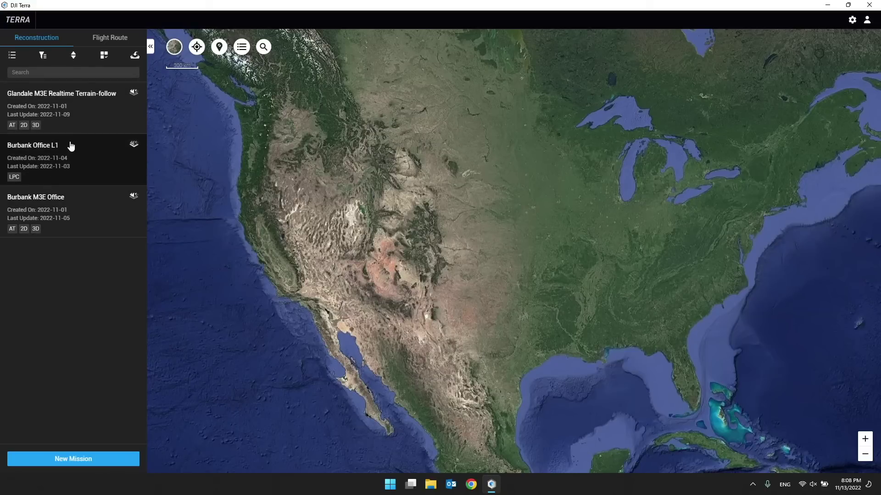
pyautogui.click(47, 61)
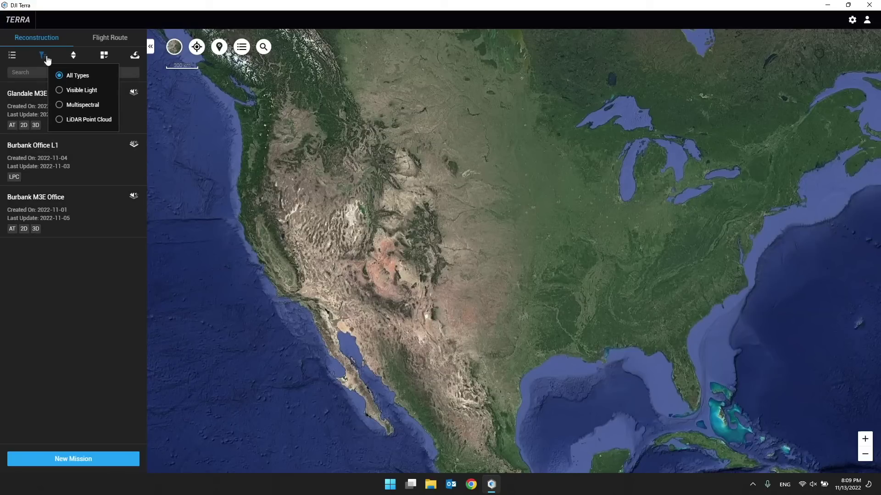
pyautogui.click(84, 93)
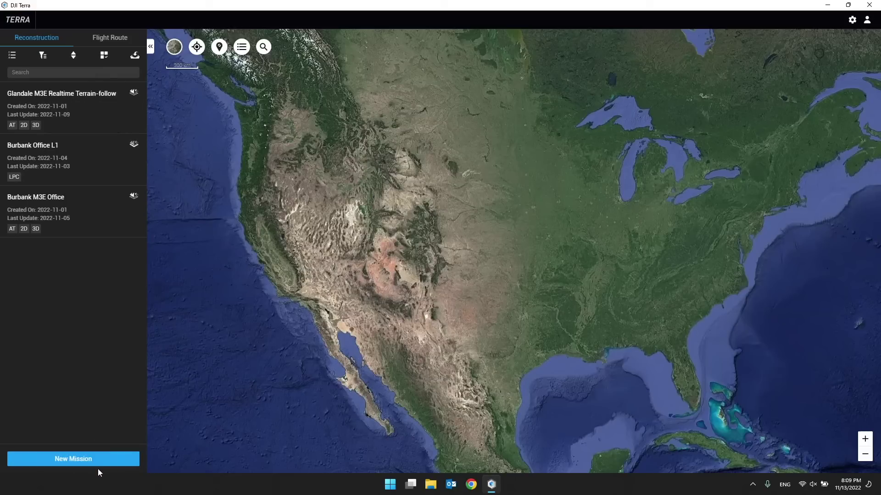
# Create a Visible Light reconstruction mission named "Mavic 3 Enterprise Scan 2D" and return to the mission list
pyautogui.click(70, 463)
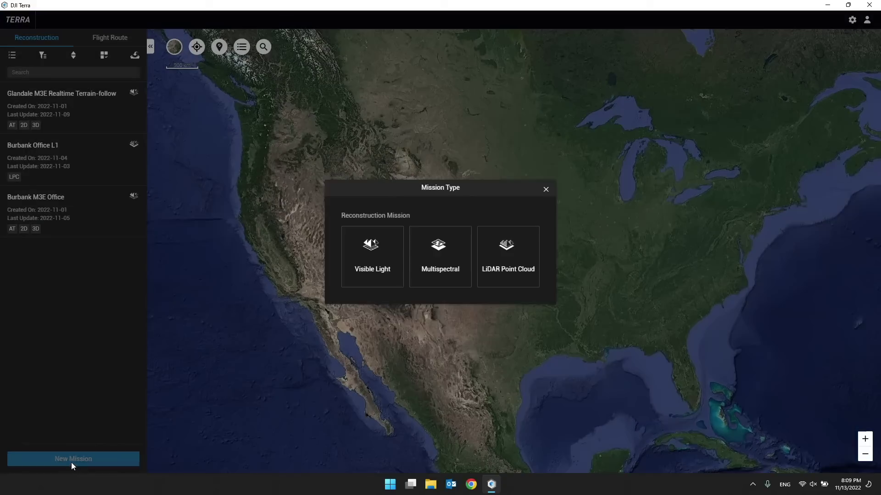
pyautogui.click(372, 270)
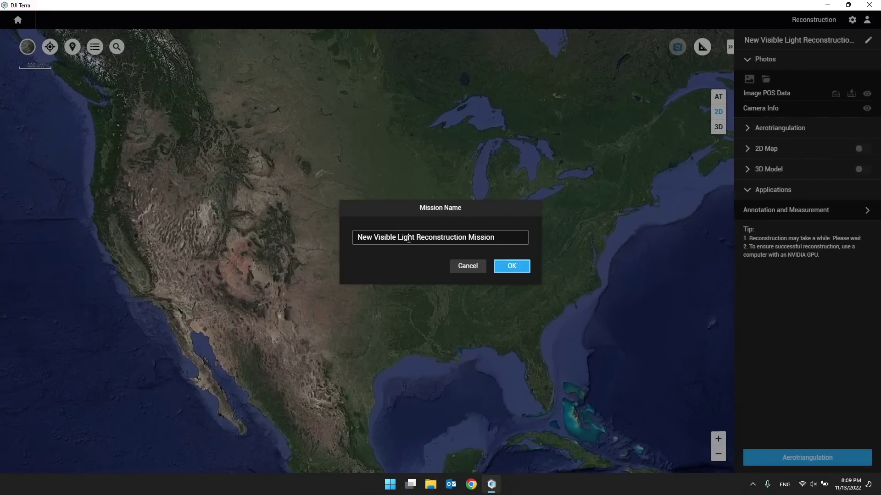
pyautogui.tripleClick(409, 238)
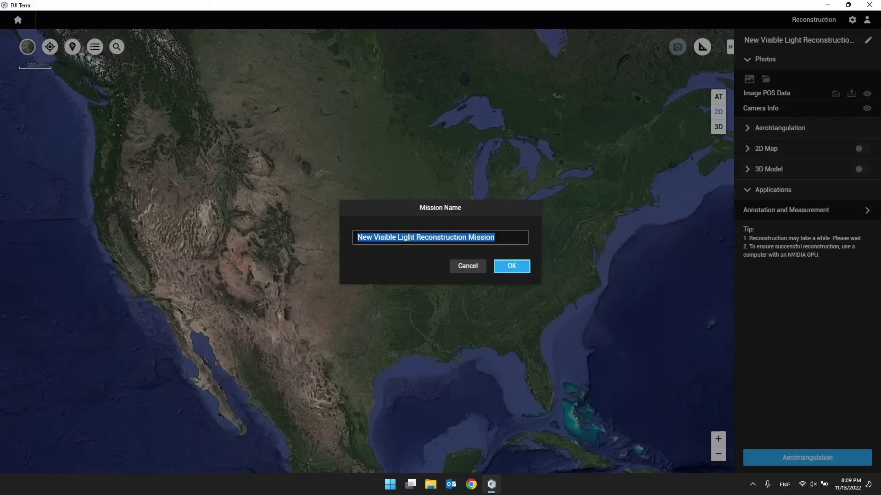
pyautogui.write('Mavic 3 Enterprise Sa')
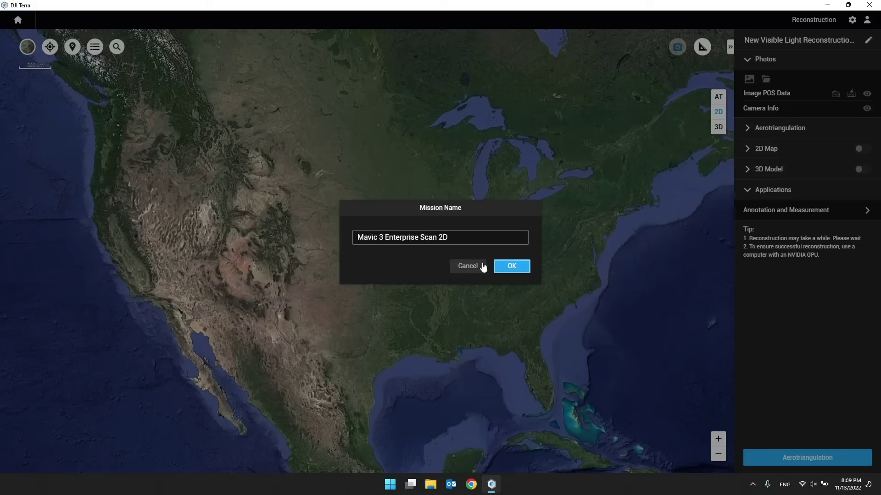
pyautogui.click(510, 265)
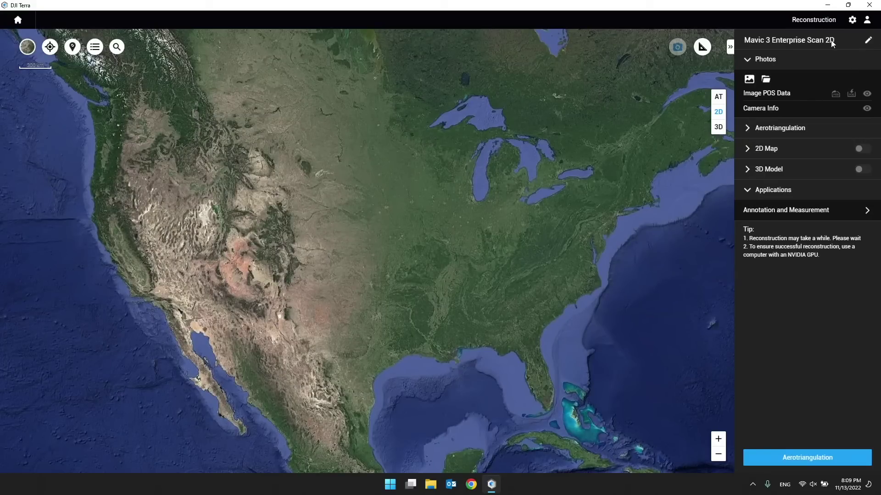
pyautogui.click(17, 23)
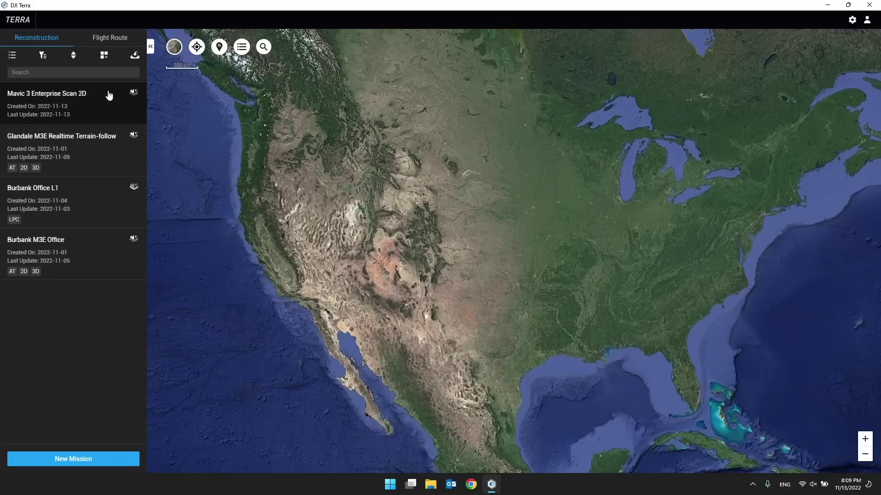
# Open the "Mavic 3 Enterprise Scan 2D" reconstruction mission
pyautogui.click(133, 94)
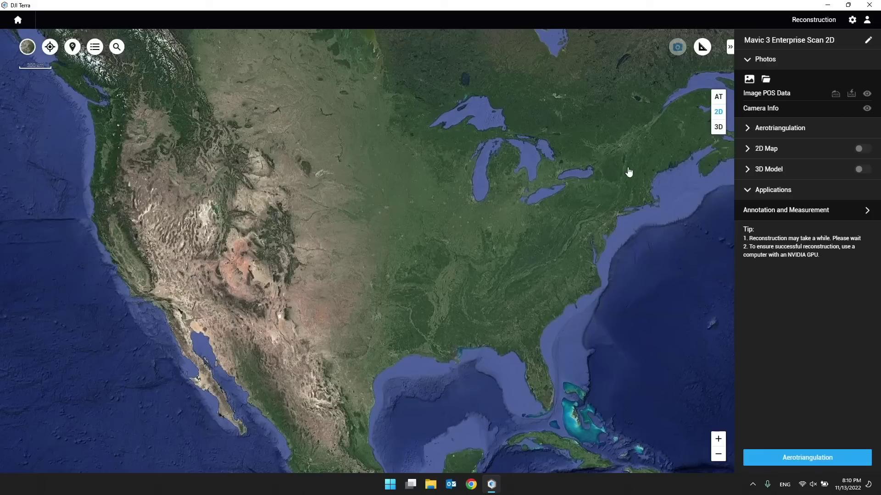
pyautogui.moveTo(629, 172); pyautogui.dragTo(623, 209)
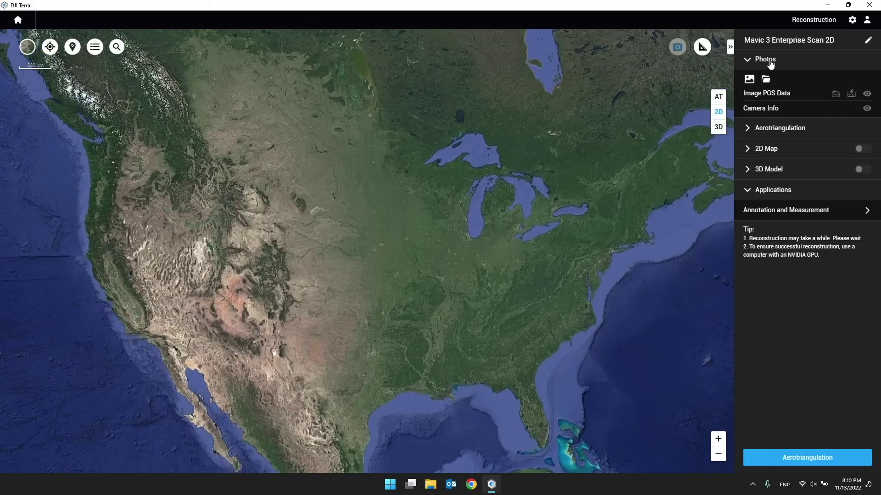
pyautogui.moveTo(629, 168); pyautogui.dragTo(646, 143)
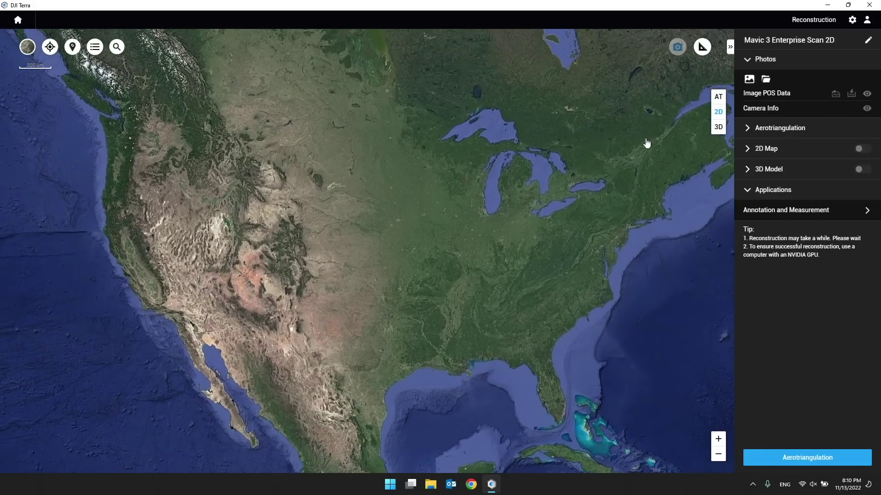
pyautogui.click(749, 81)
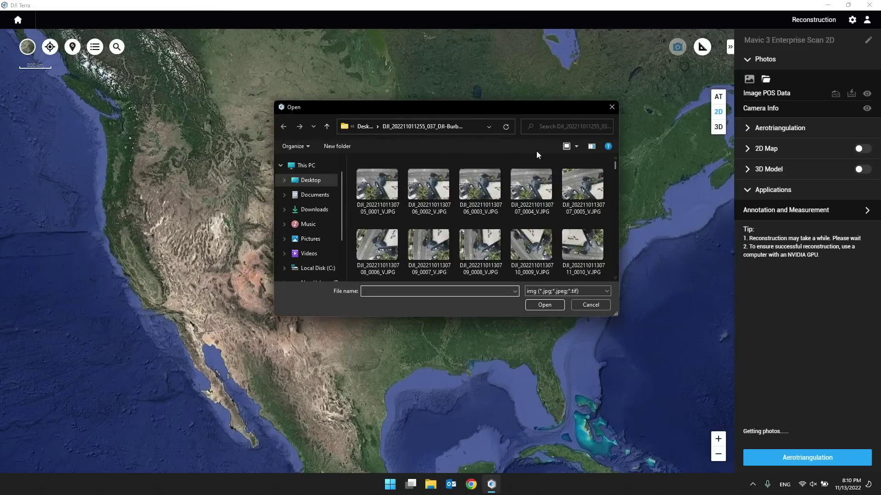
pyautogui.doubleClick(519, 105)
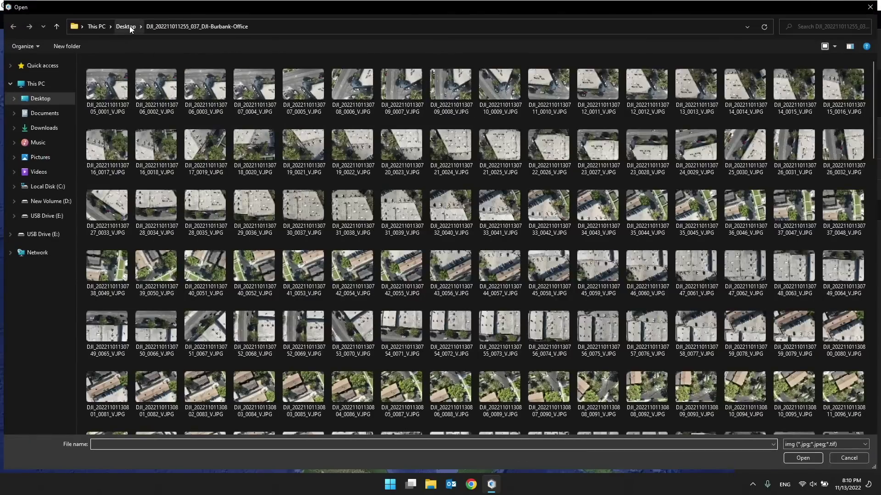
pyautogui.click(131, 27)
pyautogui.doubleClick(156, 80)
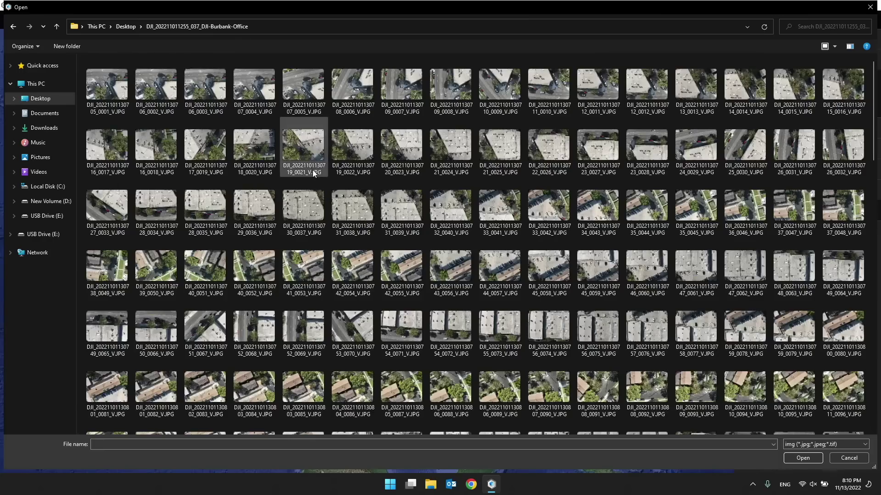
pyautogui.click(107, 85)
pyautogui.scroll(-15, 354, 196)
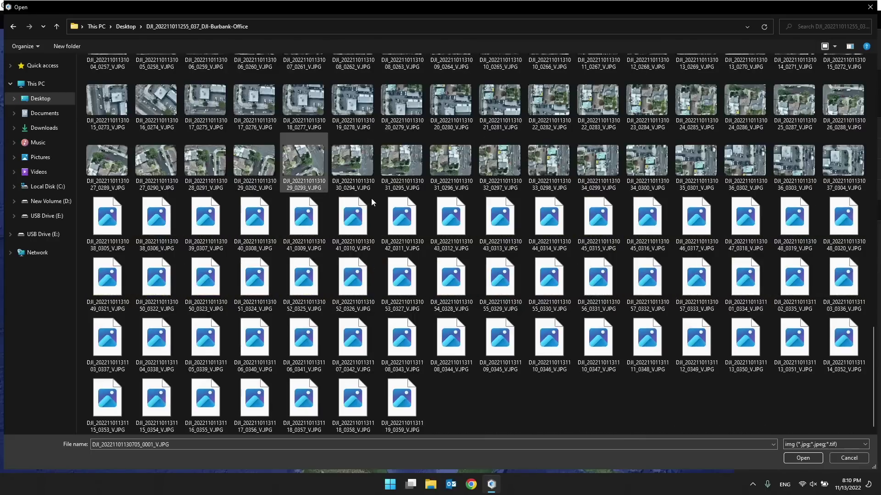
pyautogui.keyDown('shift'); pyautogui.click(650, 348); pyautogui.keyUp('shift')
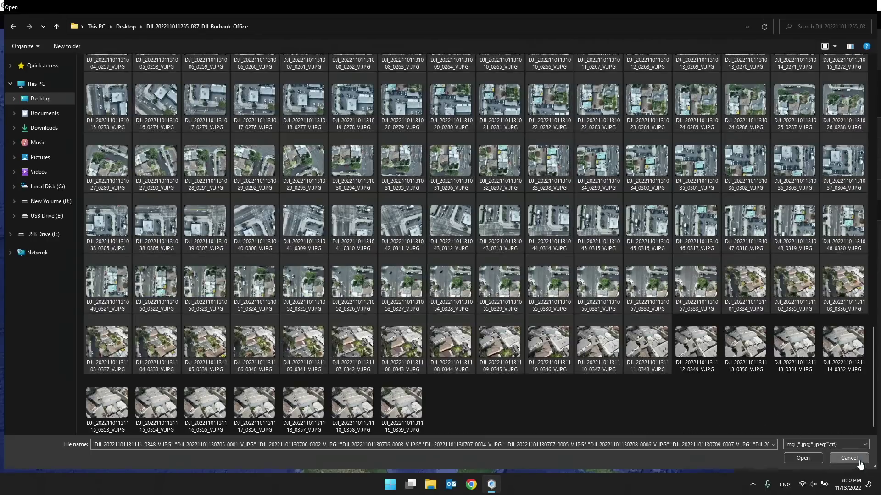
pyautogui.click(858, 459)
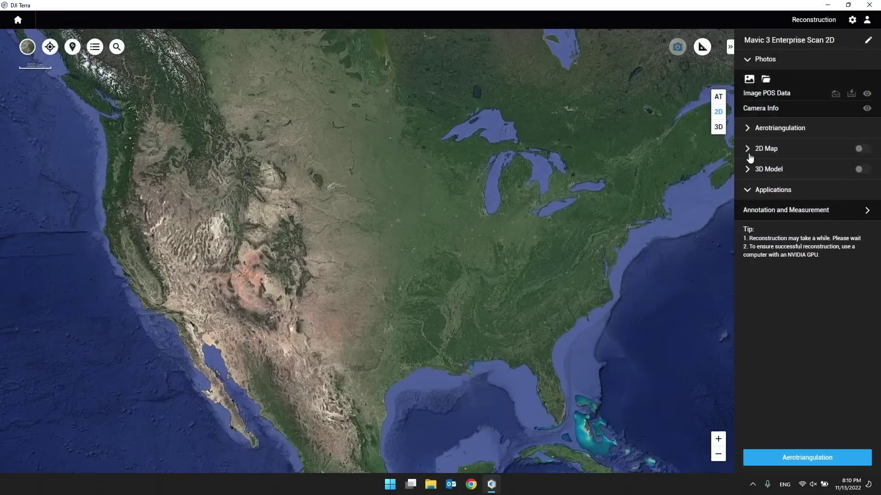
pyautogui.click(765, 80)
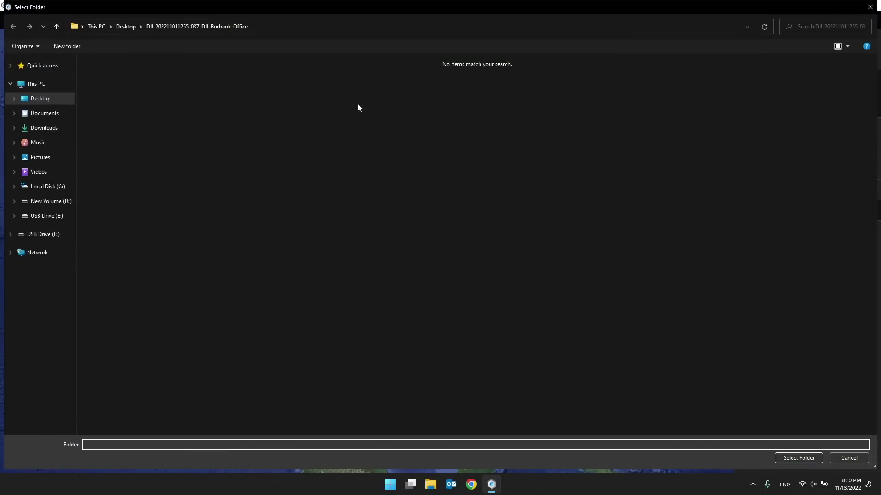
pyautogui.click(124, 26)
pyautogui.click(158, 79)
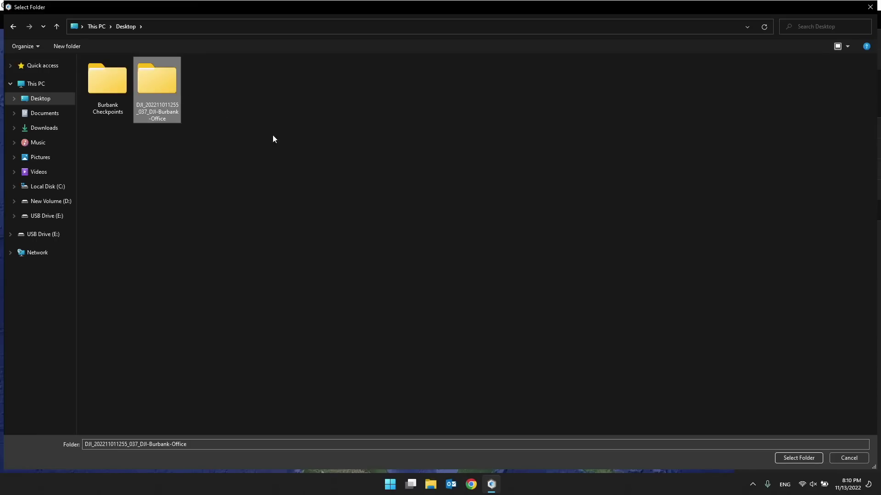
pyautogui.click(792, 458)
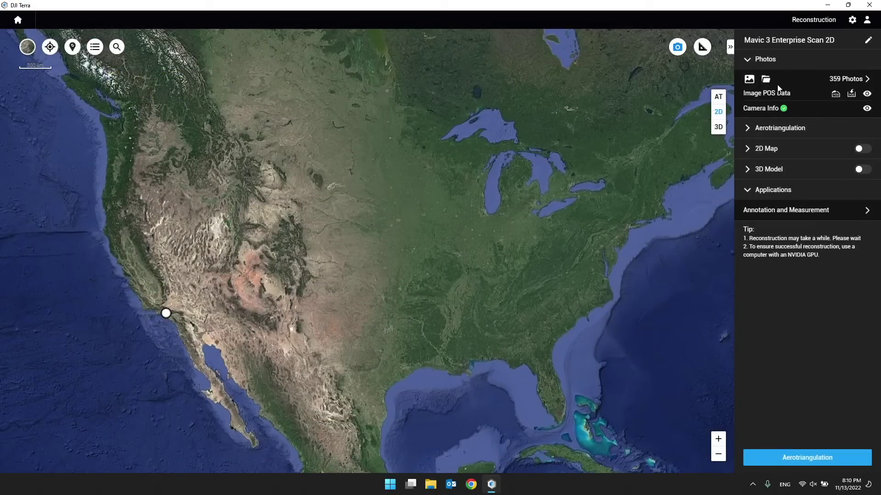
pyautogui.click(766, 79)
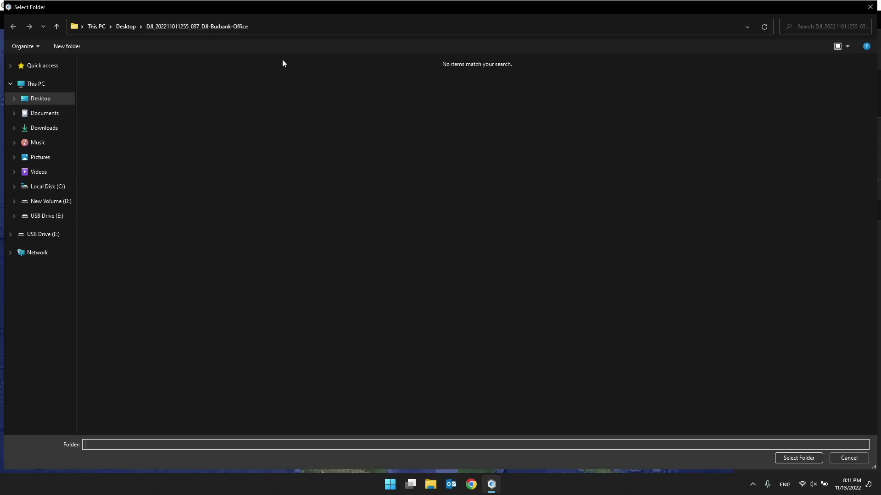
pyautogui.moveTo(314, 145); pyautogui.dragTo(171, 41)
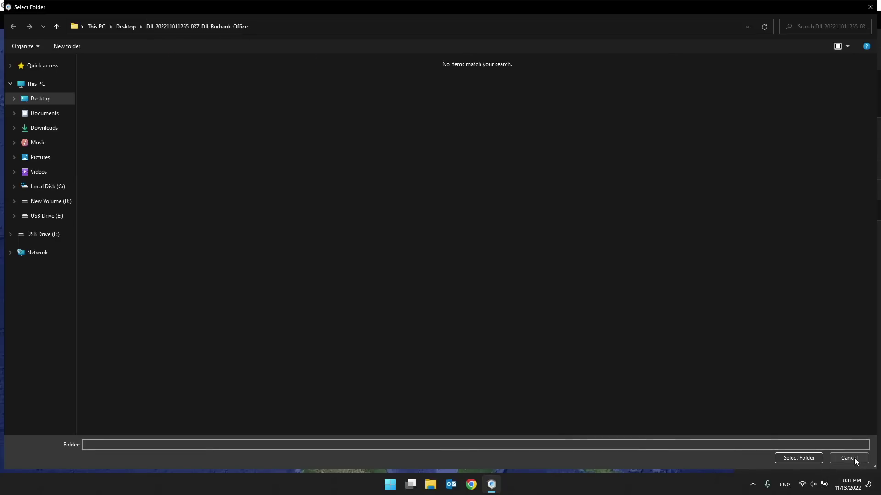
pyautogui.click(799, 458)
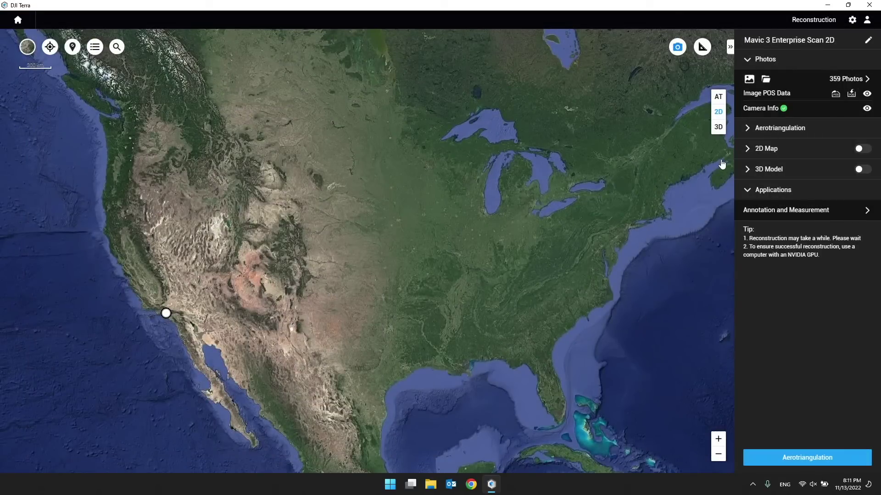
# Examine the capture positions of the imported photos on the satellite map, from the California coast down to the Burbank buildings
pyautogui.moveTo(223, 313)
pyautogui.mouseDown()
pyautogui.moveTo(333, 264)
pyautogui.moveTo(321, 266)
pyautogui.moveTo(403, 292)
pyautogui.mouseUp()
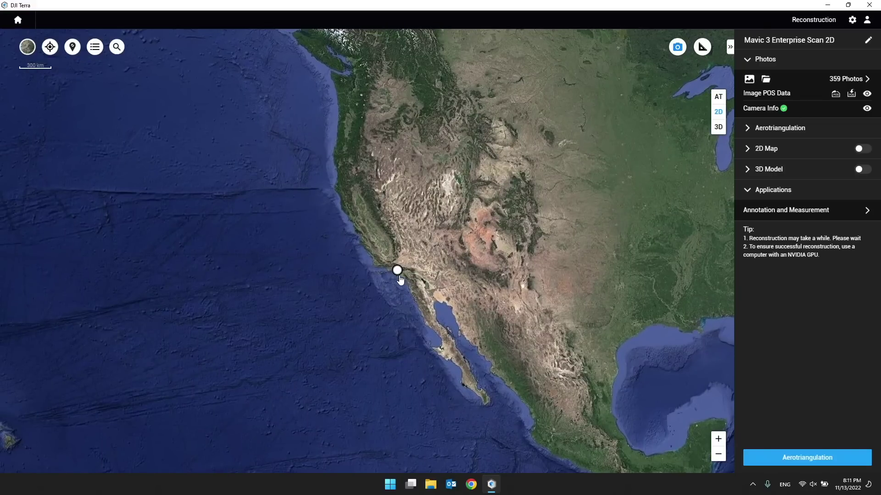
pyautogui.scroll(2, 398, 280)
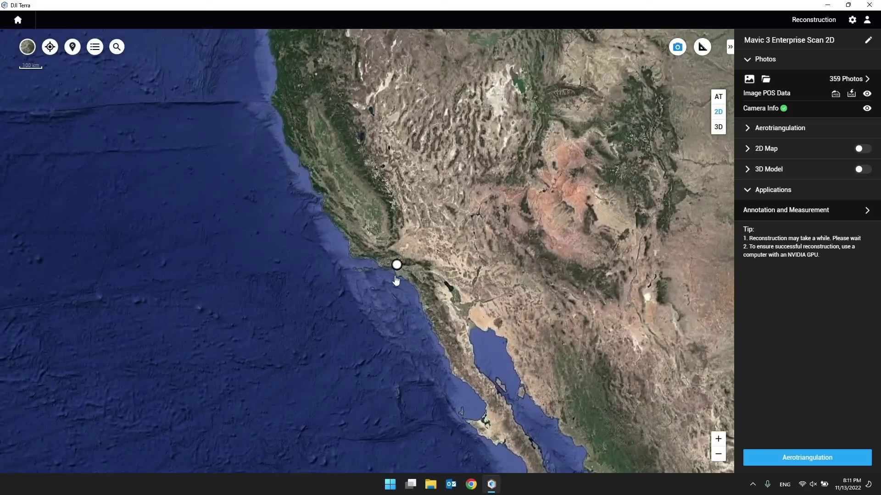
pyautogui.scroll(2, 394, 280)
pyautogui.scroll(4, 394, 275)
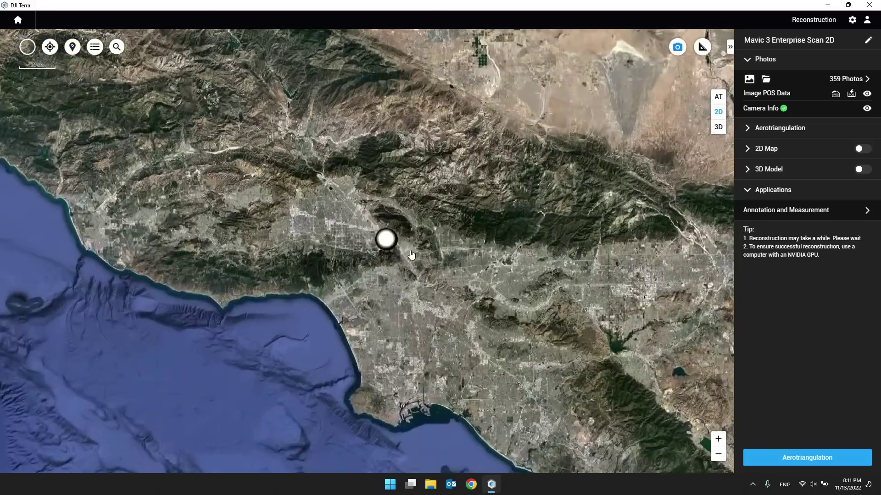
pyautogui.scroll(5, 398, 243)
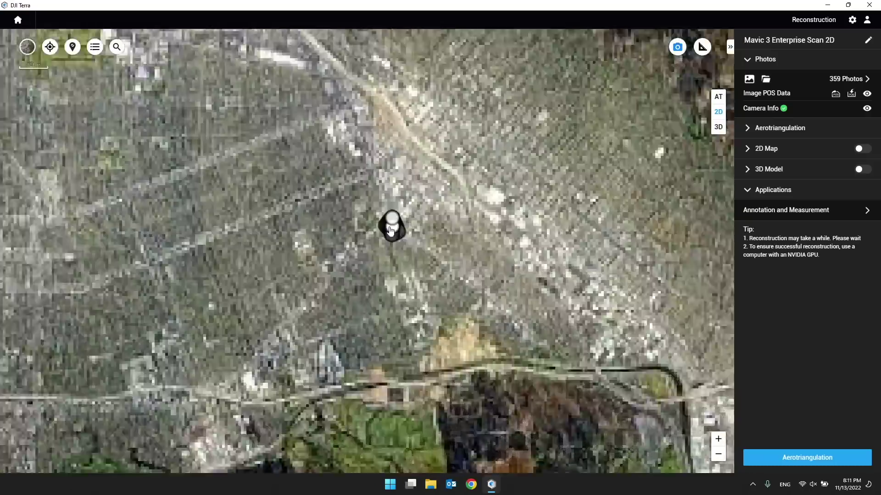
pyautogui.scroll(5, 418, 209)
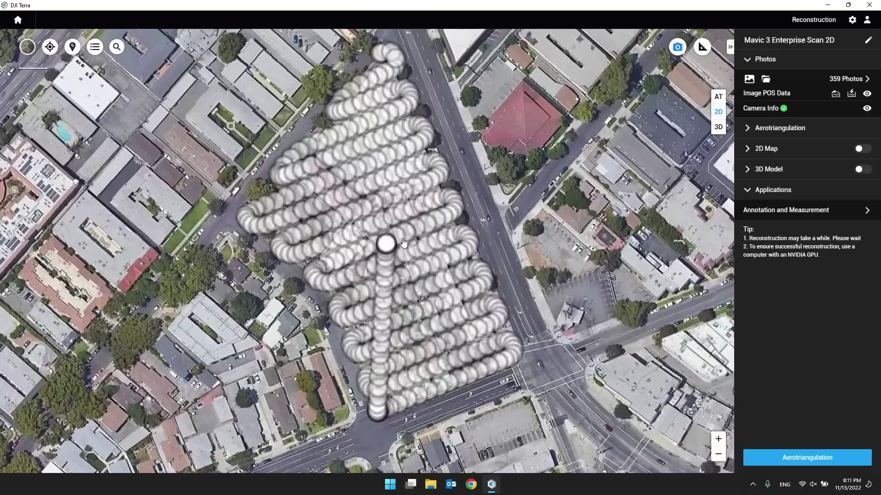
pyautogui.scroll(4, 387, 179)
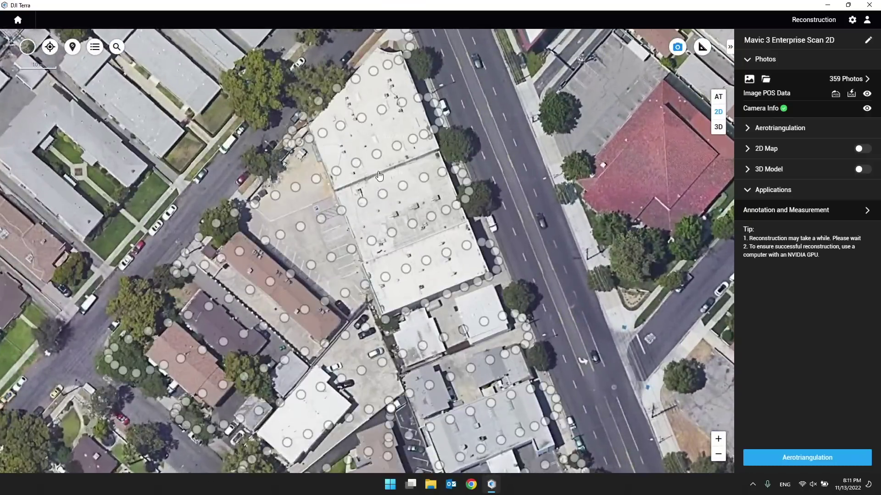
pyautogui.scroll(4, 376, 238)
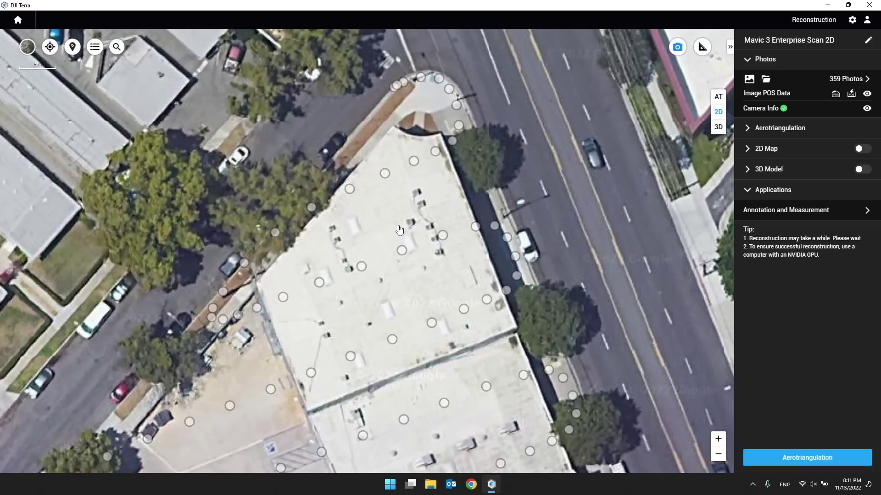
pyautogui.scroll(-3, 399, 202)
pyautogui.scroll(1, 393, 215)
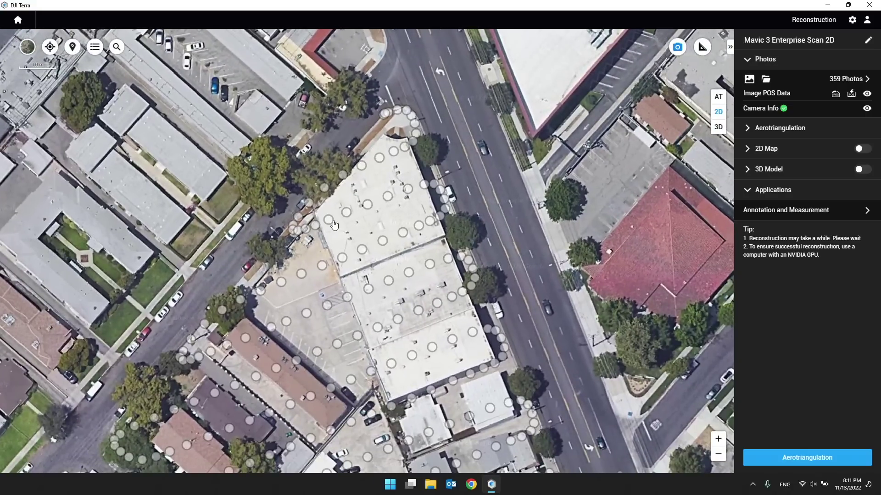
pyautogui.moveTo(384, 260); pyautogui.dragTo(436, 216)
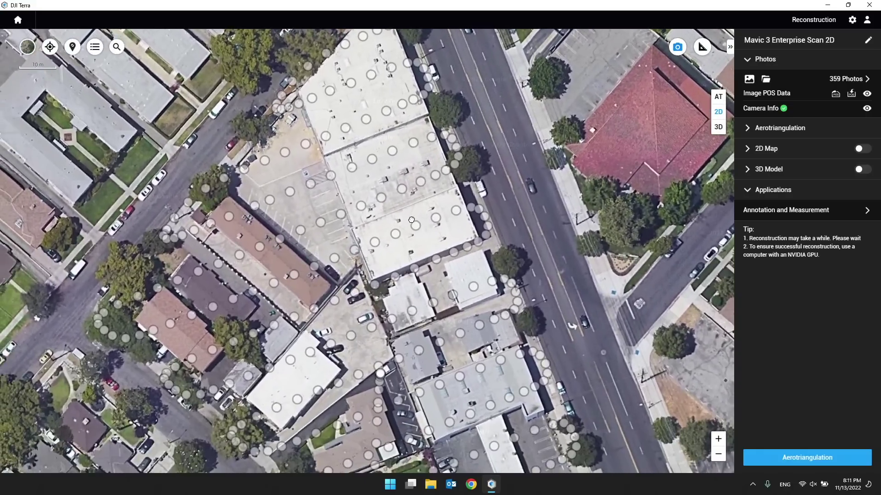
pyautogui.scroll(-3, 409, 257)
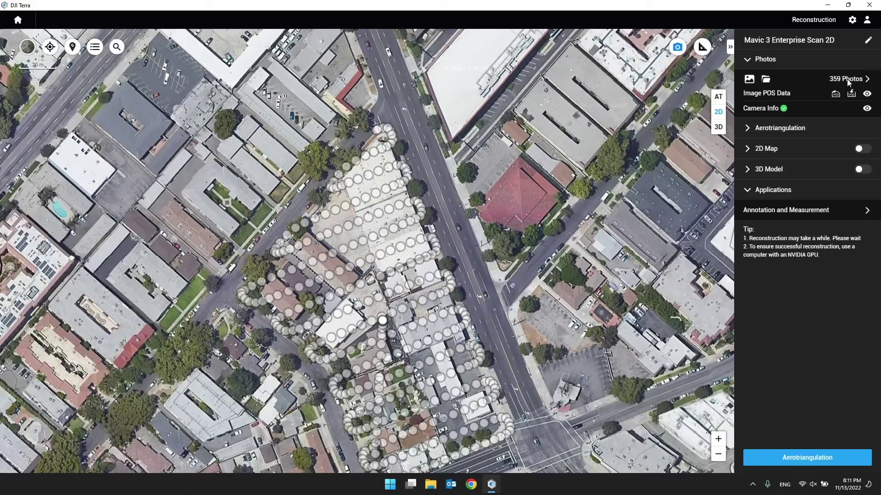
pyautogui.moveTo(394, 415); pyautogui.dragTo(356, 314)
pyautogui.moveTo(359, 283); pyautogui.dragTo(370, 321)
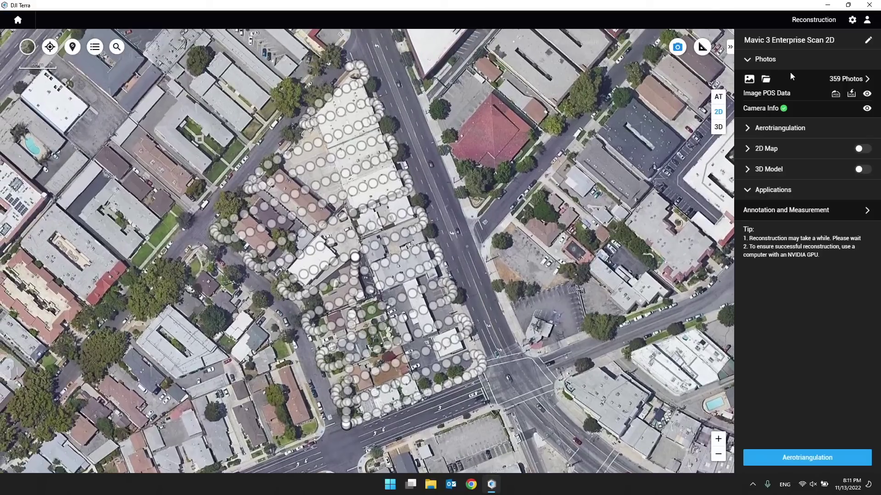
# Open the list of imported photos and expand the DJI-Burbank-Office folder to browse its files
pyautogui.click(852, 79)
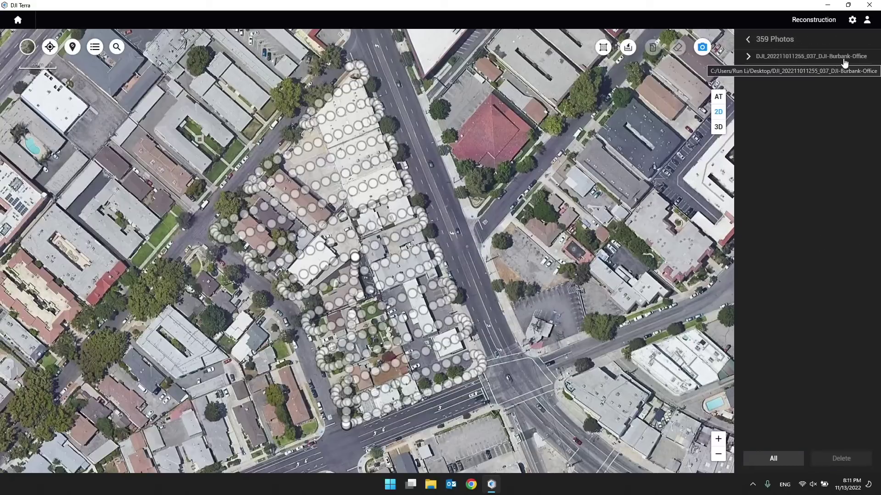
pyautogui.click(749, 57)
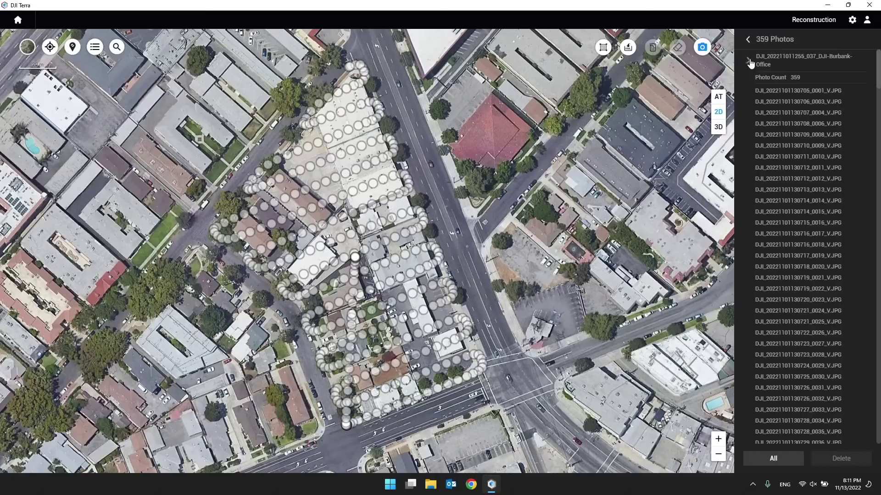
pyautogui.scroll(-10, 793, 121)
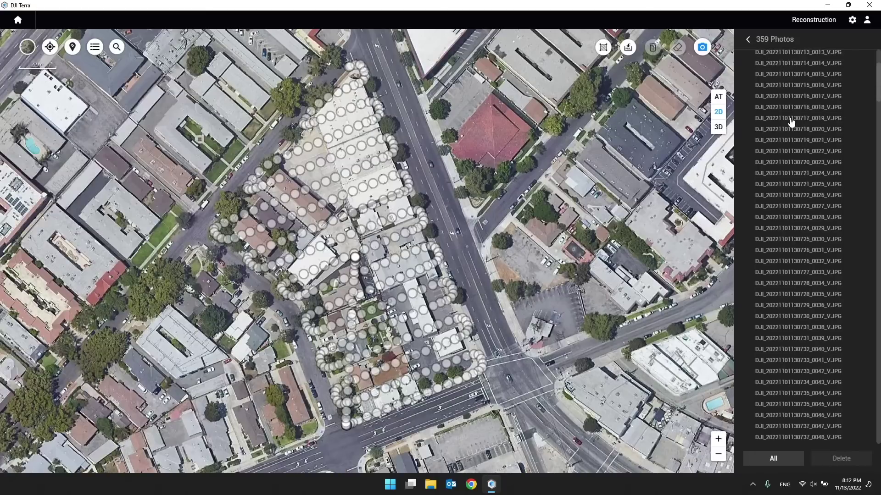
# Select photos 0041, 0042 and 0043 together in the list and check where they lie on the map
pyautogui.click(806, 143)
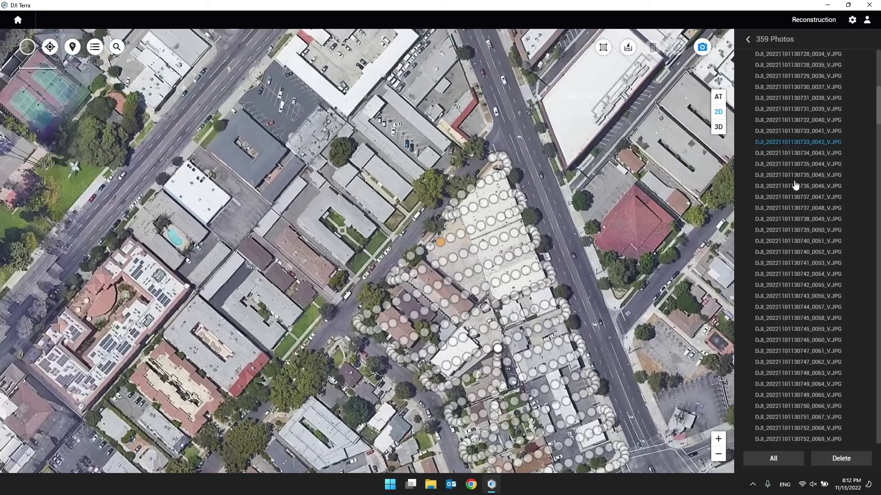
pyautogui.keyDown('ctrl'); pyautogui.click(792, 153); pyautogui.keyUp('ctrl')
pyautogui.keyDown('ctrl'); pyautogui.click(786, 131); pyautogui.keyUp('ctrl')
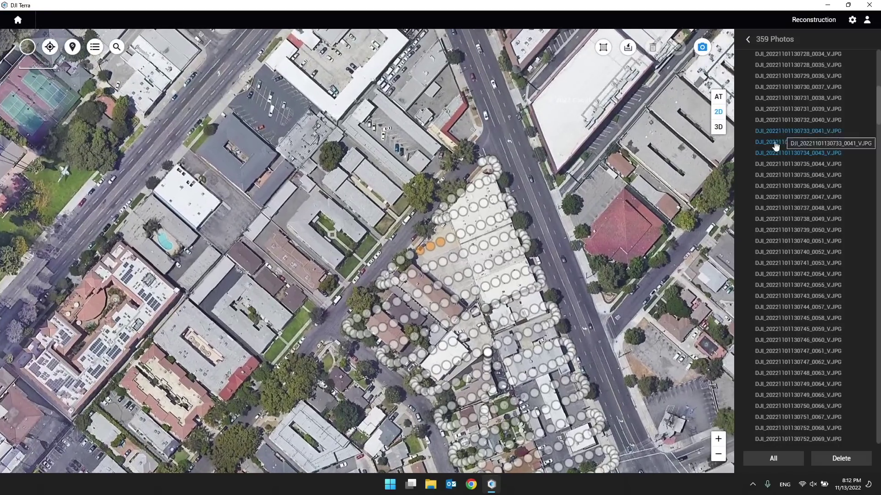
pyautogui.scroll(3, 550, 236)
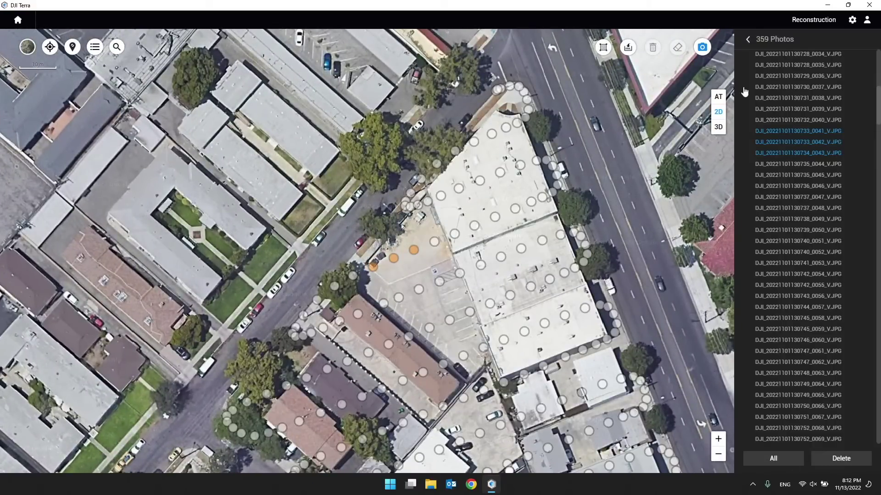
# Deselect photos 0041, 0042 and 0043 and review the whole photo coverage area on the map
pyautogui.click(785, 132)
pyautogui.click(785, 142)
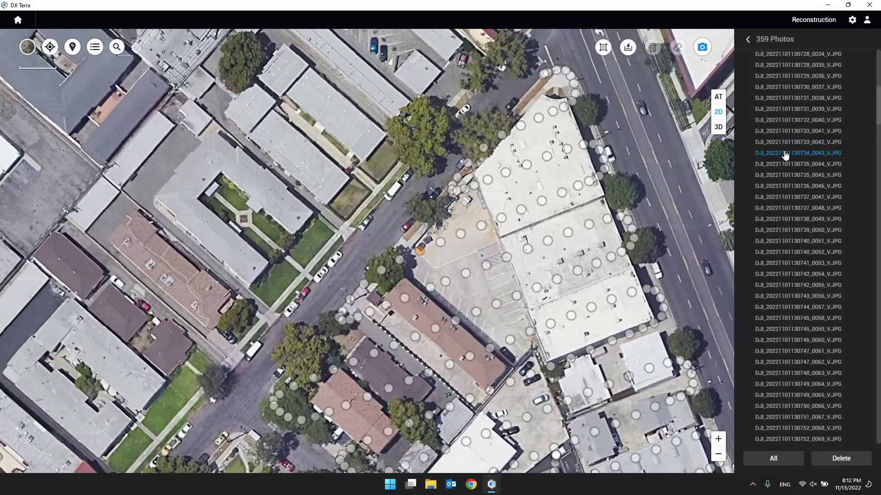
pyautogui.click(785, 153)
pyautogui.moveTo(615, 157); pyautogui.dragTo(585, 227)
pyautogui.scroll(10, 770, 229)
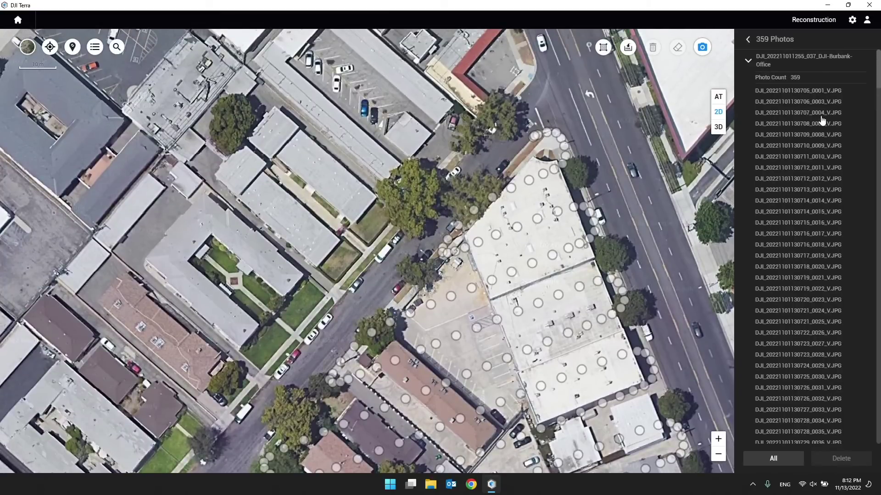
pyautogui.scroll(-3, 504, 308)
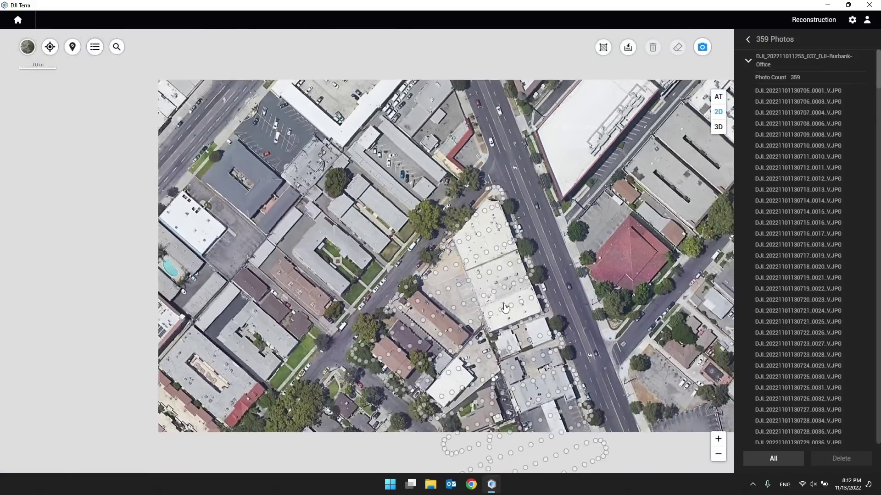
# Select photos 0001 to 0022 in the list and check where they lie over the northernmost building on the map
pyautogui.moveTo(503, 308); pyautogui.dragTo(438, 225)
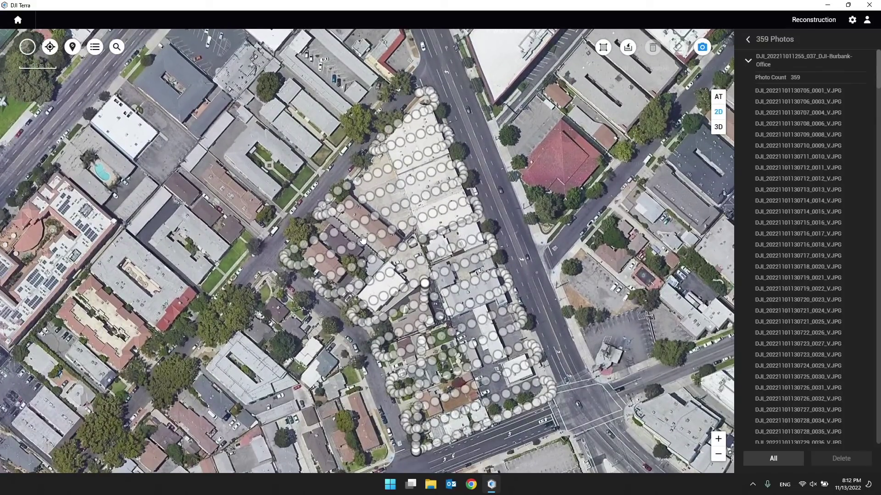
pyautogui.scroll(3, 425, 147)
pyautogui.moveTo(428, 141); pyautogui.dragTo(411, 330)
pyautogui.scroll(3, 360, 244)
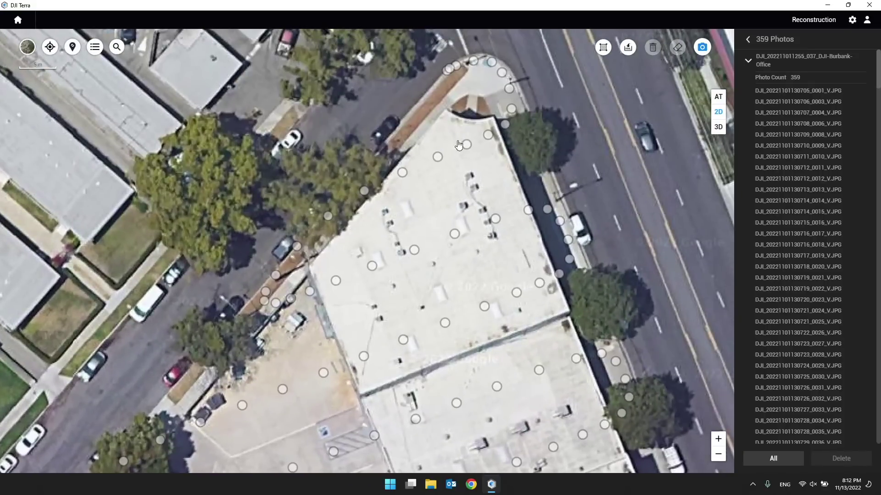
pyautogui.moveTo(516, 239); pyautogui.dragTo(470, 255)
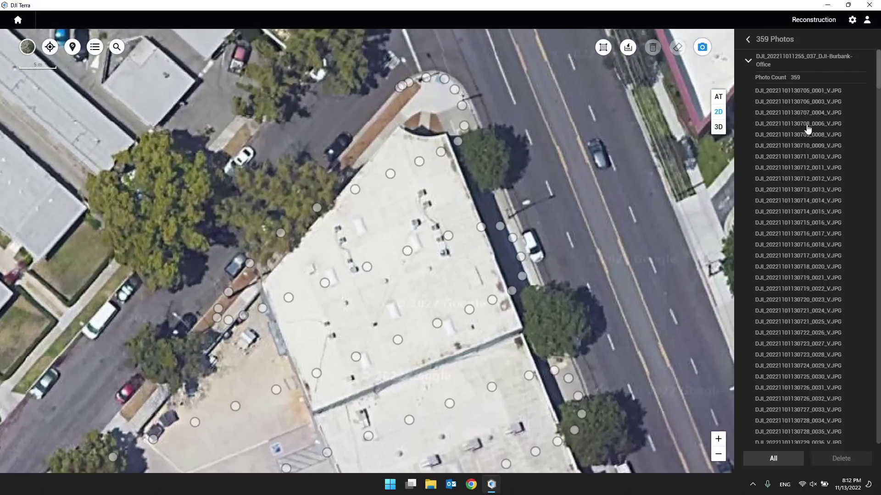
pyautogui.click(799, 91)
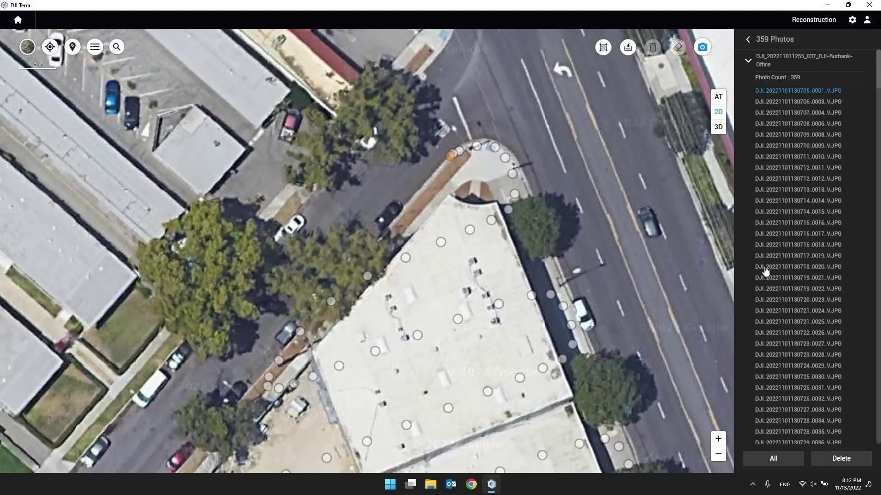
pyautogui.keyDown('shift'); pyautogui.click(765, 288); pyautogui.keyUp('shift')
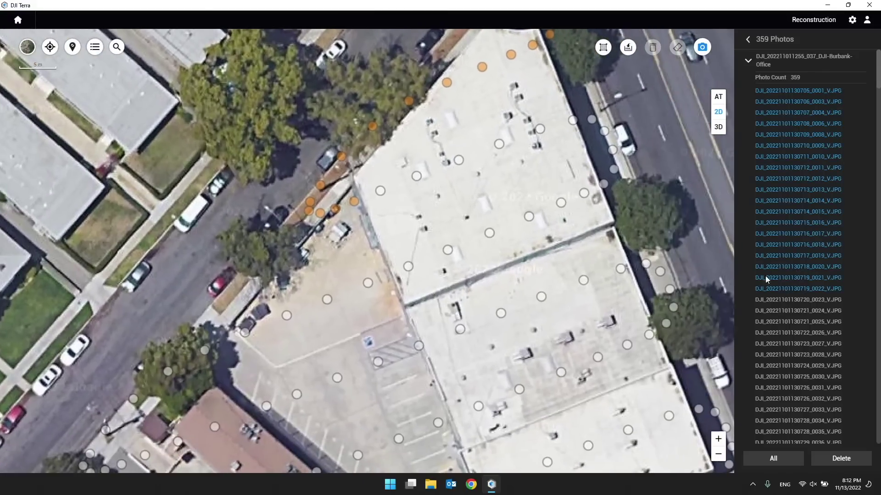
# Extend the photo selection to 0041, check its capture positions on the map, and leave the photo list
pyautogui.scroll(-3, 765, 275)
pyautogui.keyDown('shift'); pyautogui.click(765, 273); pyautogui.keyUp('shift')
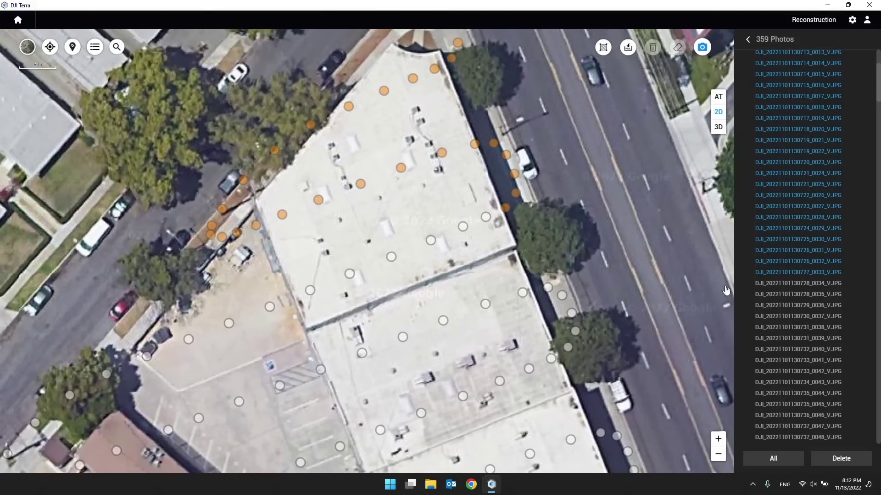
pyautogui.keyDown('shift'); pyautogui.click(803, 315); pyautogui.keyUp('shift')
pyautogui.keyDown('shift'); pyautogui.click(795, 361); pyautogui.keyUp('shift')
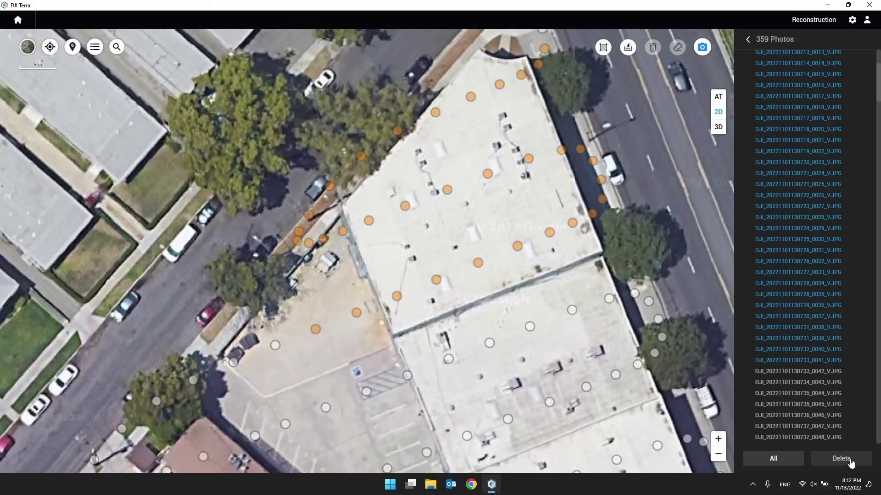
pyautogui.moveTo(535, 232)
pyautogui.mouseDown()
pyautogui.moveTo(512, 295)
pyautogui.moveTo(535, 245)
pyautogui.mouseUp()
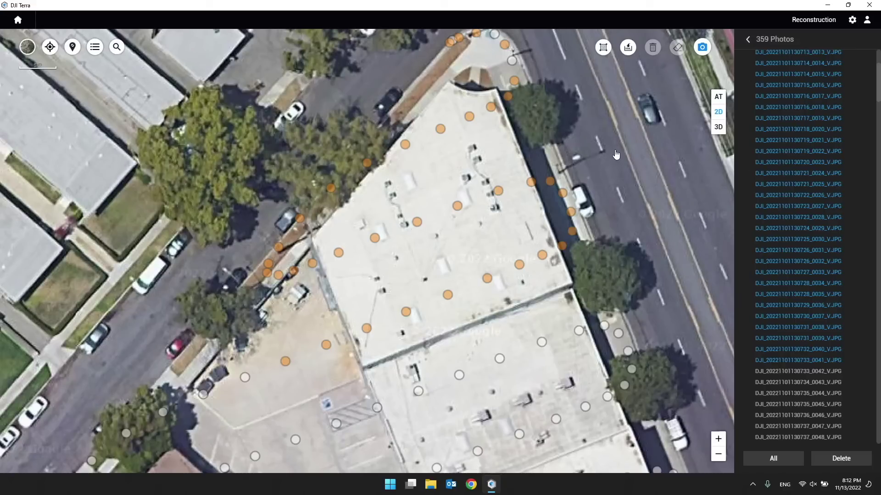
pyautogui.click(746, 40)
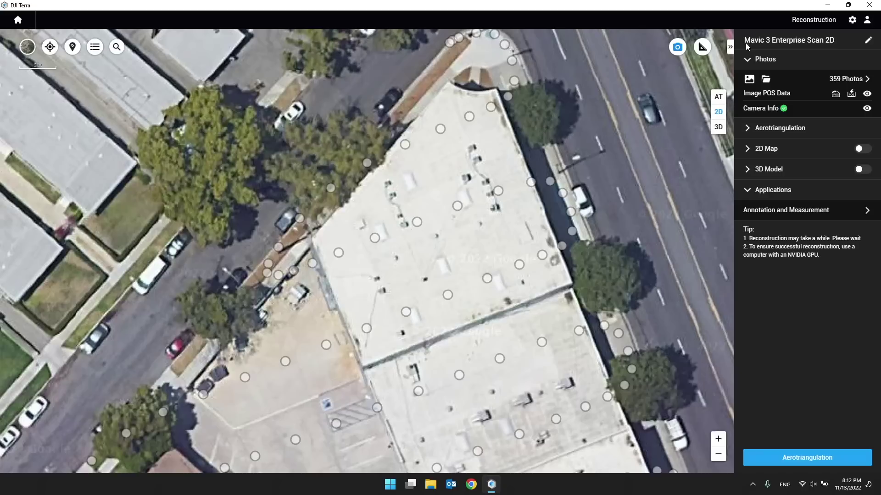
# Reopen the photo list and draw a five-corner selection box on the map around the northernmost white-roofed building
pyautogui.click(844, 78)
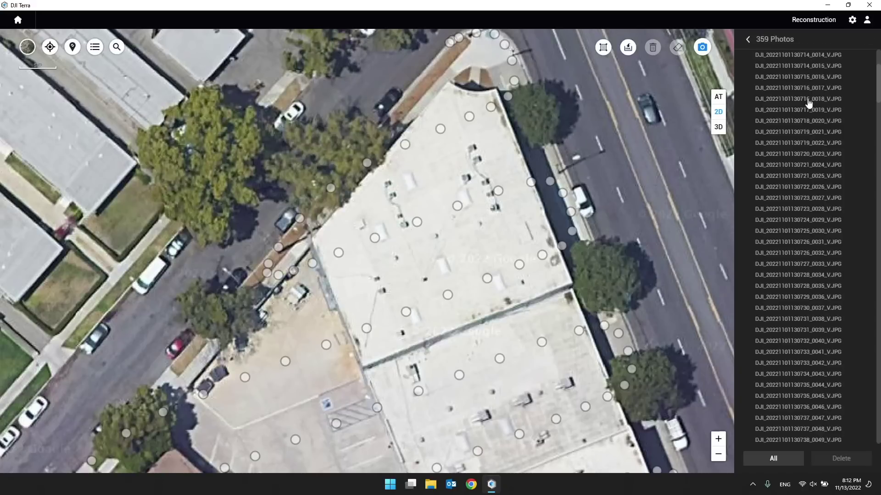
pyautogui.moveTo(571, 168); pyautogui.dragTo(581, 141)
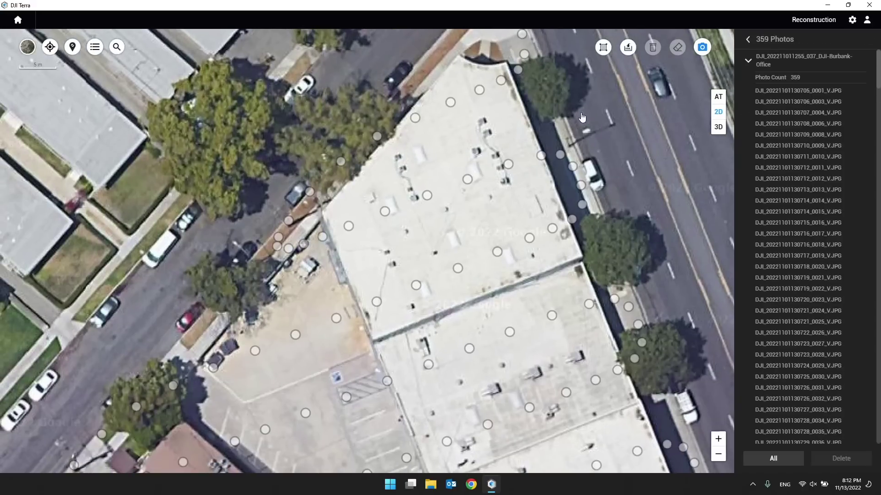
pyautogui.click(603, 47)
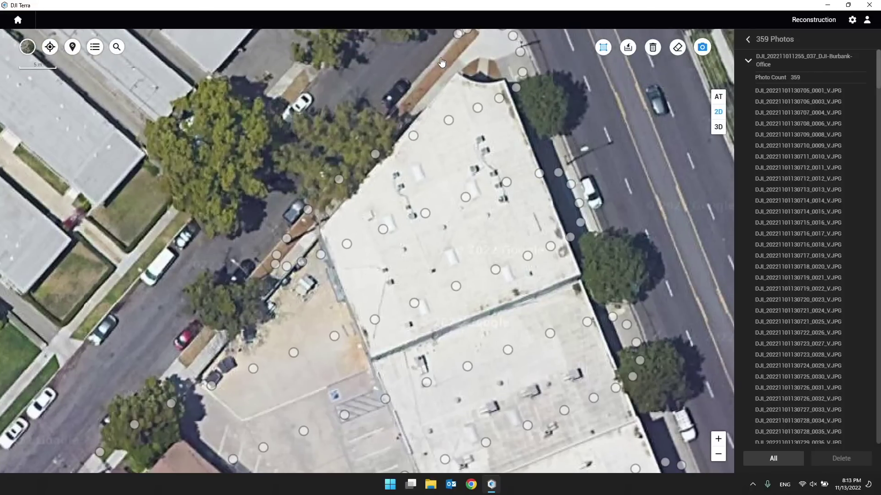
pyautogui.click(439, 58)
pyautogui.click(551, 75)
pyautogui.click(609, 270)
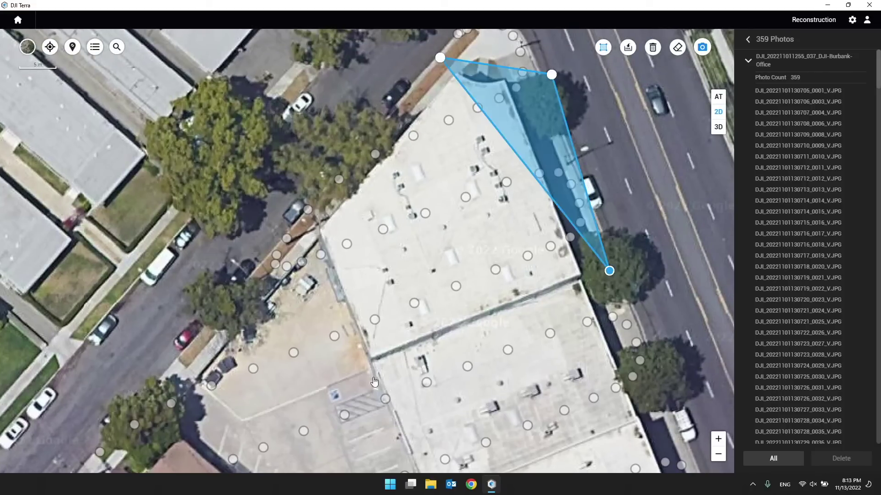
pyautogui.click(356, 369)
pyautogui.click(295, 188)
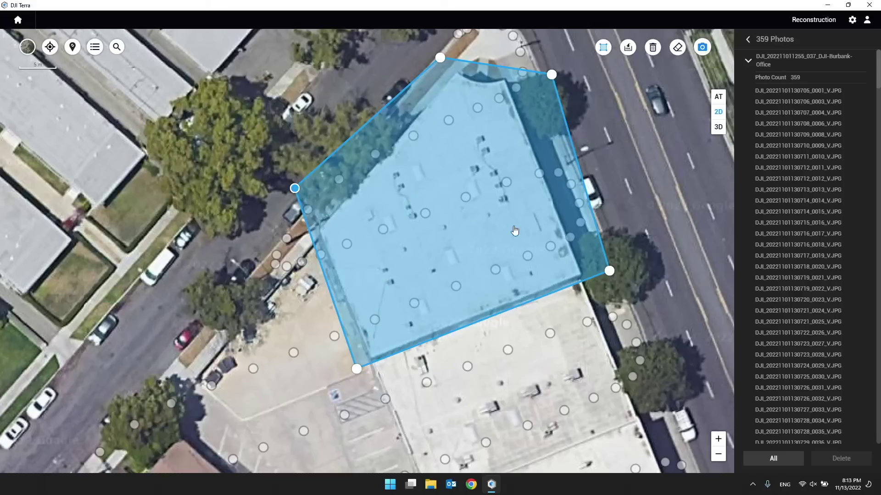
# Show the options for deleting photos within or outside the selection box, and leave the photo list without deleting any
pyautogui.rightClick(620, 156)
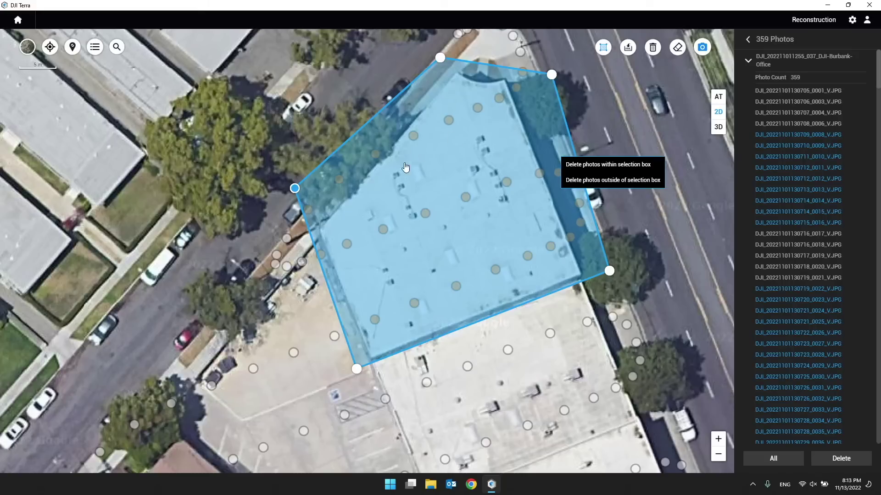
pyautogui.moveTo(477, 203); pyautogui.dragTo(470, 235)
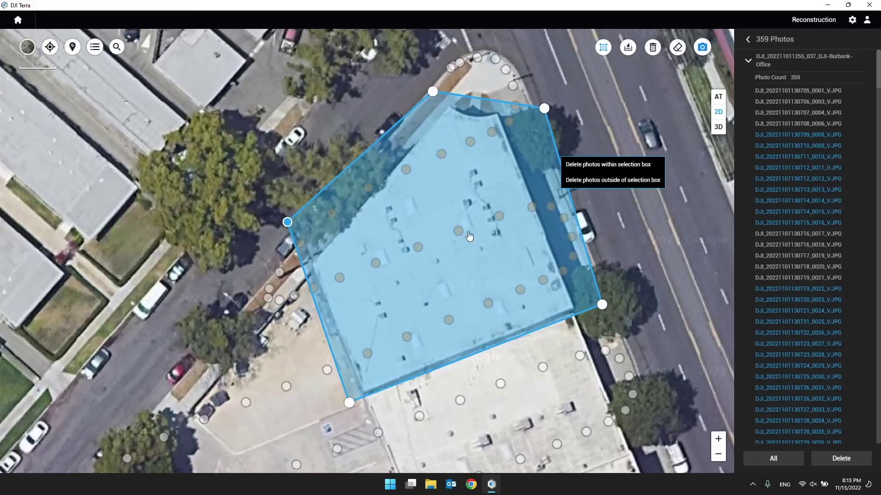
pyautogui.click(750, 42)
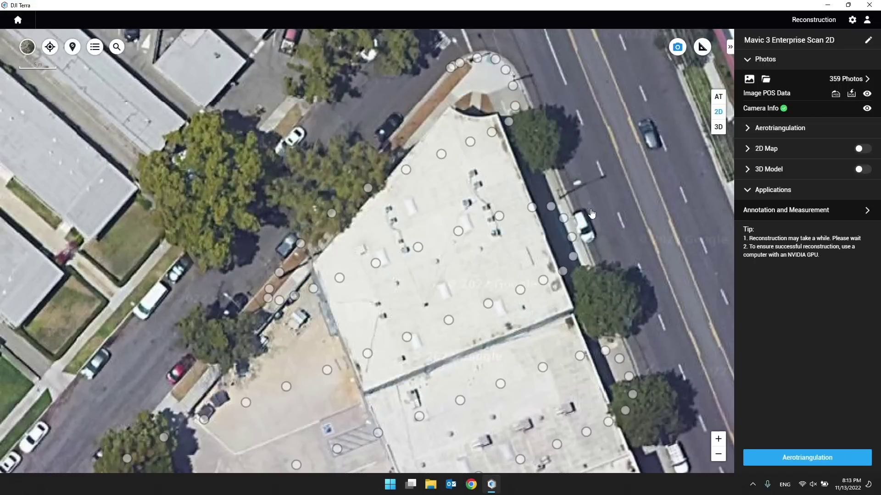
# Examine the full photo coverage on the map, from the northernmost building down to the street intersection
pyautogui.scroll(-5, 501, 250)
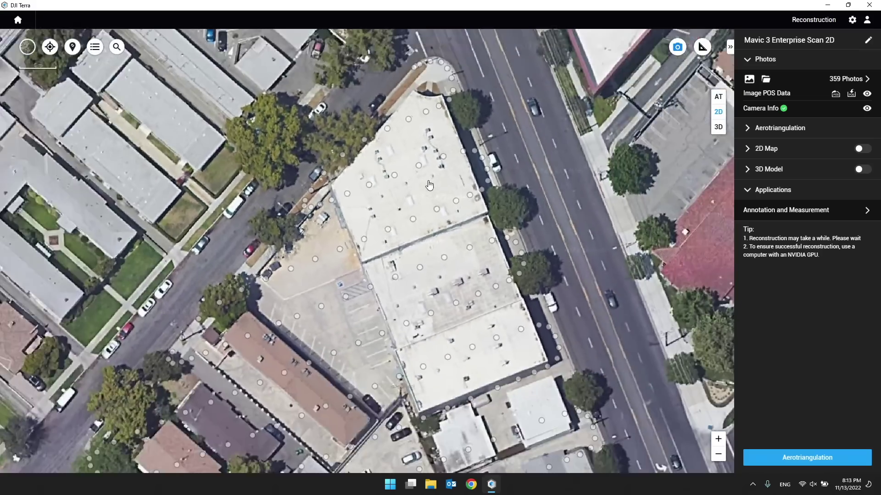
pyautogui.scroll(-3, 438, 172)
pyautogui.scroll(-1, 571, 201)
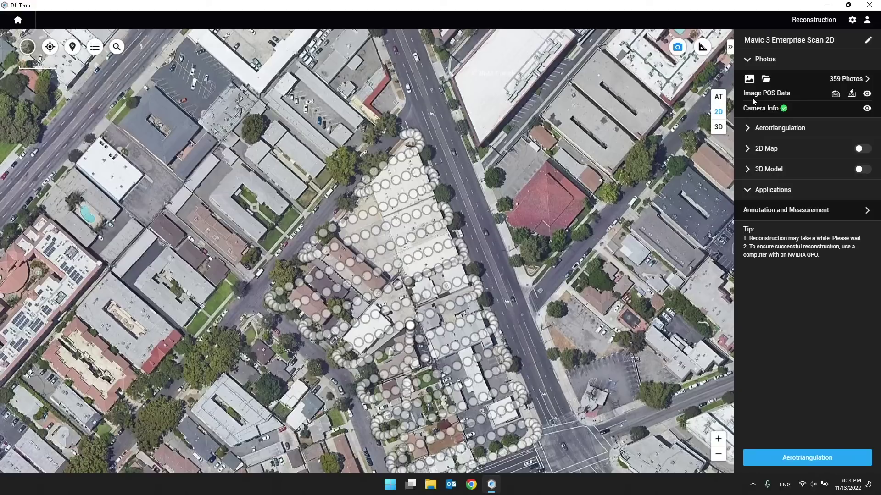
pyautogui.moveTo(444, 286); pyautogui.dragTo(429, 205)
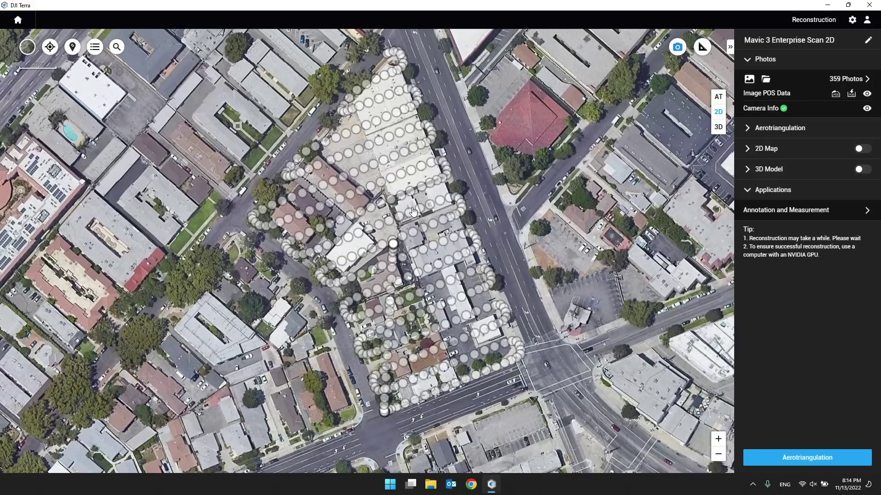
pyautogui.moveTo(431, 174); pyautogui.dragTo(427, 192)
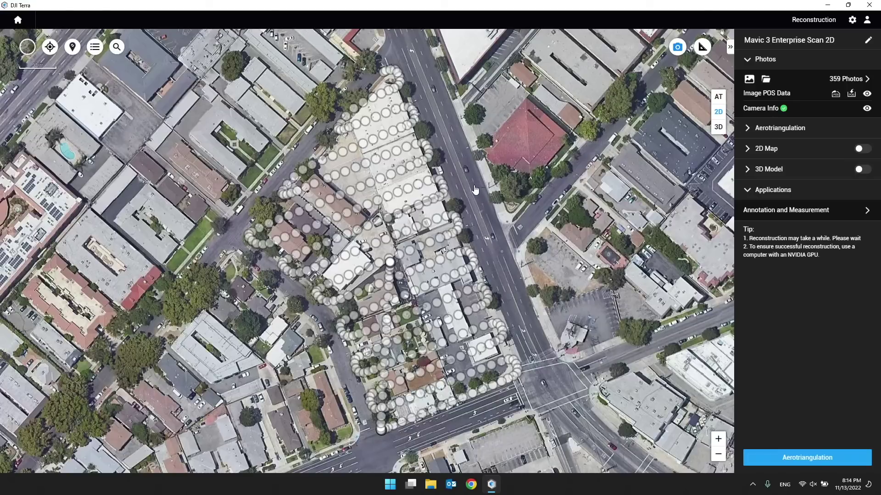
pyautogui.moveTo(498, 183); pyautogui.dragTo(530, 196)
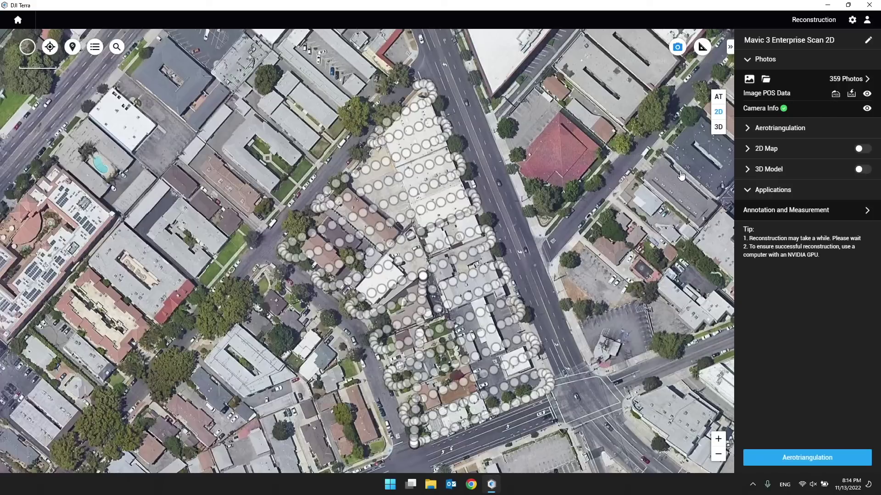
pyautogui.moveTo(659, 193); pyautogui.dragTo(649, 192)
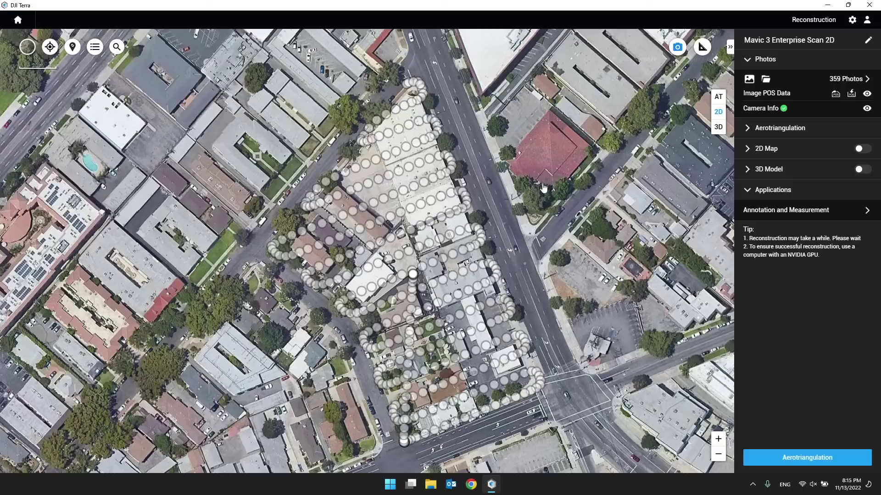
# Bring up the export of the image POS data as a txt file and cancel it without saving
pyautogui.click(836, 95)
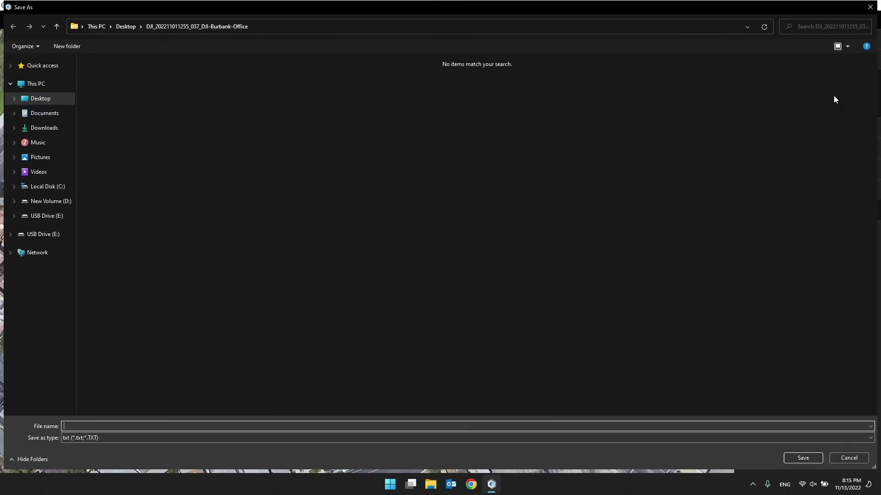
pyautogui.doubleClick(519, 6)
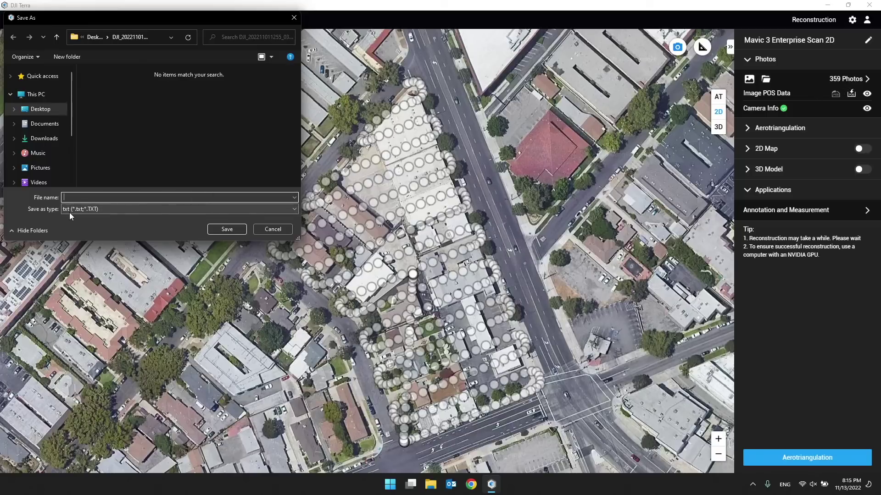
pyautogui.click(268, 228)
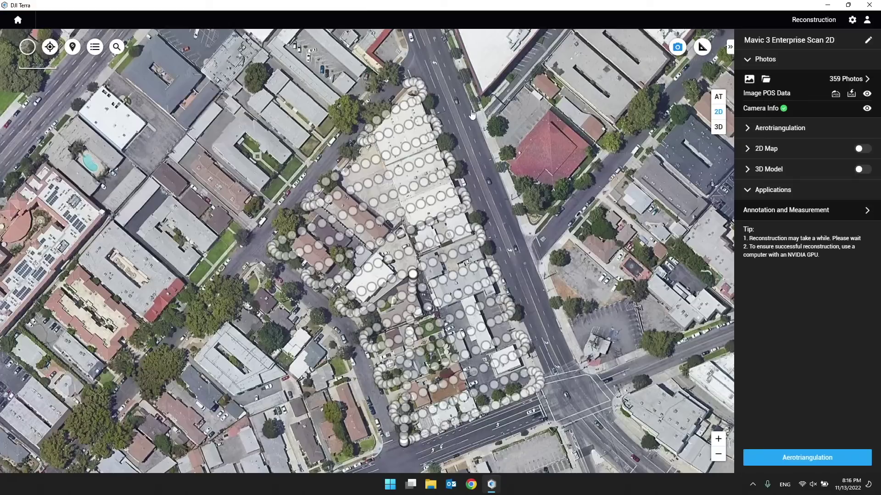
# Start a POS data import, accept overriding the existing POS data, and cancel the choice of a txt or csv file
pyautogui.click(852, 94)
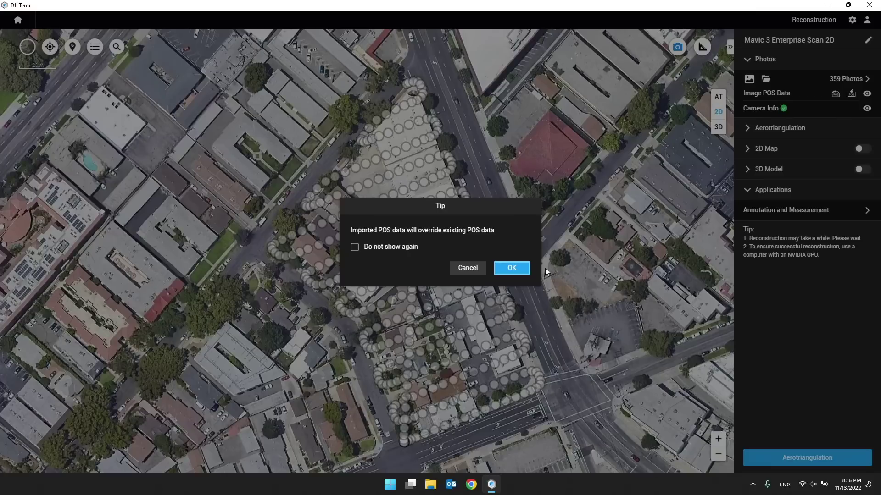
pyautogui.click(519, 270)
pyautogui.click(160, 84)
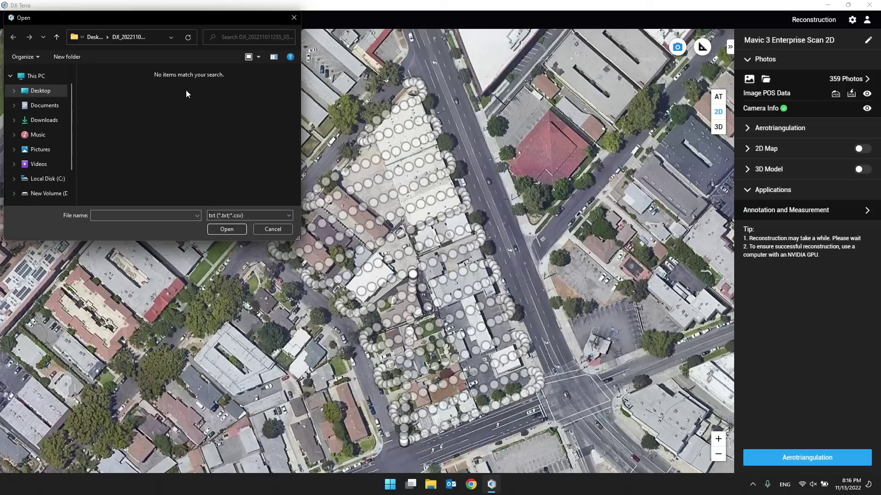
pyautogui.click(264, 230)
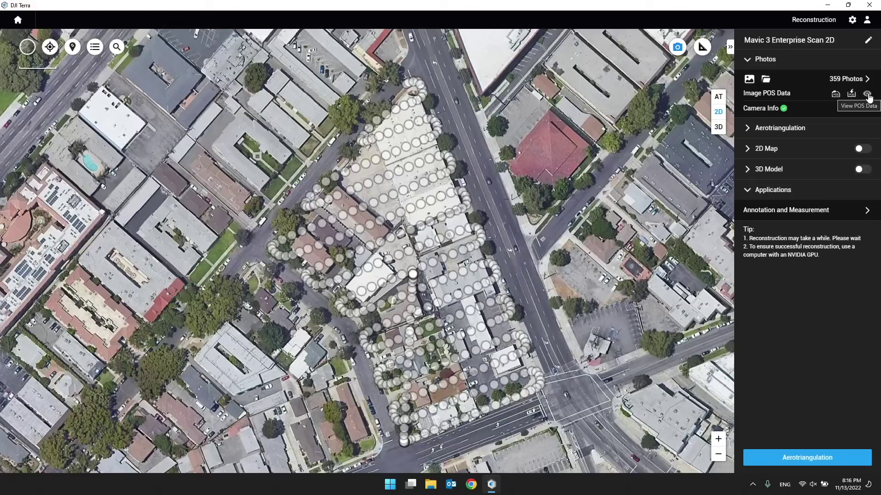
# View the image POS data and read through the photos' coordinates, altitude, orientation, and horizontal and vertical accuracy
pyautogui.click(867, 94)
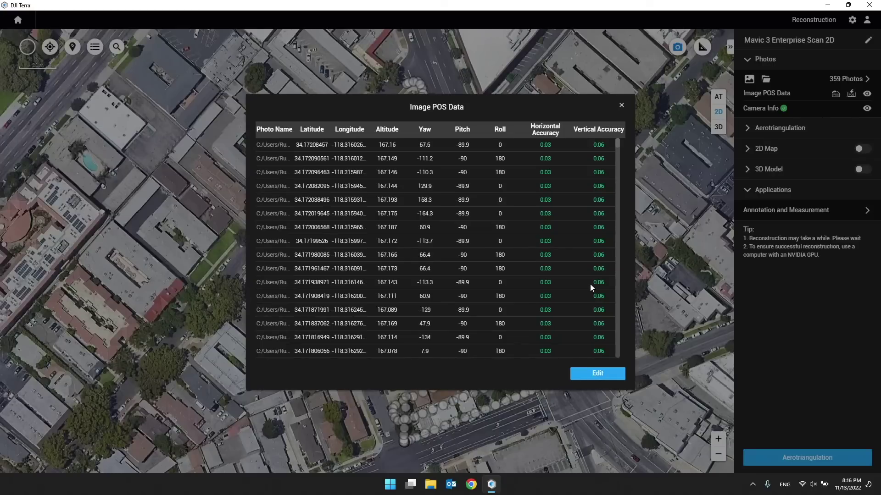
pyautogui.scroll(-10, 488, 174)
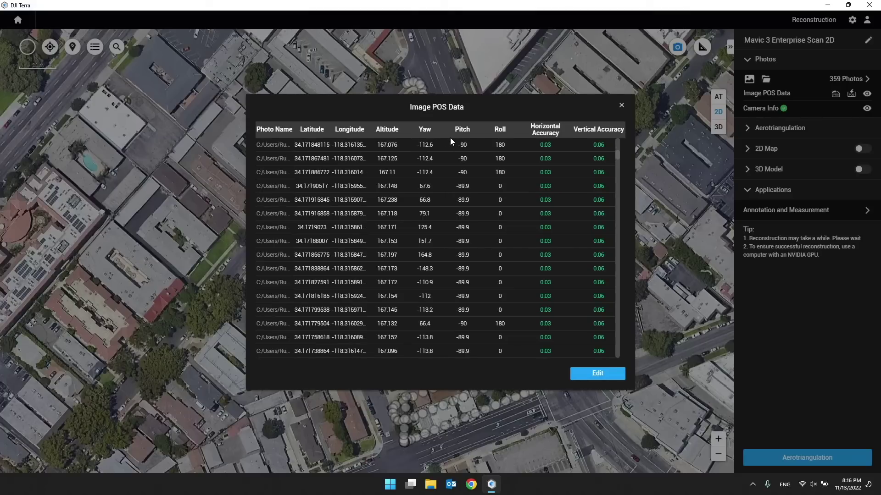
pyautogui.scroll(1, 537, 145)
pyautogui.scroll(-8, 588, 180)
pyautogui.scroll(-4, 592, 209)
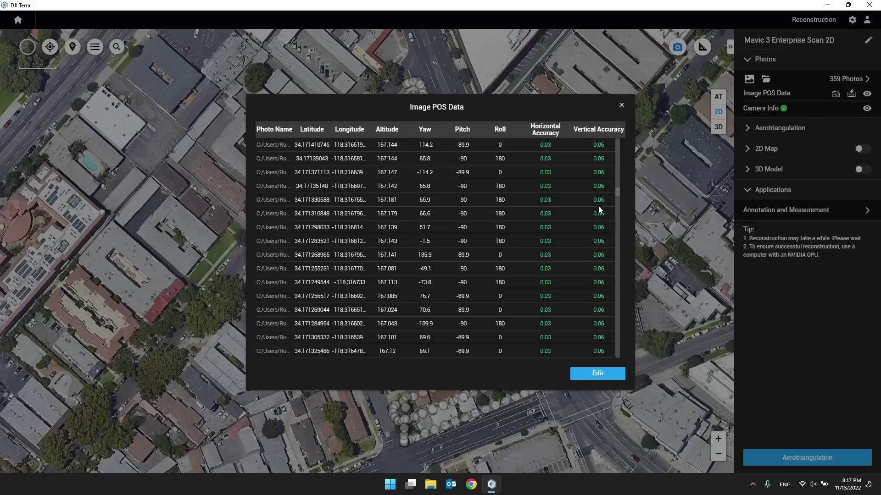
# Start editing the image POS data with a known coordinate system, then bring up and cancel the horizontal coordinate system search
pyautogui.click(606, 375)
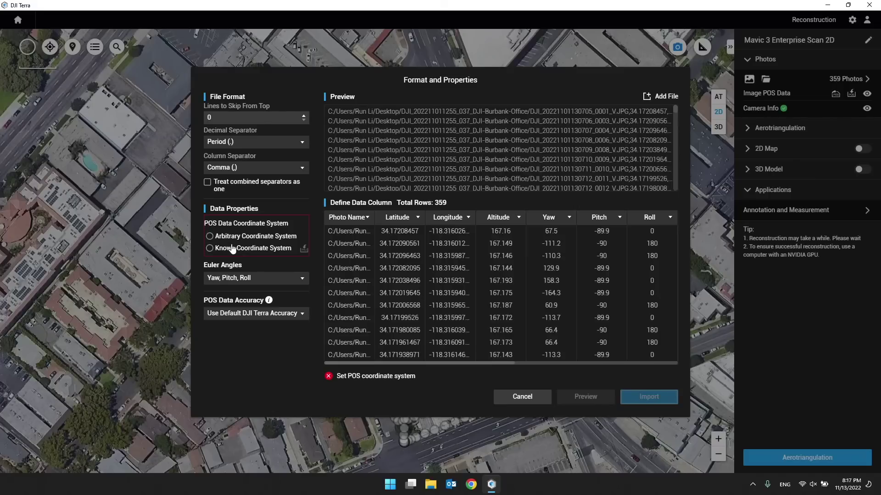
pyautogui.click(210, 248)
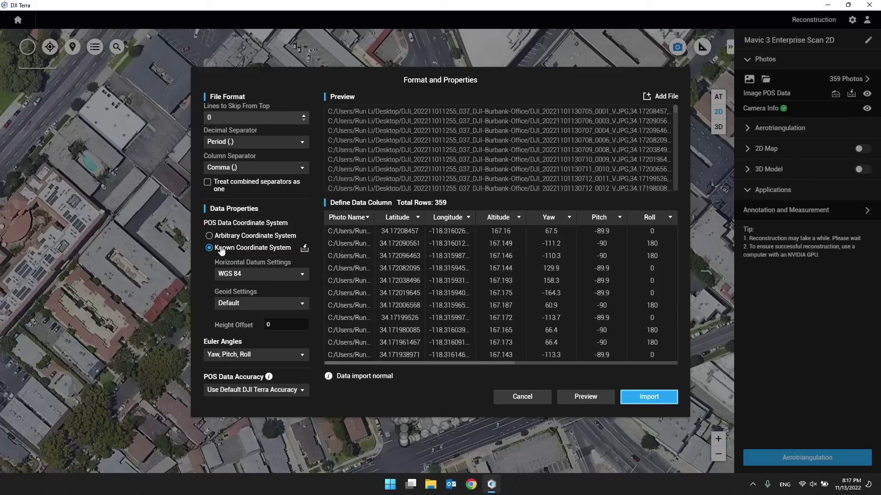
pyautogui.click(245, 280)
pyautogui.scroll(-3, 257, 315)
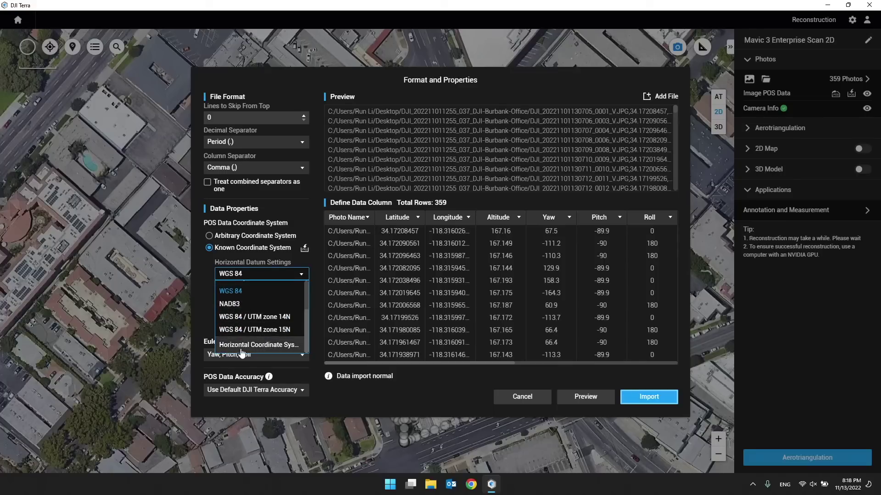
pyautogui.click(280, 347)
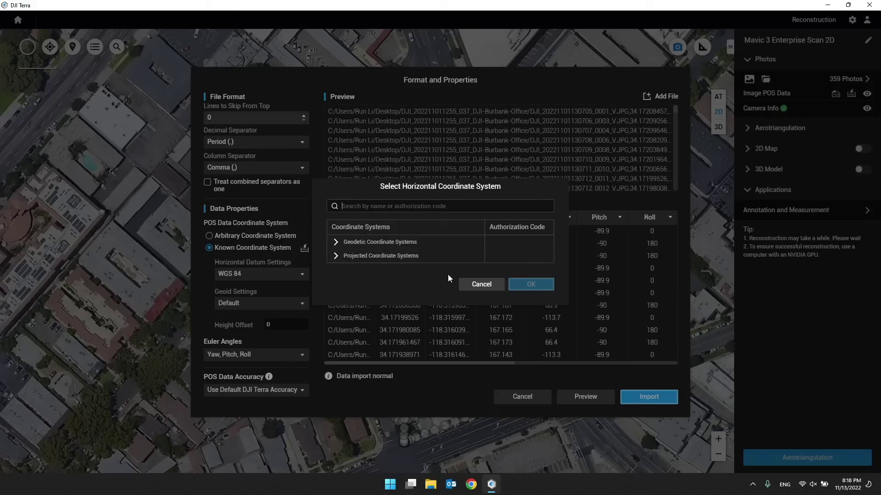
pyautogui.click(475, 284)
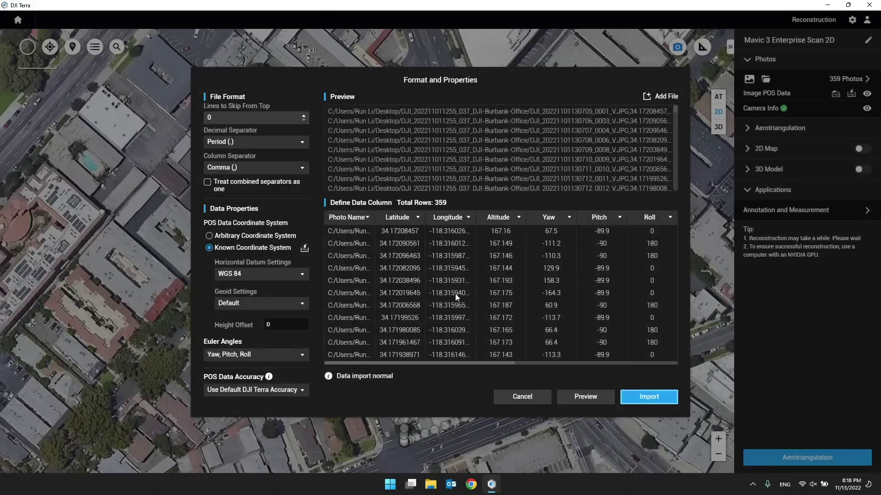
# Try NAD83 as the POS data's horizontal datum, set it back to WGS 84, and cancel the POS data edit
pyautogui.click(298, 278)
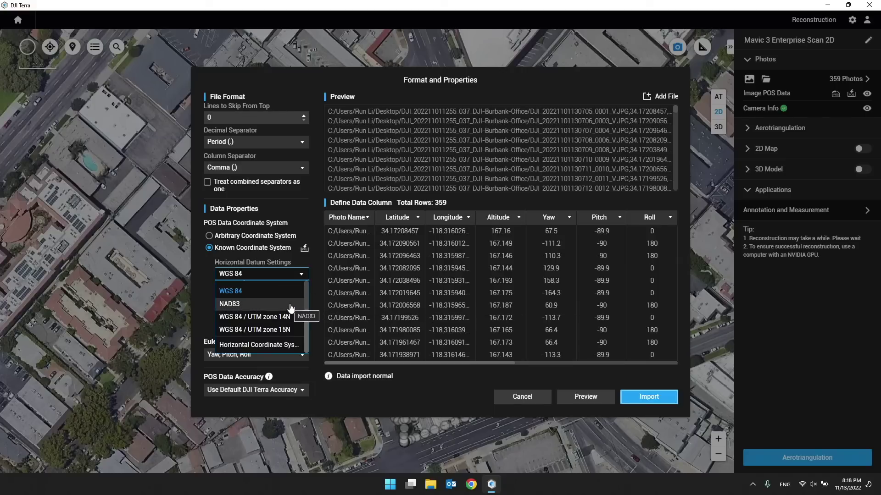
pyautogui.click(245, 304)
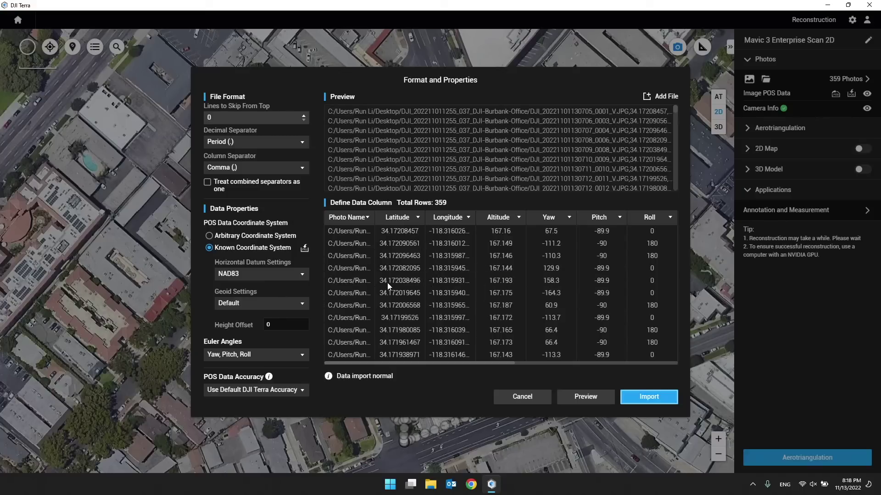
pyautogui.click(298, 278)
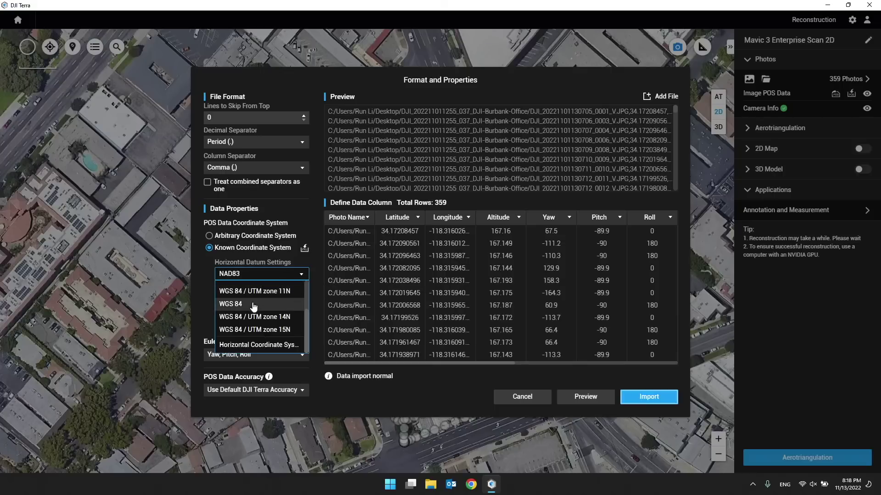
pyautogui.click(291, 275)
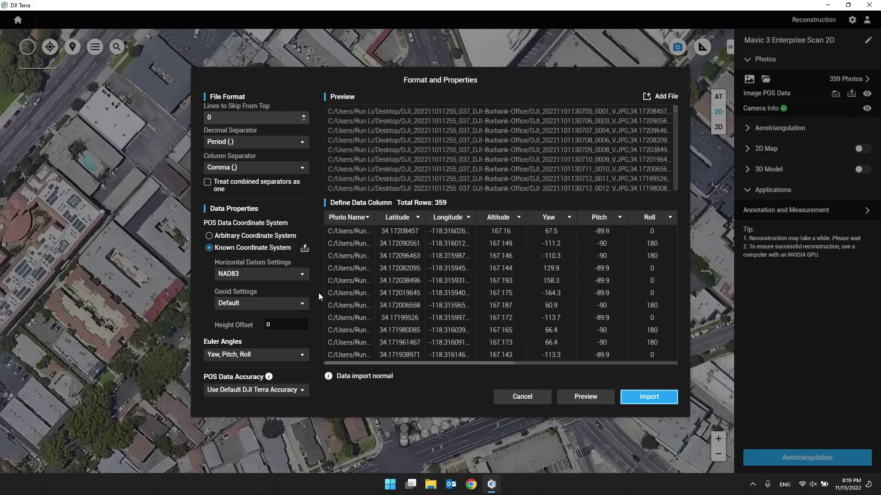
pyautogui.click(294, 281)
pyautogui.scroll(2, 288, 310)
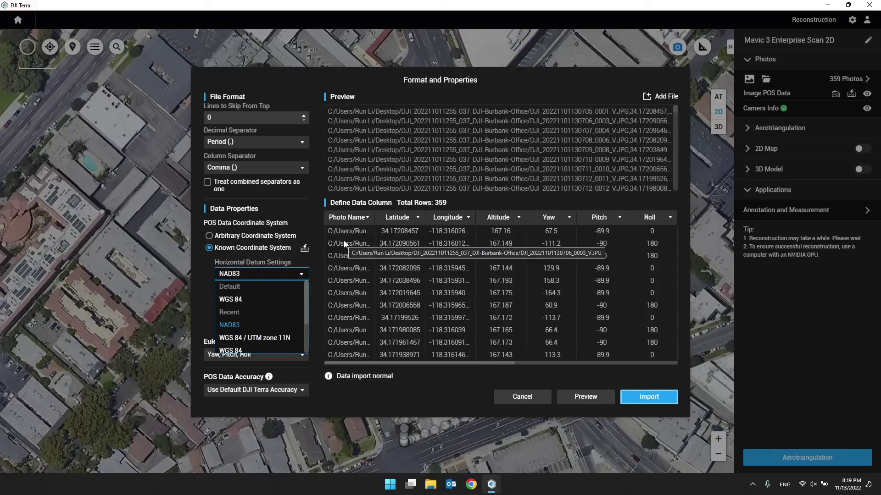
pyautogui.click(270, 301)
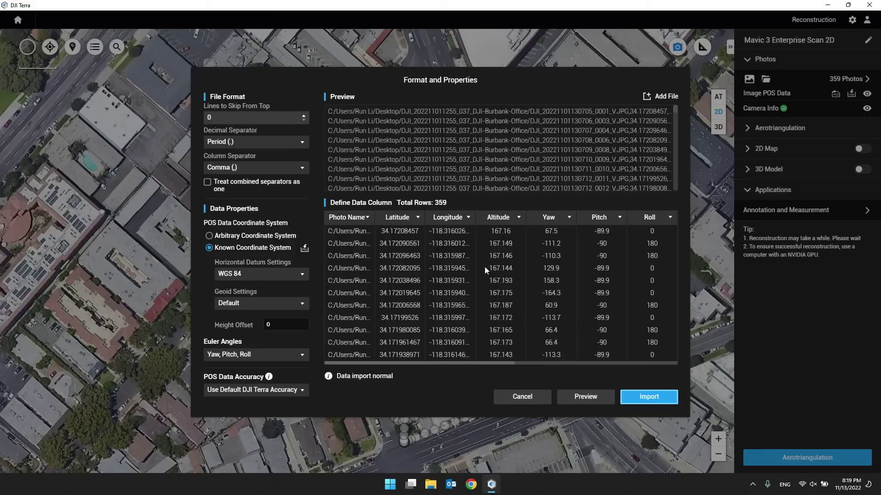
pyautogui.click(522, 397)
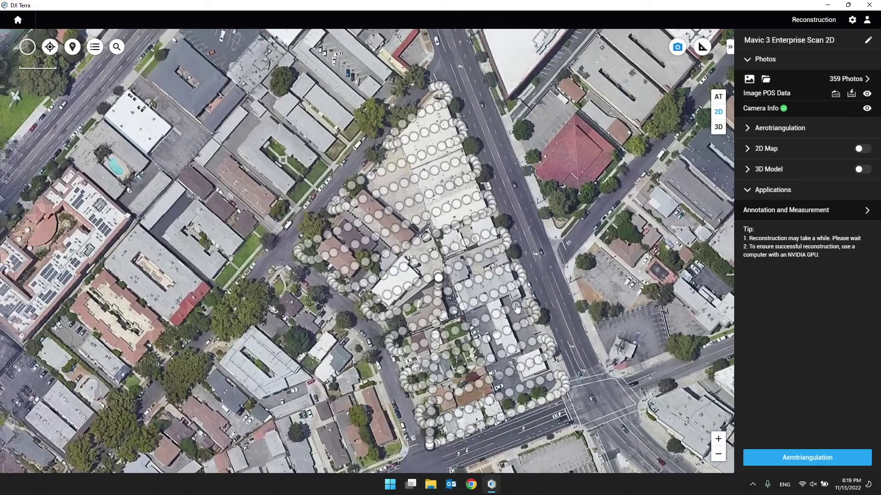
# View the camera info, check its focal length, lens type and intrinsic parameters, and leave it without applying
pyautogui.moveTo(516, 308); pyautogui.dragTo(513, 282)
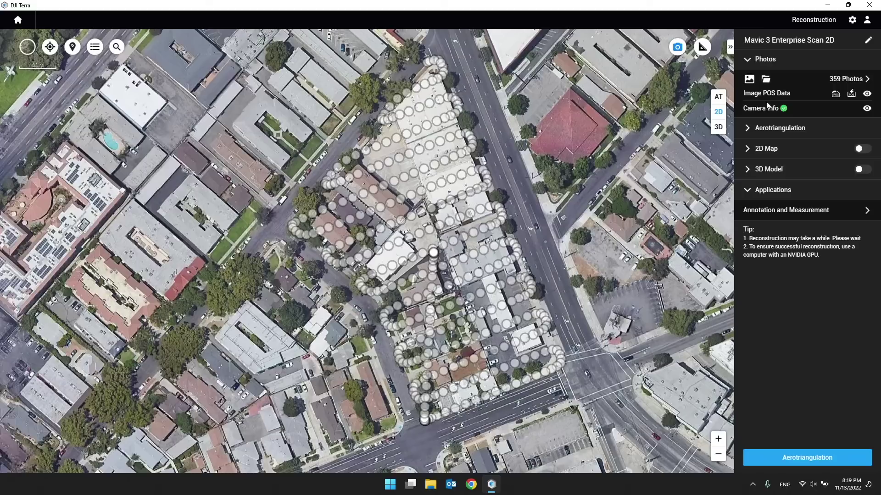
pyautogui.moveTo(783, 112)
pyautogui.click(867, 110)
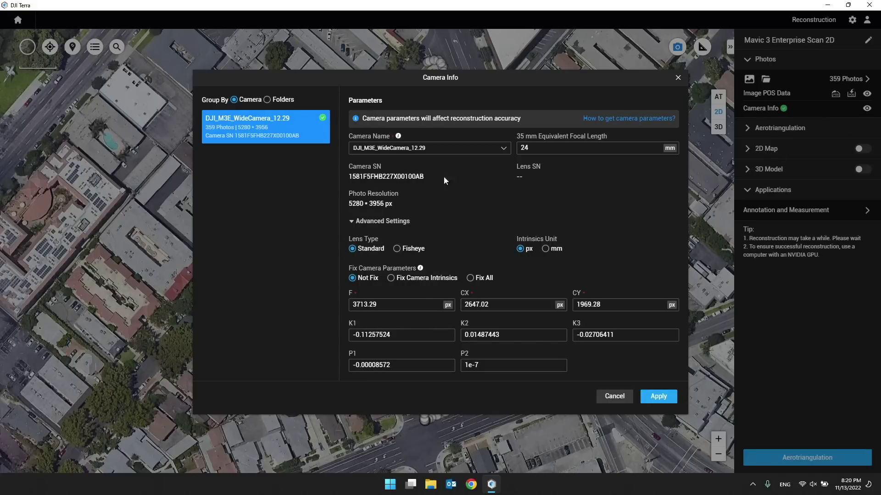
pyautogui.click(476, 305)
pyautogui.click(412, 308)
pyautogui.click(617, 402)
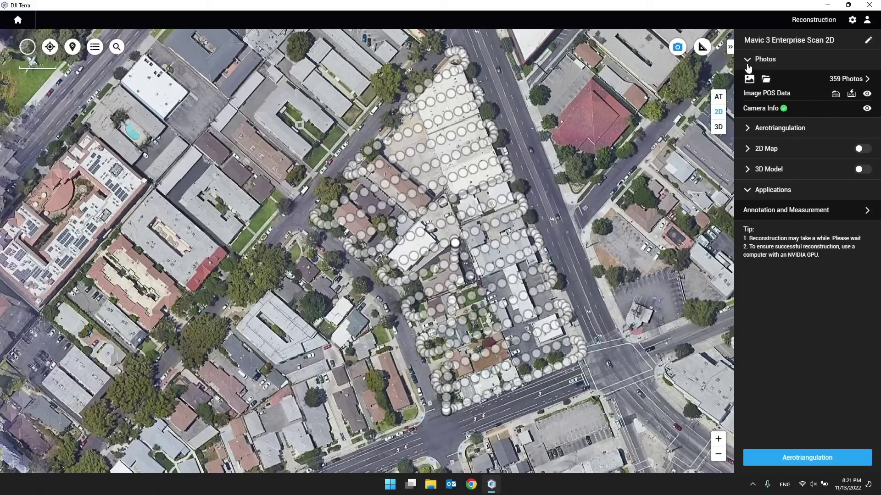
# Collapse the photo settings, expand the Aerotriangulation settings, and choose the Normal scene
pyautogui.click(770, 63)
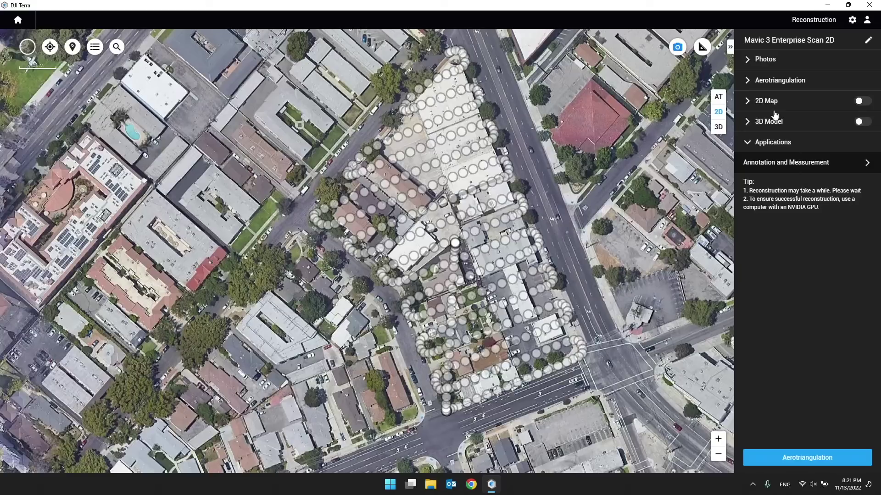
pyautogui.click(746, 84)
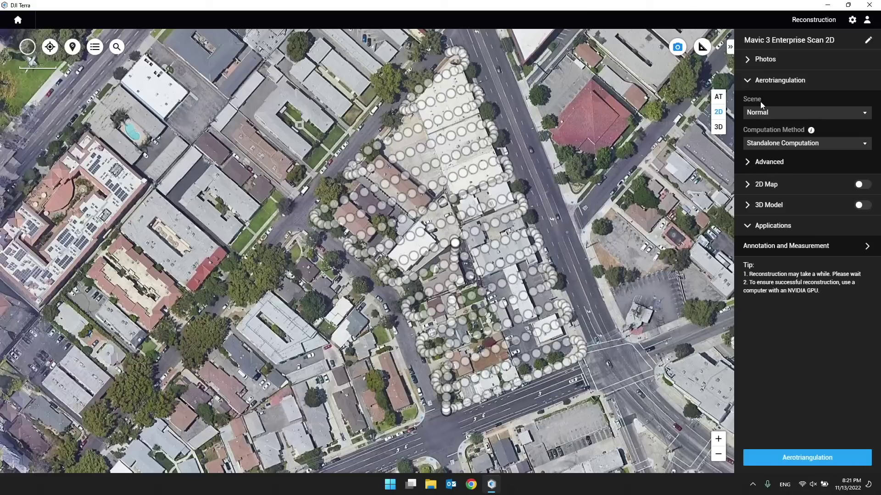
pyautogui.click(765, 114)
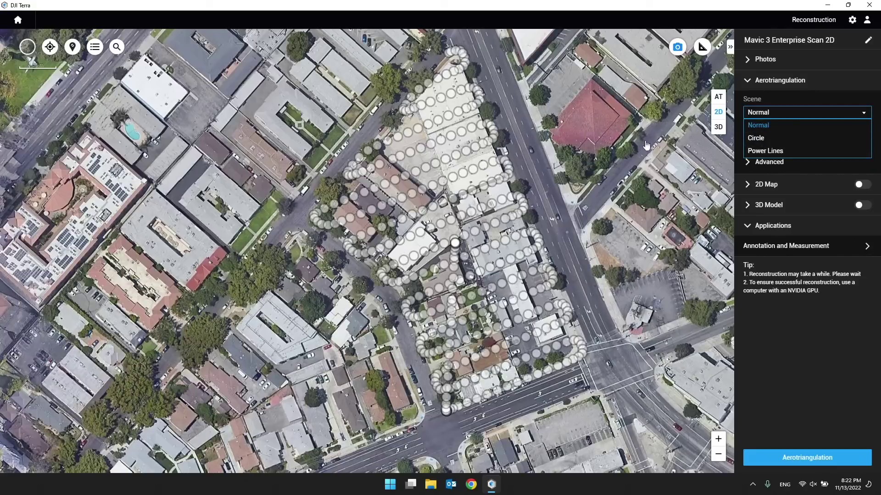
pyautogui.click(789, 128)
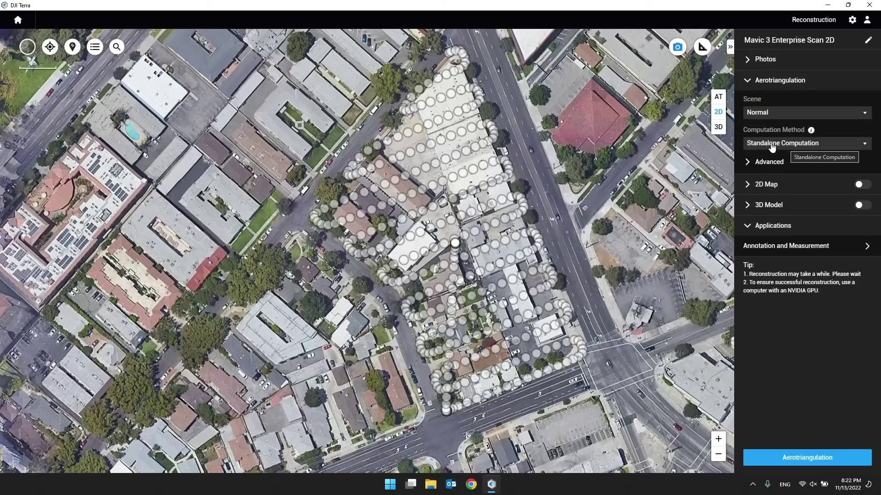
# Try to switch the aerotriangulation computation method to Cluster Computation, then stay with Standalone Computation
pyautogui.click(794, 143)
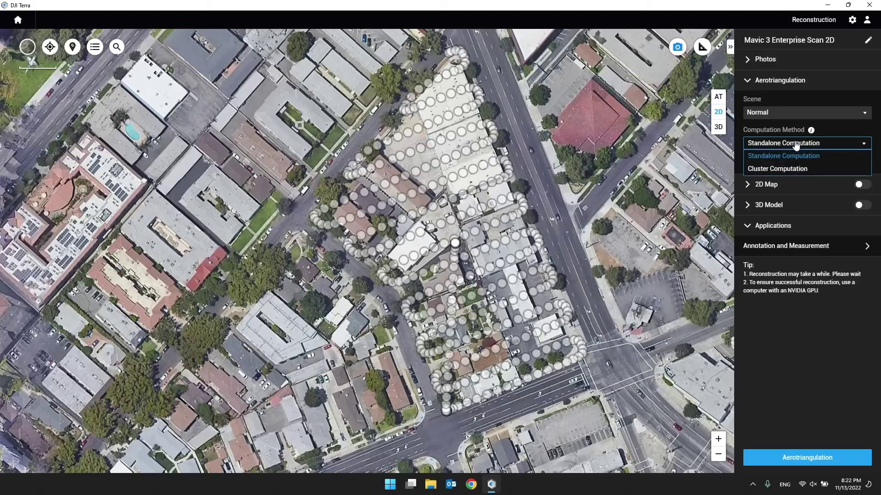
pyautogui.click(780, 169)
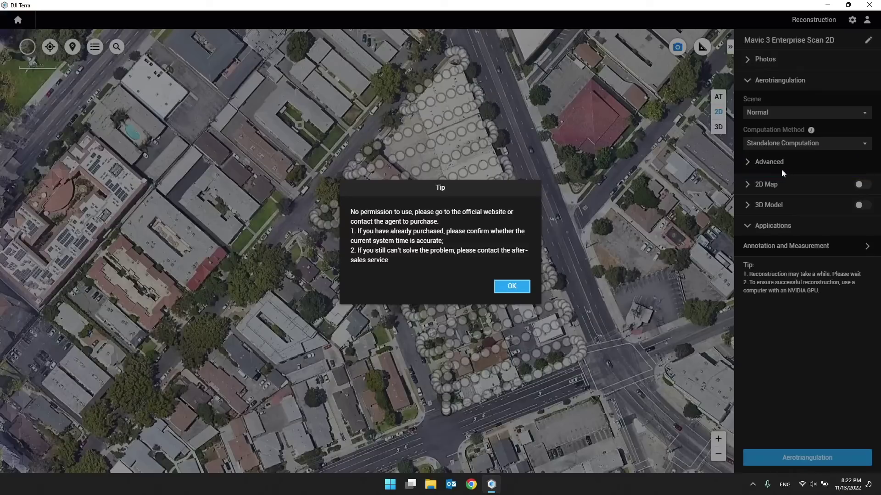
pyautogui.click(511, 287)
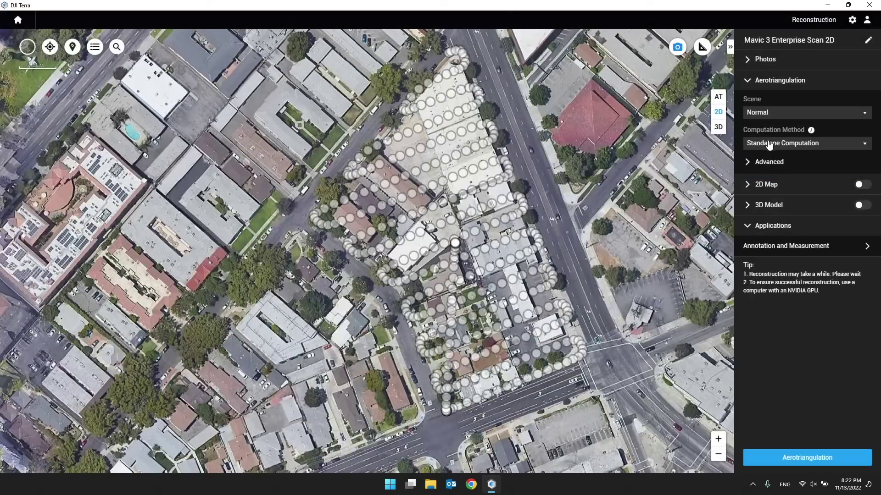
pyautogui.click(769, 143)
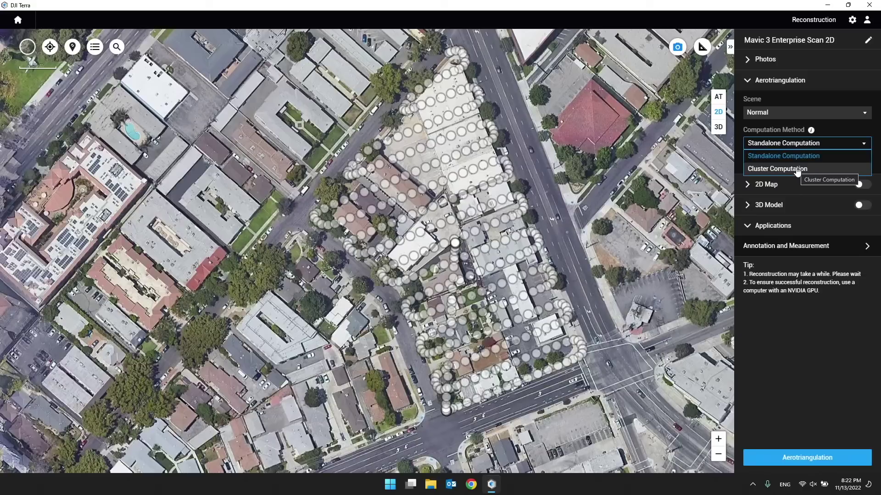
pyautogui.click(811, 145)
pyautogui.click(809, 147)
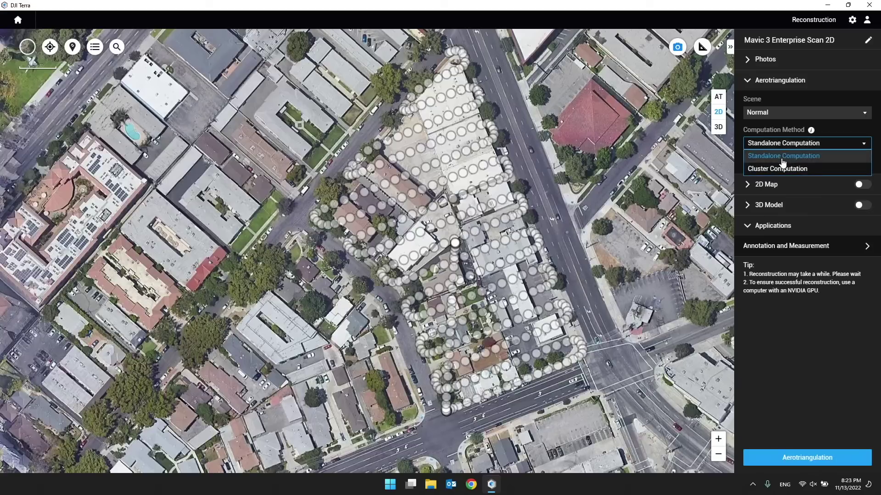
pyautogui.click(769, 150)
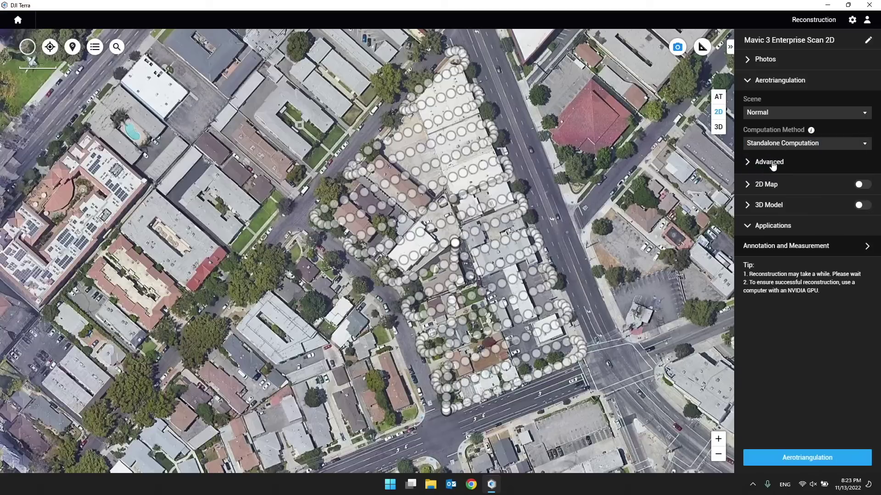
# Expand the advanced aerotriangulation settings, try the feature point density at Low, and set it to High
pyautogui.click(773, 166)
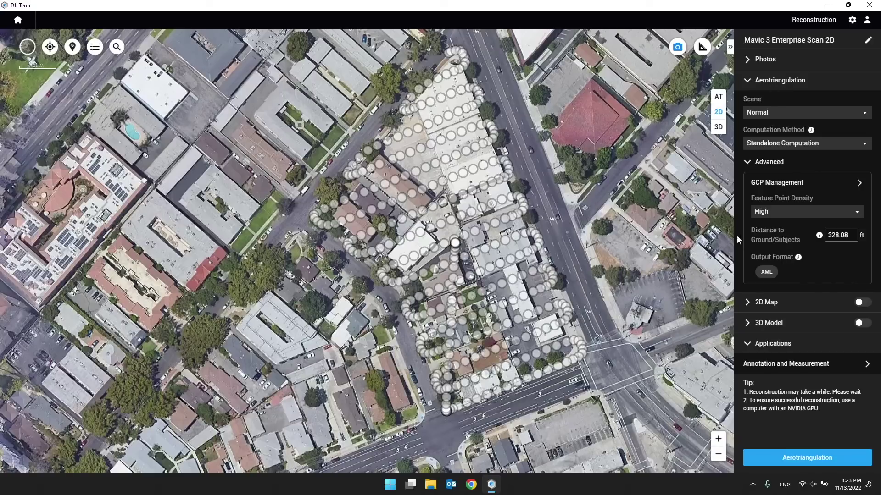
pyautogui.click(773, 215)
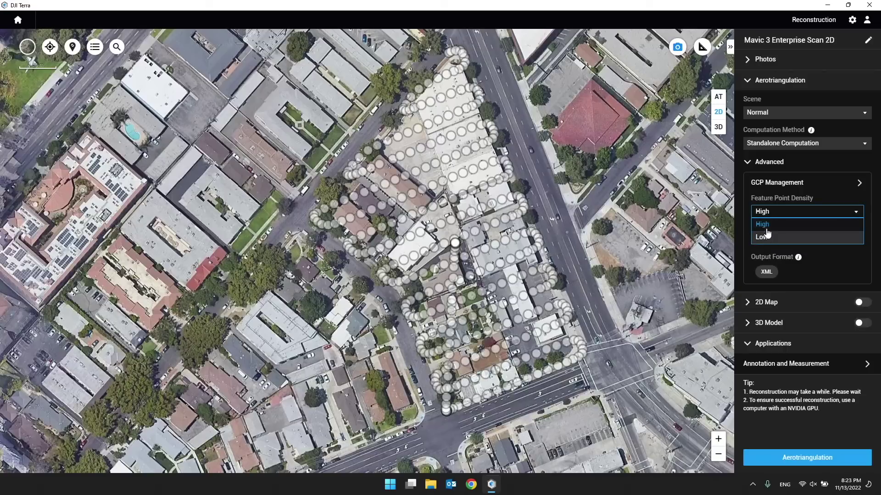
pyautogui.click(763, 227)
pyautogui.click(771, 212)
pyautogui.click(776, 227)
pyautogui.click(770, 213)
pyautogui.click(774, 237)
pyautogui.click(766, 213)
pyautogui.click(771, 226)
pyautogui.moveTo(595, 250); pyautogui.dragTo(629, 243)
pyautogui.moveTo(705, 219); pyautogui.dragTo(693, 241)
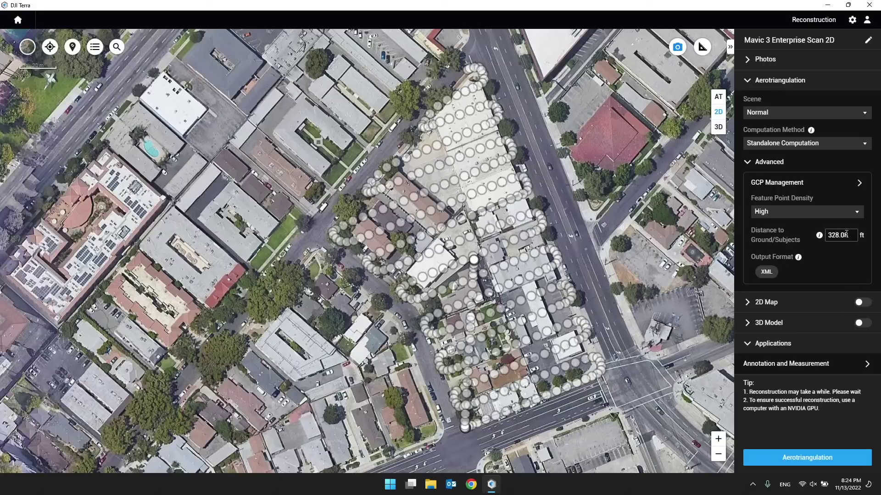
# Check the Distance to Ground/Subjects setting, then enable XML output to view its coordinate system options and disable it again
pyautogui.moveTo(847, 235); pyautogui.dragTo(824, 237)
pyautogui.click(819, 244)
pyautogui.click(770, 244)
pyautogui.click(766, 273)
pyautogui.click(767, 272)
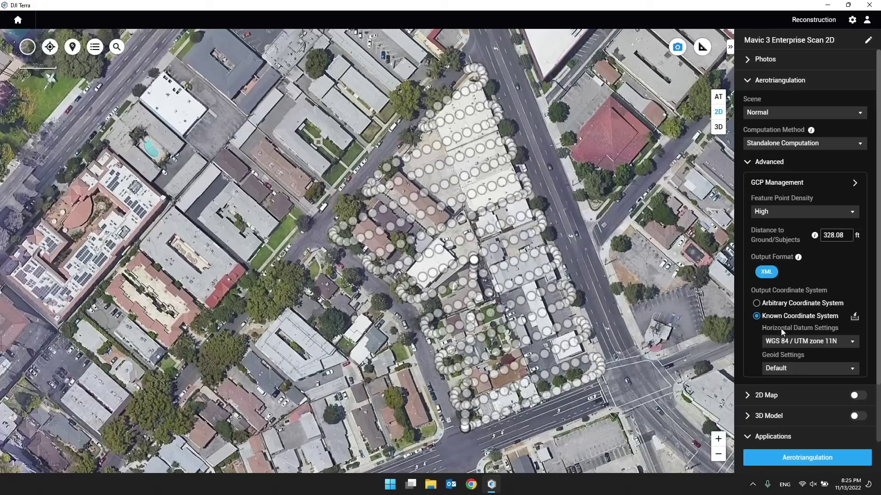
pyautogui.click(768, 274)
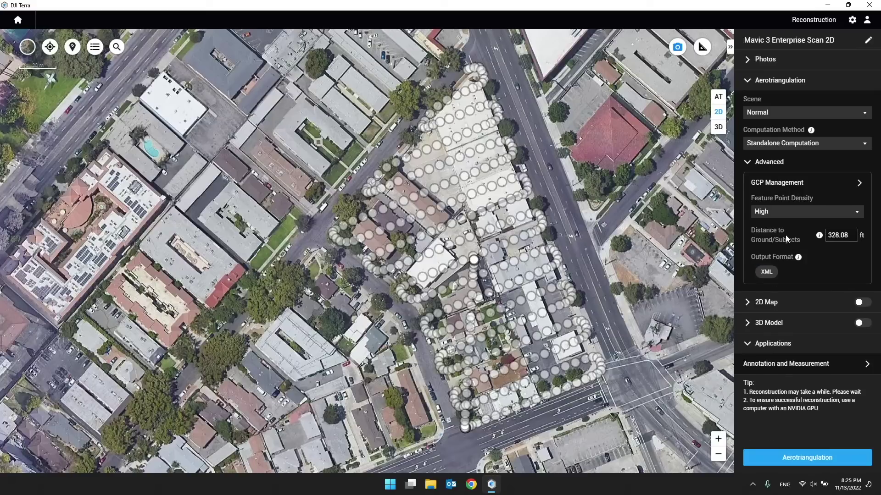
# Open GCP Management and examine the camera positions along the flight lines in 3D from several angles and distances
pyautogui.click(769, 183)
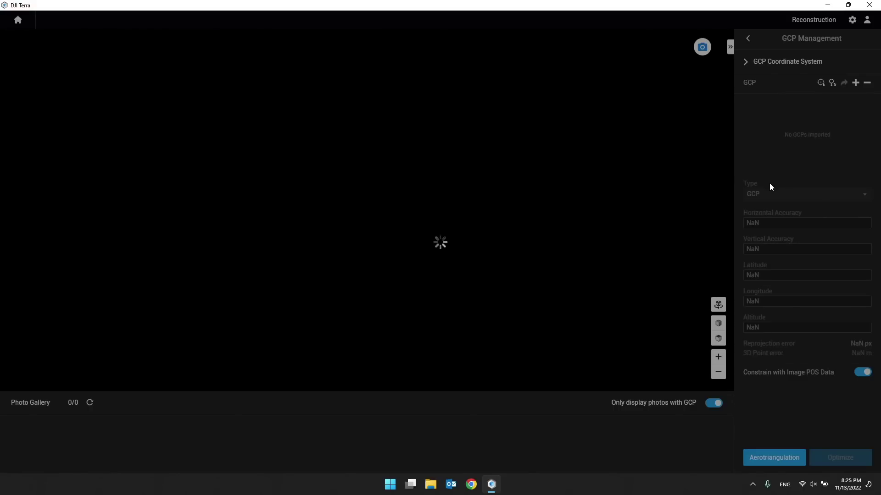
pyautogui.moveTo(471, 194); pyautogui.dragTo(495, 120)
pyautogui.moveTo(416, 210)
pyautogui.mouseDown(button='middle')
pyautogui.moveTo(547, 80)
pyautogui.moveTo(517, 210)
pyautogui.mouseUp(button='middle')
pyautogui.scroll(6, 520, 188)
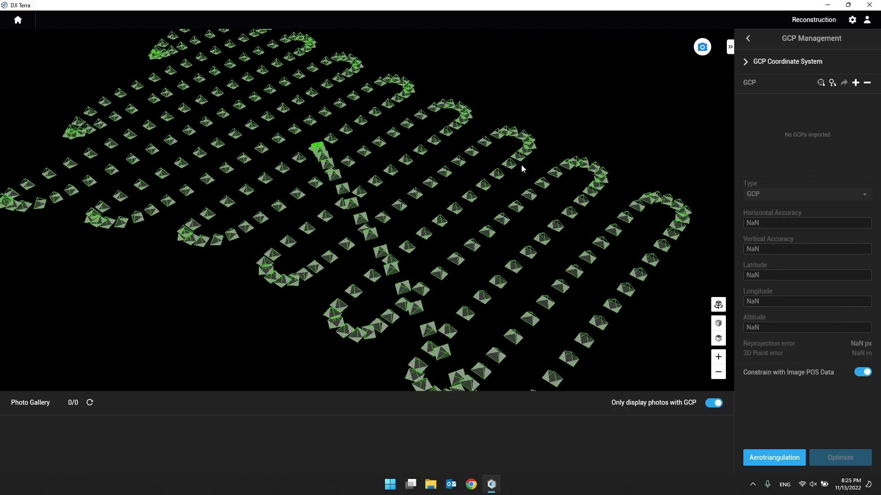
pyautogui.moveTo(424, 193)
pyautogui.mouseDown(button='middle')
pyautogui.moveTo(463, 147)
pyautogui.moveTo(546, 88)
pyautogui.moveTo(579, 32)
pyautogui.moveTo(641, 225)
pyautogui.moveTo(517, 198)
pyautogui.mouseUp(button='middle')
pyautogui.scroll(3, 446, 142)
pyautogui.scroll(-6, 447, 142)
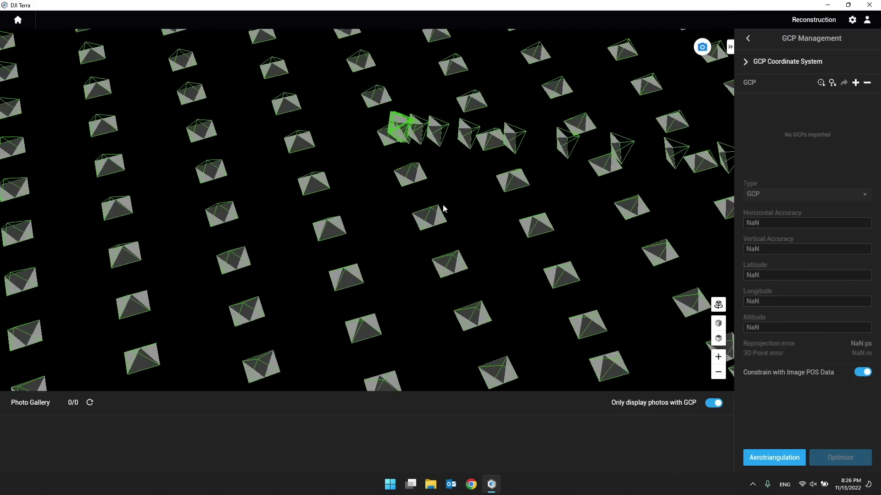
pyautogui.moveTo(450, 195)
pyautogui.mouseDown(button='middle')
pyautogui.moveTo(434, 209)
pyautogui.moveTo(429, 237)
pyautogui.mouseUp(button='middle')
pyautogui.moveTo(352, 254)
pyautogui.mouseDown(button='middle')
pyautogui.moveTo(331, 211)
pyautogui.moveTo(435, 210)
pyautogui.moveTo(367, 184)
pyautogui.moveTo(479, 210)
pyautogui.mouseUp(button='middle')
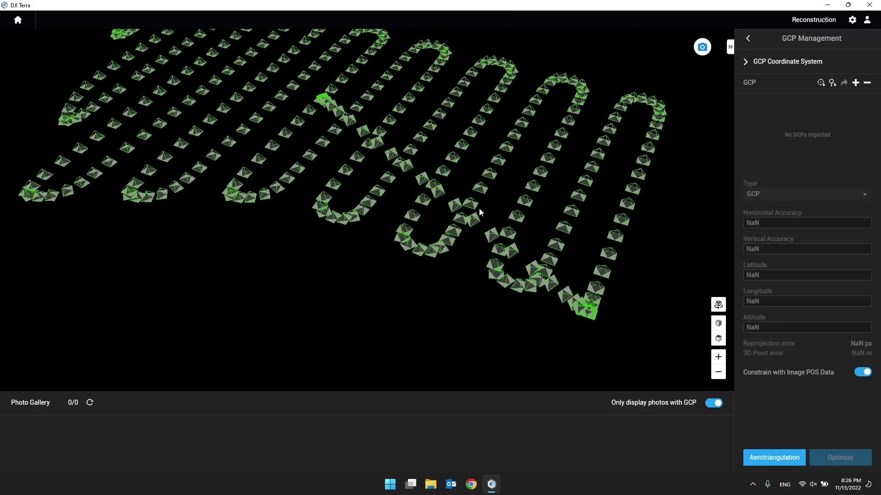
pyautogui.moveTo(308, 191)
pyautogui.mouseDown(button='middle')
pyautogui.moveTo(344, 220)
pyautogui.moveTo(366, 215)
pyautogui.moveTo(393, 242)
pyautogui.moveTo(418, 86)
pyautogui.moveTo(354, 200)
pyautogui.moveTo(381, 205)
pyautogui.moveTo(381, 222)
pyautogui.moveTo(408, 216)
pyautogui.moveTo(385, 210)
pyautogui.mouseUp(button='middle')
pyautogui.moveTo(595, 203)
pyautogui.mouseDown(button='middle')
pyautogui.moveTo(568, 199)
pyautogui.moveTo(568, 226)
pyautogui.mouseUp(button='middle')
pyautogui.moveTo(492, 219)
pyautogui.mouseDown(button='middle')
pyautogui.moveTo(309, 228)
pyautogui.moveTo(450, 238)
pyautogui.moveTo(431, 299)
pyautogui.moveTo(331, 269)
pyautogui.moveTo(402, 186)
pyautogui.moveTo(454, 226)
pyautogui.moveTo(344, 236)
pyautogui.moveTo(282, 138)
pyautogui.moveTo(352, 101)
pyautogui.moveTo(411, 137)
pyautogui.moveTo(413, 118)
pyautogui.moveTo(499, 109)
pyautogui.moveTo(525, 131)
pyautogui.moveTo(289, 188)
pyautogui.moveTo(394, 215)
pyautogui.moveTo(431, 212)
pyautogui.moveTo(454, 243)
pyautogui.moveTo(452, 262)
pyautogui.mouseUp(button='middle')
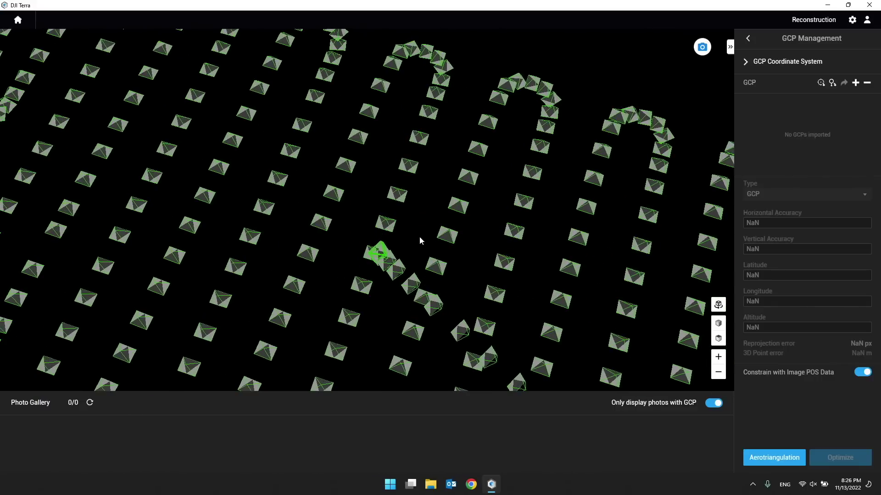
# Examine the individual camera positions and the turns between flight lines from close up and from a lower viewing angle
pyautogui.scroll(4, 420, 237)
pyautogui.moveTo(445, 213)
pyautogui.mouseDown(button='middle')
pyautogui.moveTo(418, 275)
pyautogui.moveTo(458, 185)
pyautogui.moveTo(507, 175)
pyautogui.mouseUp(button='middle')
pyautogui.scroll(6, 509, 189)
pyautogui.scroll(-3, 564, 190)
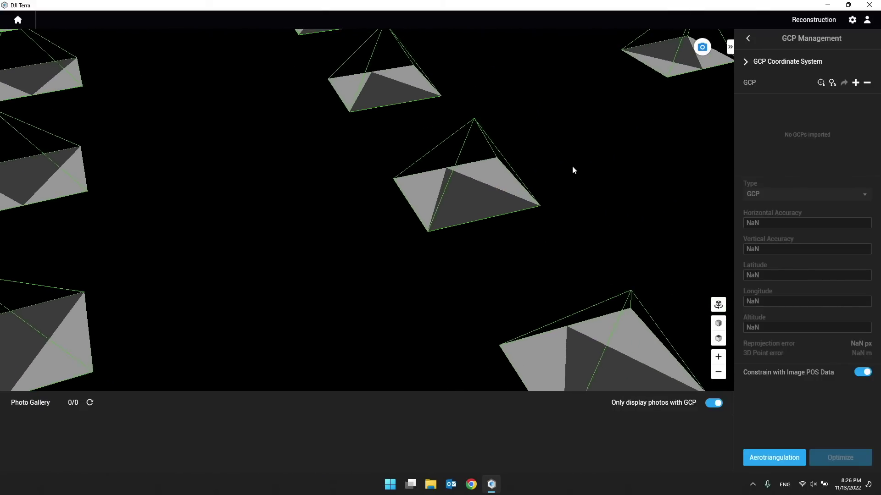
pyautogui.scroll(-5, 504, 248)
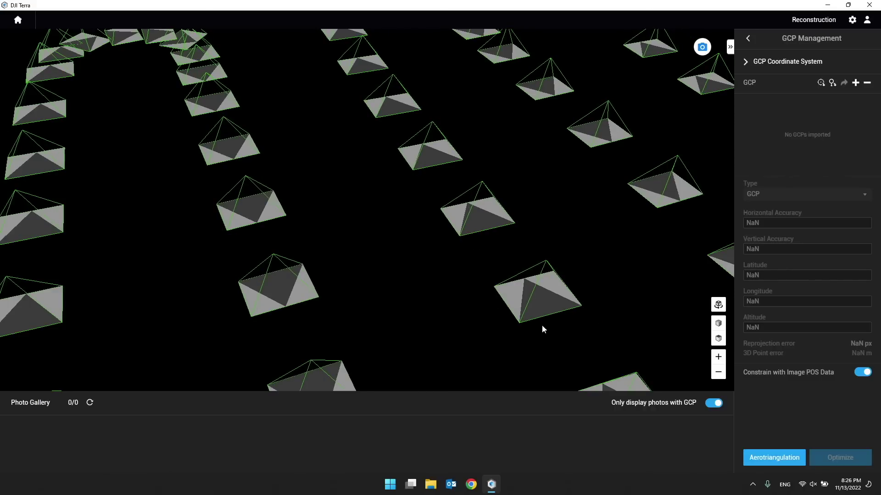
pyautogui.scroll(-2, 430, 161)
pyautogui.moveTo(407, 137); pyautogui.dragTo(369, 286, button='right')
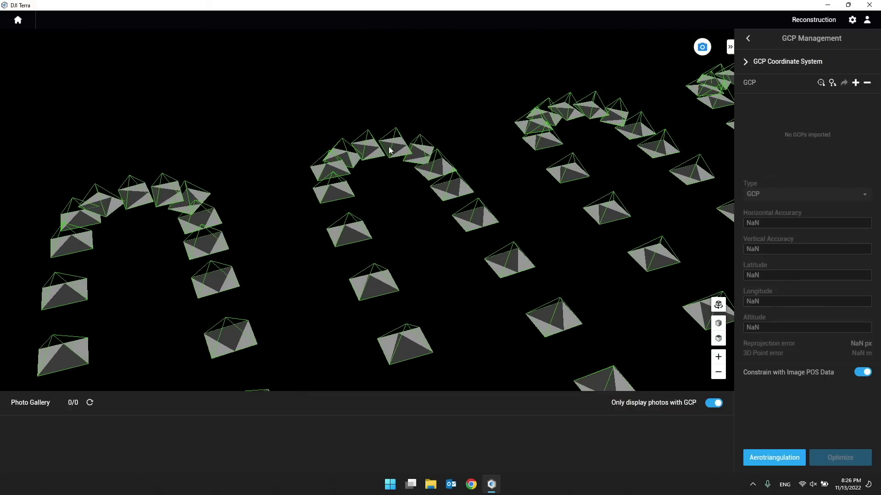
pyautogui.scroll(-5, 499, 273)
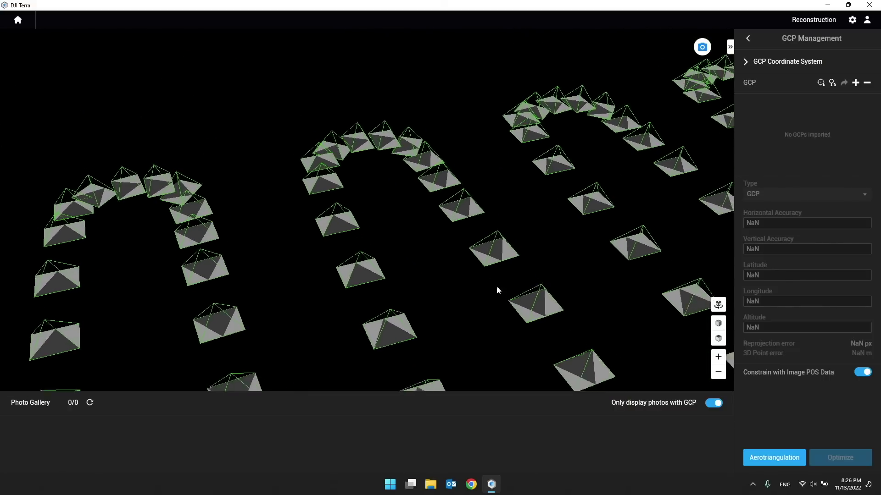
pyautogui.moveTo(413, 173)
pyautogui.mouseDown(button='right')
pyautogui.moveTo(364, 161)
pyautogui.moveTo(362, 170)
pyautogui.mouseUp(button='right')
# Toggle the display of the camera positions off and on, leaving them shown, and view the whole flight pattern
pyautogui.click(702, 47)
pyautogui.click(702, 46)
pyautogui.click(702, 46)
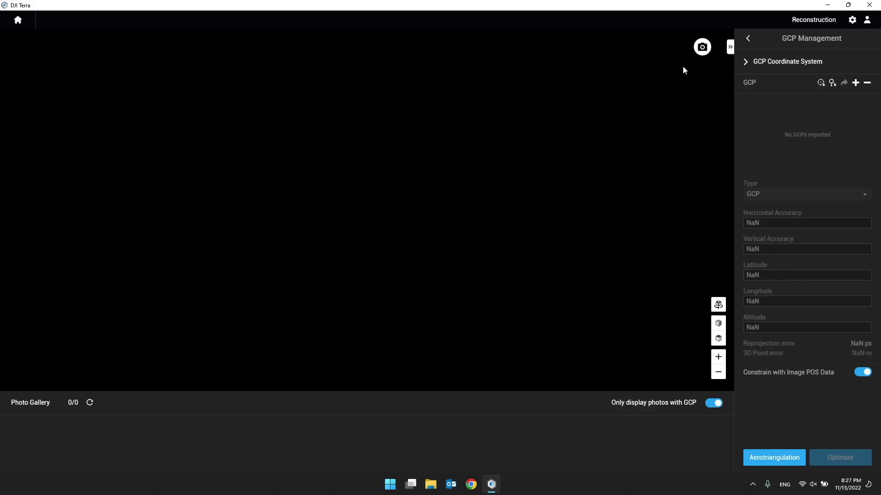
pyautogui.click(702, 47)
pyautogui.moveTo(481, 174); pyautogui.dragTo(557, 194, button='right')
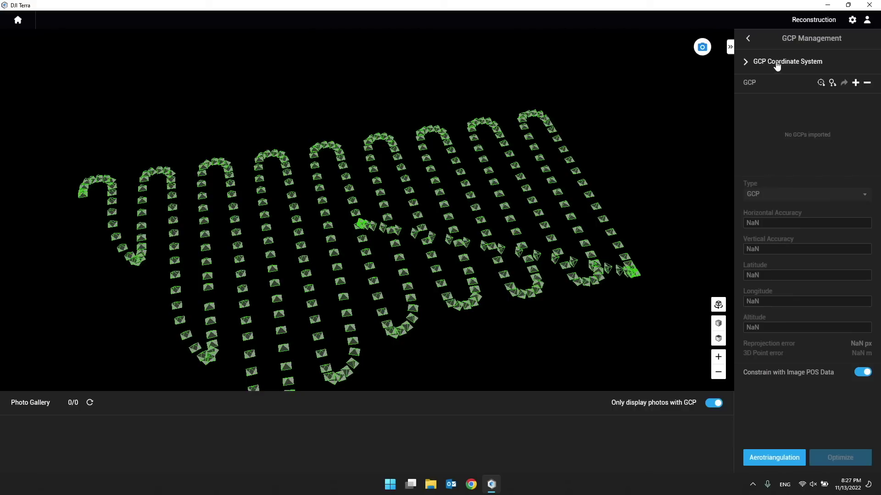
# Expand the GCP coordinate system settings and open the WGS84Ellipsoidal CSV from the desktop's Burbank Checkpoints folder in a maximized spreadsheet window
pyautogui.click(816, 64)
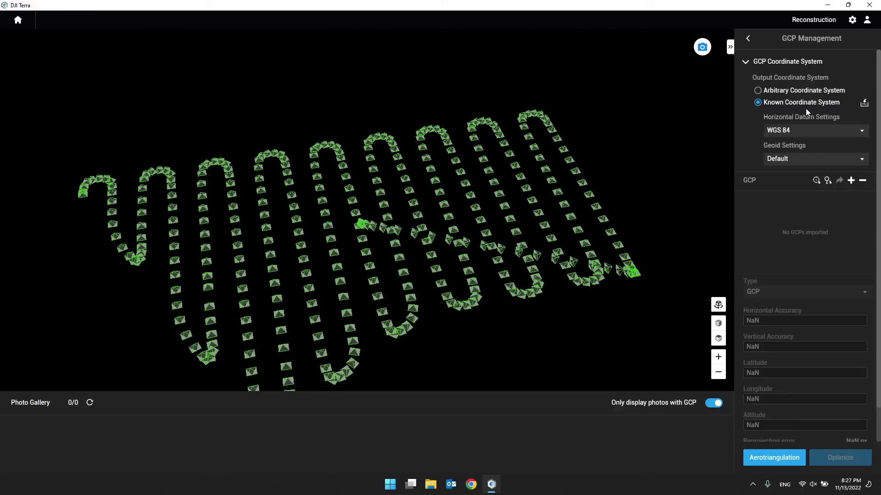
pyautogui.click(828, 7)
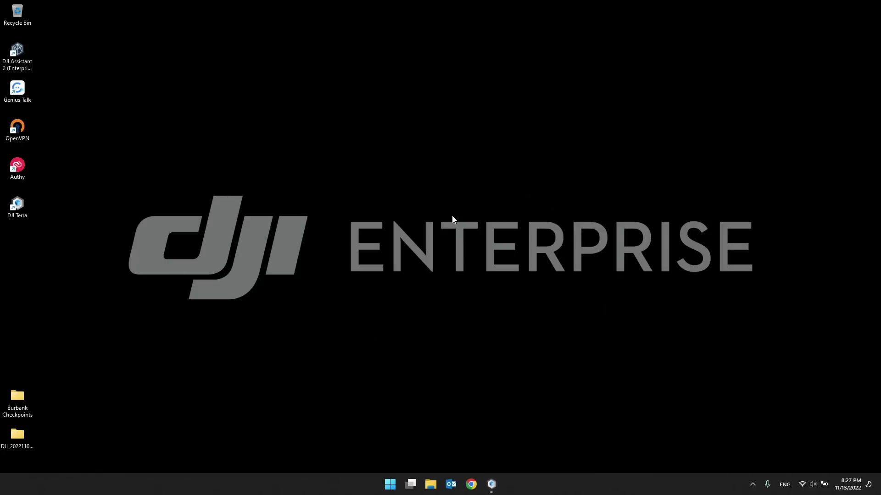
pyautogui.doubleClick(26, 396)
pyautogui.click(164, 237)
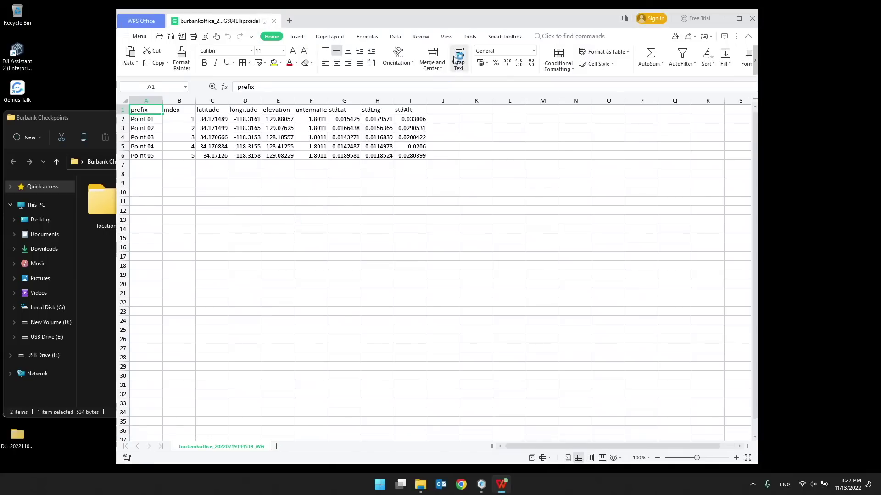
pyautogui.doubleClick(460, 21)
# Review the names, latitudes, longitudes and elevations of Point 01 to Point 05, then close the spreadsheet and return to DJI Terra
pyautogui.moveTo(33, 143); pyautogui.dragTo(155, 108)
pyautogui.click(130, 179)
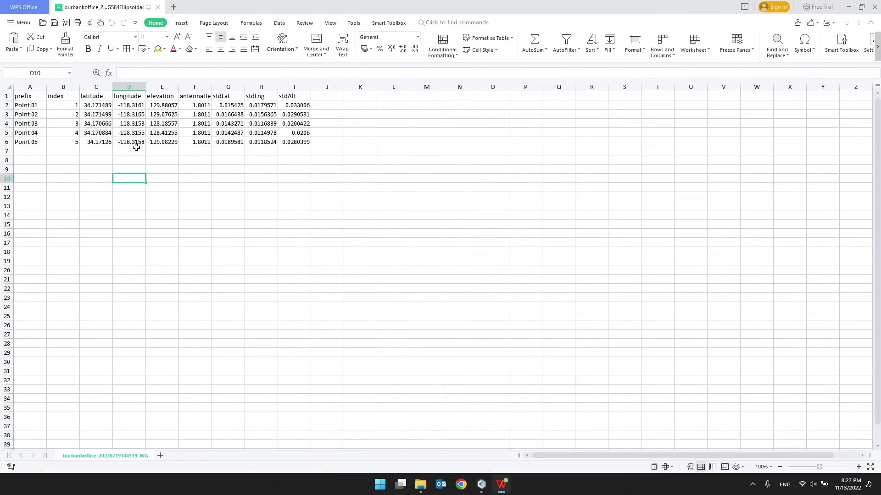
pyautogui.moveTo(134, 142); pyautogui.dragTo(35, 106)
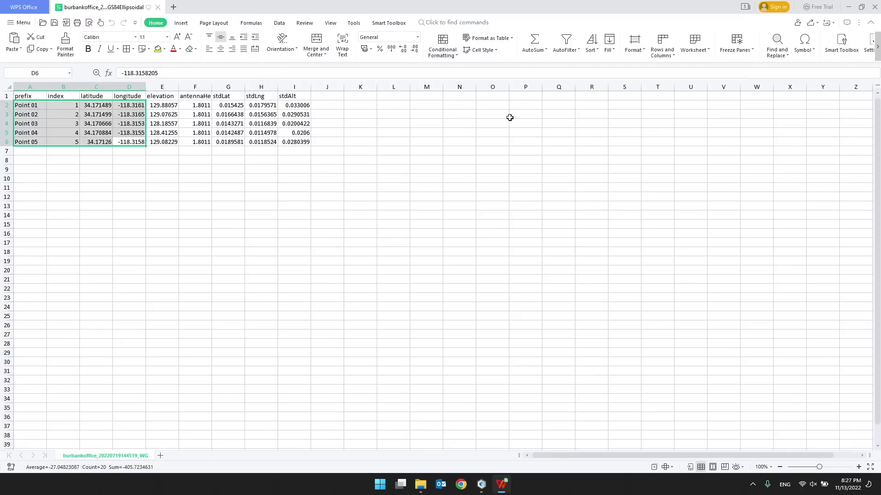
pyautogui.moveTo(165, 142); pyautogui.dragTo(30, 106)
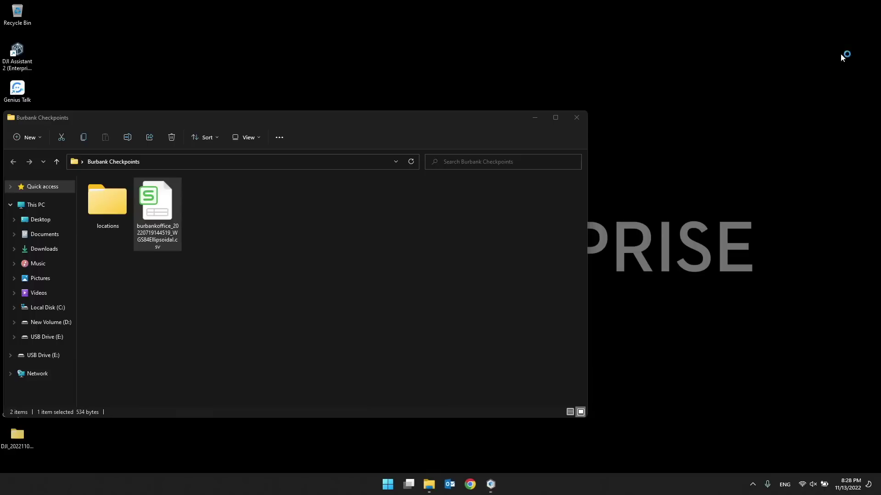
pyautogui.click(874, 7)
pyautogui.click(491, 484)
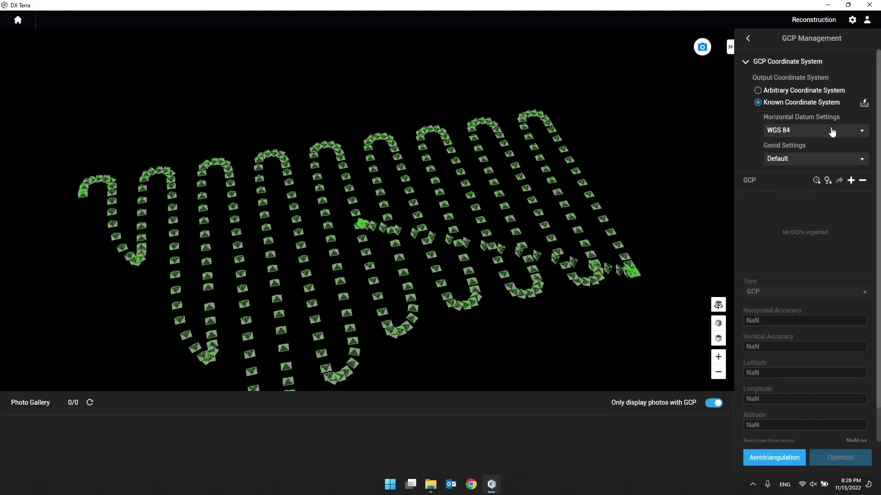
# Check the horizontal datum and geoid options, keep WGS 84 and Default, and collapse the GCP coordinate system settings
pyautogui.click(832, 132)
pyautogui.click(796, 136)
pyautogui.click(778, 159)
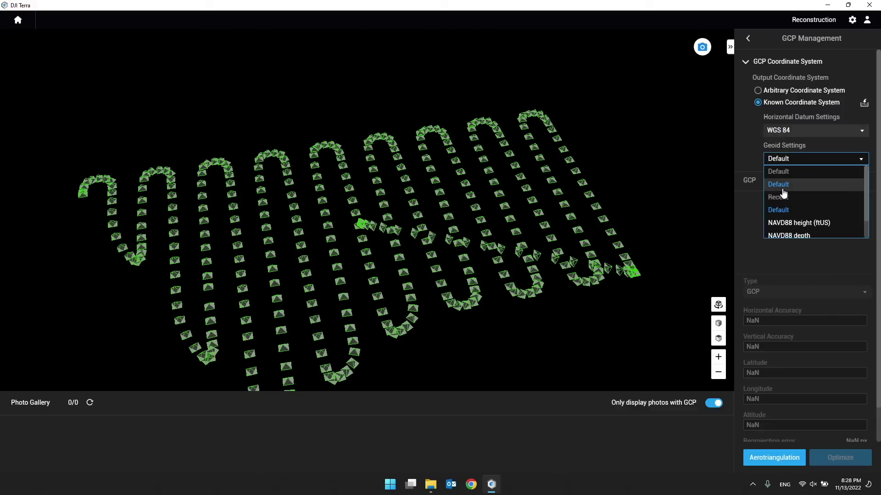
pyautogui.click(780, 184)
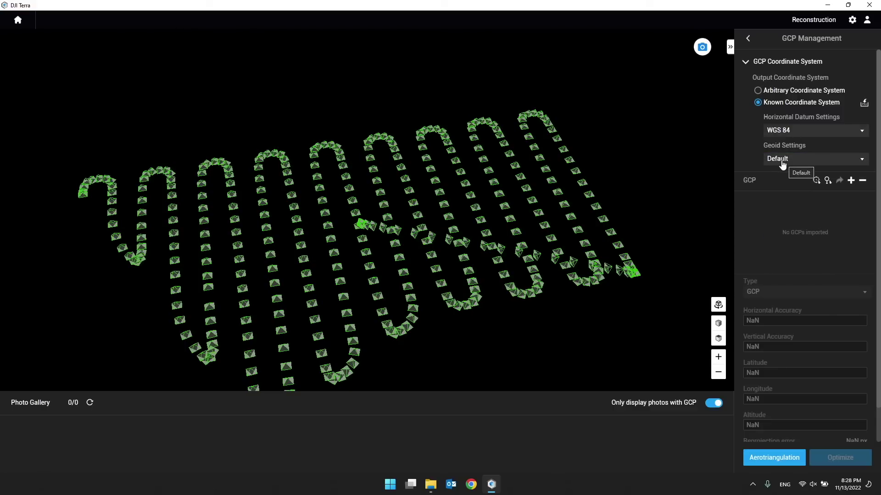
pyautogui.click(764, 65)
pyautogui.click(764, 65)
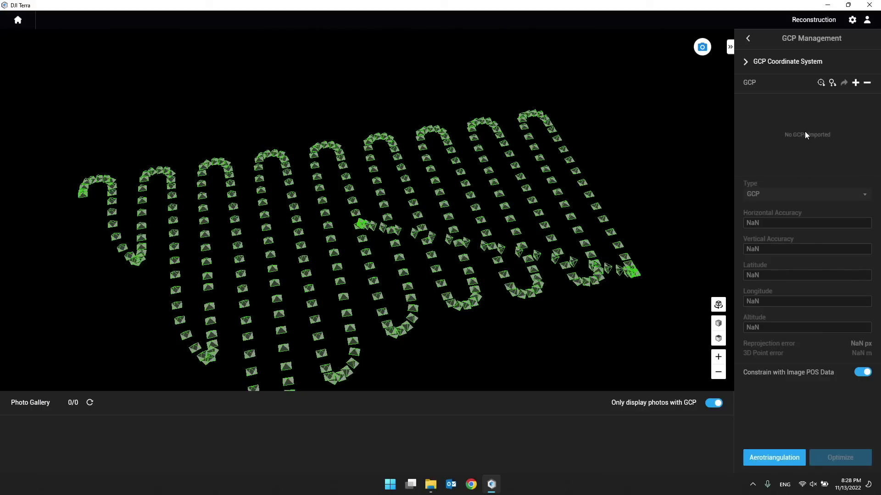
# Check the file types accepted by the two GCP import commands, cancelling each file selection
pyautogui.click(829, 85)
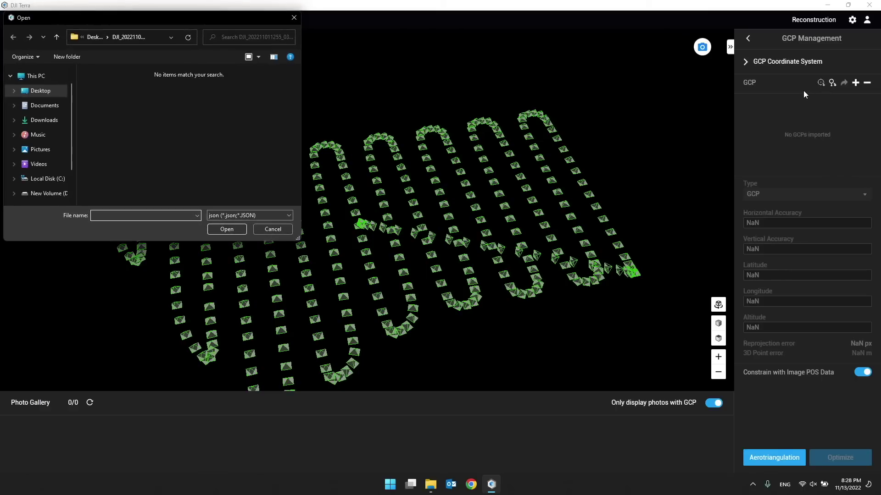
pyautogui.click(312, 26)
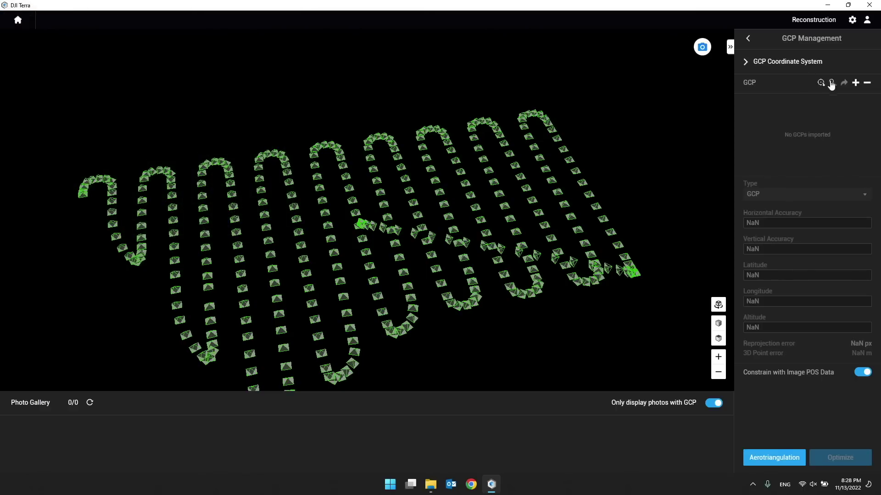
pyautogui.click(822, 82)
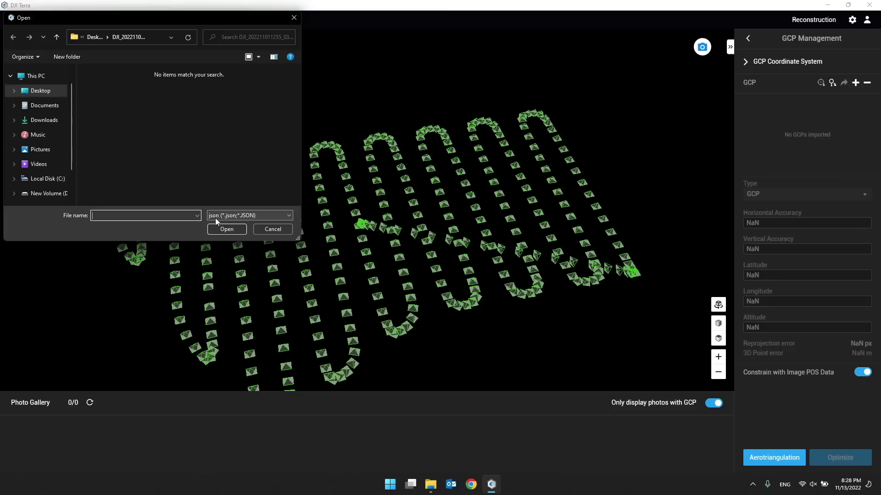
pyautogui.click(273, 229)
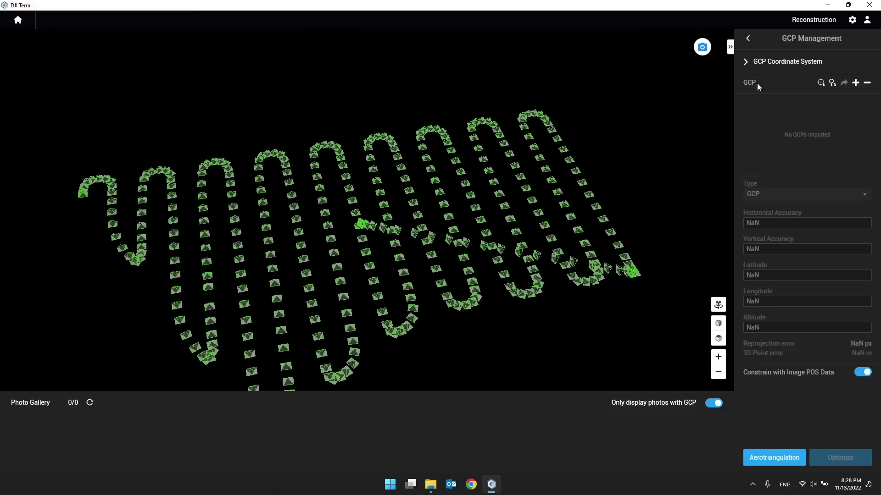
pyautogui.click(832, 84)
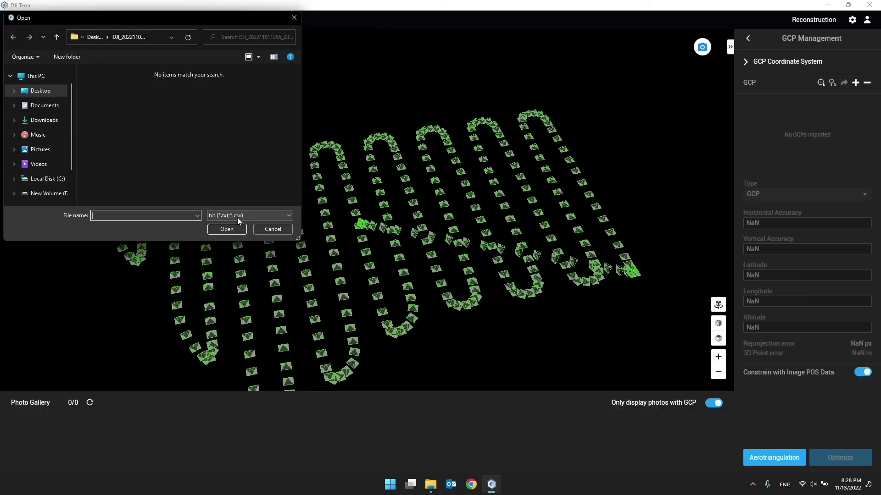
pyautogui.click(272, 230)
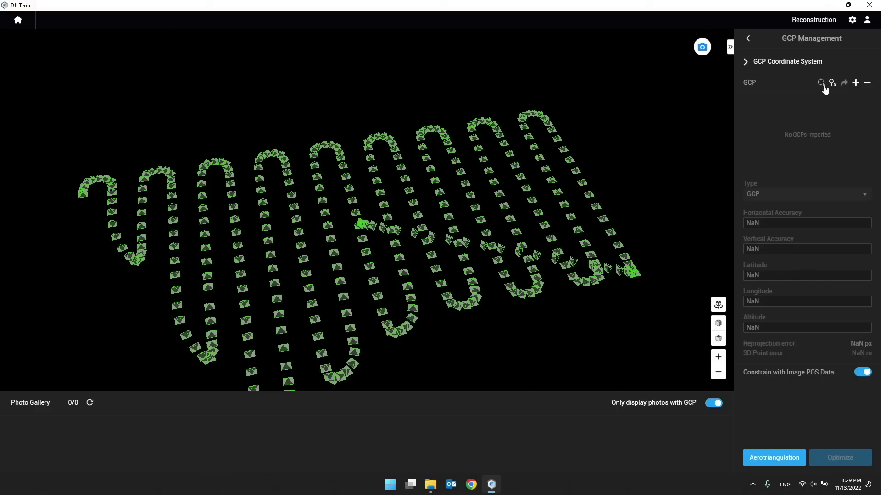
# Add a GCP manually and delete it again, then look at the Burbank Checkpoints folder and return to DJI Terra
pyautogui.click(854, 84)
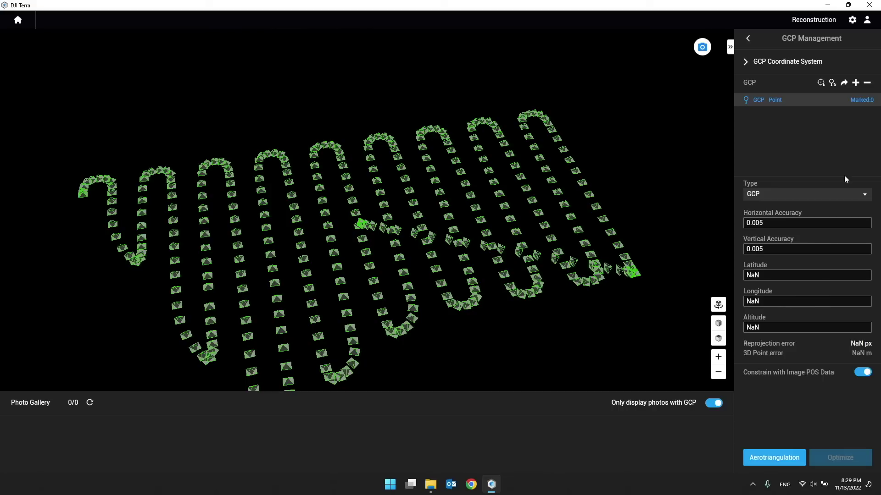
pyautogui.click(867, 82)
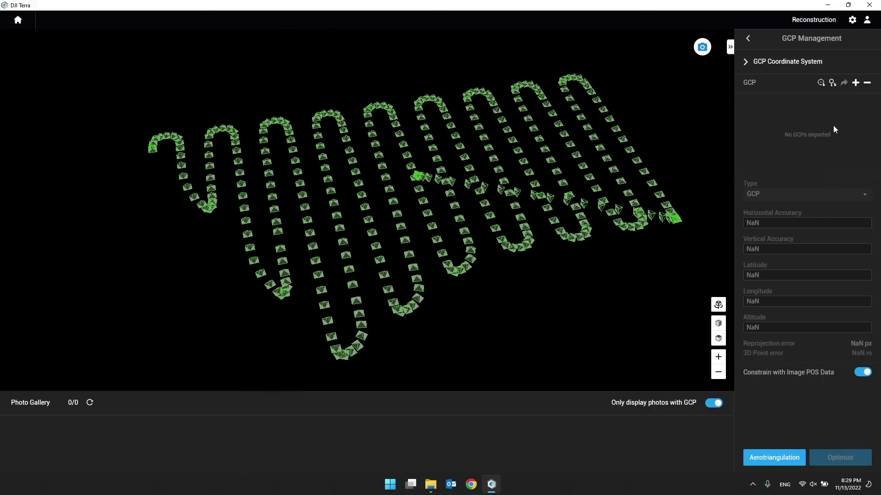
pyautogui.click(829, 6)
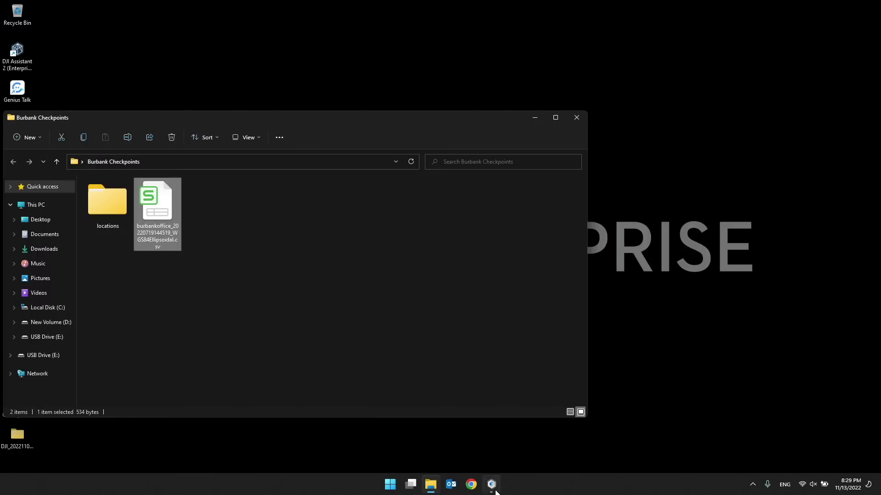
pyautogui.click(491, 484)
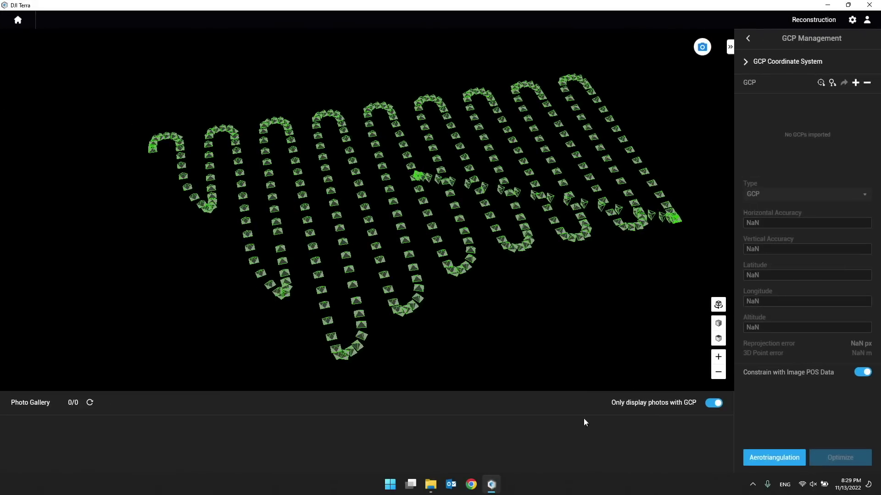
pyautogui.click(833, 84)
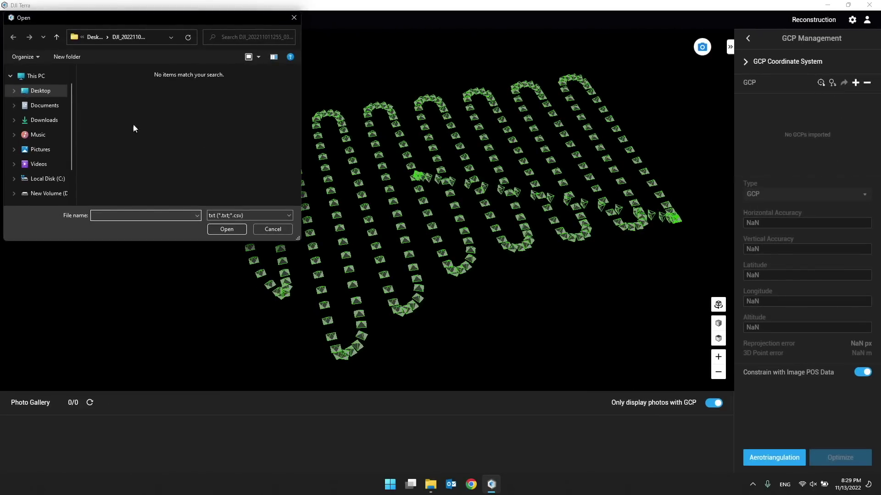
pyautogui.click(36, 94)
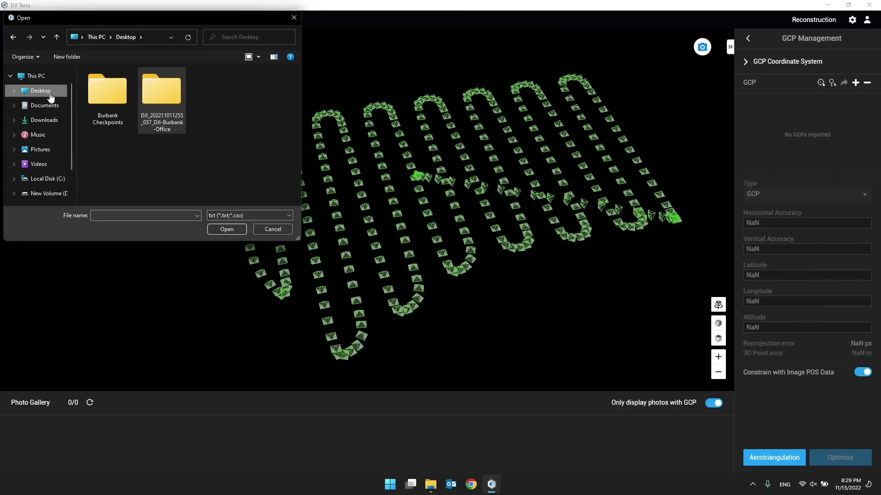
pyautogui.doubleClick(104, 97)
pyautogui.click(160, 99)
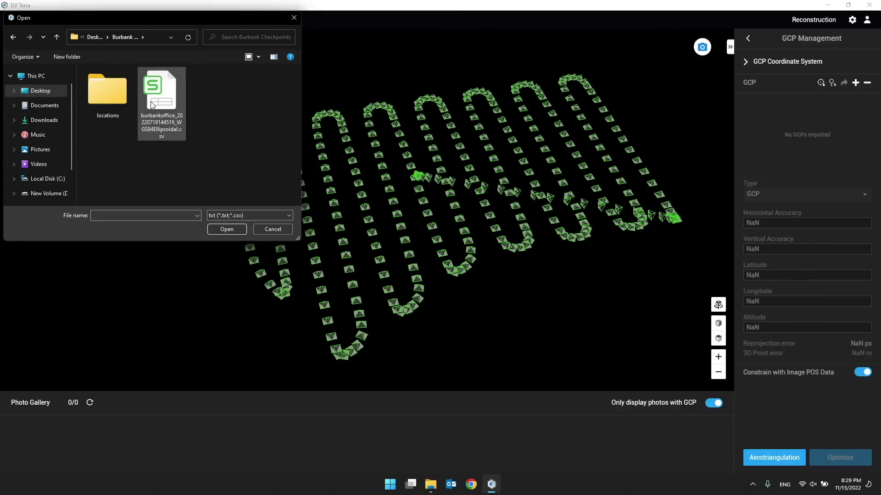
pyautogui.click(215, 230)
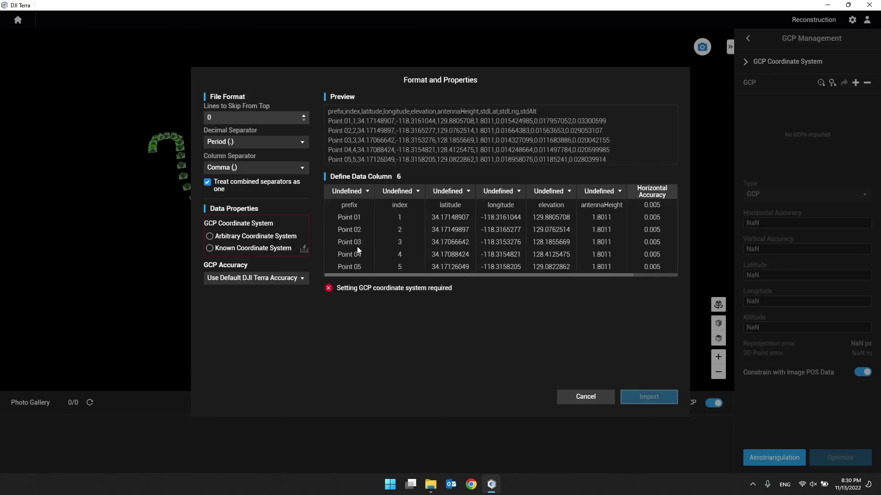
# Define the prefix column as Name and look at the options for the index column, leaving it Undefined
pyautogui.click(357, 192)
pyautogui.click(356, 220)
pyautogui.click(357, 192)
pyautogui.click(347, 220)
pyautogui.click(400, 200)
pyautogui.click(405, 221)
# Define the latitude, longitude and elevation columns as Latitude, Longitude and Altitude, and view the accuracy columns
pyautogui.click(454, 193)
pyautogui.click(448, 205)
pyautogui.click(460, 196)
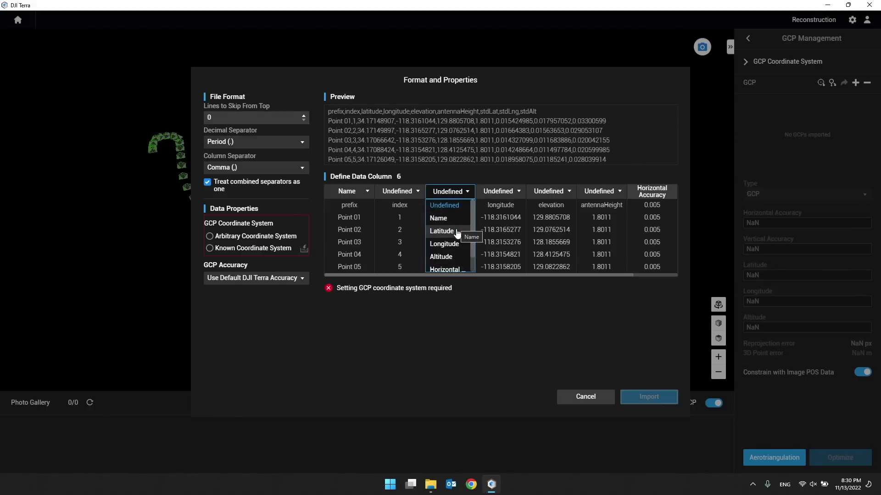
pyautogui.click(456, 230)
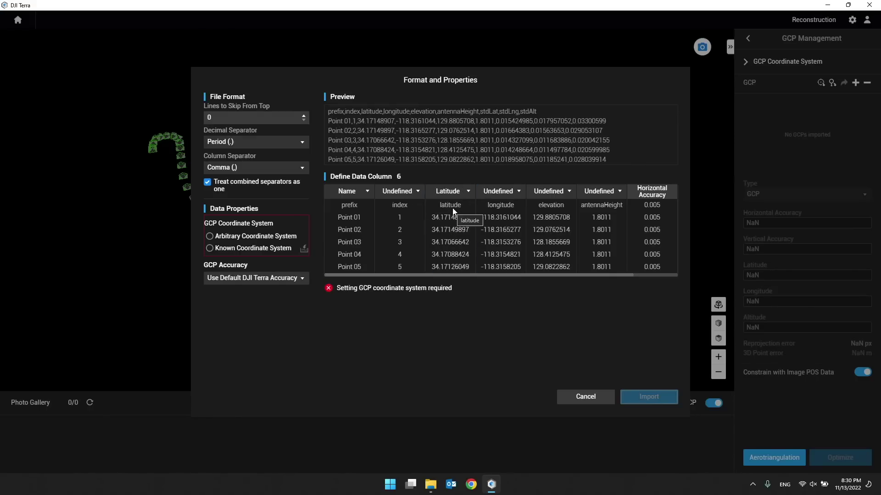
pyautogui.click(500, 193)
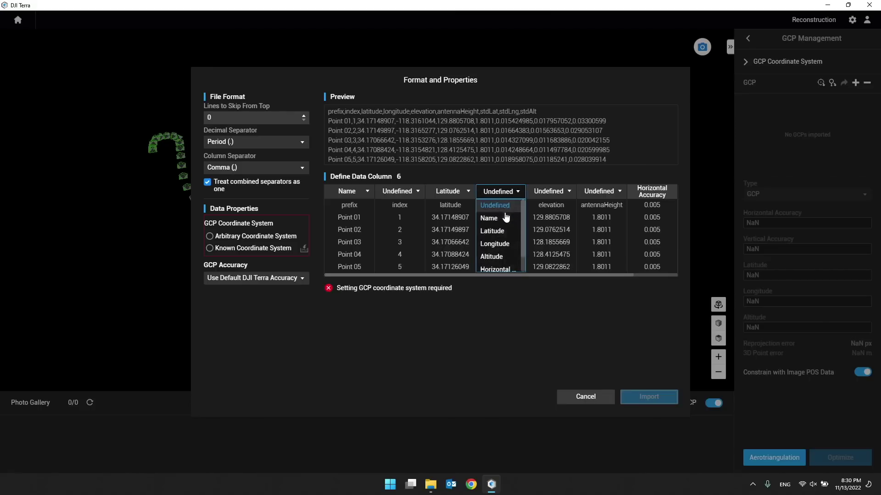
pyautogui.click(499, 243)
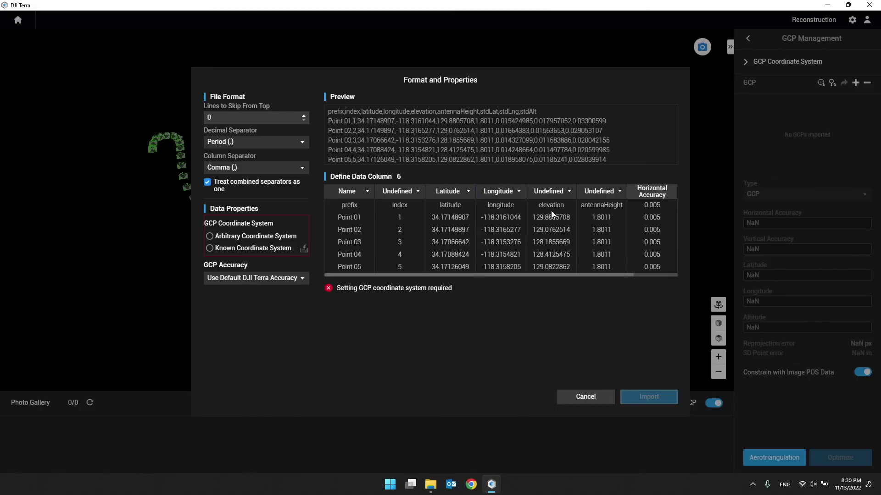
pyautogui.click(552, 192)
pyautogui.click(556, 258)
pyautogui.moveTo(470, 275); pyautogui.dragTo(530, 270)
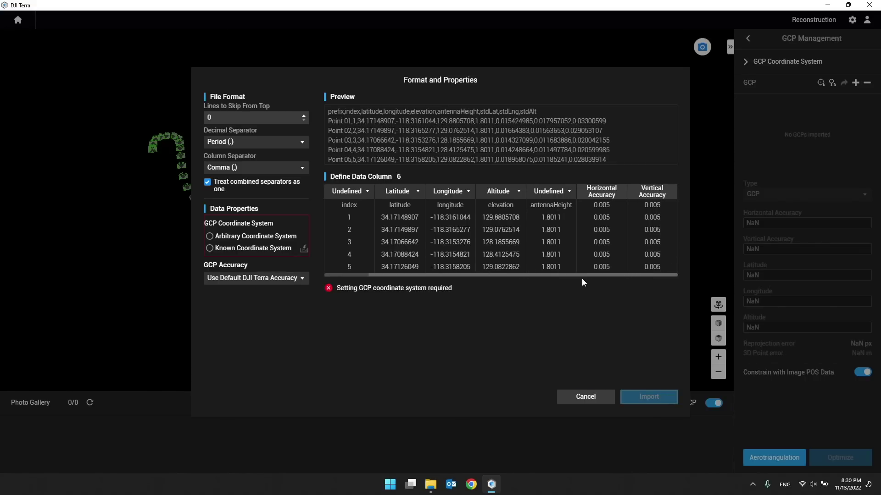
# Assign a known coordinate system to the GCP data, set the lines to skip from the top to 1, and import the points
pyautogui.moveTo(570, 277); pyautogui.dragTo(470, 267)
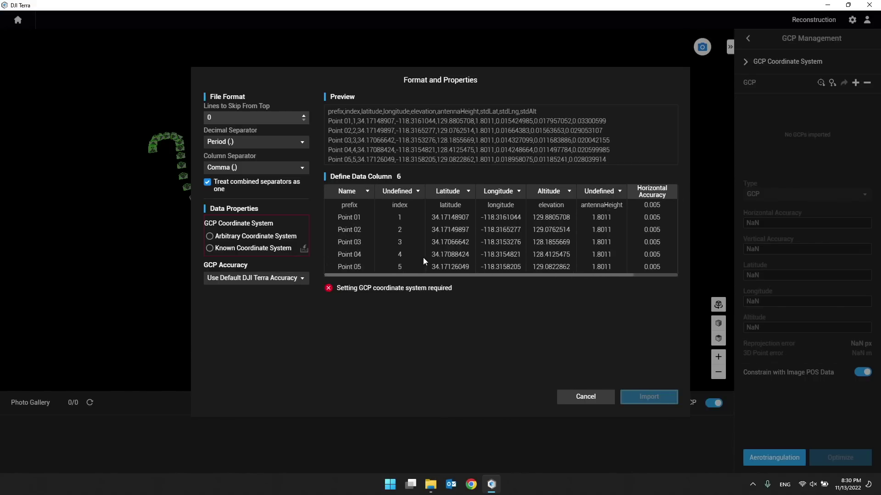
pyautogui.click(228, 250)
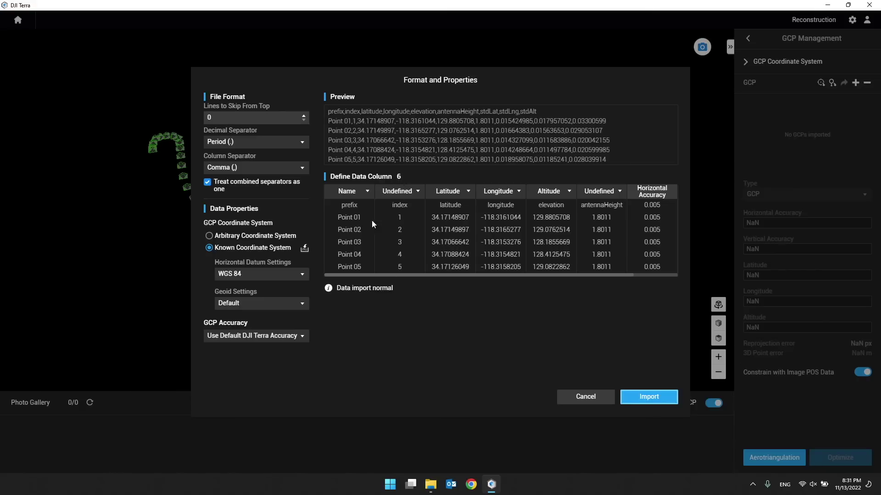
pyautogui.moveTo(375, 275)
pyautogui.mouseDown()
pyautogui.moveTo(389, 276)
pyautogui.moveTo(369, 275)
pyautogui.mouseUp()
pyautogui.click(305, 116)
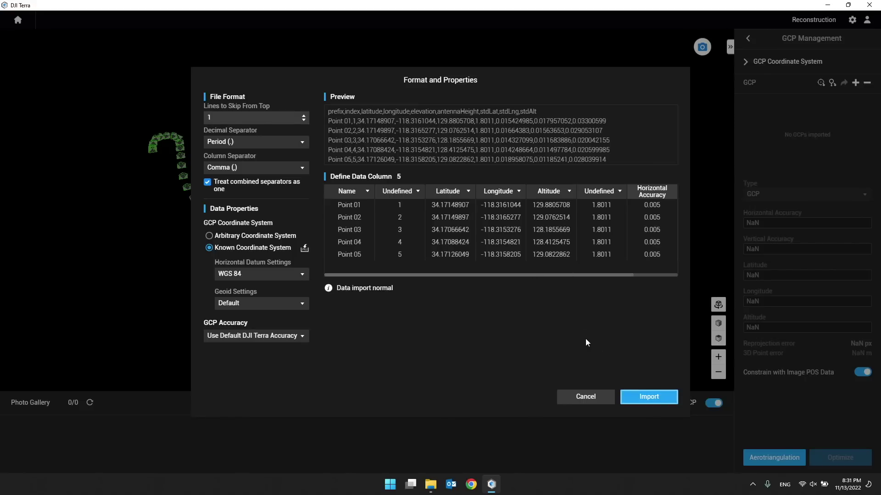
pyautogui.click(661, 401)
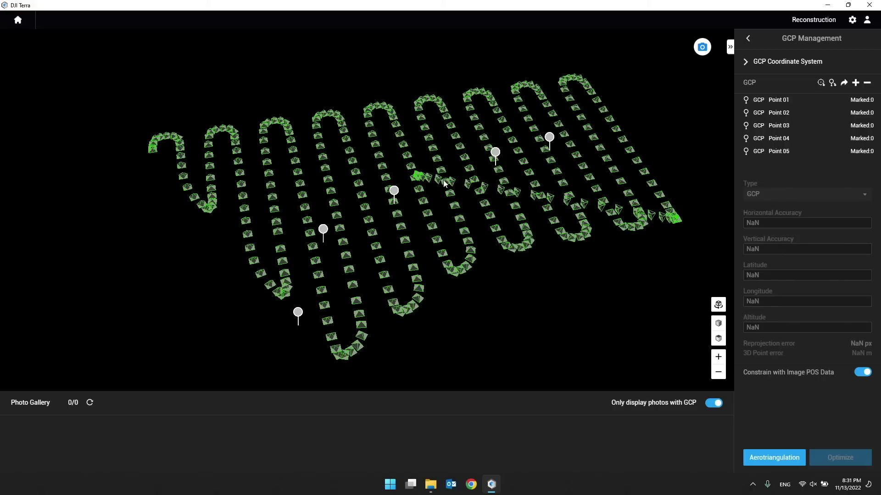
# Change the type of all five imported points, Point 01 through Point 05, from GCP to Checkpoint
pyautogui.moveTo(472, 315); pyautogui.dragTo(419, 281)
pyautogui.moveTo(431, 249); pyautogui.dragTo(423, 326)
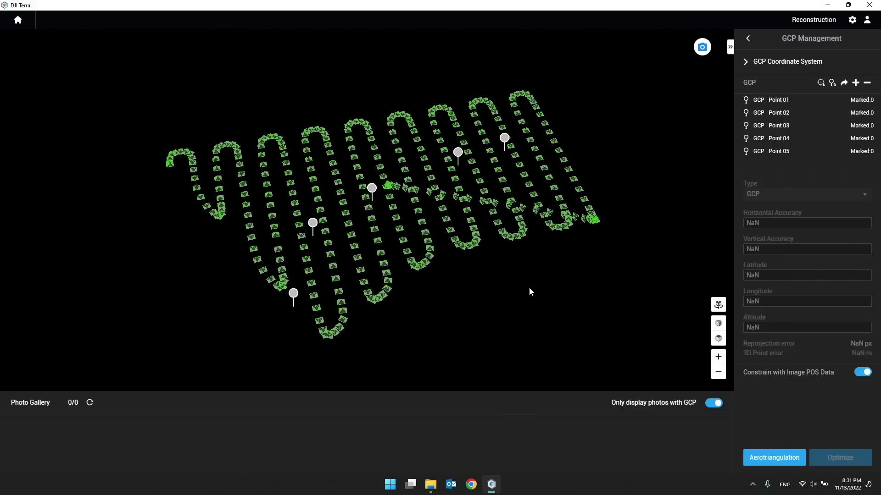
pyautogui.click(777, 101)
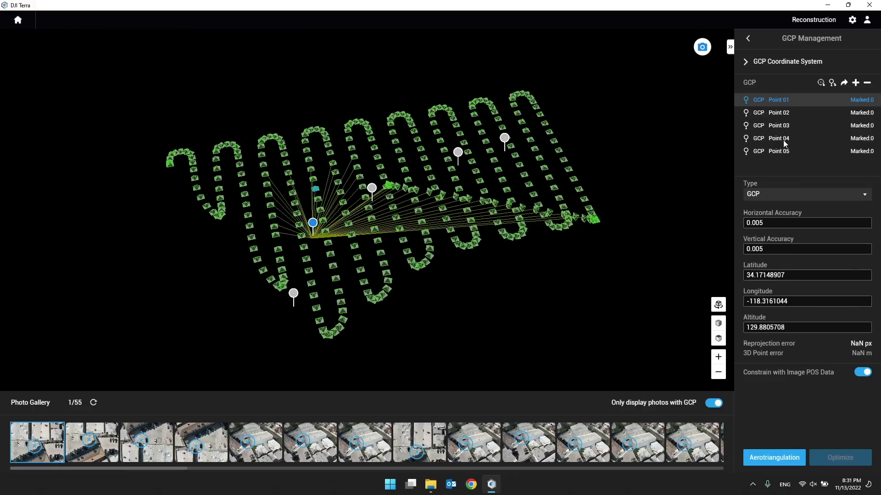
pyautogui.keyDown('shift'); pyautogui.click(790, 152); pyautogui.keyUp('shift')
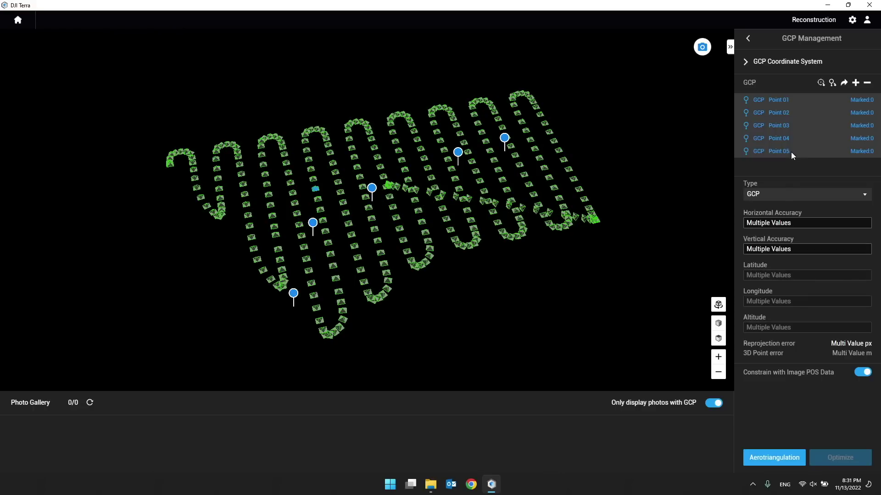
pyautogui.click(793, 201)
pyautogui.click(786, 221)
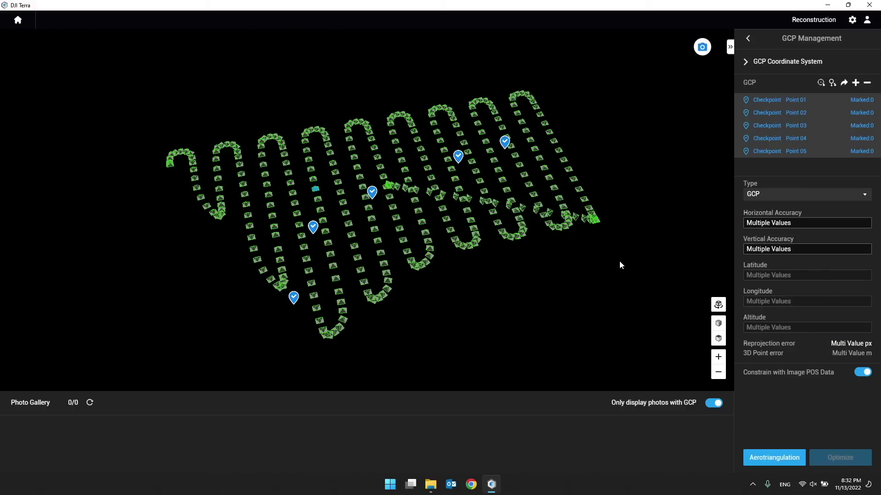
# Examine the photos and camera rays linked to checkpoints Point 04, Point 01 and Point 02 over the flight path
pyautogui.click(829, 139)
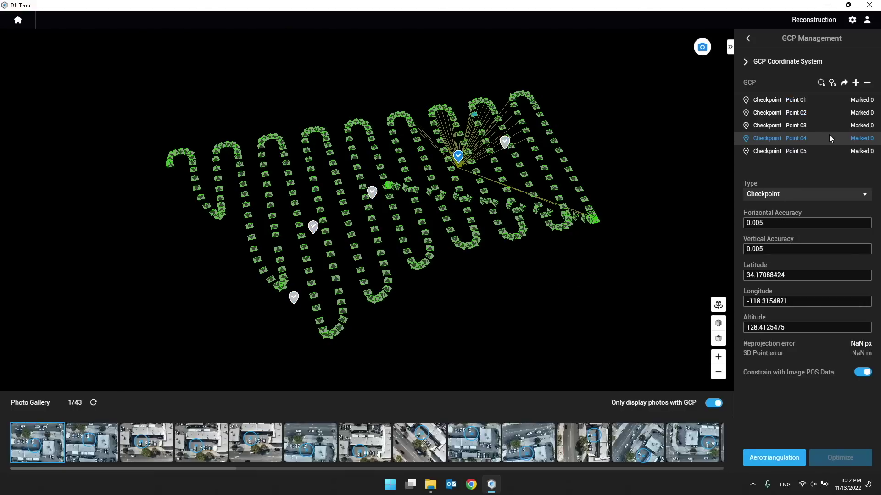
pyautogui.scroll(3, 529, 231)
pyautogui.moveTo(528, 232); pyautogui.dragTo(572, 219)
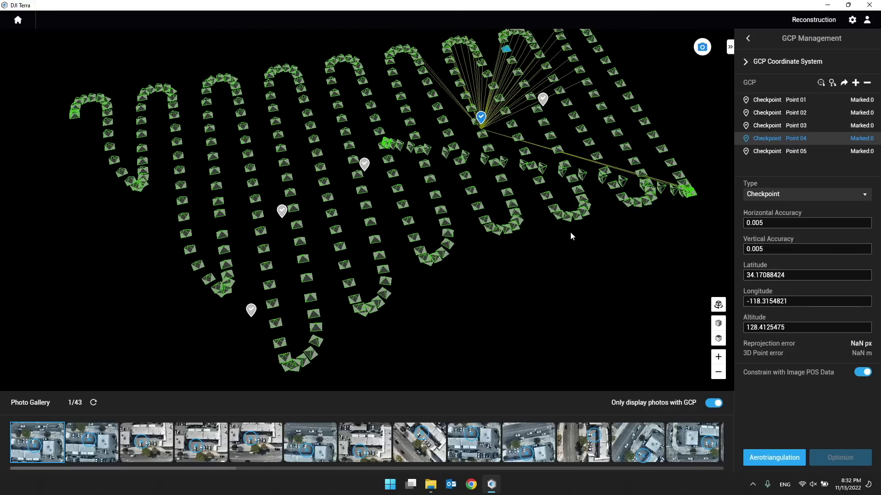
pyautogui.scroll(-2, 568, 235)
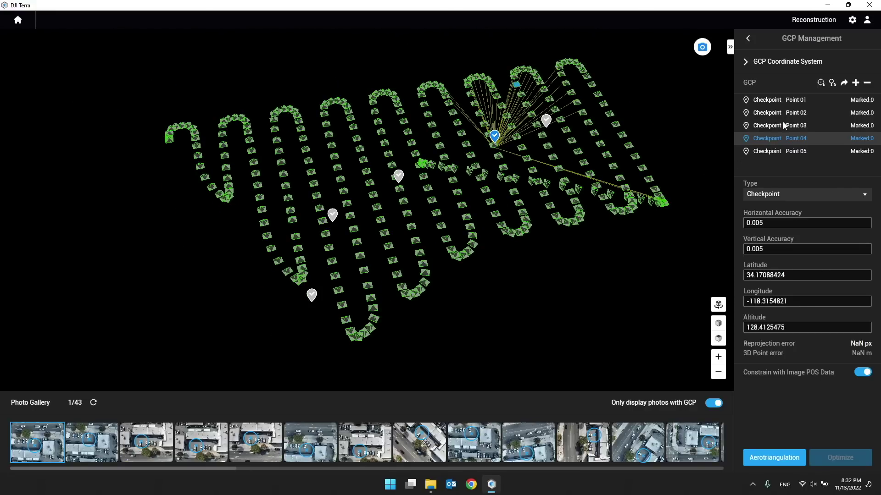
pyautogui.click(790, 102)
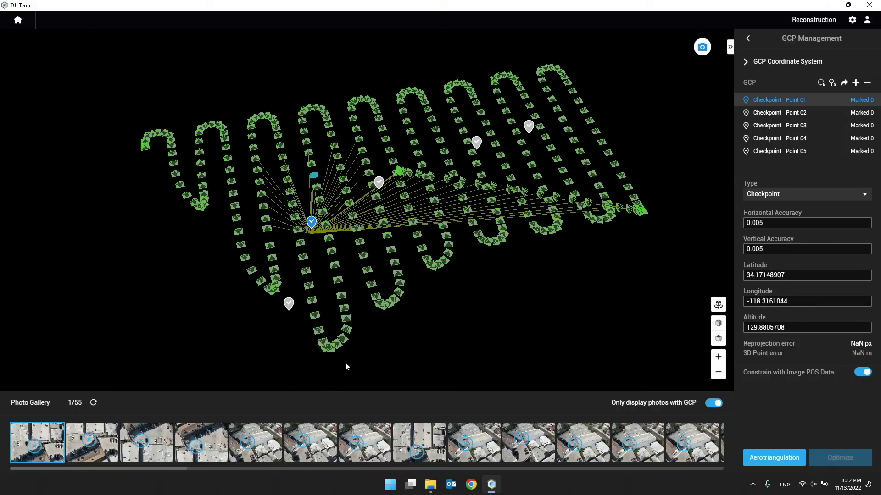
pyautogui.click(793, 113)
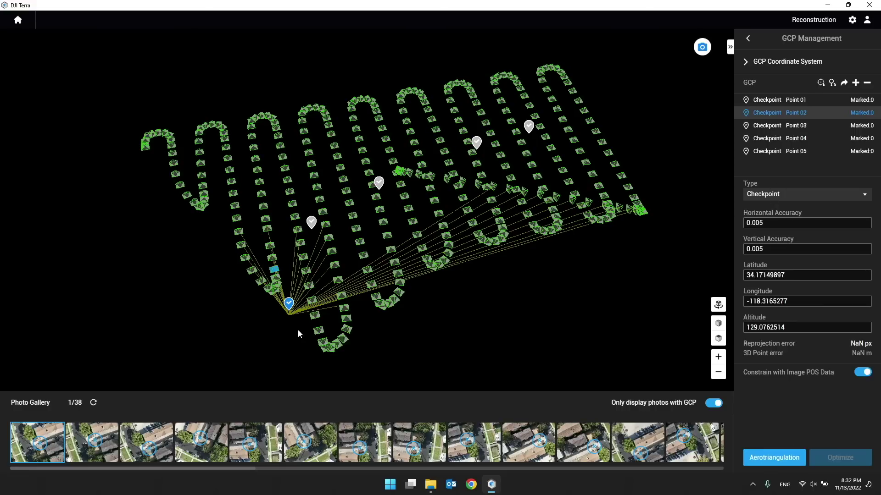
pyautogui.moveTo(436, 340); pyautogui.dragTo(491, 344)
pyautogui.moveTo(532, 327); pyautogui.dragTo(604, 342, button='right')
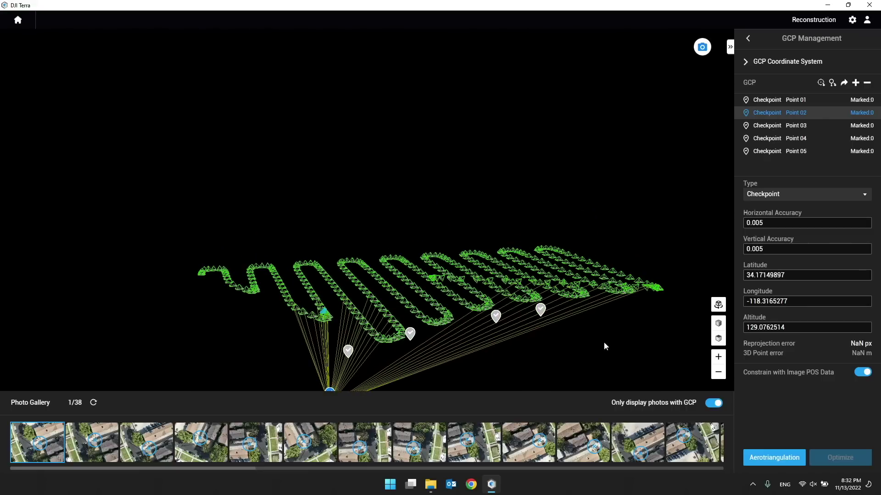
# Start the aerotriangulation and view Point 02's camera rays from the side
pyautogui.click(766, 461)
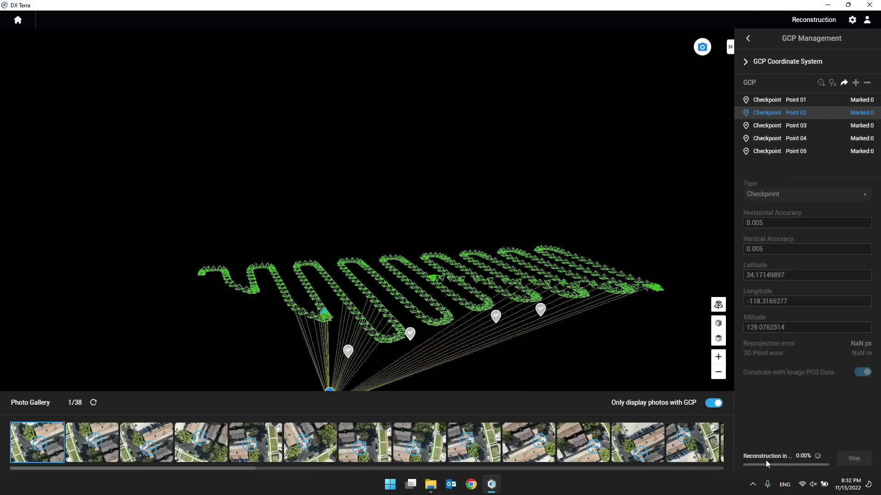
pyautogui.moveTo(606, 385); pyautogui.dragTo(519, 330, button='right')
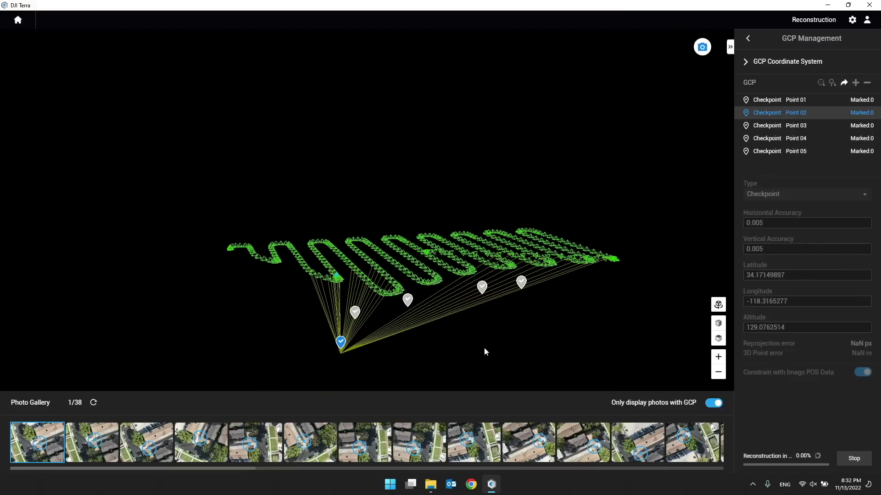
pyautogui.scroll(2, 461, 355)
pyautogui.moveTo(477, 343); pyautogui.dragTo(437, 307)
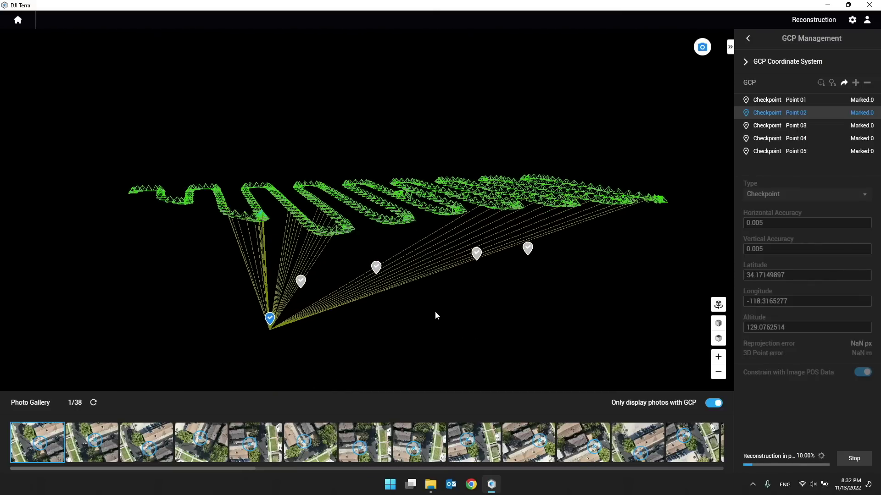
pyautogui.scroll(1, 435, 312)
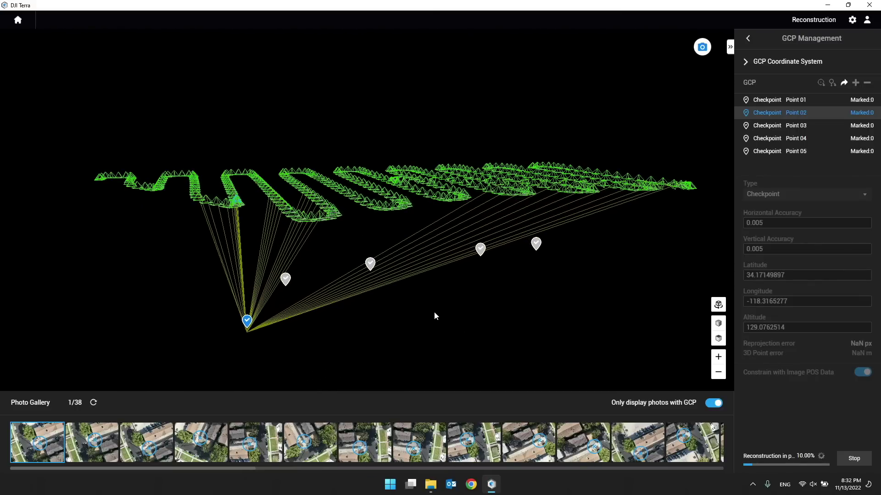
# Preview the second photo linked to Point 02, close it, and view the checkpoints' height relative to the flight path
pyautogui.click(109, 440)
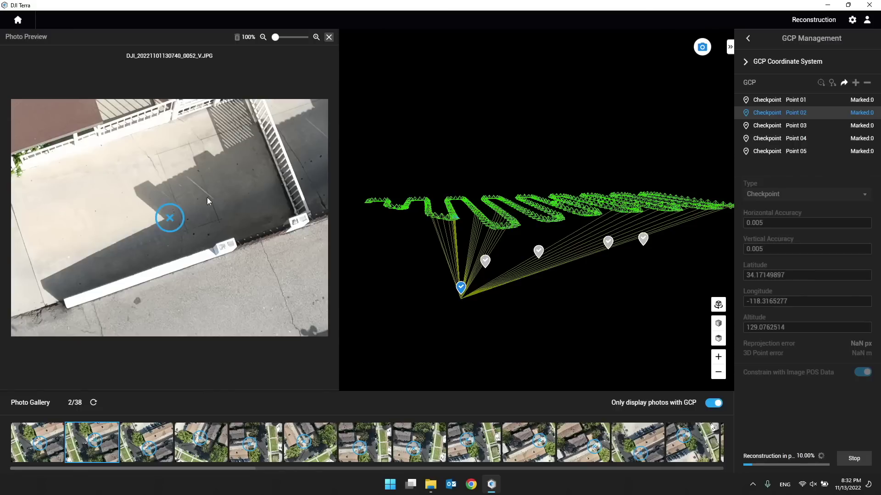
pyautogui.click(329, 37)
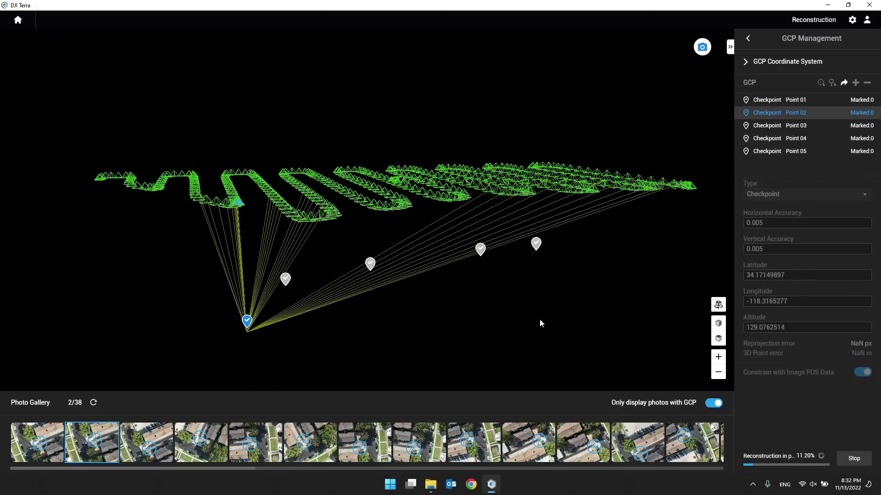
pyautogui.scroll(-1, 490, 317)
pyautogui.moveTo(416, 317); pyautogui.dragTo(393, 304, button='right')
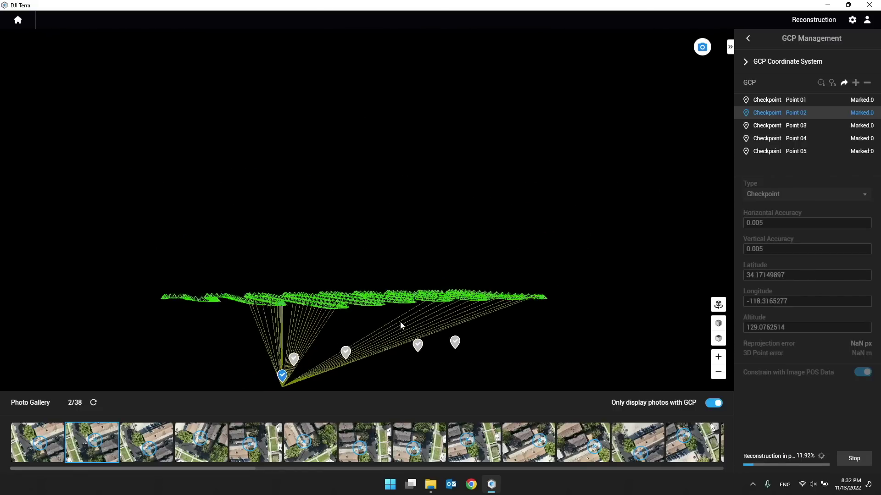
pyautogui.scroll(-3, 384, 347)
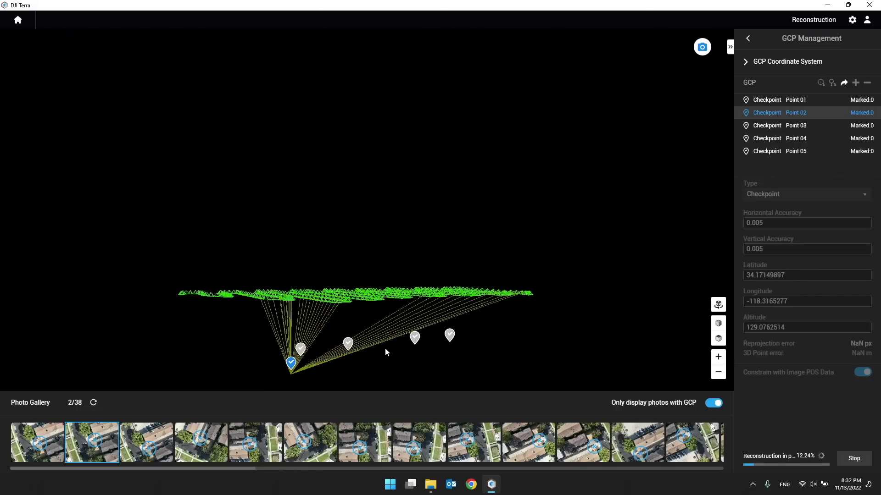
pyautogui.scroll(4, 365, 362)
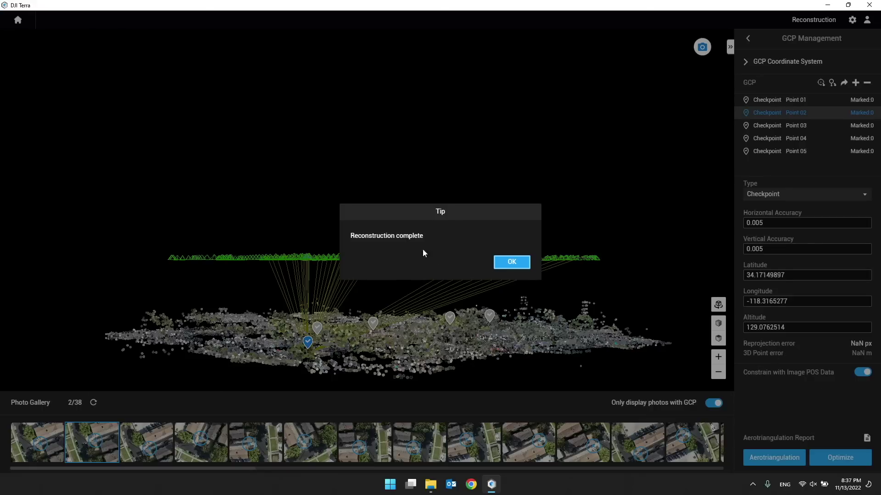
# Acknowledge the completed reconstruction and inspect the sparse point cloud around the checkpoints
pyautogui.click(505, 262)
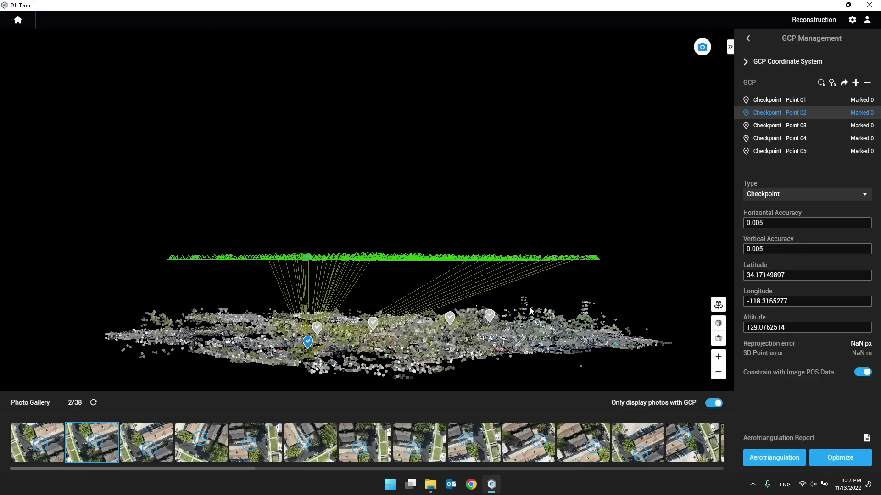
pyautogui.moveTo(509, 317); pyautogui.dragTo(452, 352)
pyautogui.scroll(6, 453, 352)
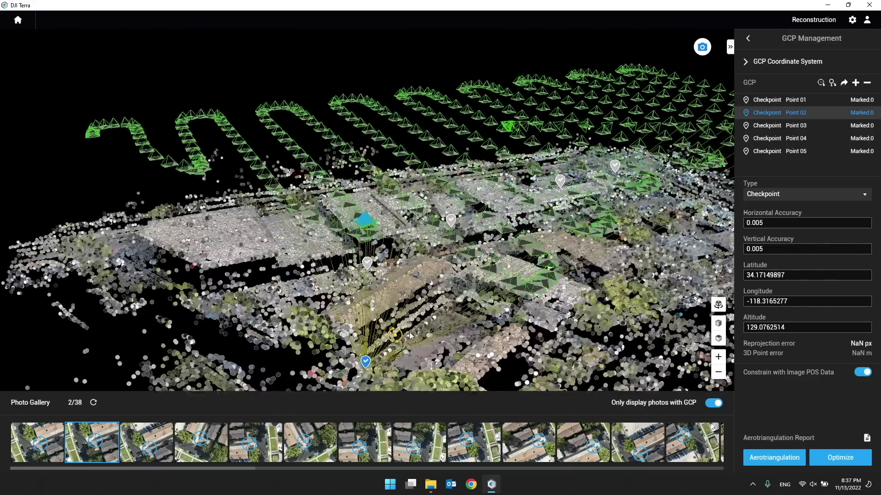
pyautogui.moveTo(410, 336); pyautogui.dragTo(398, 372)
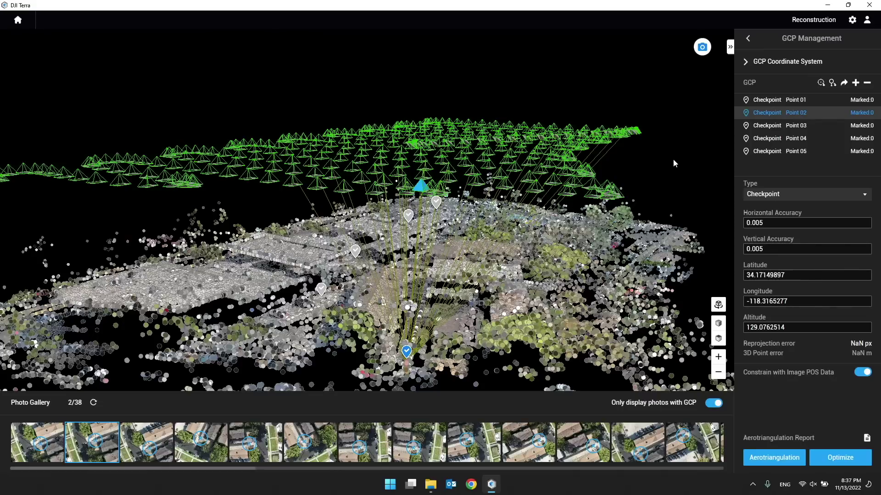
# Select checkpoint Point 01, inspect its location in the point cloud, and open its first linked photo in the preview
pyautogui.click(784, 101)
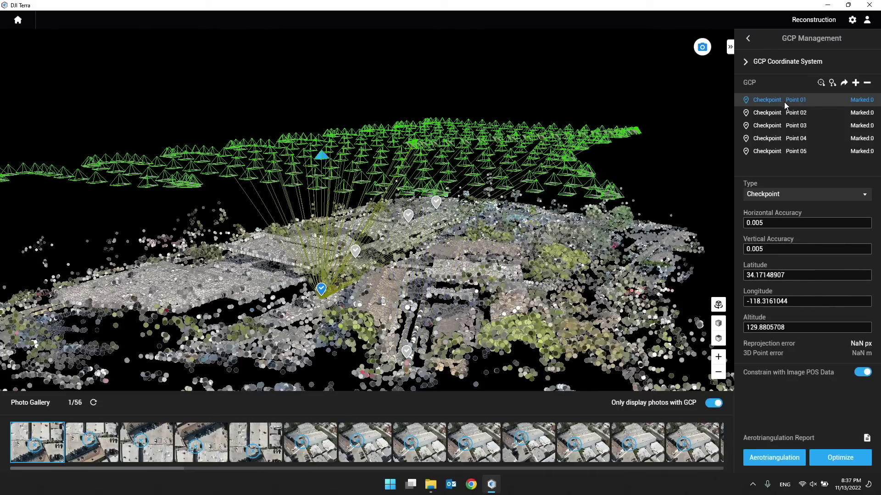
pyautogui.scroll(5, 314, 272)
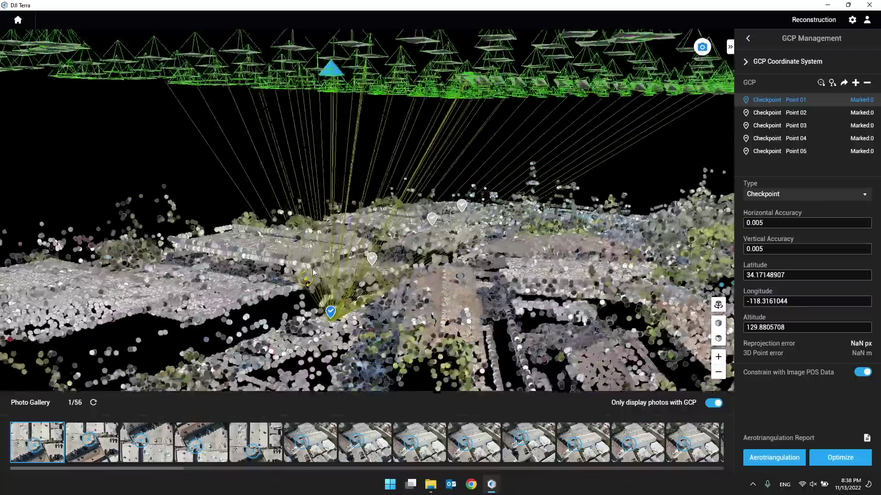
pyautogui.moveTo(314, 272); pyautogui.dragTo(334, 322, button='right')
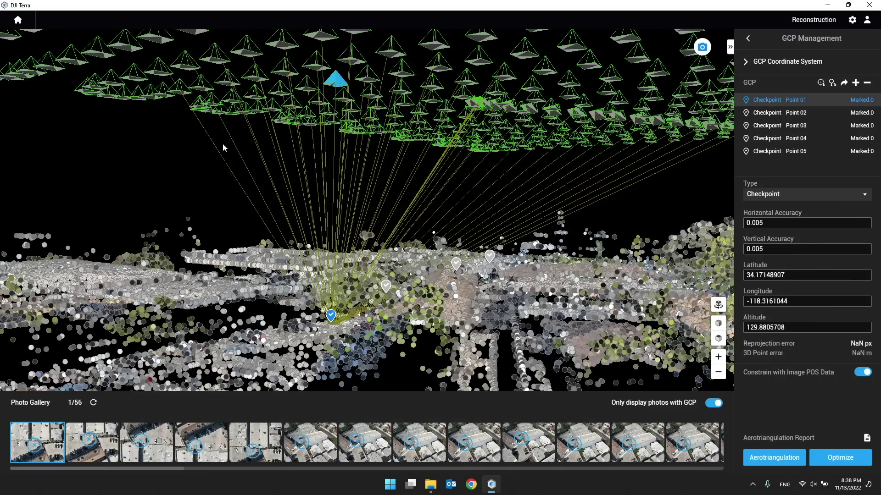
pyautogui.moveTo(166, 132); pyautogui.dragTo(620, 332, button='right')
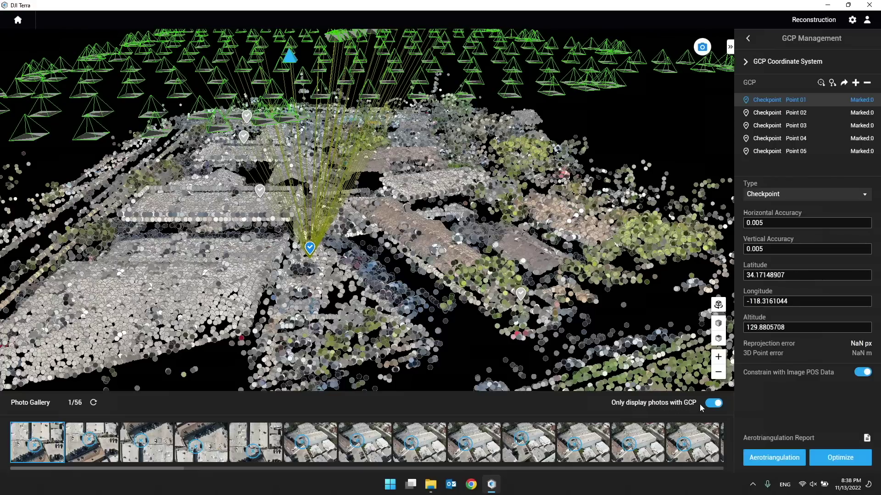
pyautogui.moveTo(397, 251); pyautogui.dragTo(338, 293, button='right')
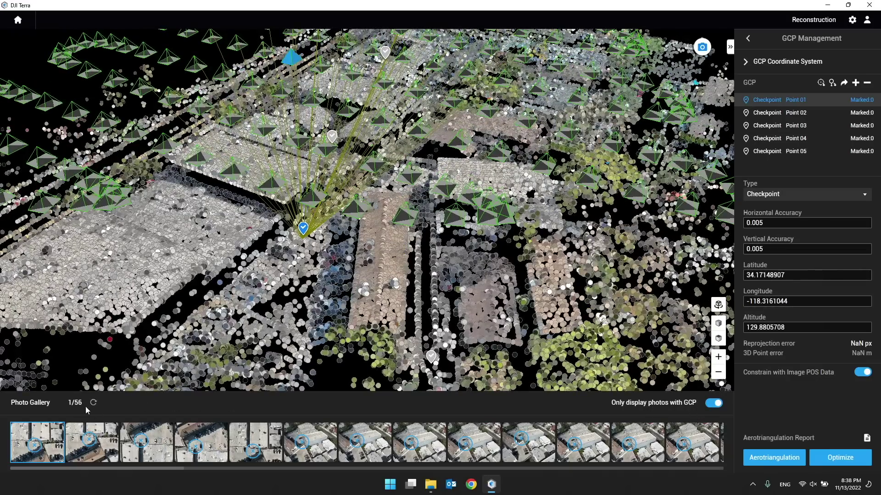
pyautogui.scroll(-5, 285, 275)
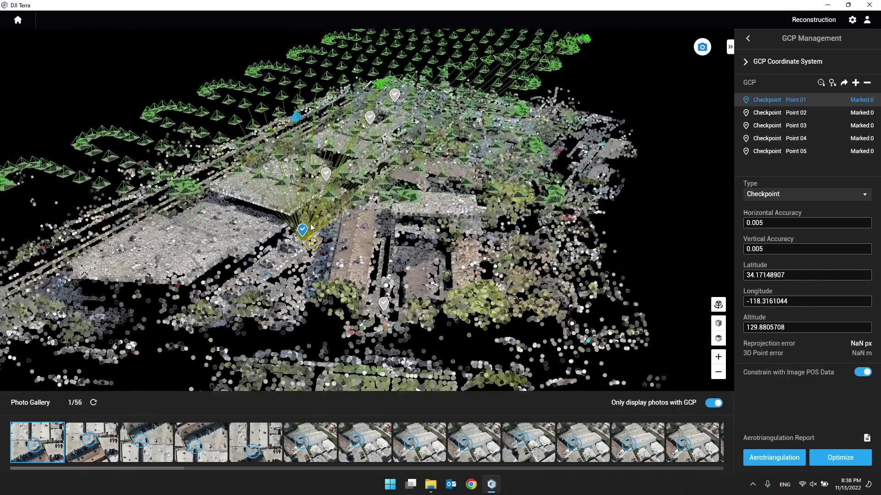
pyautogui.moveTo(310, 224); pyautogui.dragTo(287, 206, button='middle')
pyautogui.moveTo(310, 244); pyautogui.dragTo(316, 263)
pyautogui.scroll(6, 316, 264)
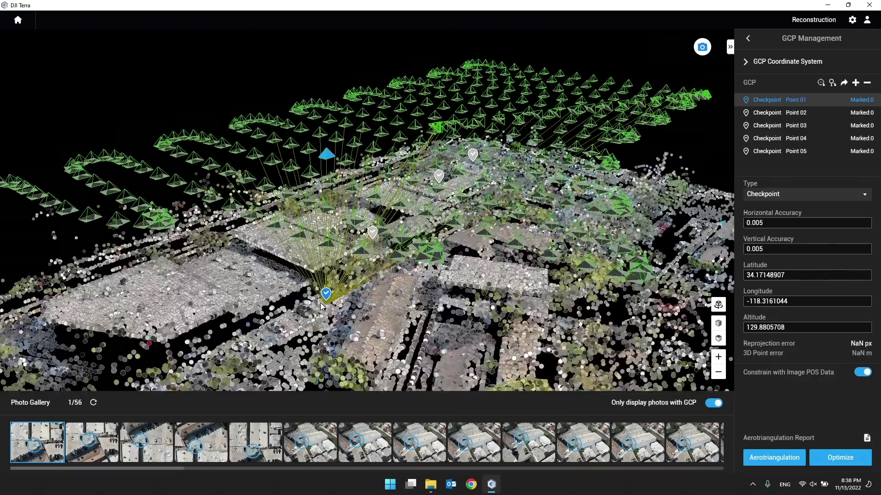
pyautogui.scroll(-3, 351, 301)
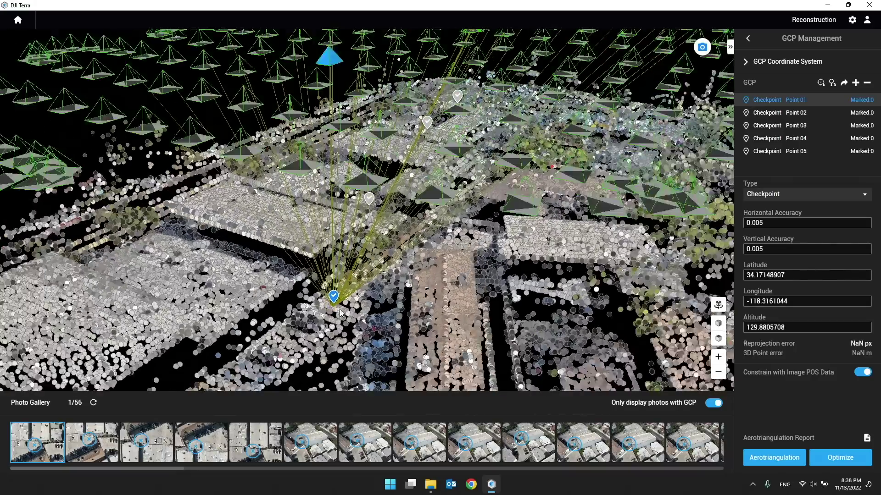
pyautogui.click(37, 446)
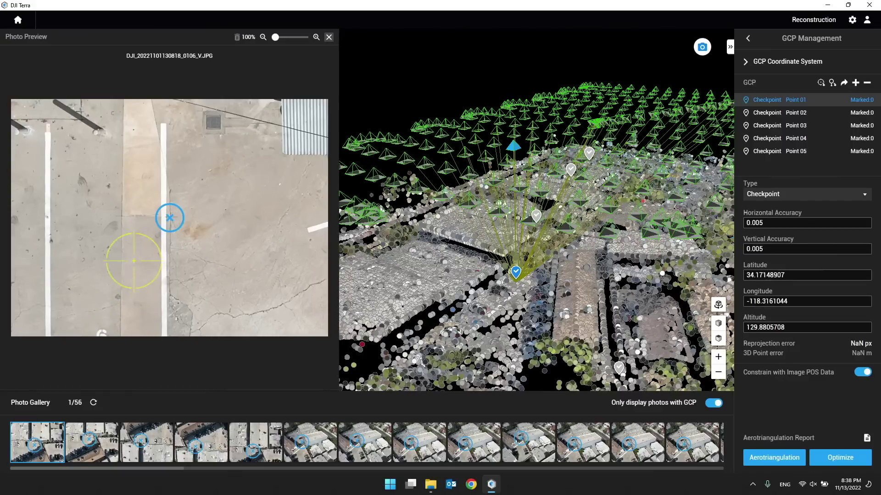
# Mark checkpoint Point 01 in its first linked photo at the crossing of the pavement joints beside the white line
pyautogui.scroll(5, 163, 226)
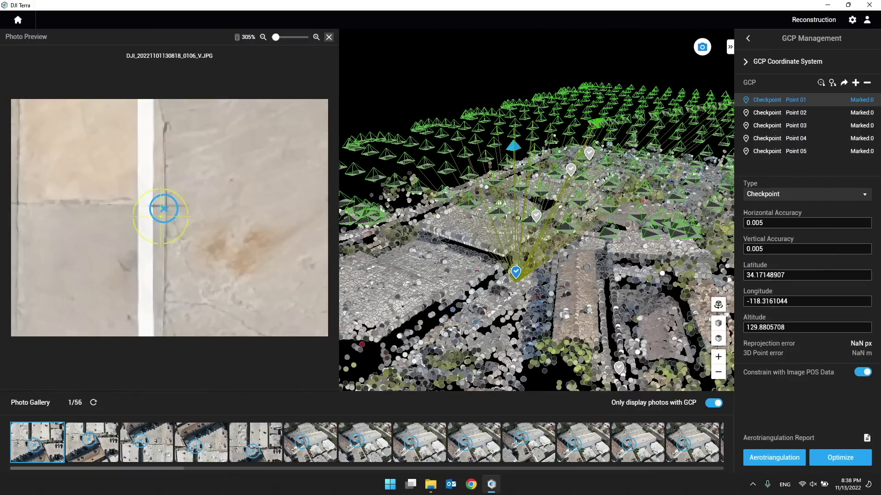
pyautogui.scroll(4, 165, 211)
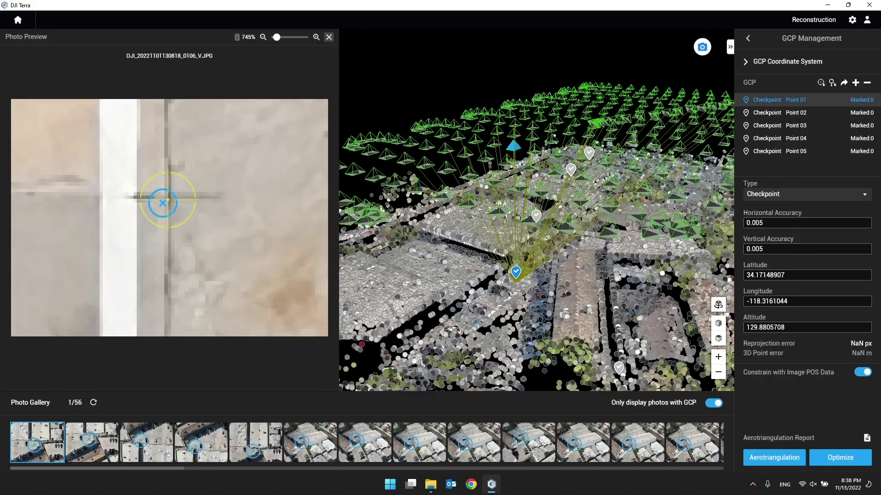
pyautogui.scroll(5, 165, 197)
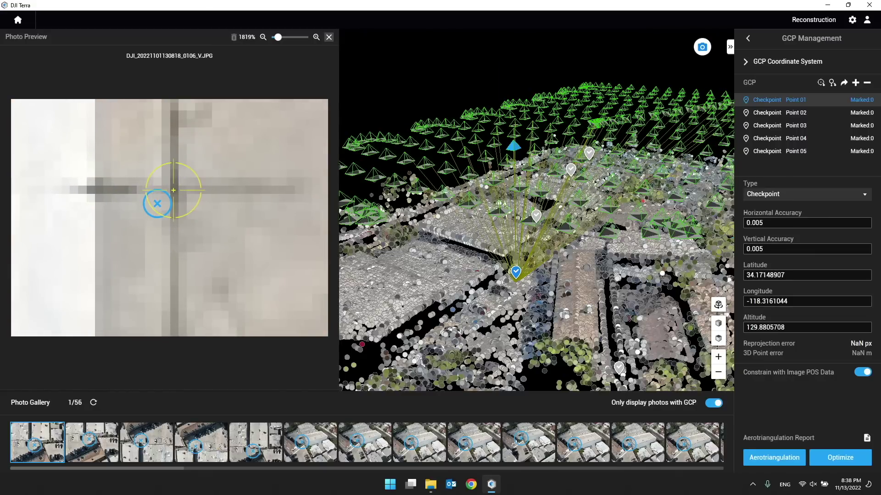
pyautogui.click(174, 190)
pyautogui.scroll(-4, 173, 189)
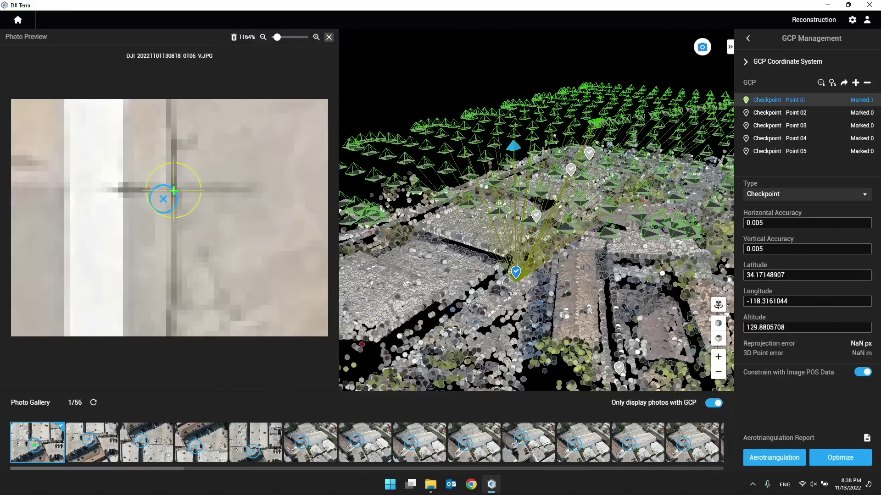
pyautogui.scroll(4, 174, 192)
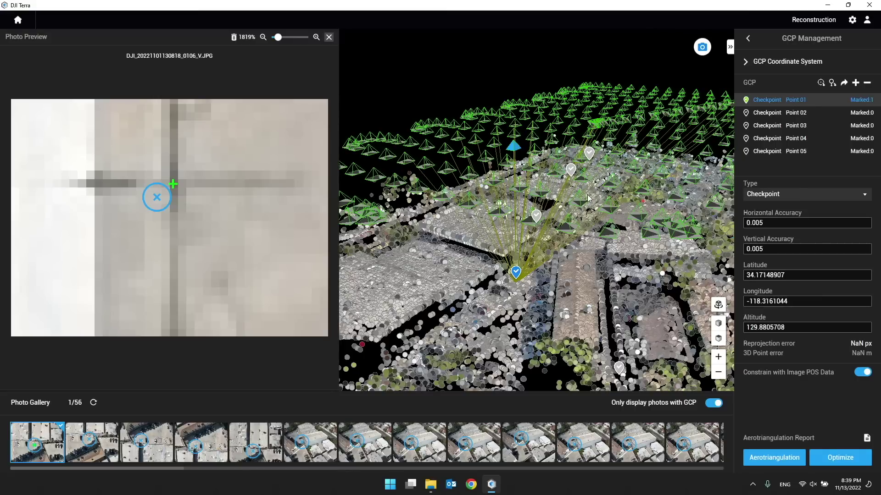
# Open Point 01's second linked photo and mark the checkpoint at the same pavement joint crossing
pyautogui.moveTo(528, 278); pyautogui.dragTo(477, 295)
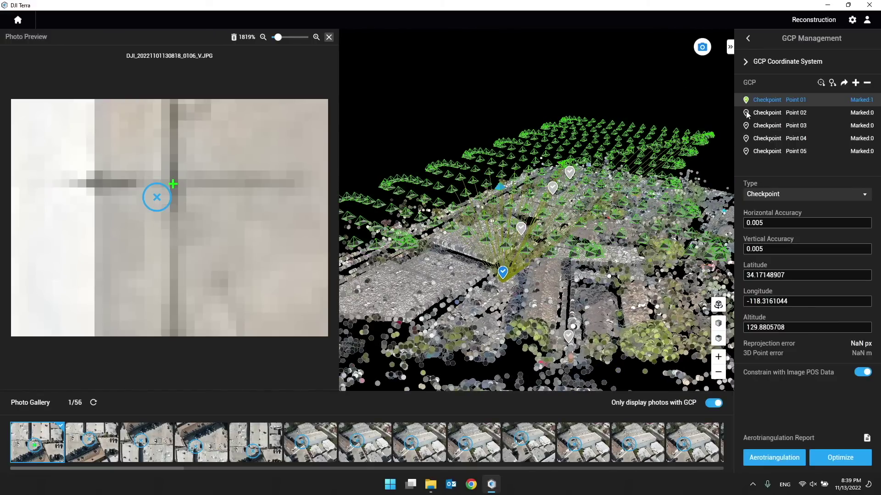
pyautogui.click(92, 443)
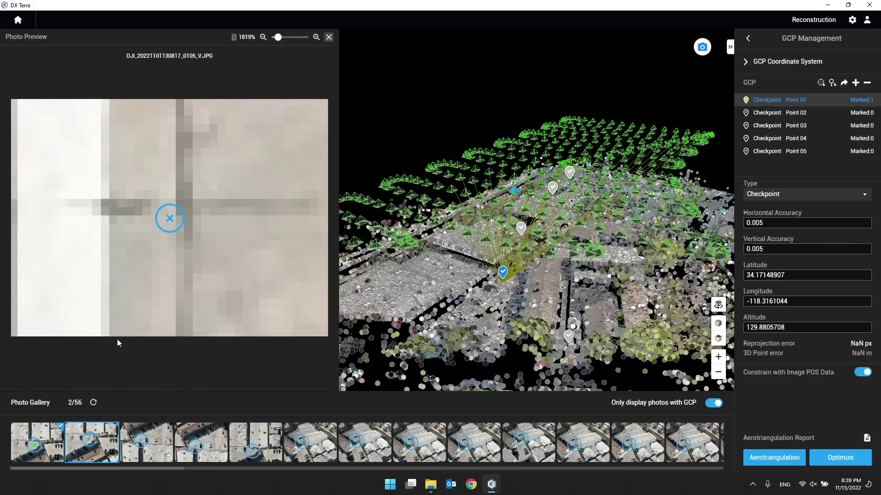
pyautogui.scroll(-2, 169, 219)
pyautogui.click(184, 204)
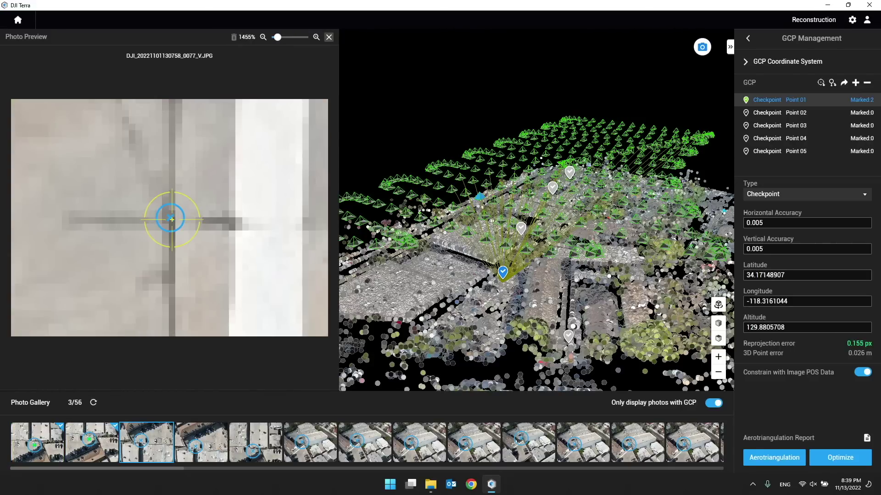
# Mark Point 01 at the pavement joint crossing in its third, fourth, and fifth linked photos
pyautogui.click(171, 219)
pyautogui.click(197, 434)
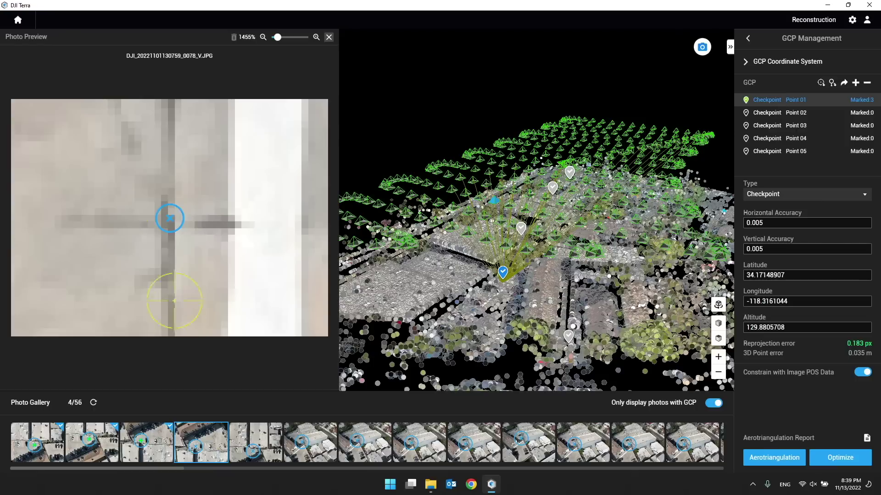
pyautogui.click(169, 222)
pyautogui.click(257, 446)
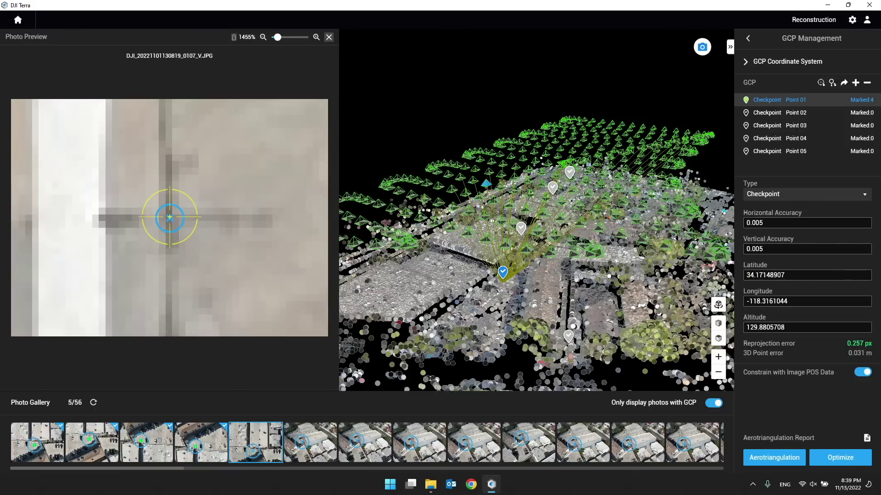
pyautogui.click(169, 219)
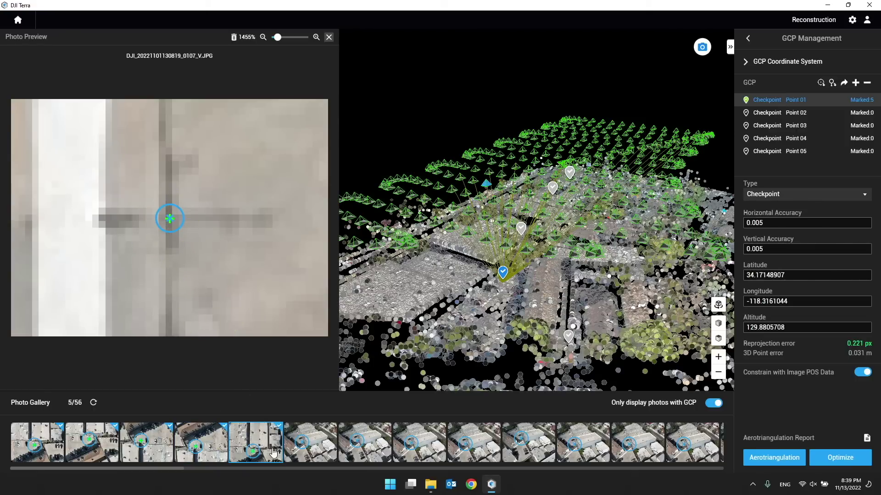
pyautogui.scroll(1, 609, 336)
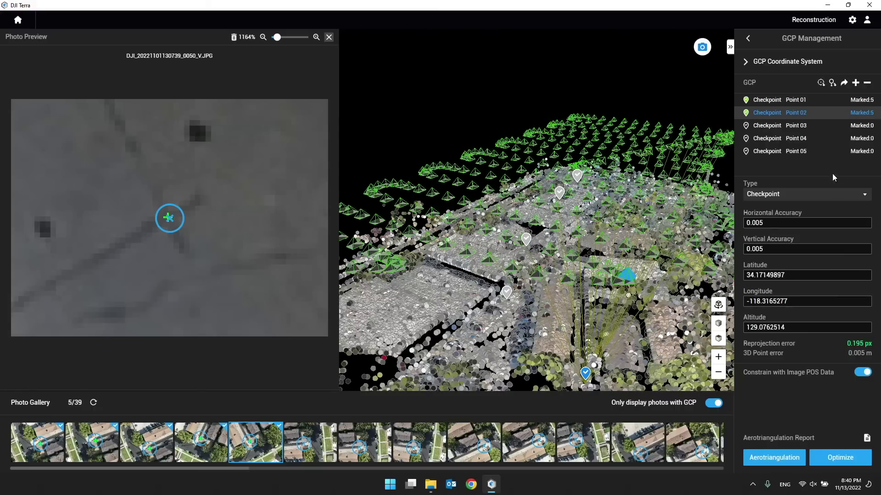
# Close the photo preview and view the whole point cloud with the checkpoints and camera positions
pyautogui.scroll(-3, 560, 308)
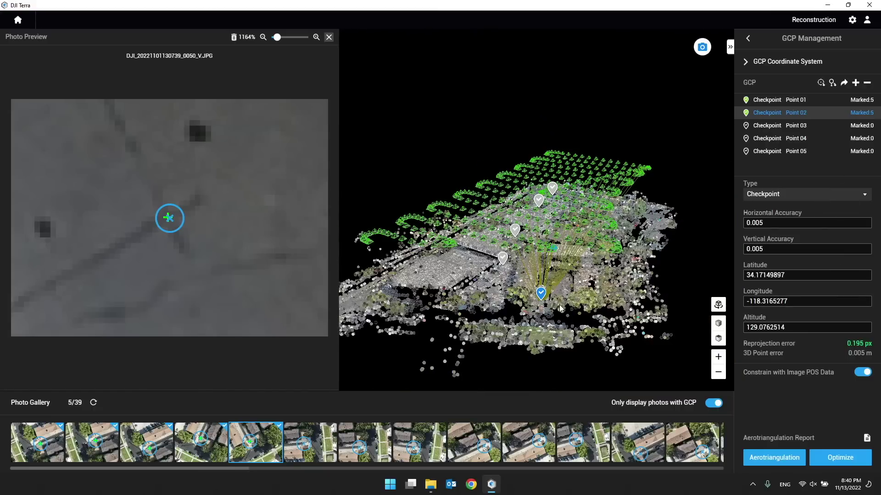
pyautogui.click(329, 37)
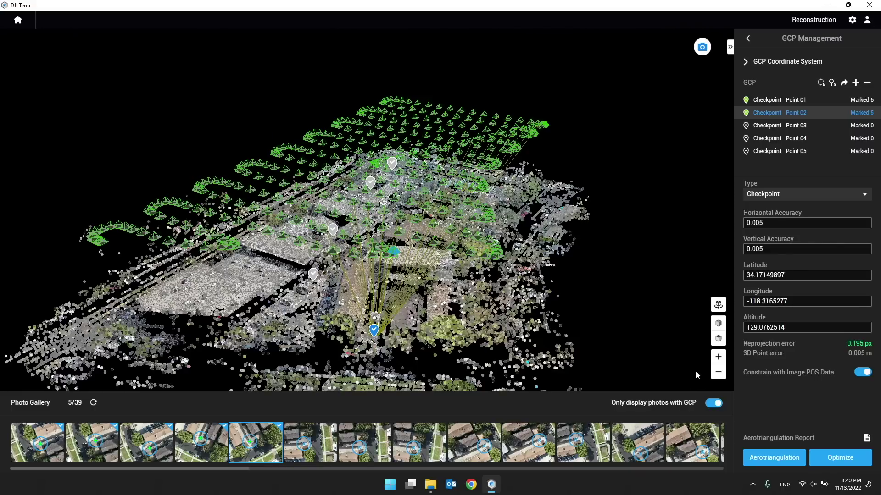
pyautogui.scroll(2, 528, 321)
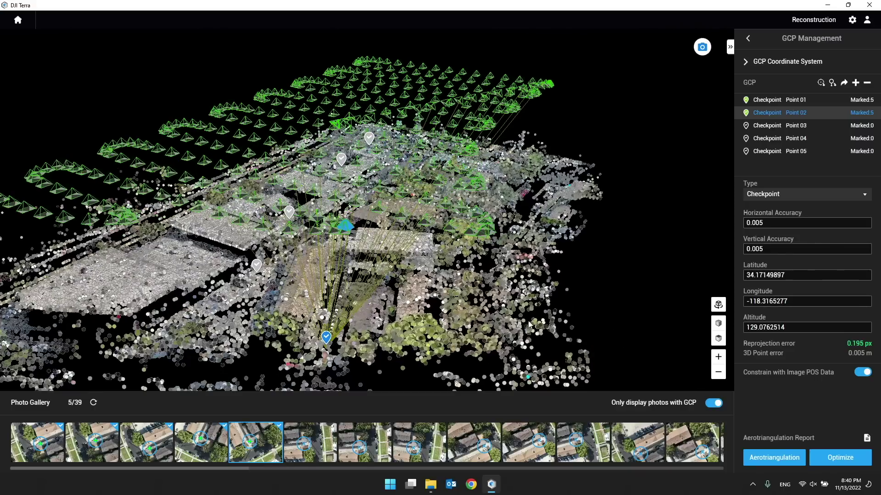
pyautogui.click(842, 464)
pyautogui.moveTo(503, 288)
pyautogui.mouseDown()
pyautogui.moveTo(596, 257)
pyautogui.moveTo(497, 245)
pyautogui.mouseUp()
pyautogui.scroll(5, 391, 287)
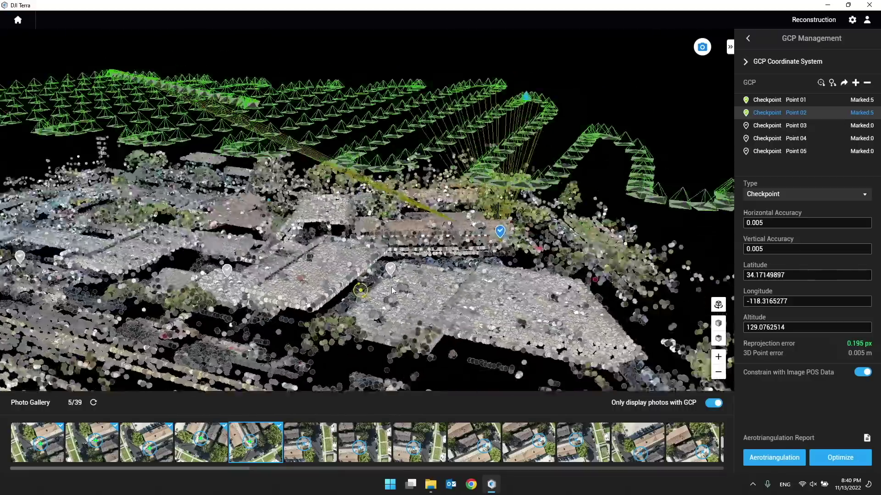
# Examine from several angles how the checkpoints are distributed across the buildings and streets in the point cloud
pyautogui.click(795, 112)
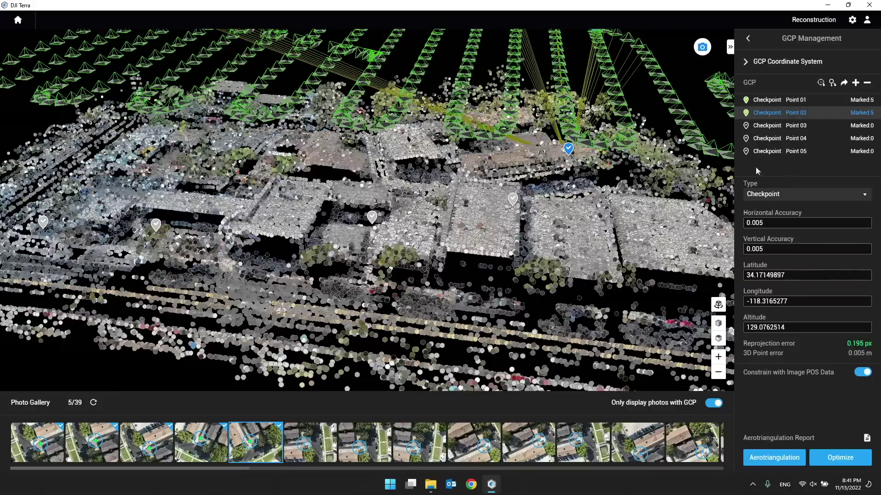
pyautogui.moveTo(503, 236); pyautogui.dragTo(480, 253)
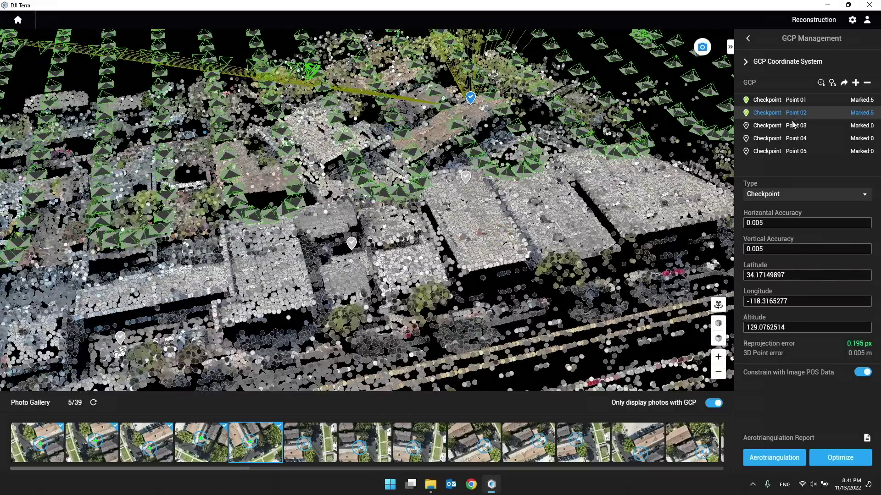
pyautogui.scroll(6, 433, 262)
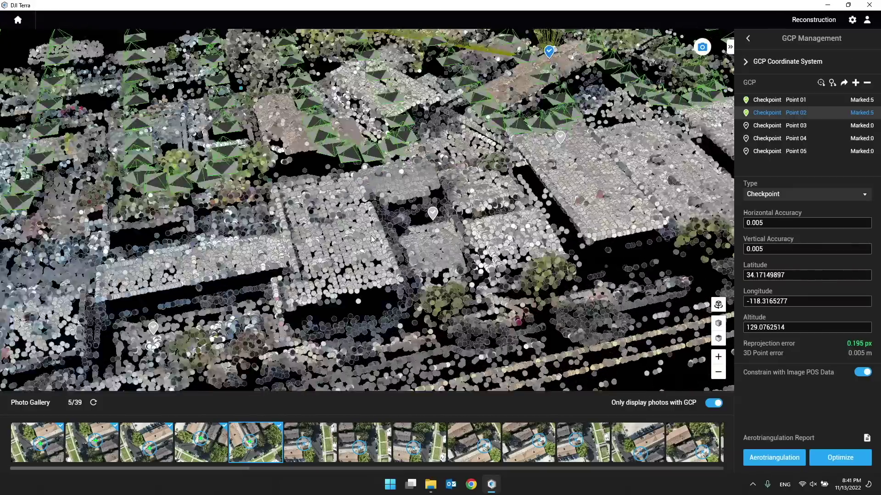
pyautogui.scroll(-6, 386, 241)
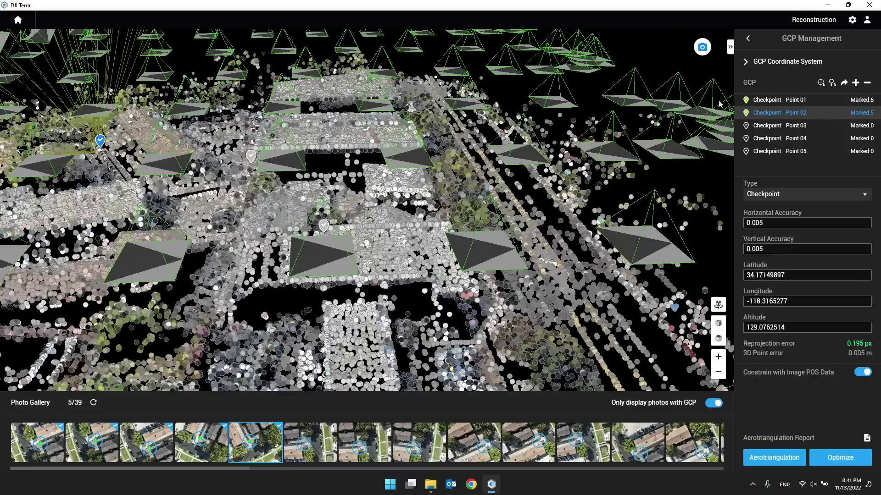
pyautogui.scroll(-5, 389, 248)
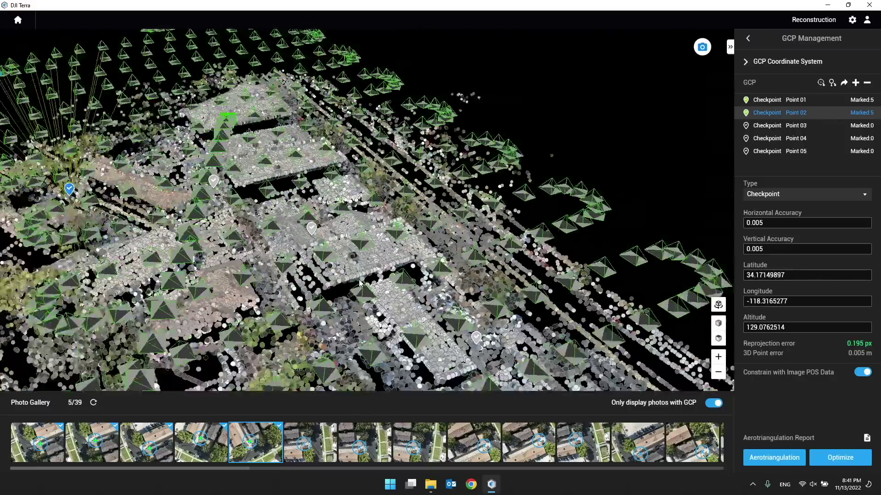
pyautogui.scroll(10, 389, 248)
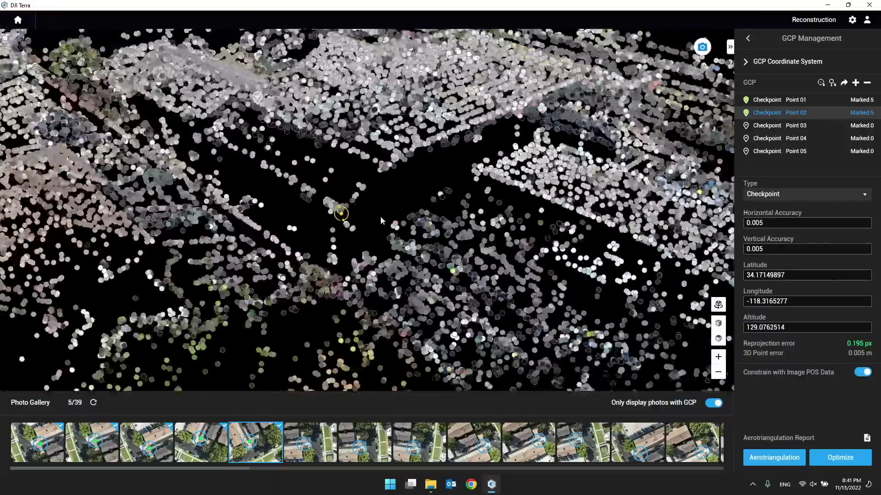
pyautogui.scroll(-8, 397, 246)
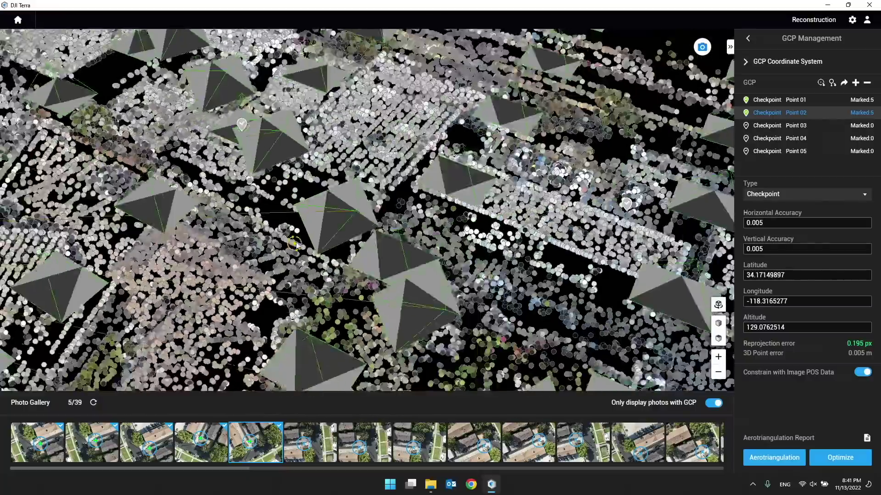
pyautogui.scroll(-5, 329, 216)
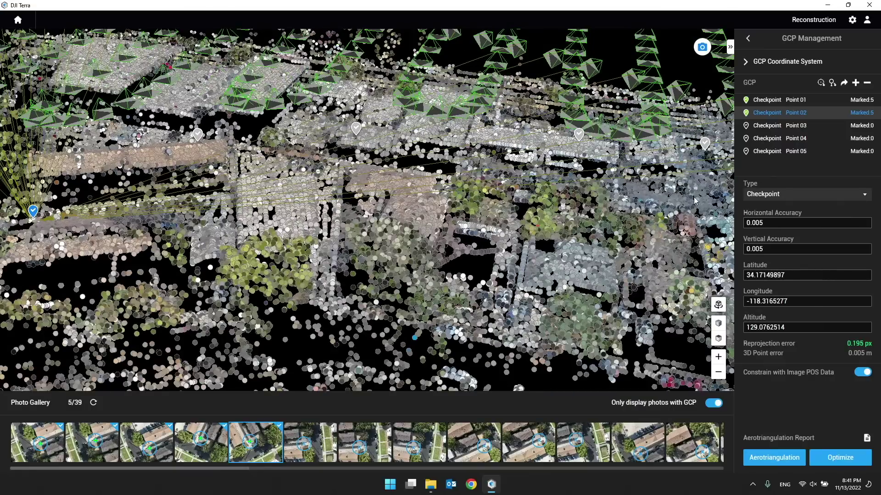
# Select Point 03, Point 04, and Point 02 in turn to see where each lies in the point cloud
pyautogui.click(785, 131)
pyautogui.click(774, 145)
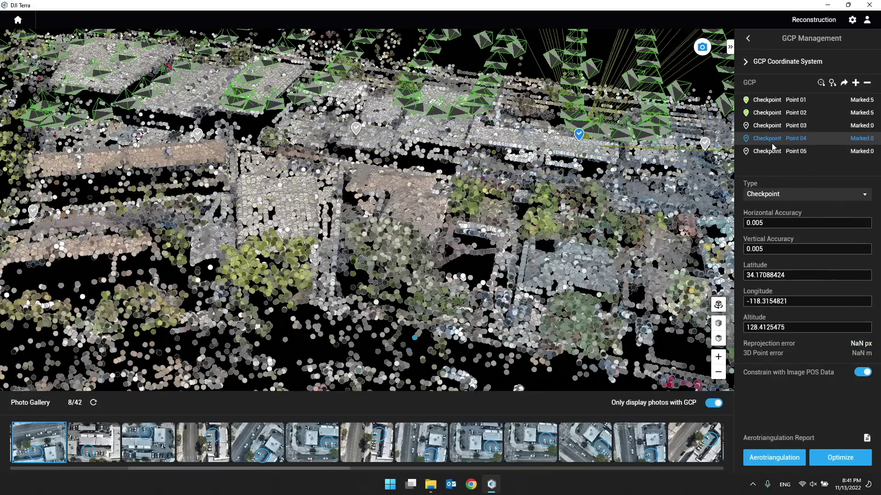
pyautogui.click(779, 113)
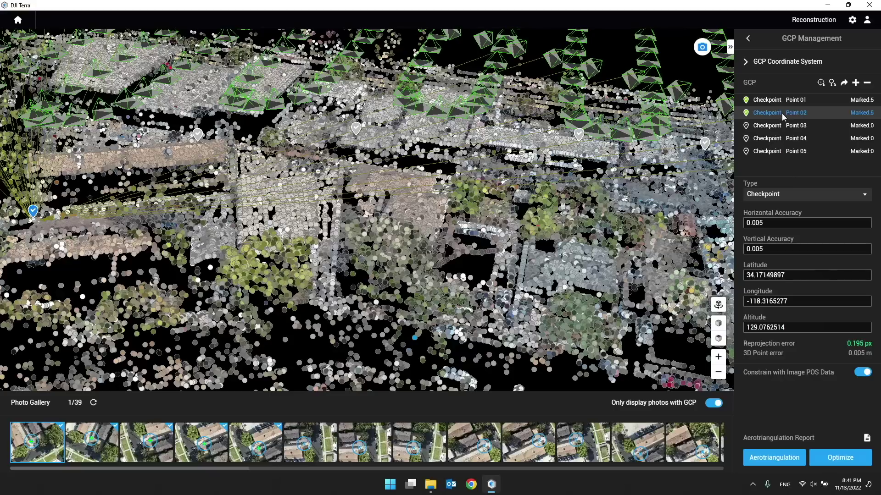
# Select Point 03, locate it up close in the point cloud, and change its type to GCP
pyautogui.click(780, 126)
pyautogui.moveTo(642, 223); pyautogui.dragTo(533, 274)
pyautogui.scroll(5, 533, 274)
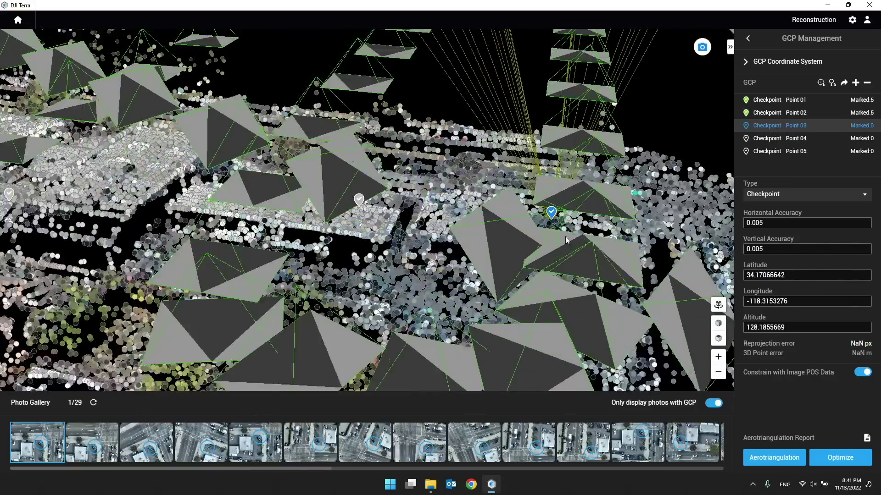
pyautogui.scroll(2, 611, 188)
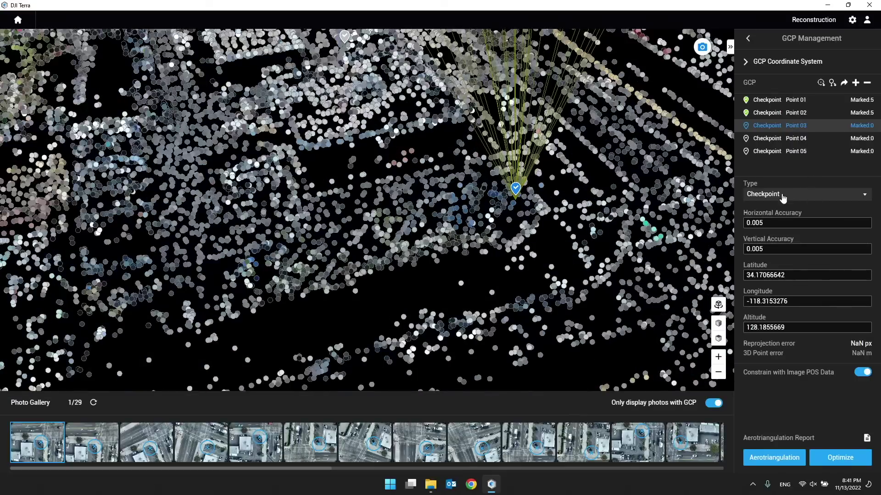
pyautogui.click(755, 198)
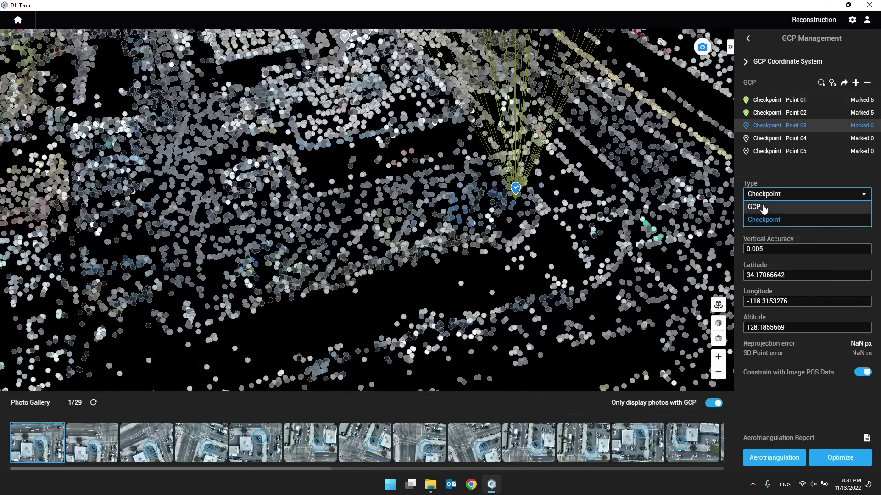
pyautogui.click(761, 206)
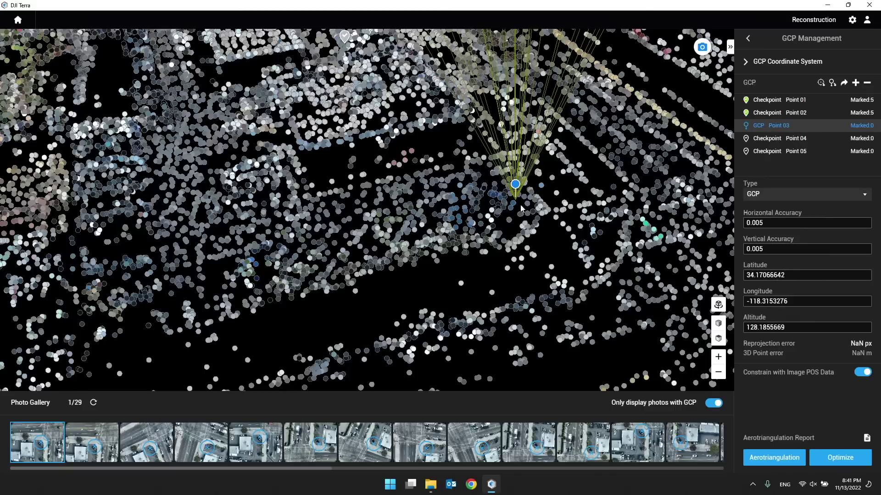
# View the full point cloud and compare checkpoint Point 01 with control point Point 03
pyautogui.scroll(-10, 612, 202)
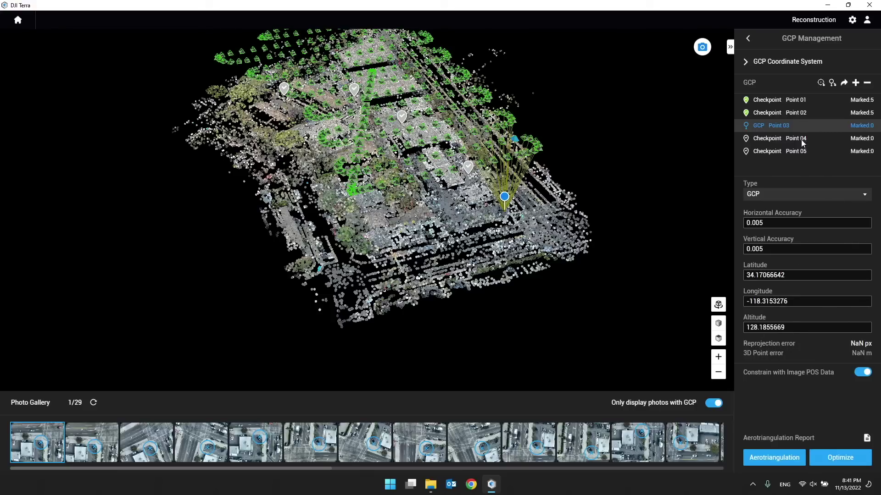
pyautogui.click(791, 102)
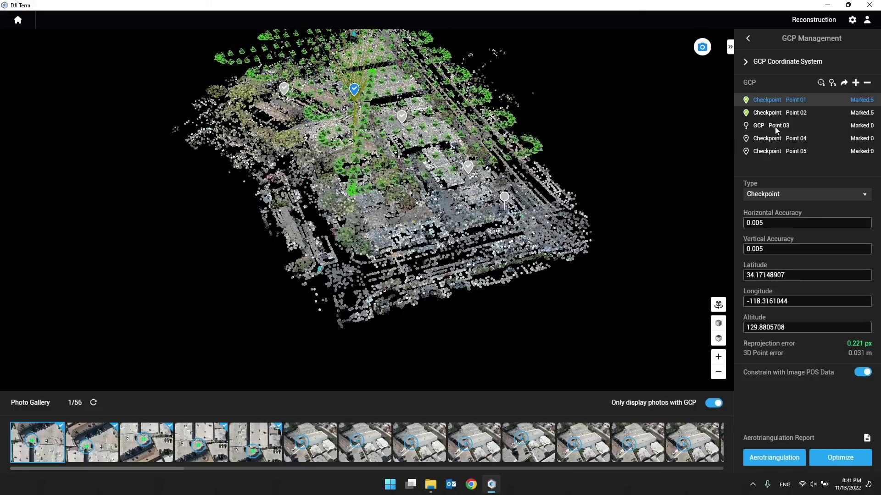
pyautogui.click(773, 125)
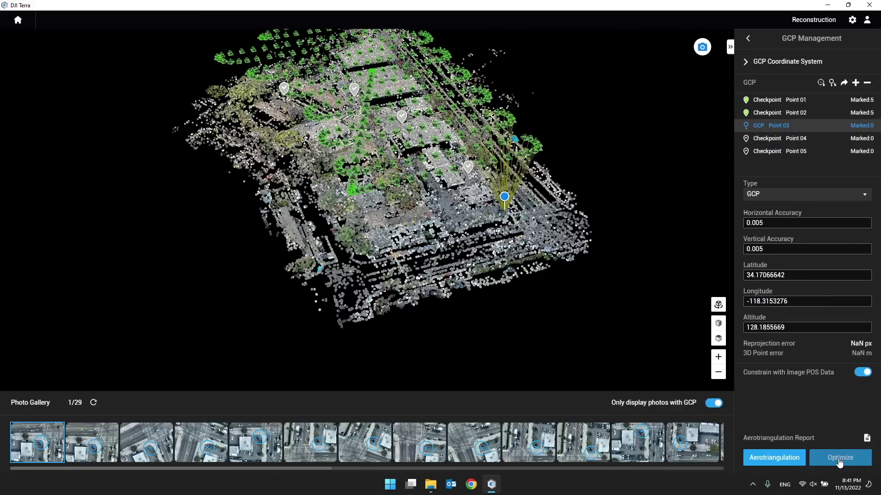
# Return to the mission list and open the Burbank M3E Office reconstruction mission
pyautogui.click(18, 21)
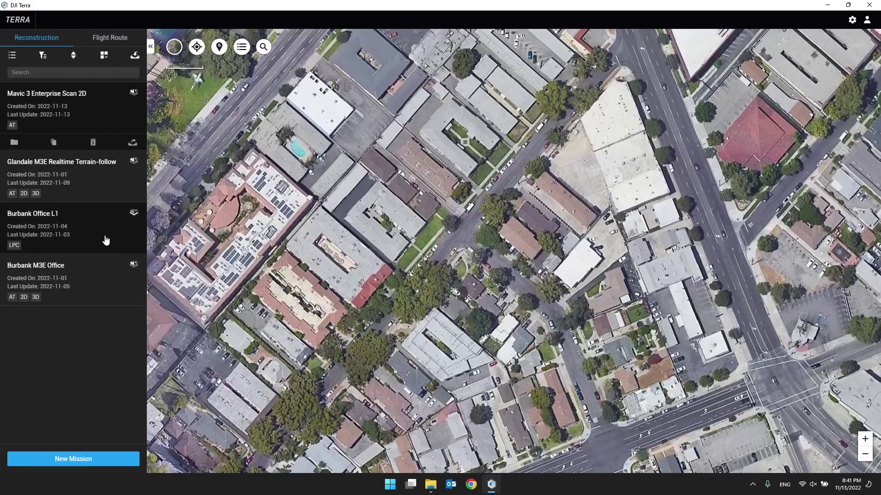
pyautogui.click(133, 267)
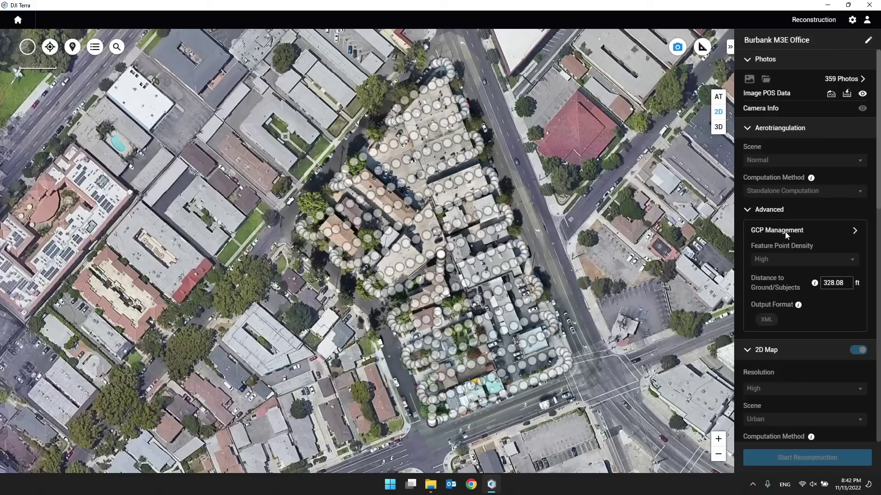
# Open the mission's GCP management and inspect checkpoint Point 05 up close in the point cloud
pyautogui.click(756, 233)
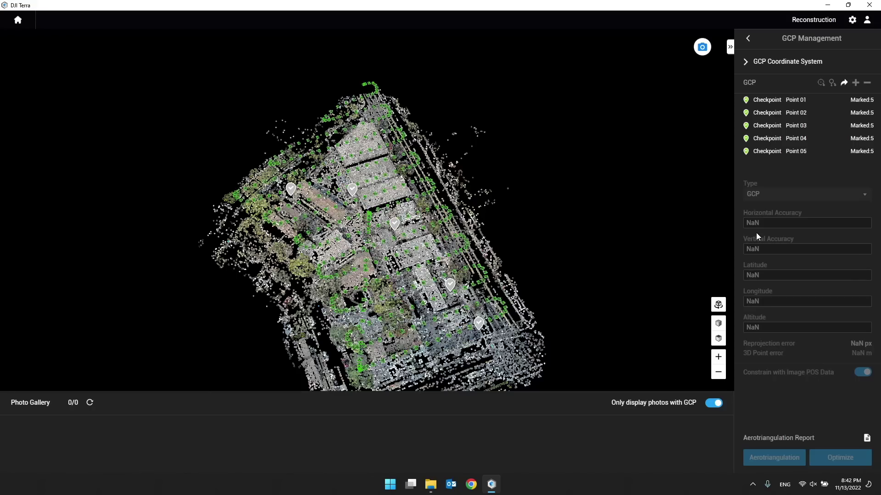
pyautogui.click(788, 150)
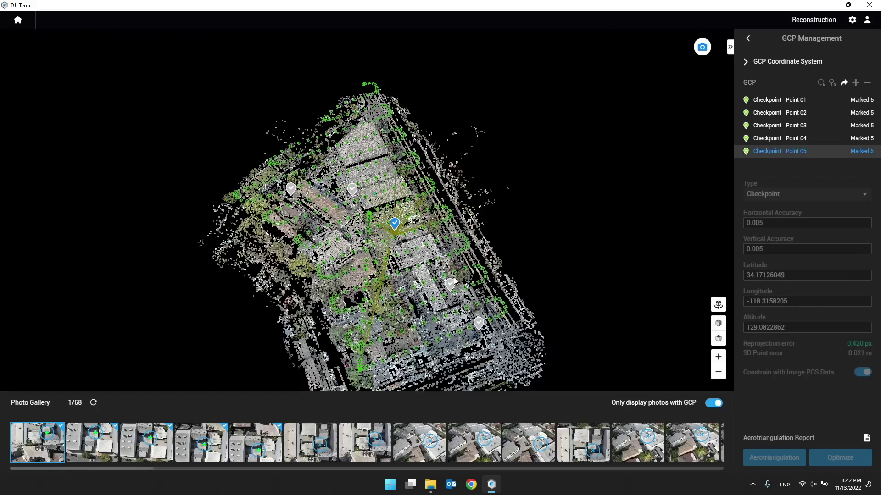
pyautogui.scroll(5, 552, 216)
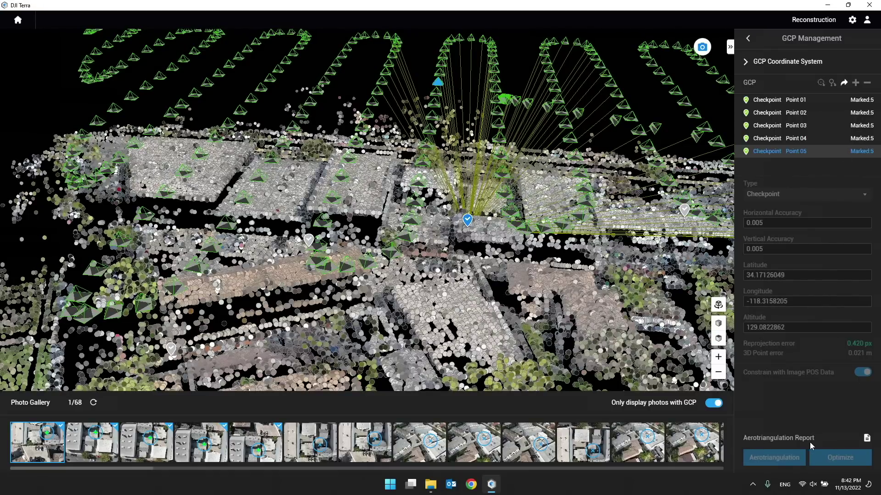
# Open the aerotriangulation quality report, maximize its window, and enlarge the text for reading
pyautogui.click(867, 441)
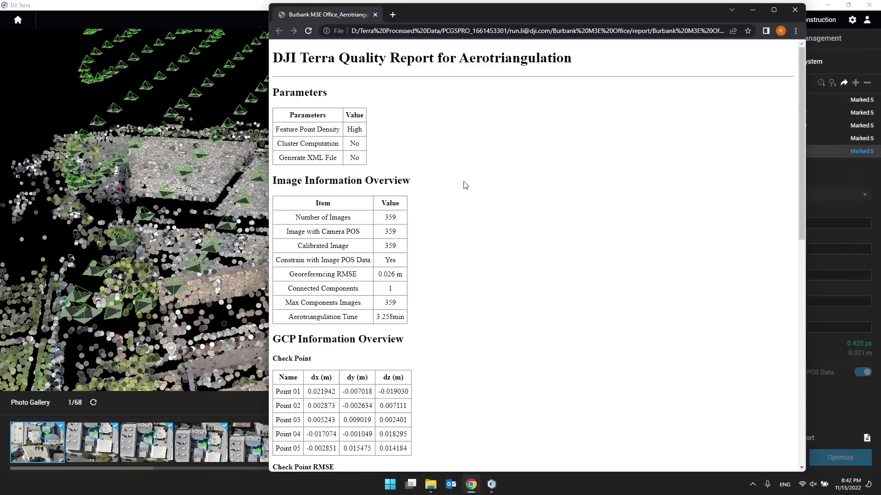
pyautogui.moveTo(470, 14); pyautogui.dragTo(440, 2)
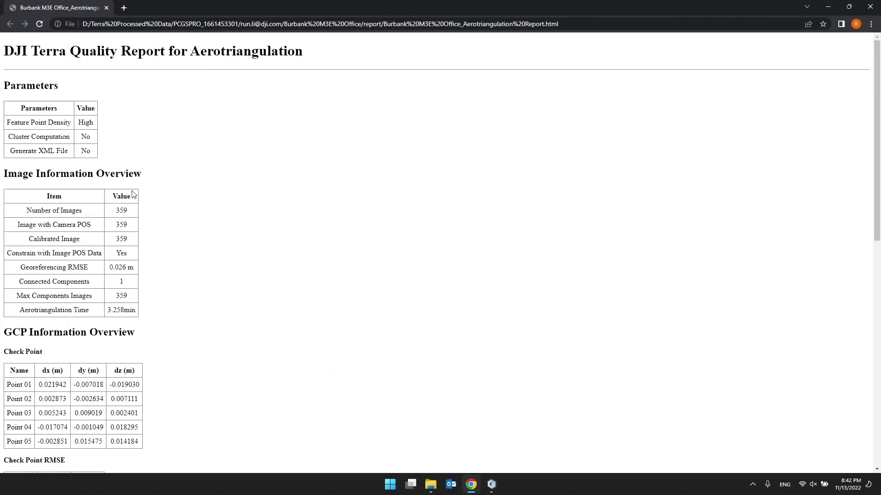
pyautogui.keyDown('ctrl'); pyautogui.scroll(5, 58, 148); pyautogui.keyUp('ctrl')
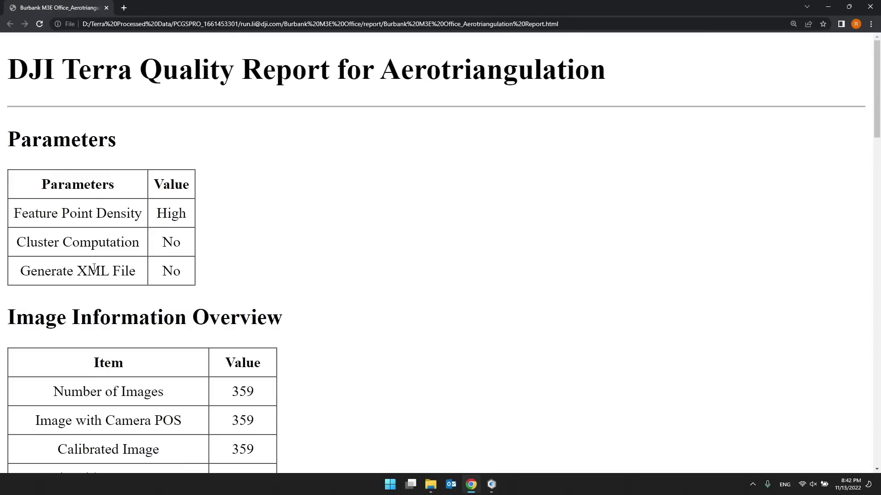
# Review the report's Parameters table, covering feature point density, cluster computation, and XML file generation
pyautogui.doubleClick(171, 272)
pyautogui.moveTo(33, 242); pyautogui.dragTo(147, 250)
pyautogui.click(156, 250)
pyautogui.scroll(-1, 164, 247)
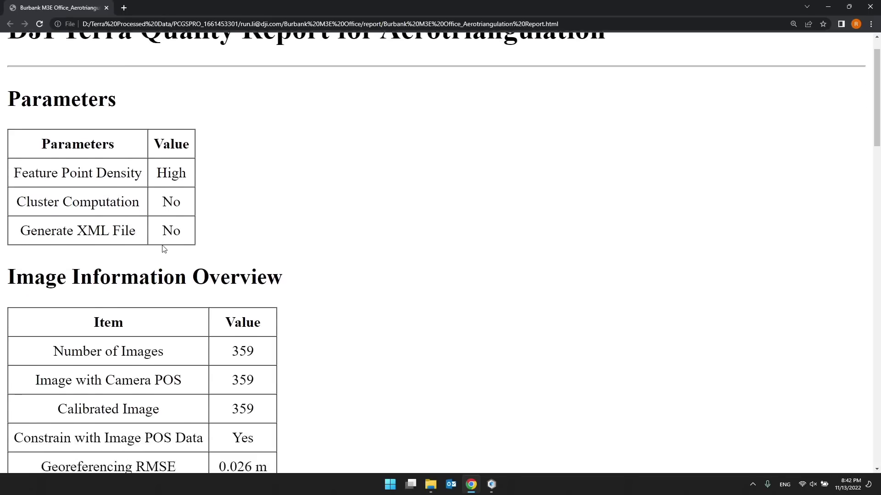
pyautogui.scroll(1, 163, 250)
pyautogui.scroll(-3, 163, 250)
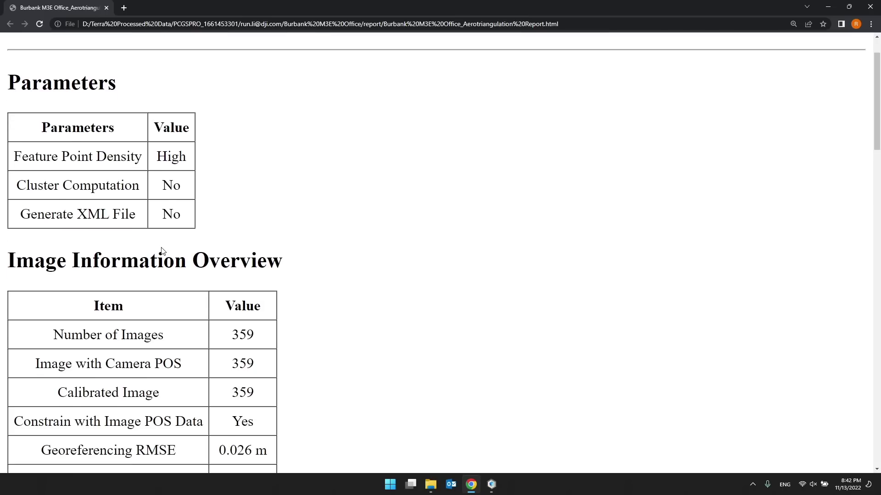
# Examine the Image Information Overview, from the image counts down to the highlighted aerotriangulation time
pyautogui.scroll(-2, 55, 230)
pyautogui.doubleClick(233, 165)
pyautogui.scroll(-2, 232, 215)
pyautogui.scroll(-2, 231, 222)
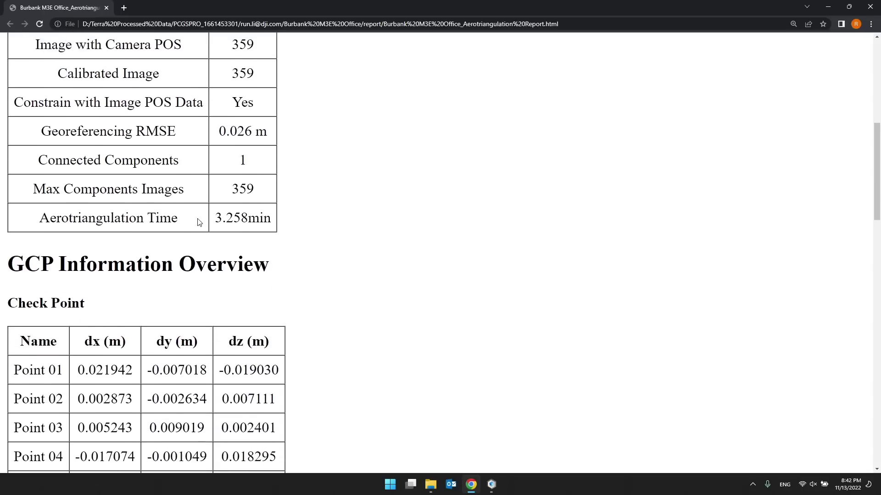
pyautogui.scroll(1, 206, 212)
pyautogui.moveTo(217, 227); pyautogui.dragTo(267, 227)
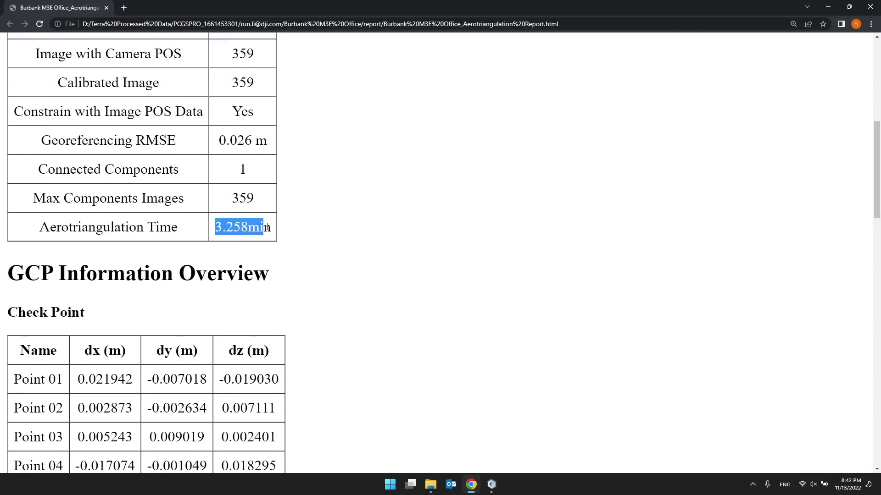
# Examine the individual checkpoint errors starting with Point 01, and highlight the dx, dy, and dz values under Check Point RMSE
pyautogui.scroll(-3, 192, 240)
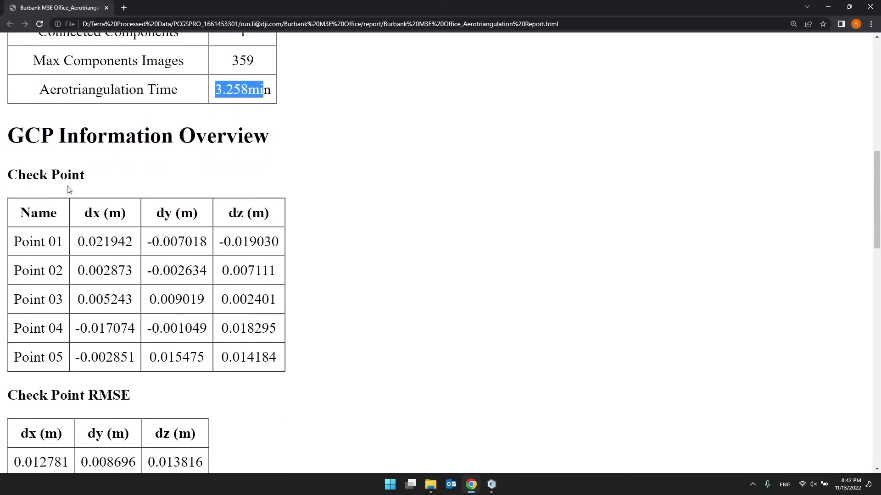
pyautogui.moveTo(45, 242); pyautogui.dragTo(137, 243)
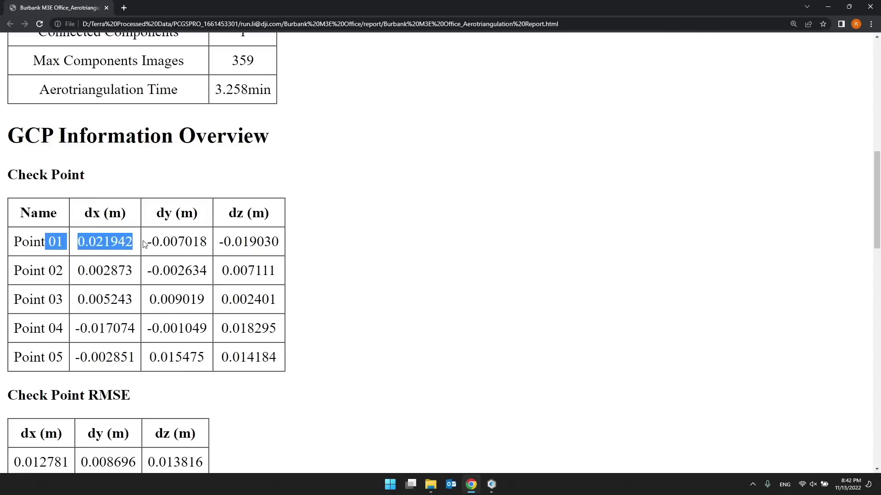
pyautogui.scroll(-4, 46, 265)
pyautogui.moveTo(21, 278); pyautogui.dragTo(130, 281)
pyautogui.click(159, 280)
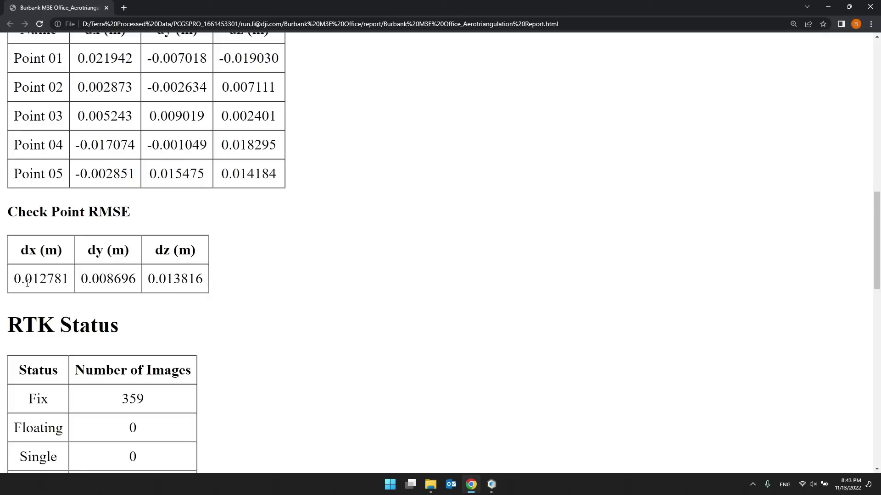
pyautogui.moveTo(14, 279); pyautogui.dragTo(41, 277)
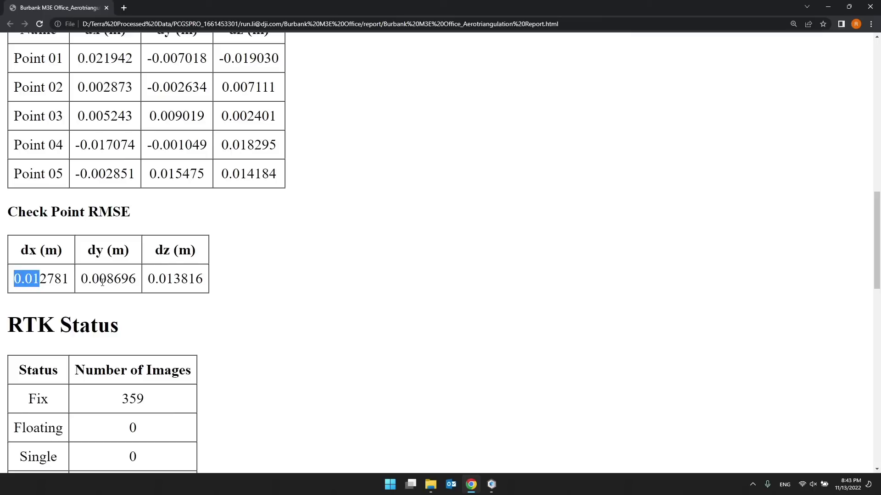
pyautogui.click(57, 280)
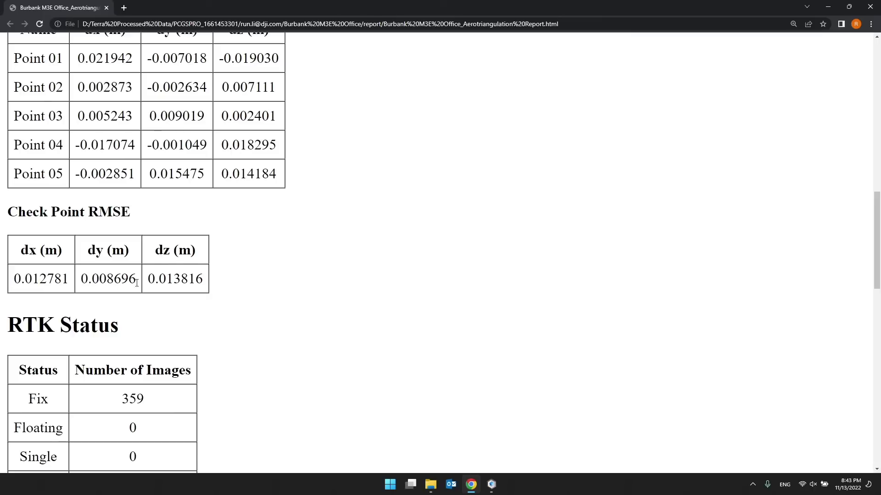
pyautogui.moveTo(148, 279); pyautogui.dragTo(181, 281)
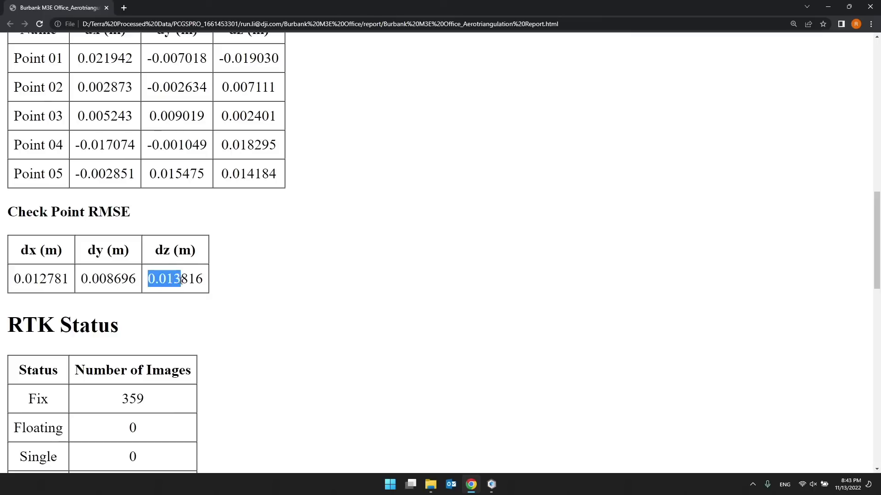
pyautogui.click(203, 289)
# Examine the RTK Status section for the number of images in each positioning status
pyautogui.scroll(-2, 202, 294)
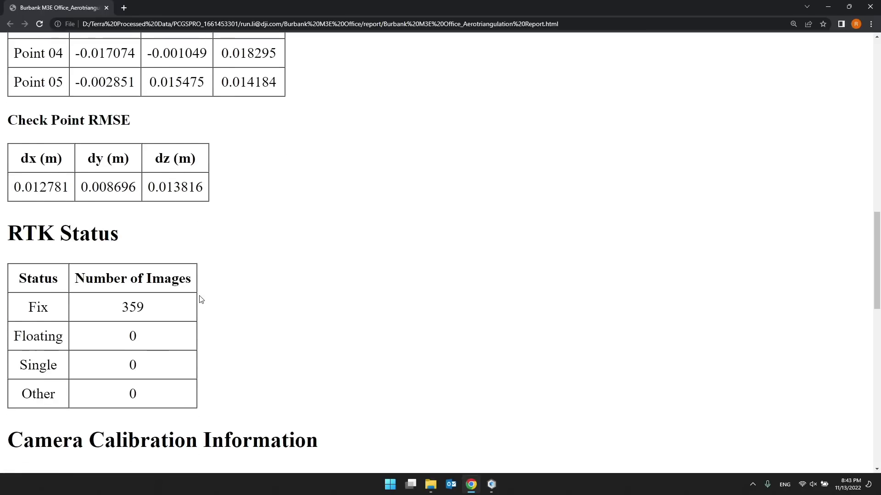
pyautogui.moveTo(17, 235); pyautogui.dragTo(80, 236)
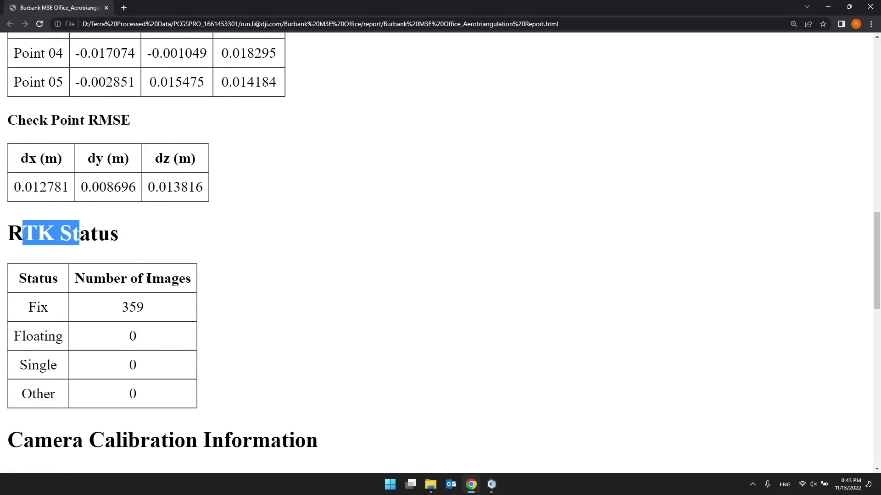
# Examine the RTK Status table in the aerotriangulation report, checking the image counts for fixed, floating and single solutions
pyautogui.click(154, 294)
pyautogui.moveTo(153, 316); pyautogui.dragTo(106, 315)
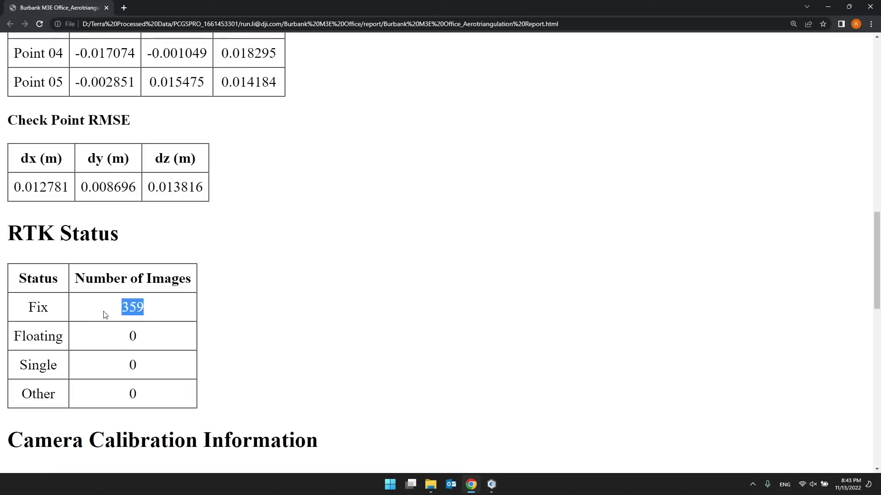
pyautogui.doubleClick(34, 307)
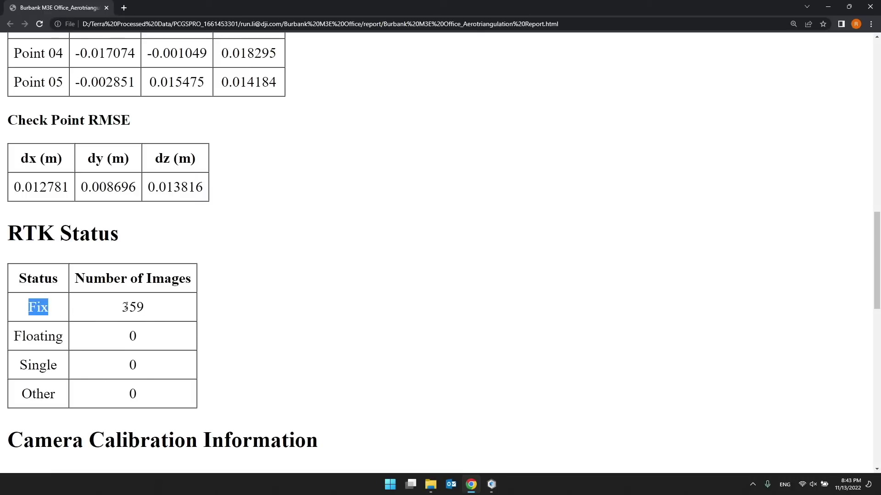
pyautogui.moveTo(148, 309); pyautogui.dragTo(115, 310)
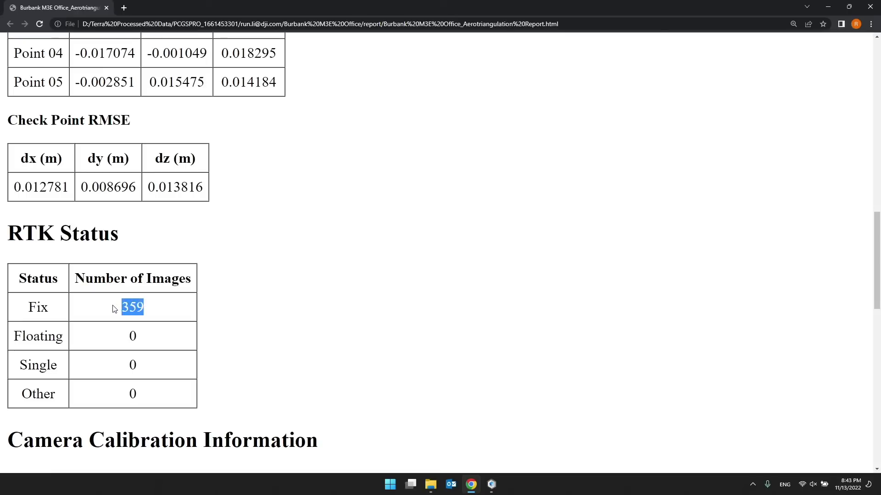
pyautogui.click(112, 312)
pyautogui.moveTo(123, 307); pyautogui.dragTo(147, 308)
pyautogui.click(158, 308)
pyautogui.scroll(-2, 169, 326)
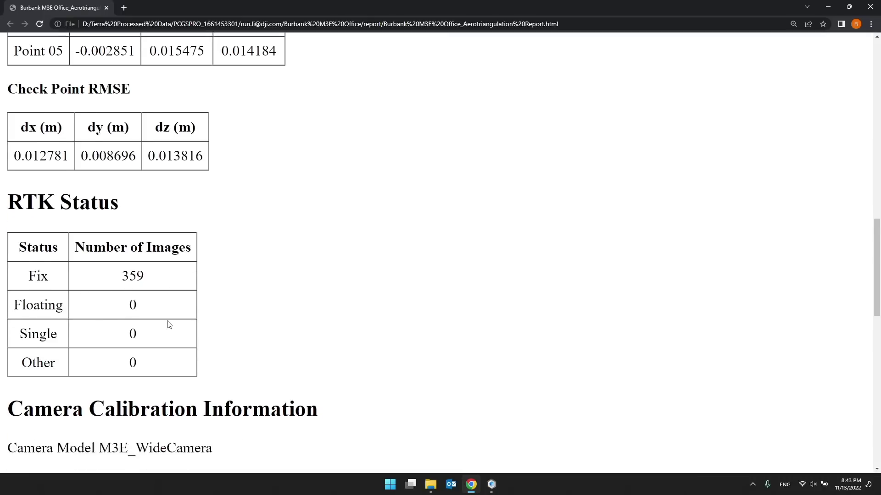
pyautogui.scroll(3, 172, 321)
pyautogui.scroll(-6, 172, 316)
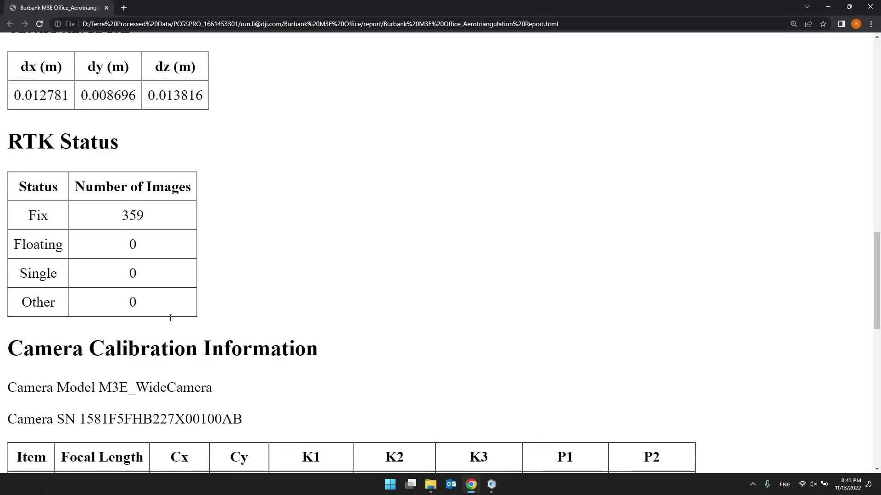
pyautogui.moveTo(79, 231); pyautogui.dragTo(154, 228)
pyautogui.click(154, 238)
# Review the initial and optimized camera calibration parameters and the covariance matrix, and close the report
pyautogui.scroll(-1, 153, 272)
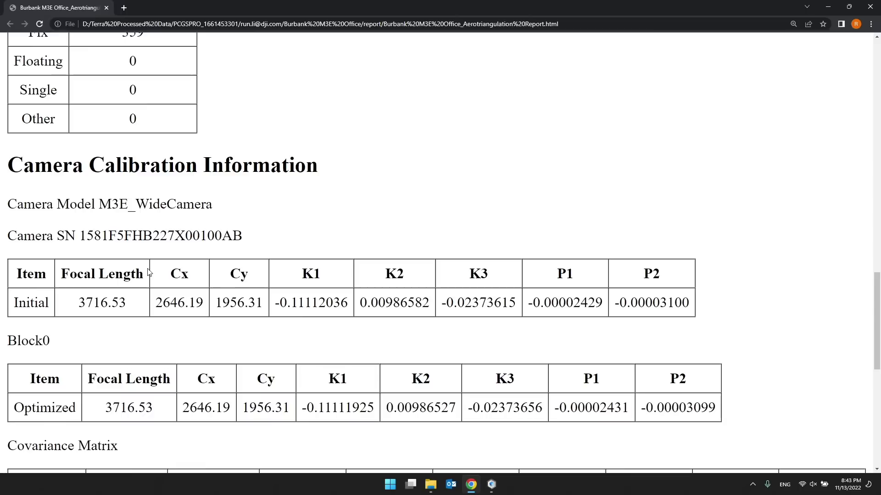
pyautogui.scroll(-2, 145, 257)
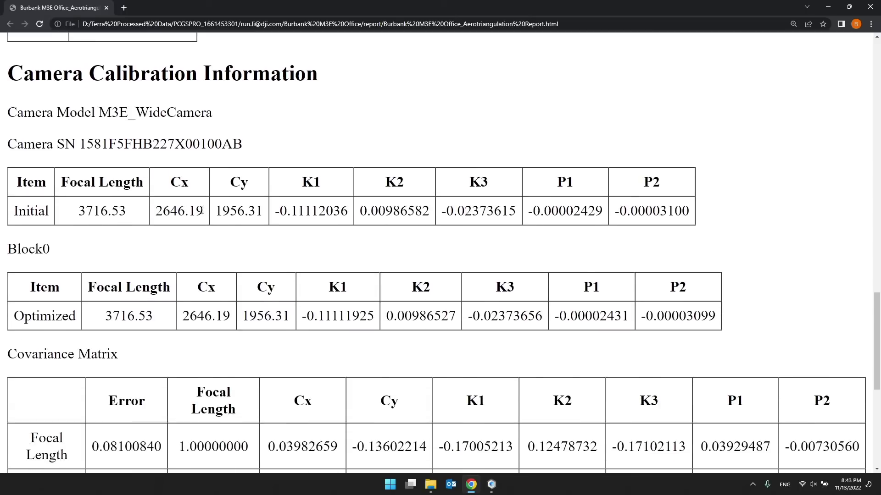
pyautogui.scroll(-4, 242, 239)
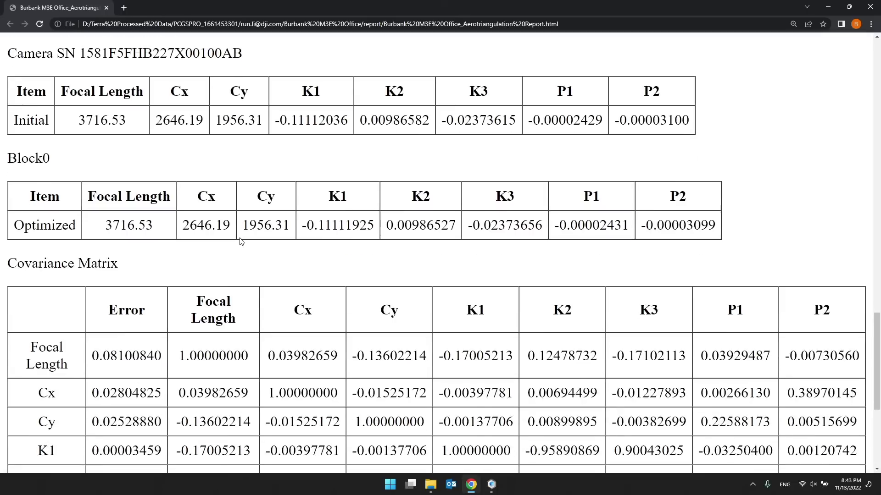
pyautogui.click(870, 7)
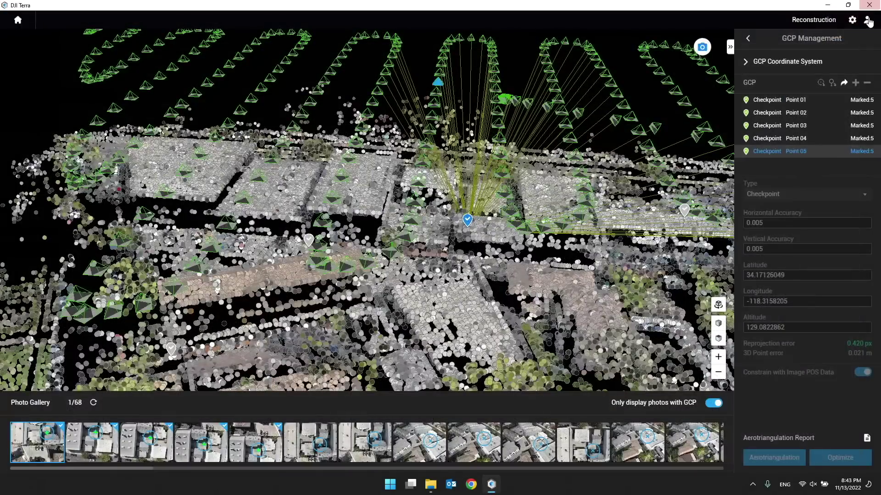
# Reopen the aerotriangulation report, compare the check point RMSE with the individual check point errors, and close it
pyautogui.click(867, 437)
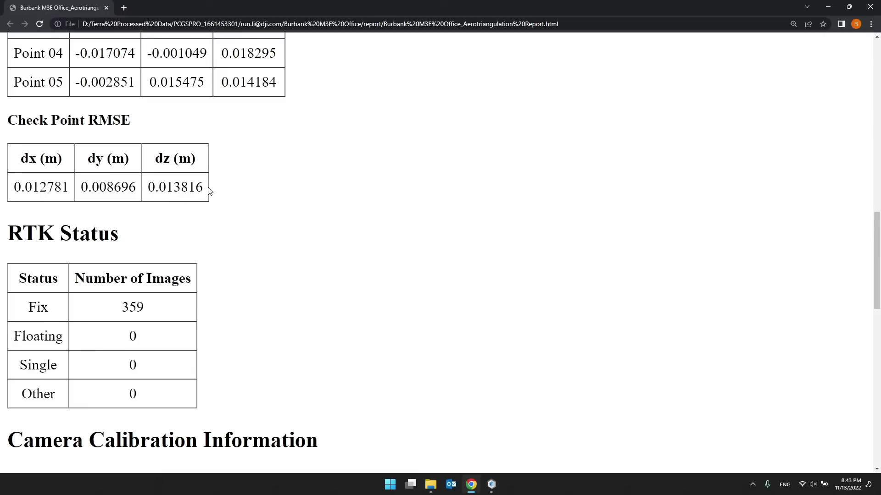
pyautogui.moveTo(210, 190); pyautogui.dragTo(14, 192)
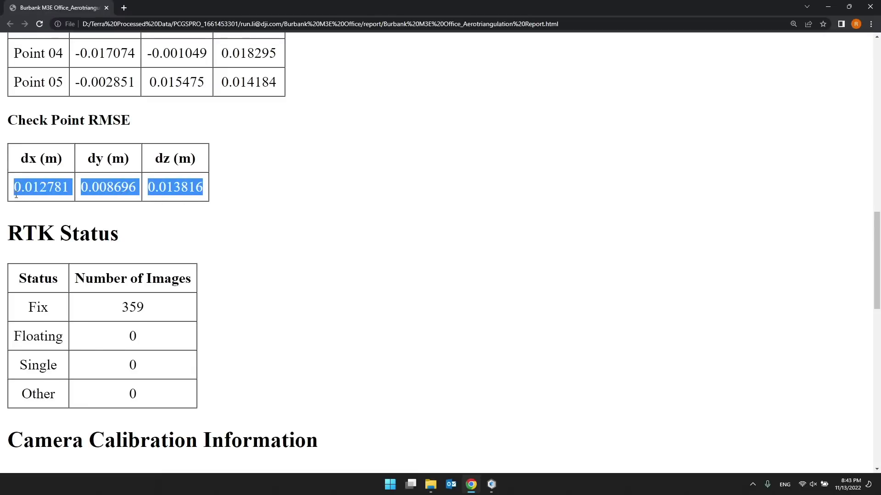
pyautogui.scroll(4, 137, 213)
pyautogui.scroll(1, 137, 221)
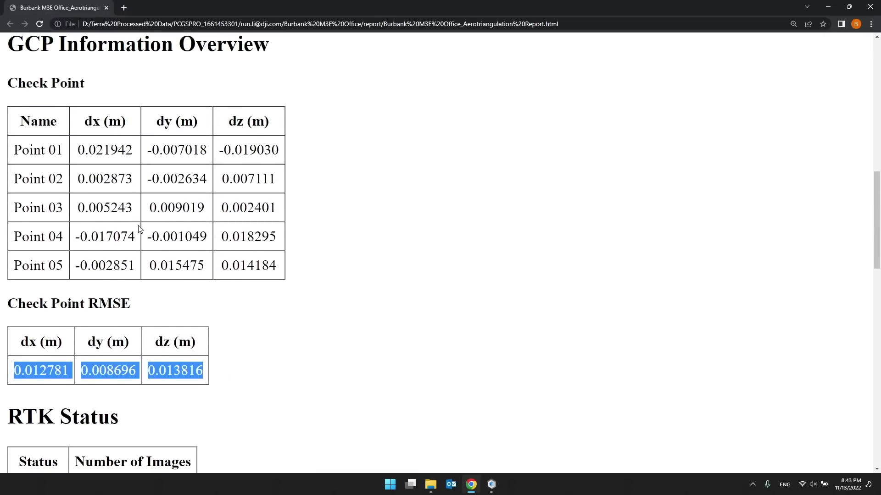
pyautogui.scroll(-2, 298, 215)
pyautogui.click(870, 7)
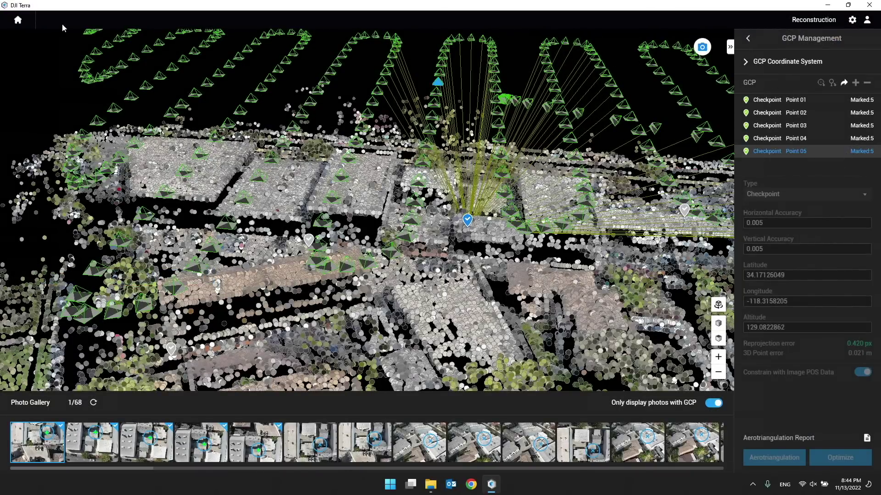
# Open the Mavic 3 Enterprise Scan 2D mission from the home page and collapse its Photos and Aerotriangulation settings
pyautogui.click(14, 23)
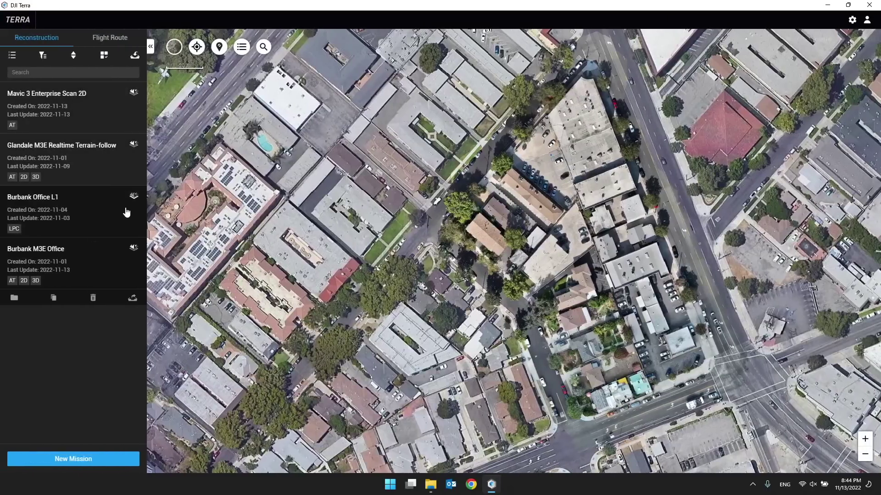
pyautogui.click(133, 92)
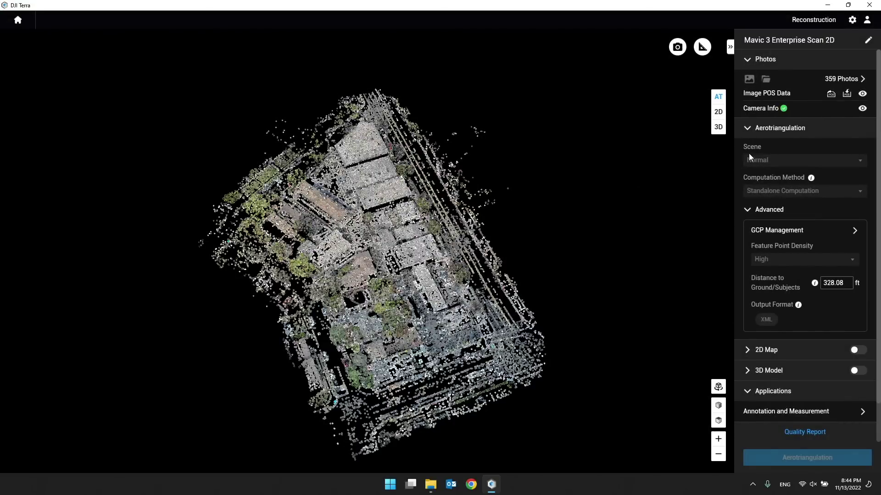
pyautogui.scroll(-2, 761, 193)
pyautogui.scroll(2, 779, 211)
pyautogui.click(748, 61)
pyautogui.click(749, 67)
pyautogui.click(747, 131)
pyautogui.click(747, 61)
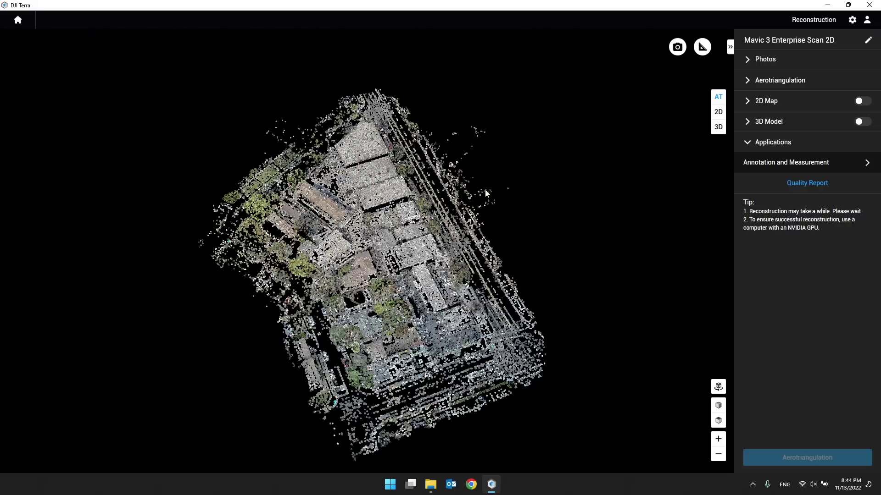
pyautogui.click(749, 81)
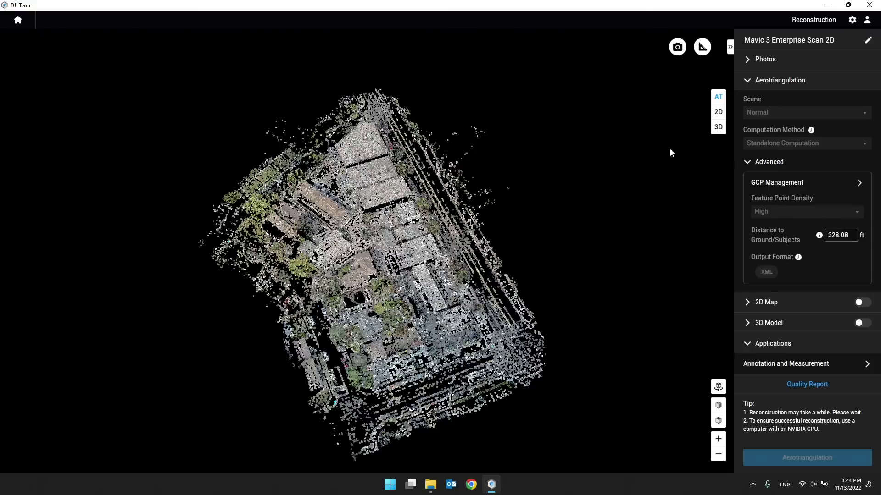
pyautogui.click(750, 82)
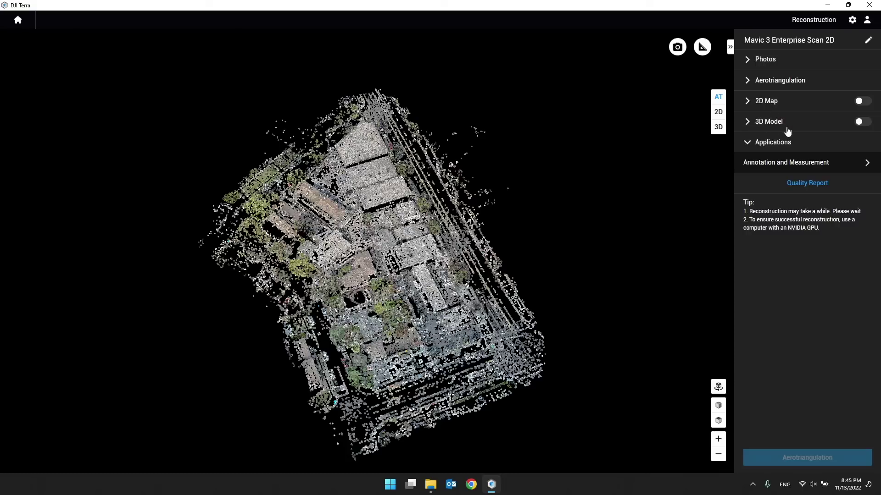
pyautogui.click(862, 102)
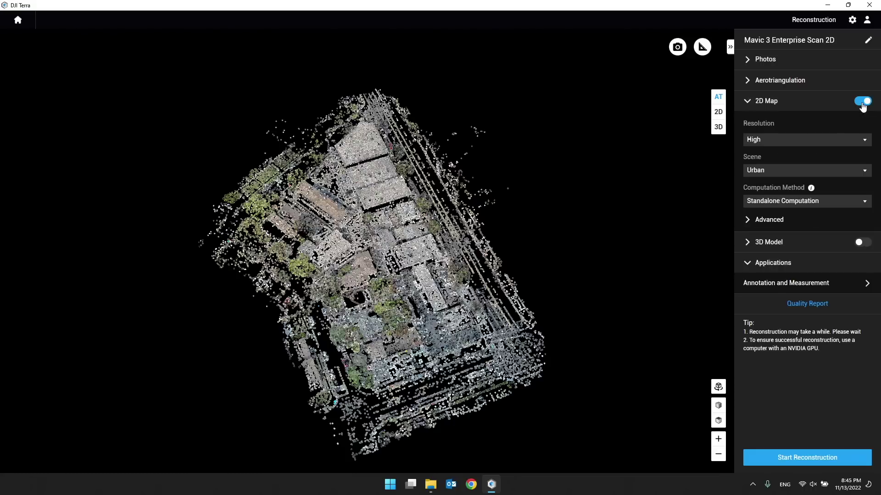
pyautogui.click(863, 102)
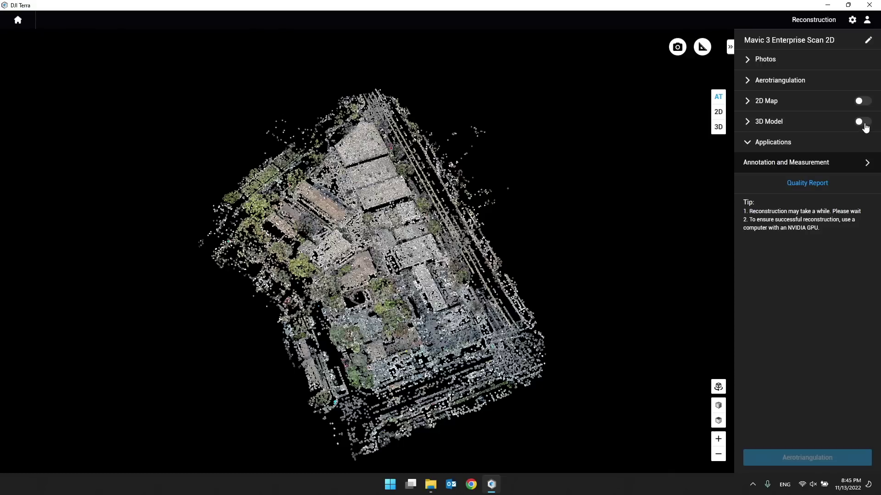
pyautogui.click(862, 102)
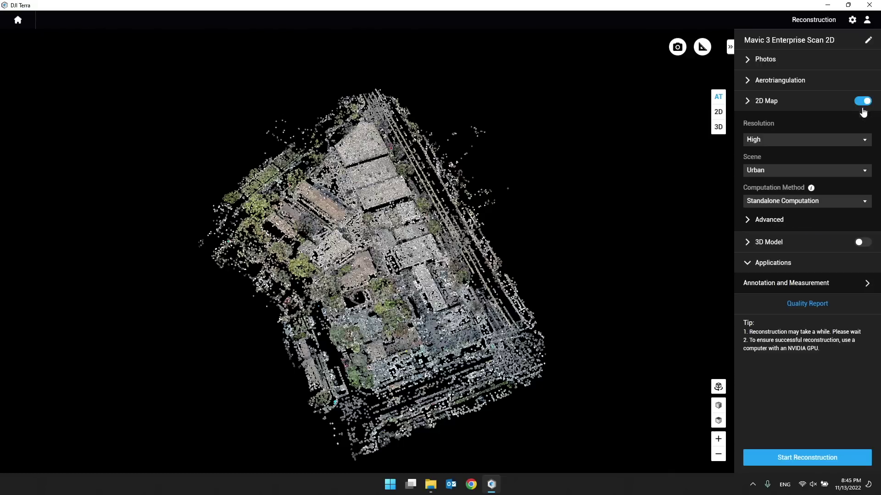
pyautogui.click(863, 244)
pyautogui.click(859, 245)
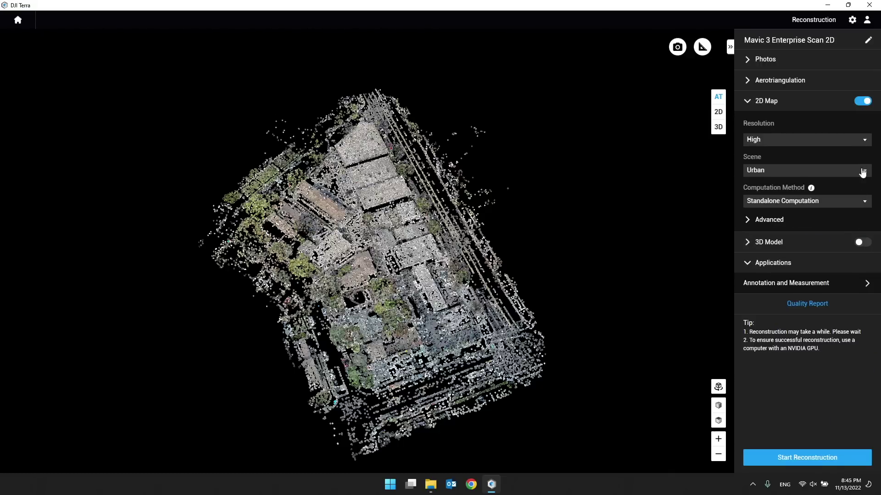
pyautogui.click(861, 108)
pyautogui.click(863, 101)
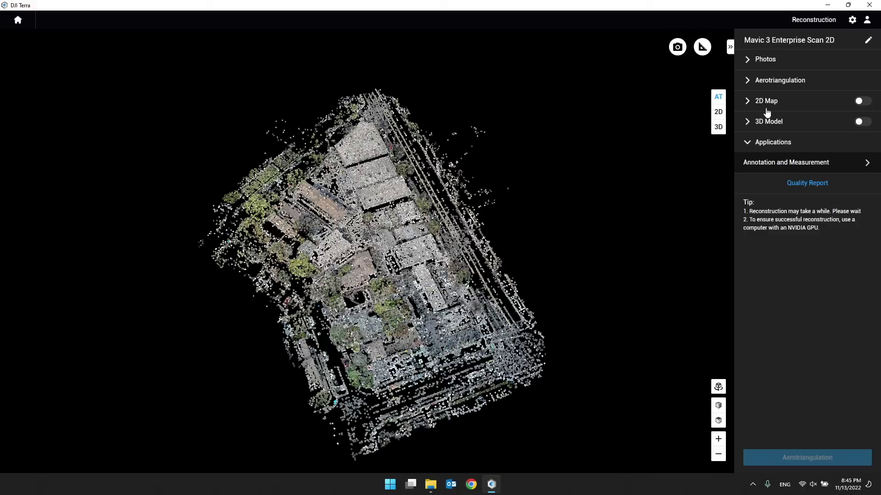
# Show the camera positions above the point cloud and inspect the flight pattern and building coverage from several angles
pyautogui.click(677, 48)
pyautogui.scroll(5, 324, 130)
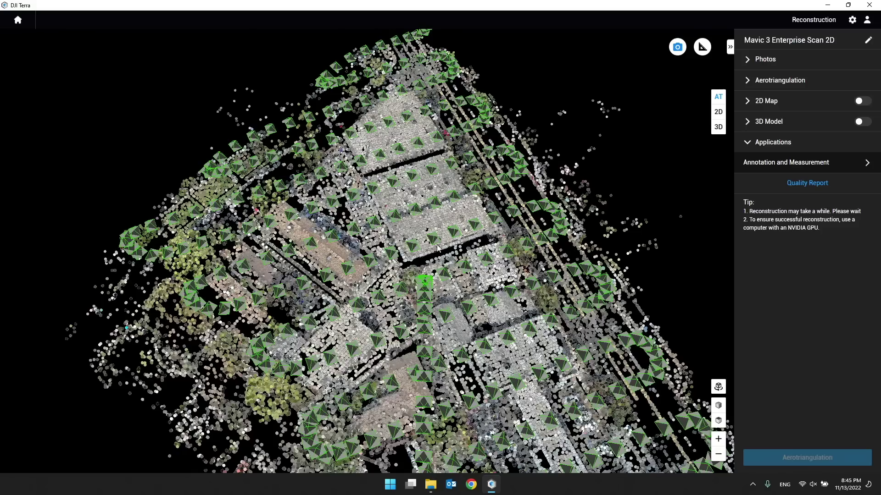
pyautogui.moveTo(443, 245); pyautogui.dragTo(565, 94, button='middle')
pyautogui.scroll(8, 499, 127)
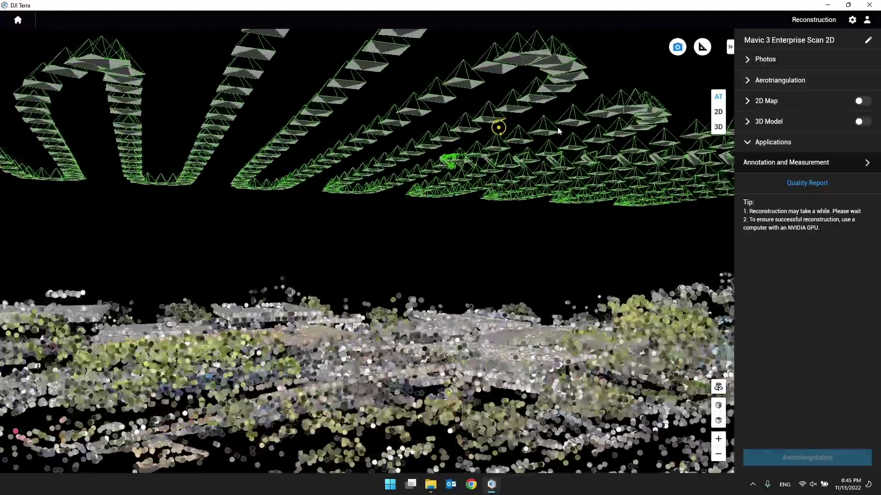
pyautogui.moveTo(558, 131); pyautogui.dragTo(407, 139)
pyautogui.moveTo(407, 139)
pyautogui.mouseDown(button='middle')
pyautogui.moveTo(401, 210)
pyautogui.moveTo(420, 122)
pyautogui.moveTo(417, 132)
pyautogui.mouseUp(button='middle')
pyautogui.scroll(-5, 401, 210)
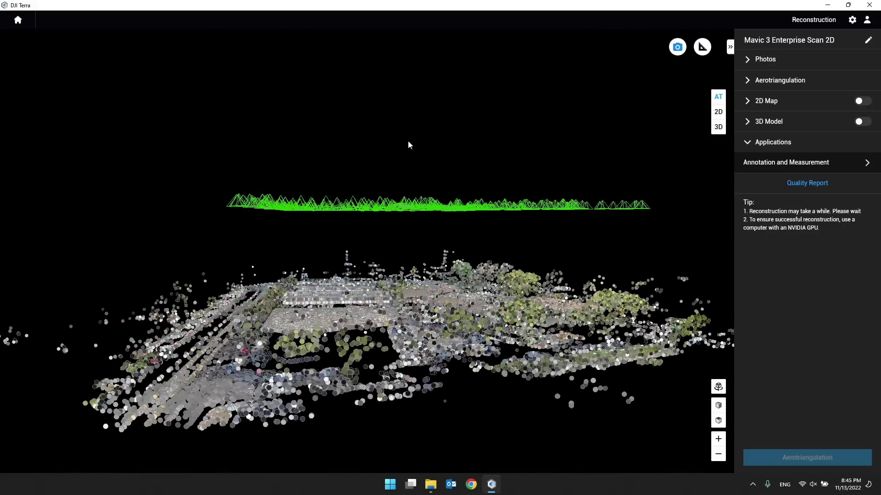
pyautogui.scroll(2, 377, 216)
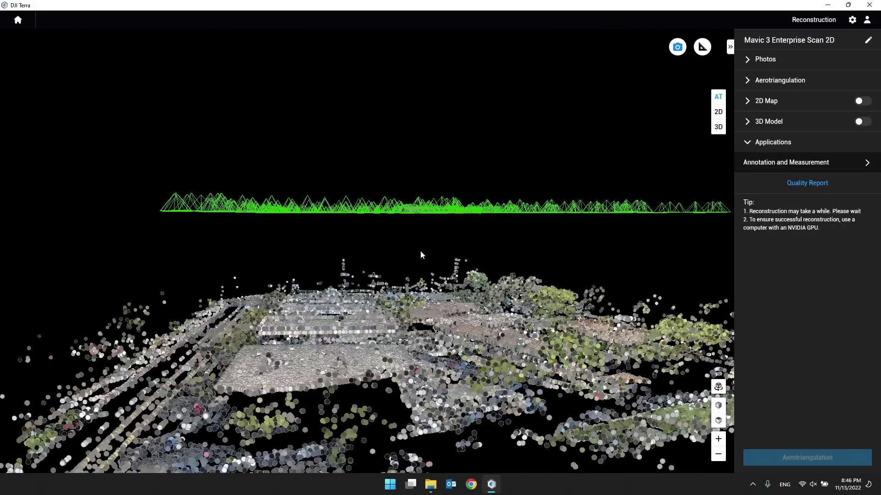
pyautogui.moveTo(417, 312); pyautogui.dragTo(421, 321, button='middle')
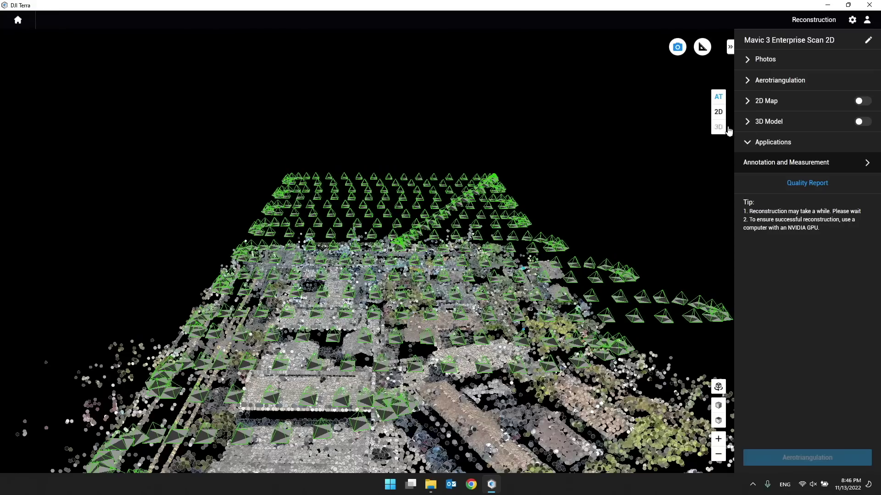
pyautogui.scroll(4, 365, 312)
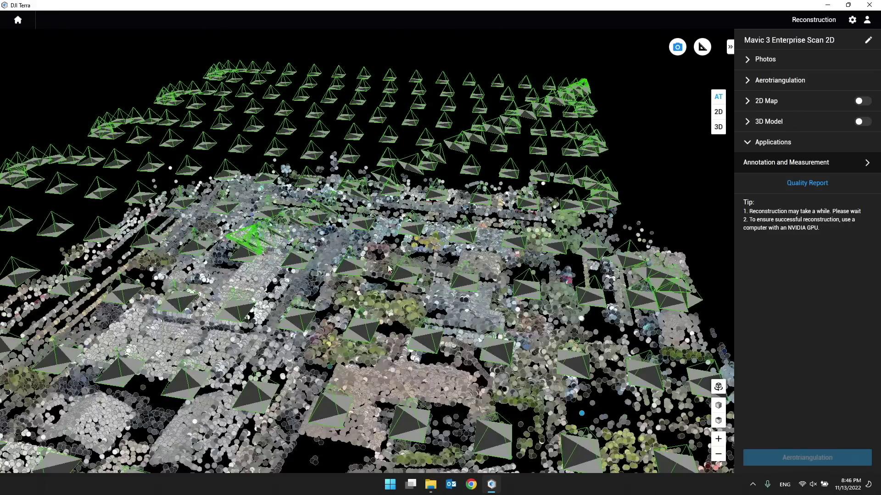
pyautogui.scroll(-5, 352, 290)
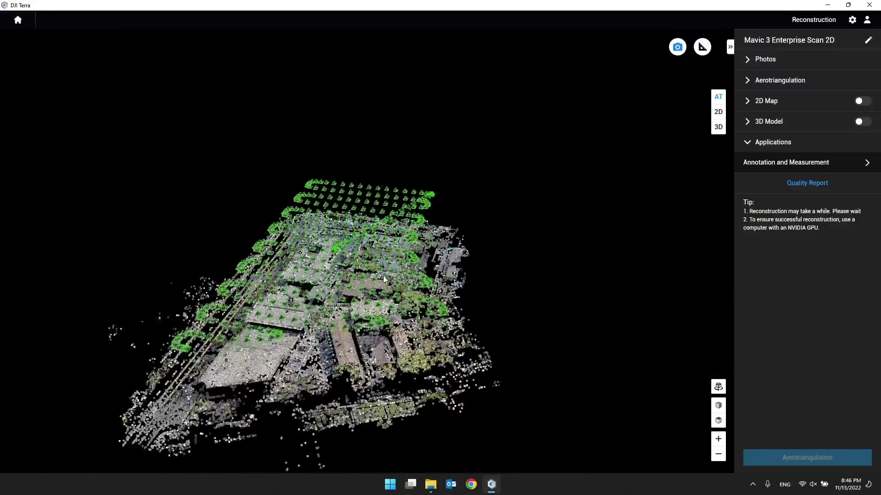
pyautogui.moveTo(398, 362); pyautogui.dragTo(369, 216, button='middle')
pyautogui.scroll(-3, 390, 233)
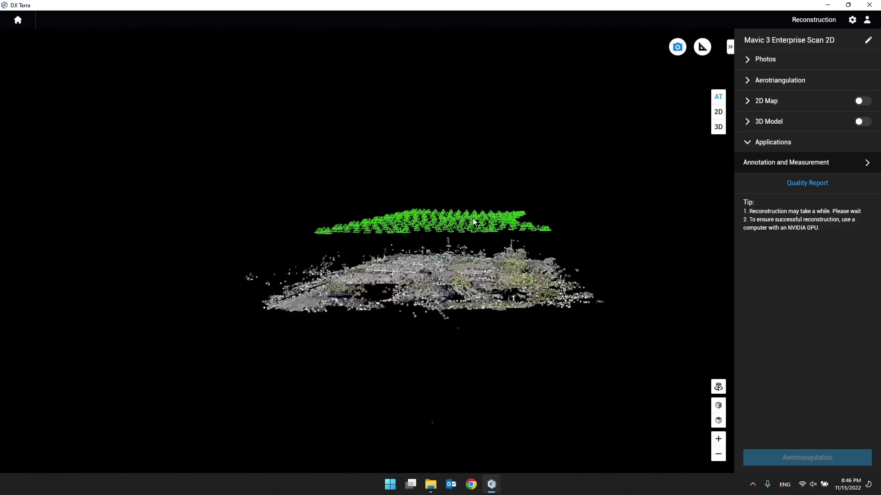
pyautogui.scroll(6, 410, 249)
pyautogui.moveTo(450, 243)
pyautogui.mouseDown(button='middle')
pyautogui.moveTo(453, 315)
pyautogui.moveTo(453, 289)
pyautogui.moveTo(379, 245)
pyautogui.mouseUp(button='middle')
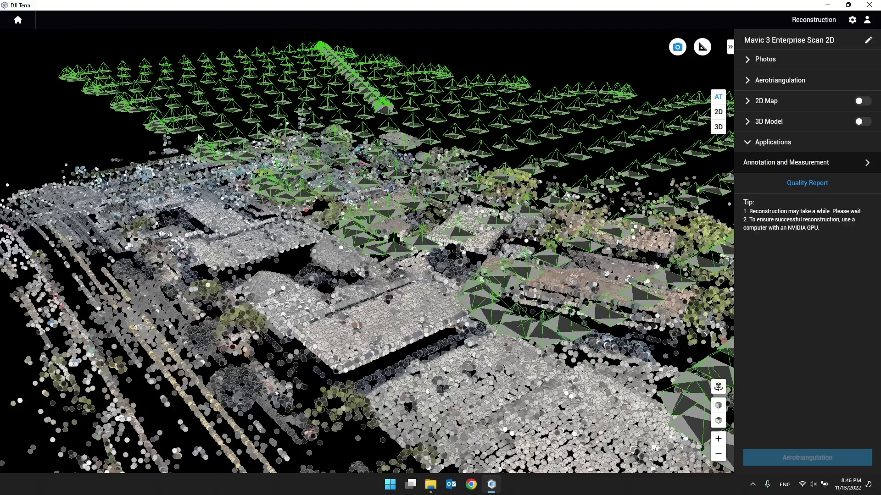
pyautogui.moveTo(497, 252); pyautogui.dragTo(347, 272, button='middle')
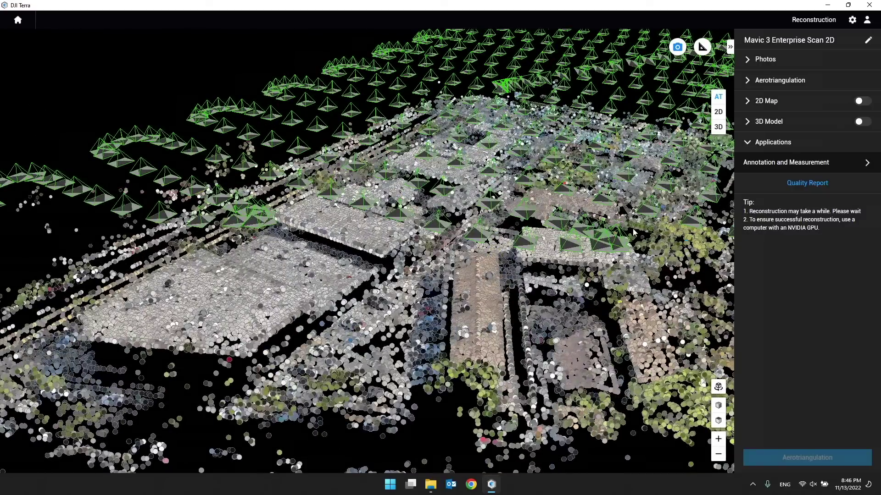
# Enable both the 3D Model and the 2D Map reconstruction for the mission
pyautogui.click(861, 123)
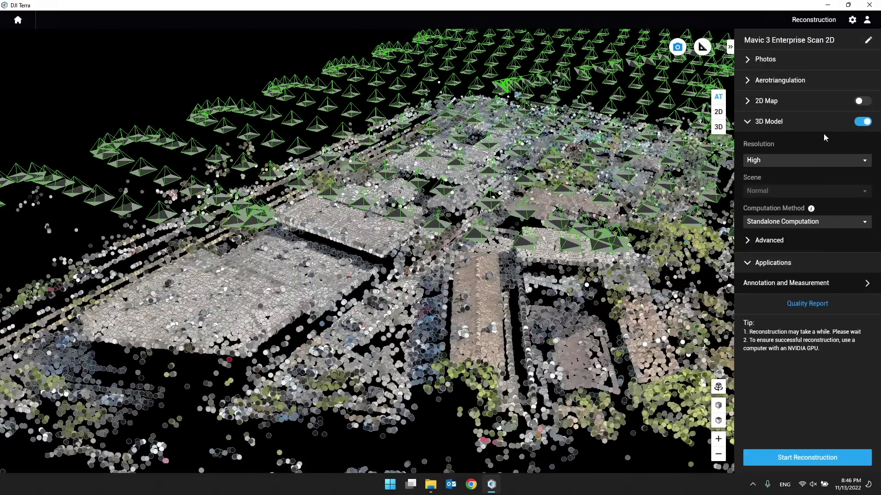
pyautogui.click(859, 102)
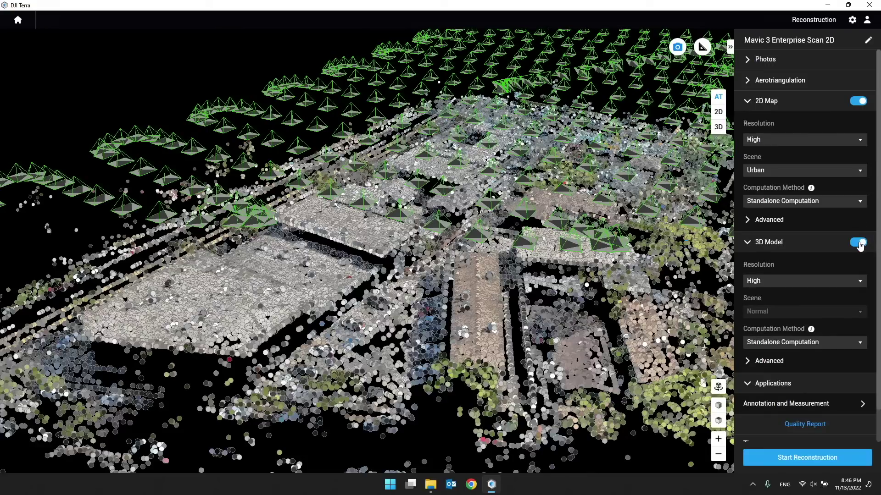
# Turn off the 2D Map and leave only the 3D Model reconstruction enabled
pyautogui.click(860, 101)
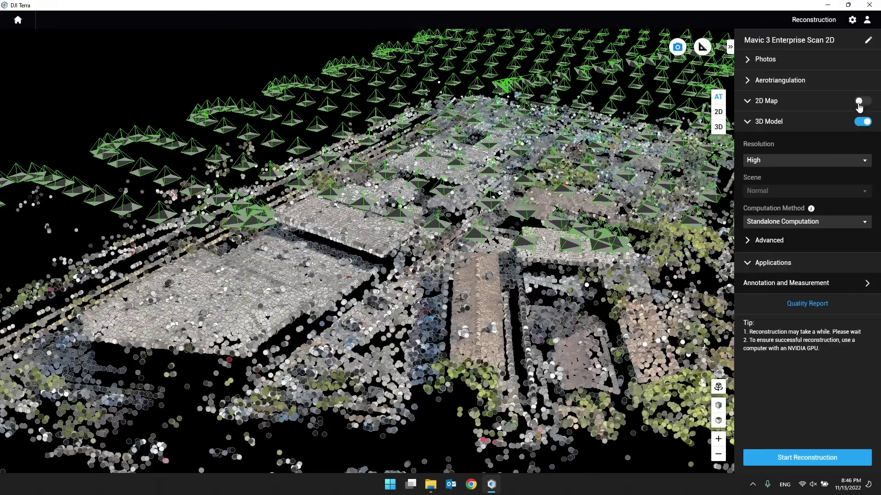
pyautogui.click(859, 121)
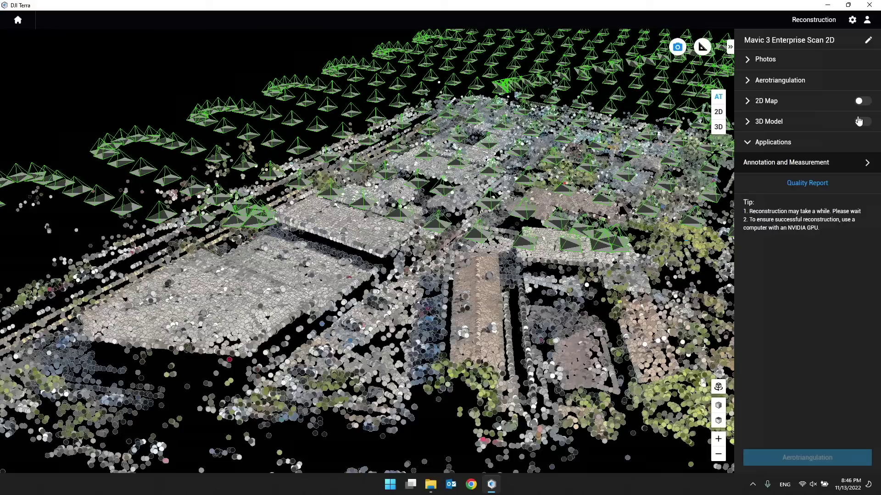
pyautogui.moveTo(427, 210); pyautogui.dragTo(461, 182, button='middle')
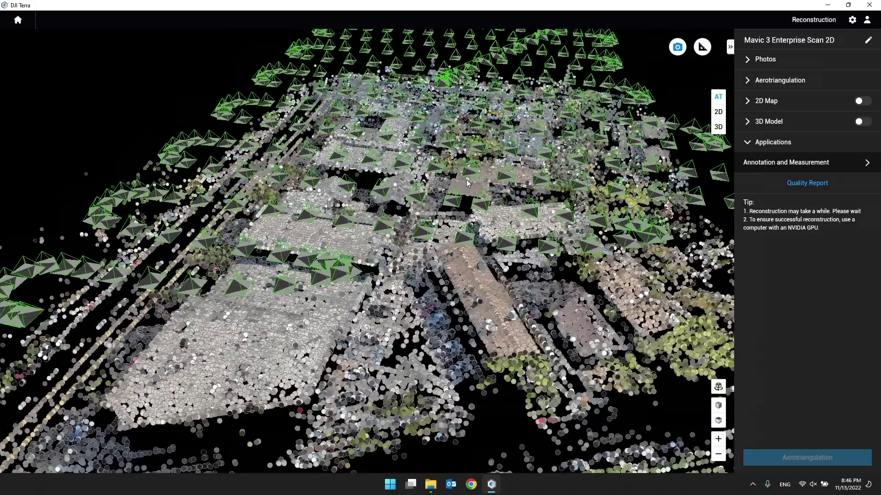
pyautogui.click(862, 121)
# Inspect the point cloud's roofs, building edges and gaps beneath the camera positions, both close up and from several angles
pyautogui.moveTo(499, 220); pyautogui.dragTo(458, 219, button='middle')
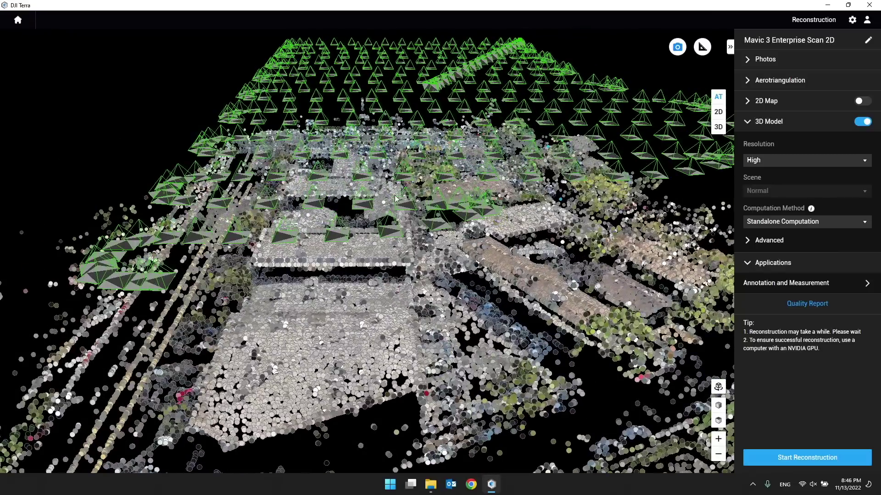
pyautogui.moveTo(397, 199); pyautogui.dragTo(408, 197, button='middle')
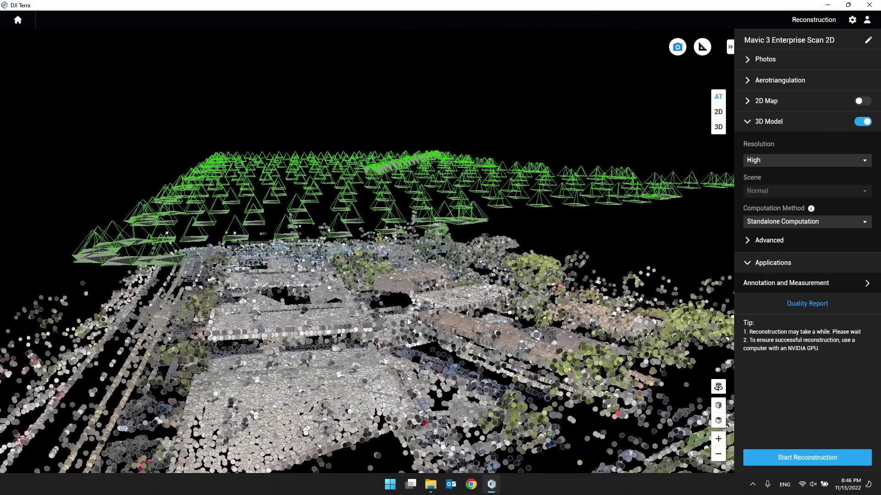
pyautogui.scroll(5, 407, 321)
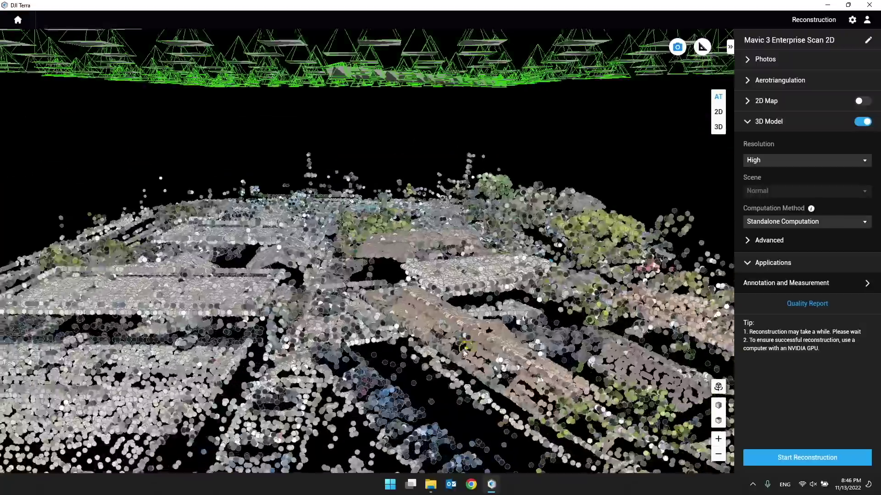
pyautogui.scroll(-5, 464, 353)
pyautogui.moveTo(464, 353); pyautogui.dragTo(358, 299, button='middle')
pyautogui.scroll(5, 363, 290)
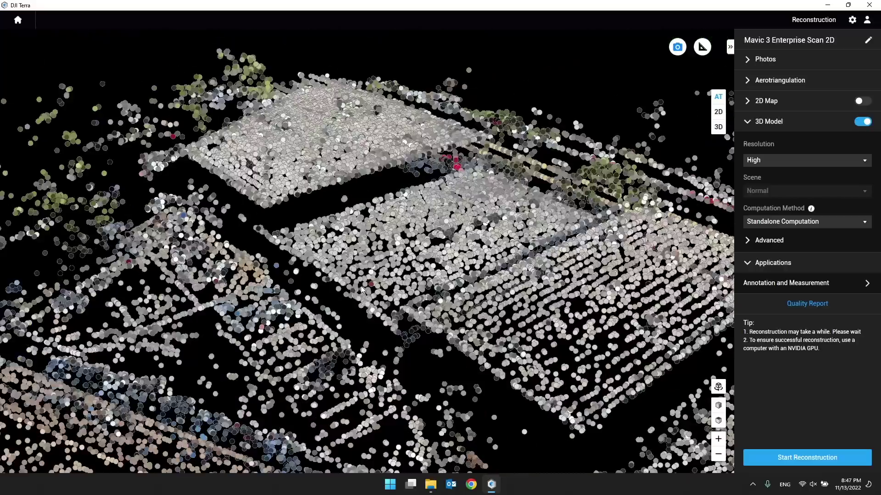
pyautogui.moveTo(343, 197)
pyautogui.mouseDown(button='middle')
pyautogui.moveTo(327, 194)
pyautogui.moveTo(388, 179)
pyautogui.moveTo(424, 150)
pyautogui.mouseUp(button='middle')
pyautogui.scroll(10, 298, 236)
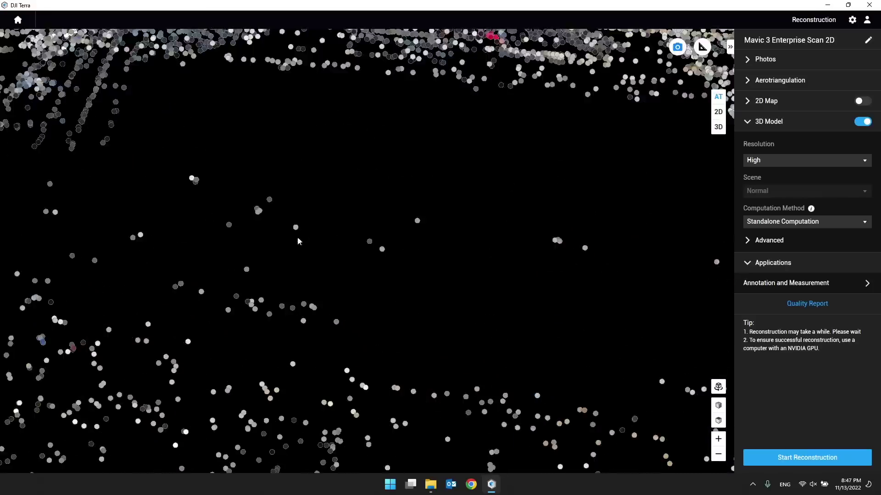
pyautogui.moveTo(298, 235); pyautogui.dragTo(241, 218, button='middle')
pyautogui.scroll(-5, 233, 210)
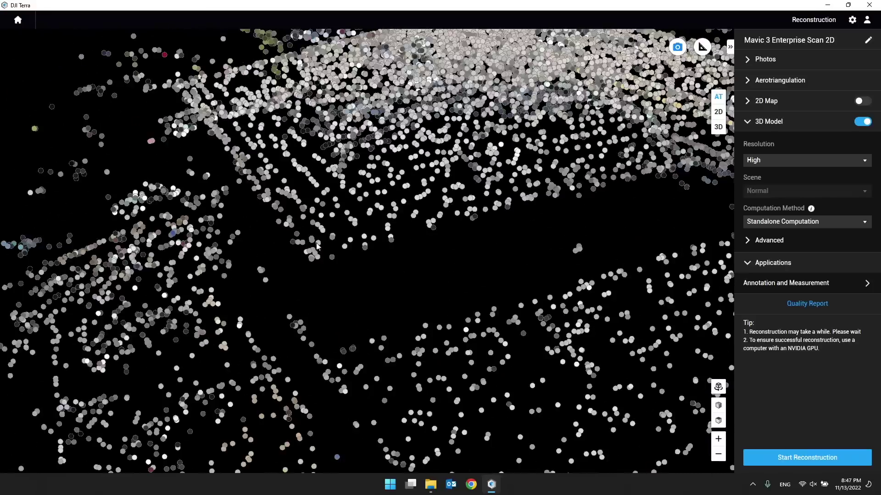
pyautogui.scroll(-5, 439, 227)
pyautogui.moveTo(438, 227)
pyautogui.mouseDown(button='middle')
pyautogui.moveTo(440, 184)
pyautogui.moveTo(372, 254)
pyautogui.mouseUp(button='middle')
pyautogui.scroll(-8, 369, 263)
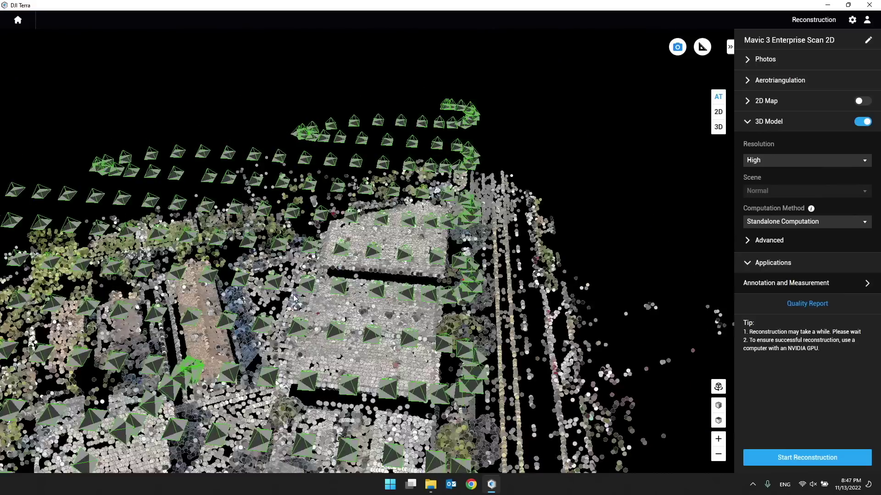
pyautogui.moveTo(294, 299); pyautogui.dragTo(303, 304, button='middle')
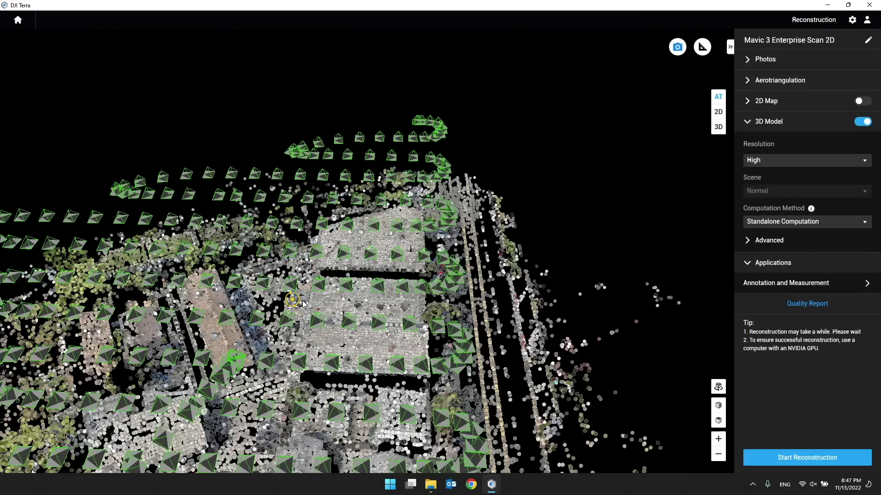
pyautogui.moveTo(302, 304); pyautogui.dragTo(688, 183, button='middle')
# Enable only the 2D Map reconstruction, with the 3D Model off, and choose High resolution for the map
pyautogui.click(858, 101)
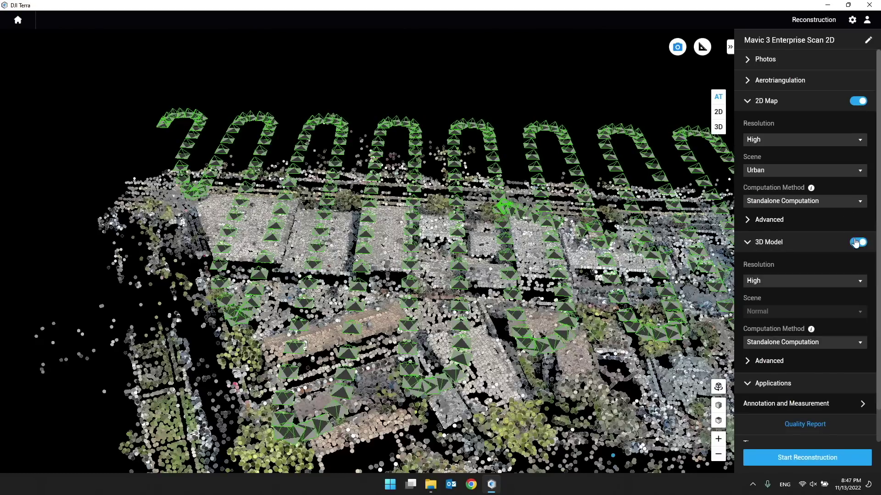
pyautogui.click(856, 244)
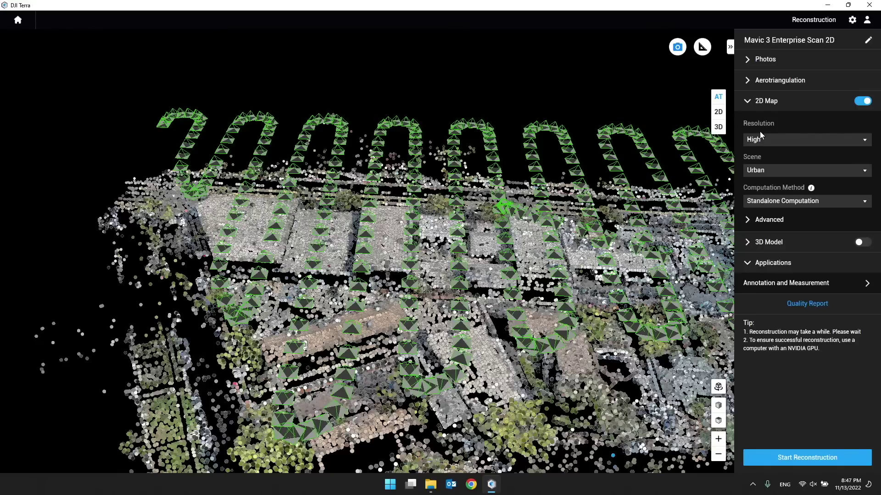
pyautogui.click(782, 141)
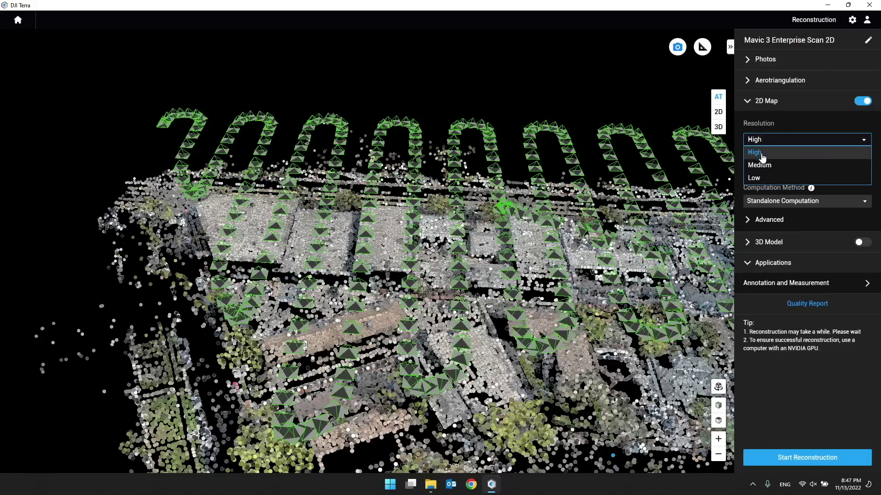
pyautogui.click(762, 157)
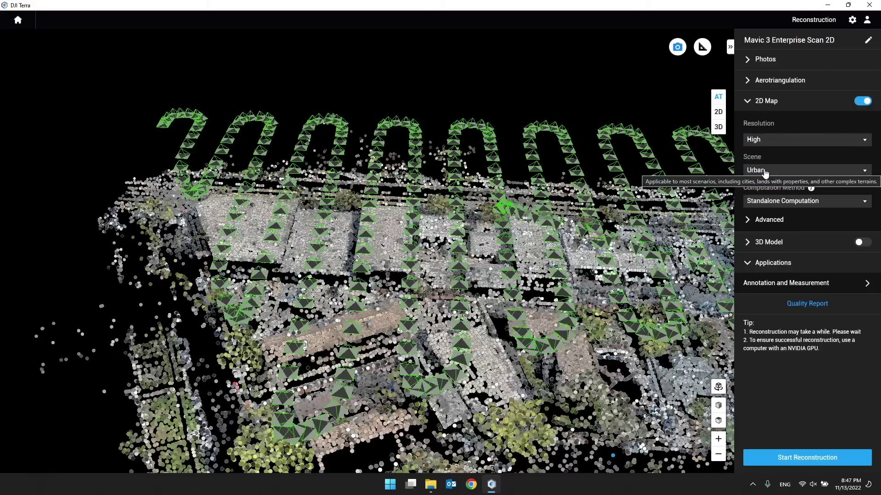
# Choose the Urban scene and Standalone Computation for the 2D Map
pyautogui.click(765, 171)
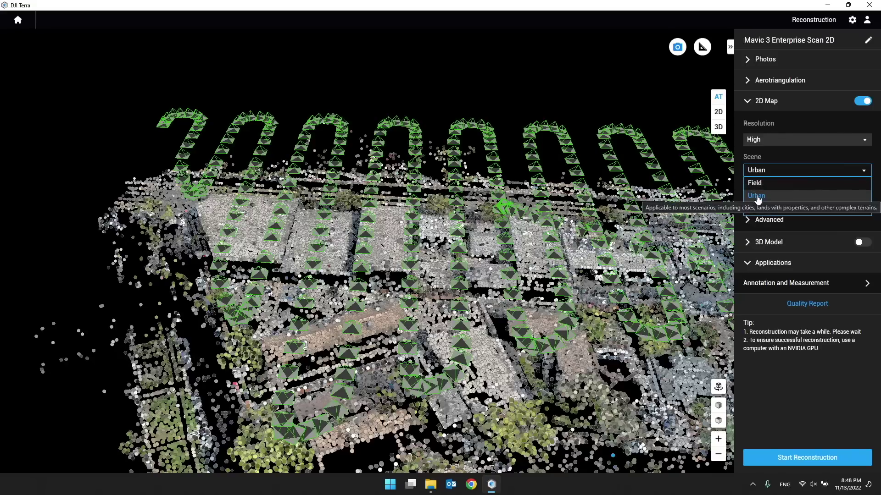
pyautogui.click(756, 197)
pyautogui.click(757, 175)
pyautogui.click(762, 197)
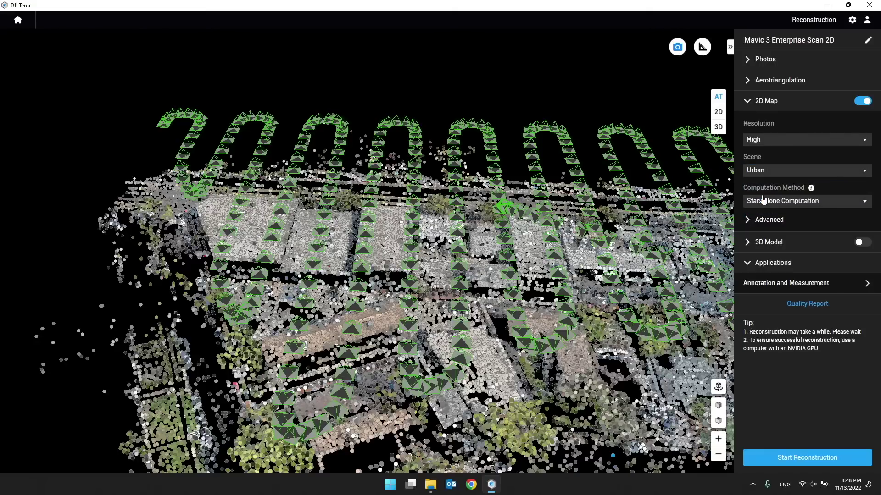
pyautogui.click(773, 202)
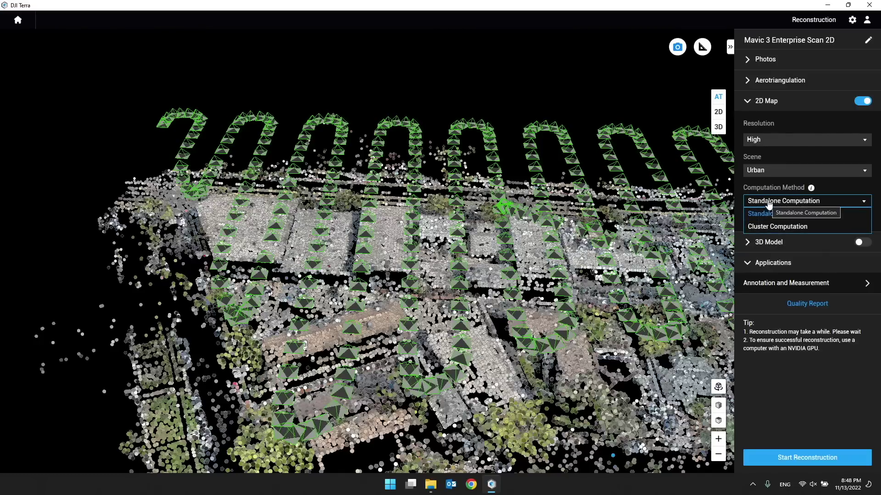
pyautogui.click(762, 213)
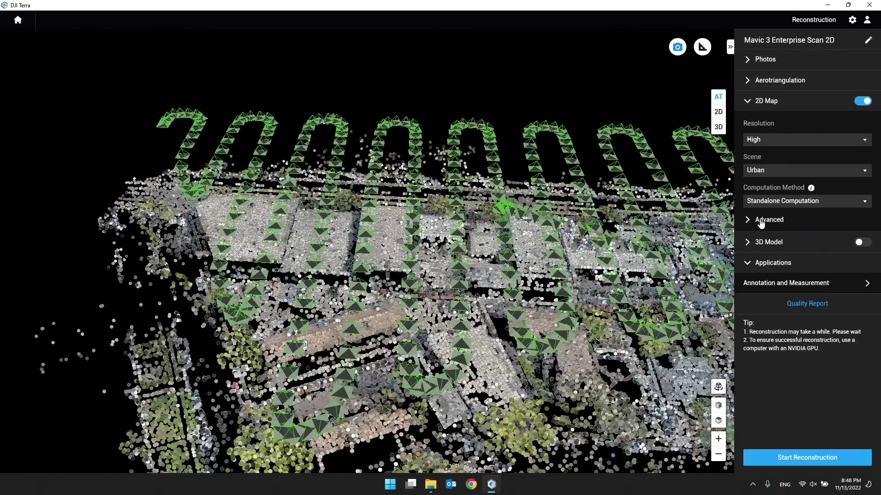
# Open the Region of Interest editor from the 2D Map's advanced settings and hide the camera positions
pyautogui.click(760, 221)
pyautogui.scroll(-4, 760, 223)
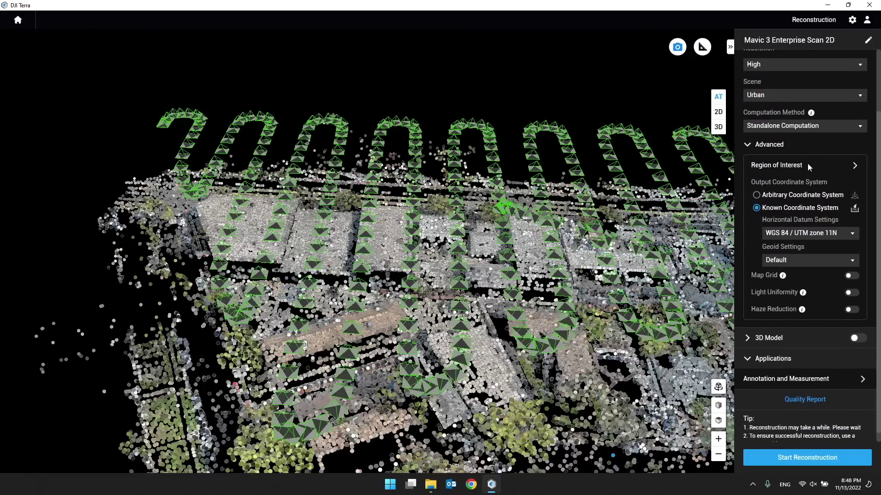
pyautogui.scroll(-1, 769, 146)
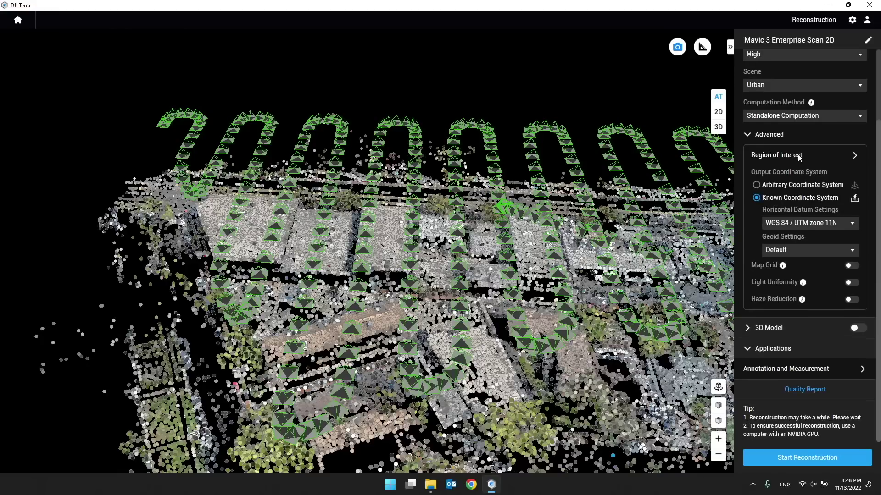
pyautogui.click(793, 155)
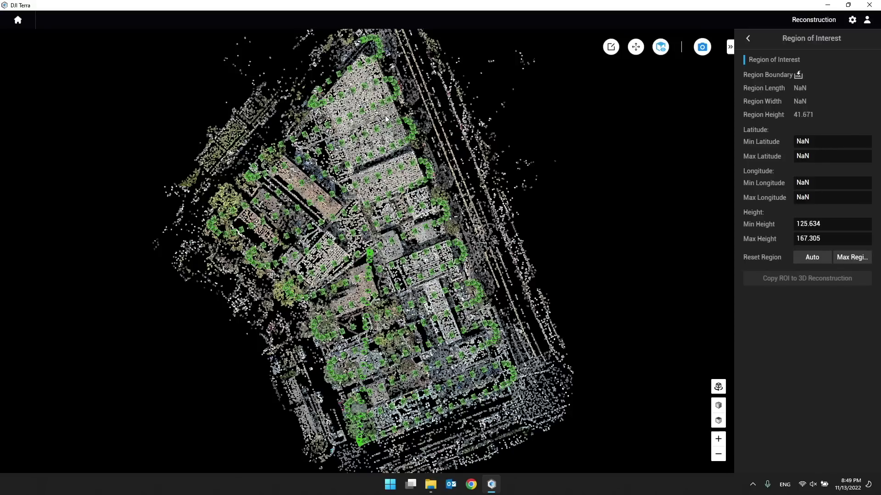
pyautogui.scroll(2, 386, 118)
pyautogui.scroll(3, 357, 110)
pyautogui.scroll(-1, 357, 110)
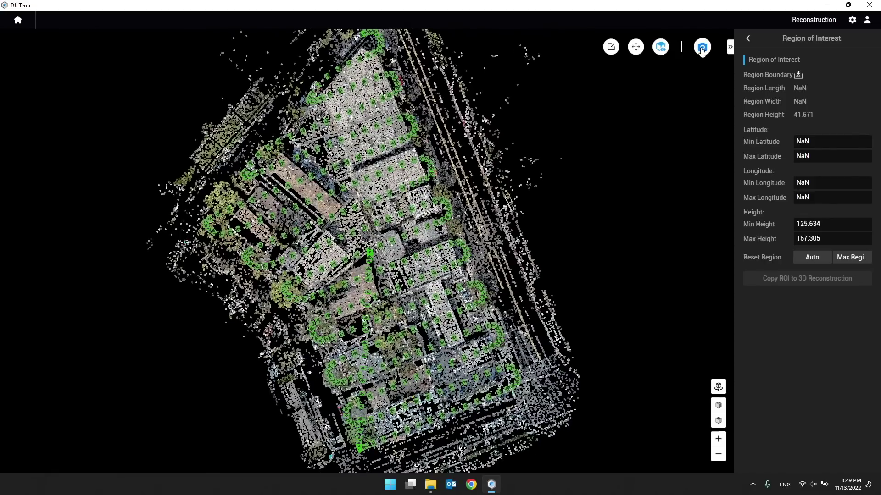
pyautogui.click(702, 47)
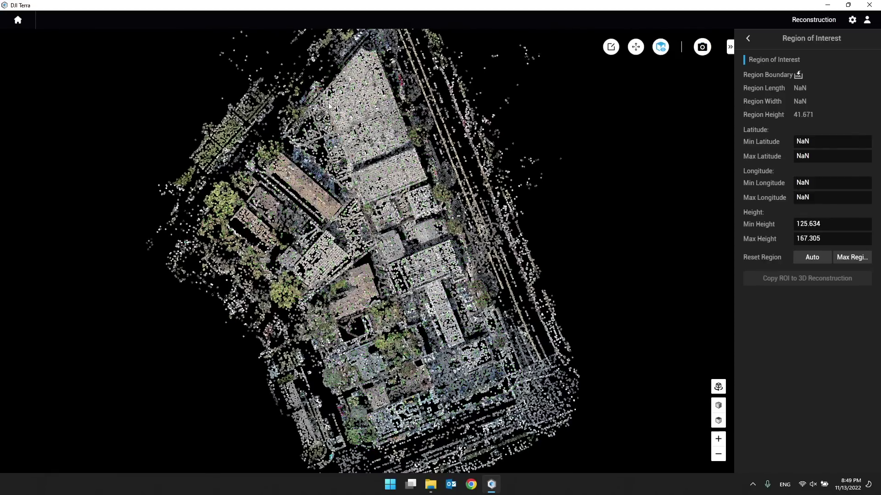
# Draw a five-corner region of interest around the large pointed building block at the site's northern end and refine its southern corners
pyautogui.click(608, 45)
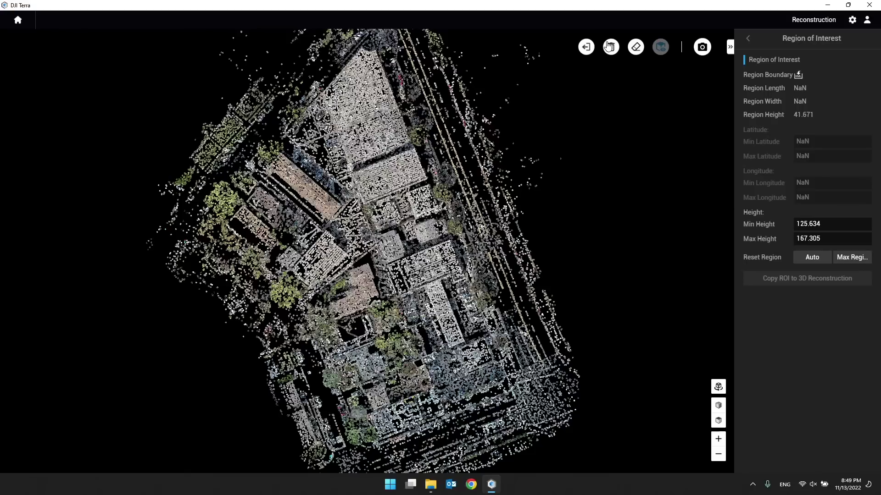
pyautogui.click(372, 37)
pyautogui.click(290, 120)
pyautogui.click(344, 186)
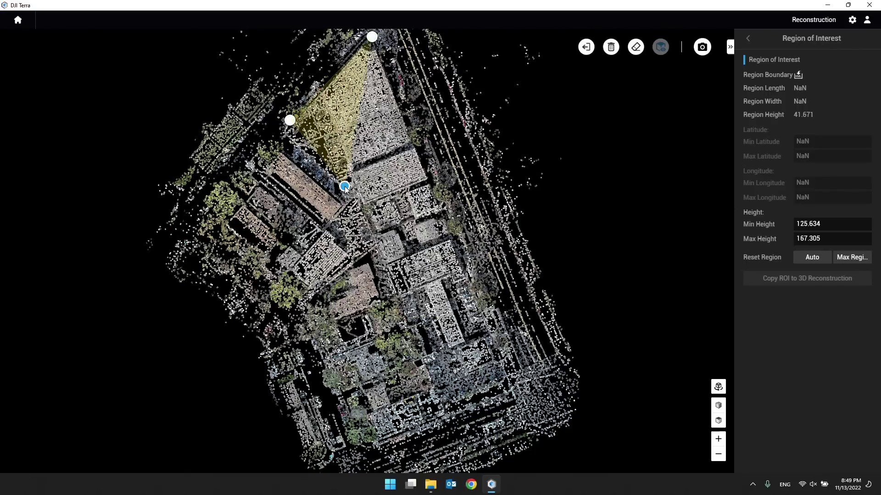
pyautogui.click(361, 201)
pyautogui.click(432, 180)
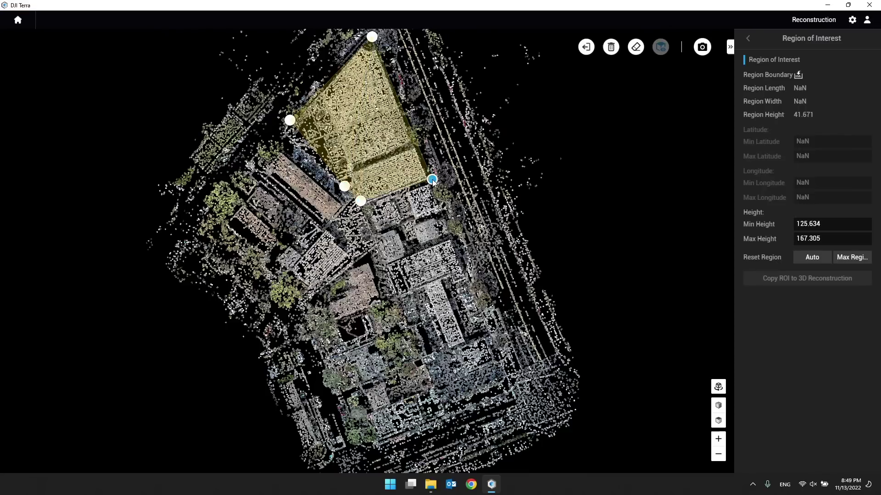
pyautogui.moveTo(428, 179); pyautogui.dragTo(428, 181)
pyautogui.moveTo(362, 205); pyautogui.dragTo(362, 210)
pyautogui.moveTo(426, 180); pyautogui.dragTo(431, 182)
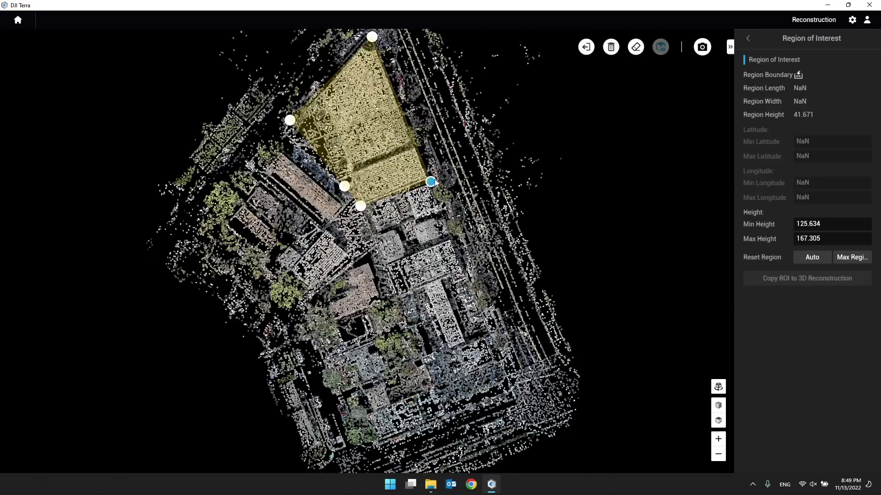
# Extend the region's corners so the polygon encloses all the buildings, following the outer edges of the site
pyautogui.moveTo(430, 181); pyautogui.dragTo(529, 377)
pyautogui.moveTo(364, 208); pyautogui.dragTo(365, 443)
pyautogui.moveTo(345, 185); pyautogui.dragTo(298, 312)
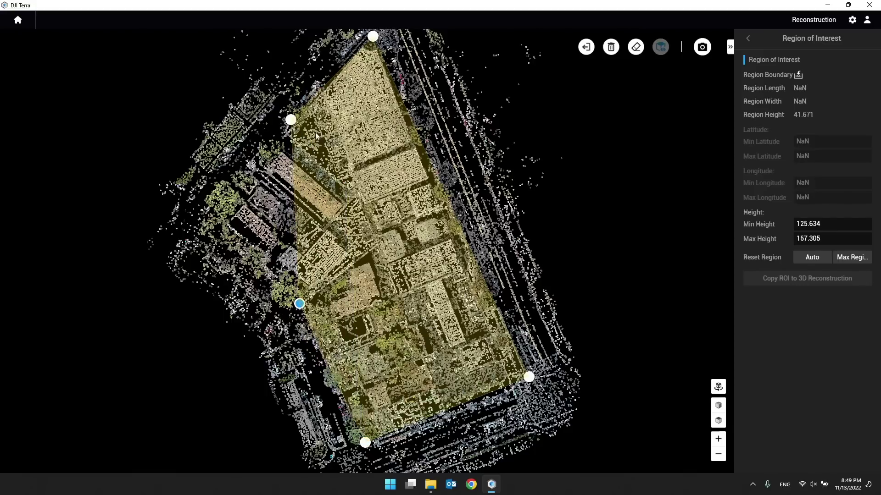
pyautogui.moveTo(290, 120); pyautogui.dragTo(192, 229)
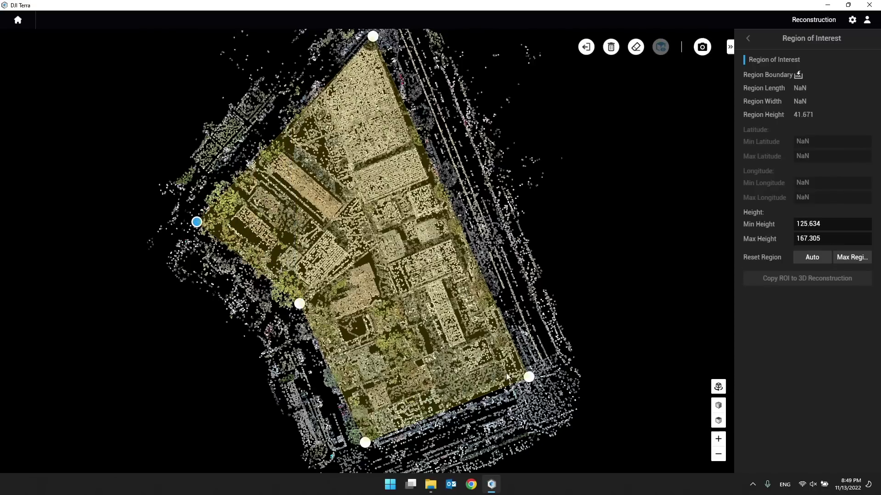
pyautogui.click(529, 377)
pyautogui.moveTo(528, 378); pyautogui.dragTo(515, 374)
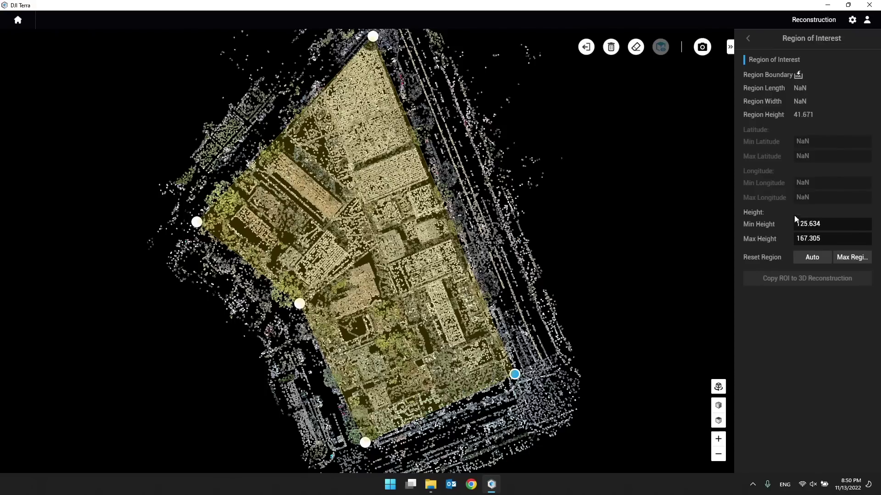
# Reset the region of interest to Max Region mode, finish editing it, and return to the 2D Map settings
pyautogui.click(834, 258)
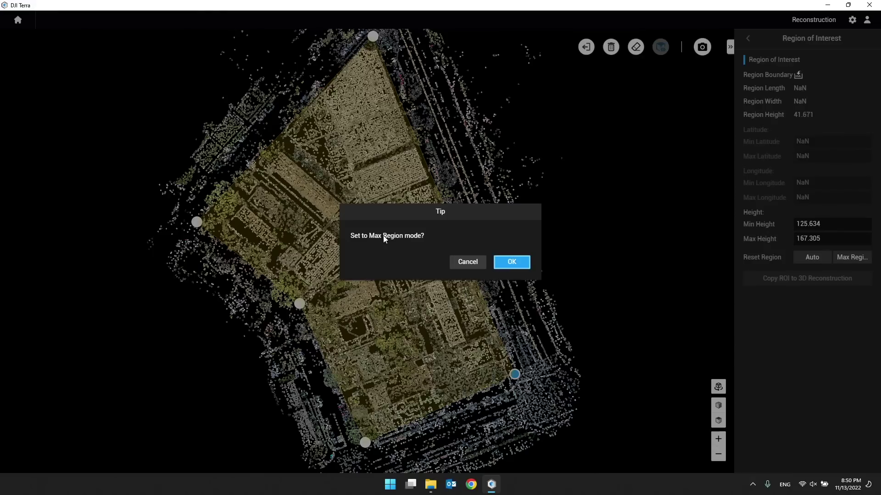
pyautogui.click(517, 272)
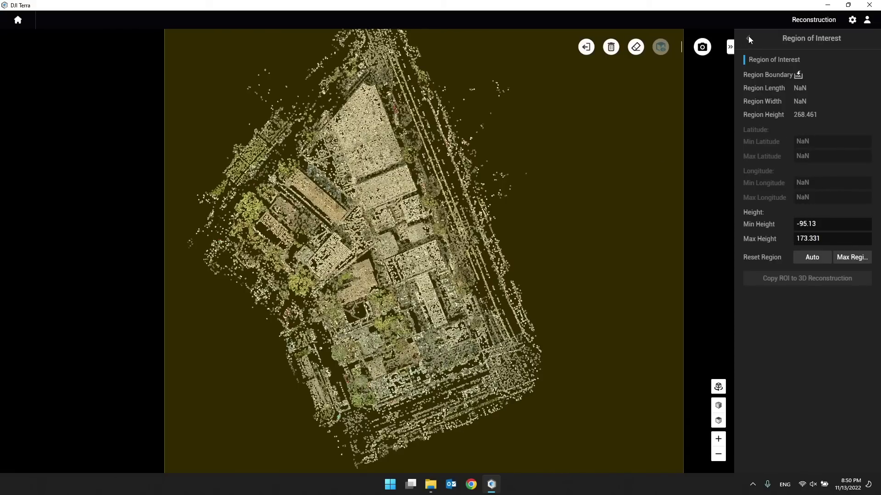
pyautogui.click(587, 47)
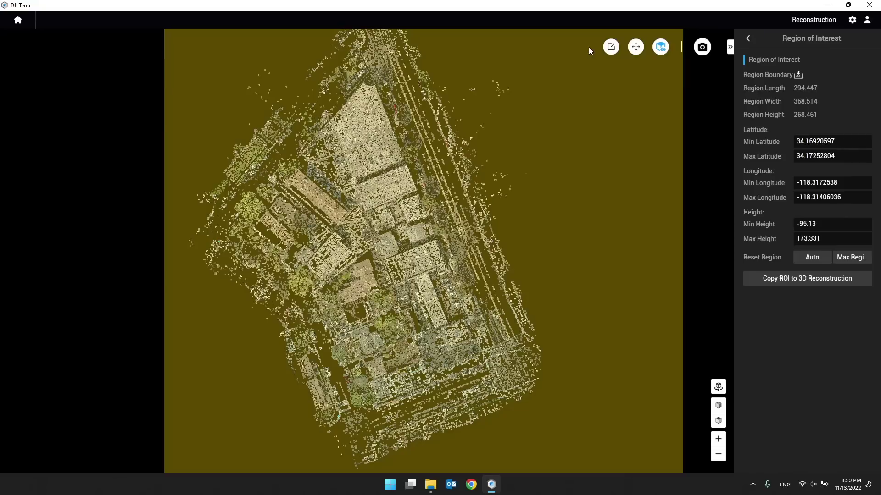
pyautogui.click(749, 37)
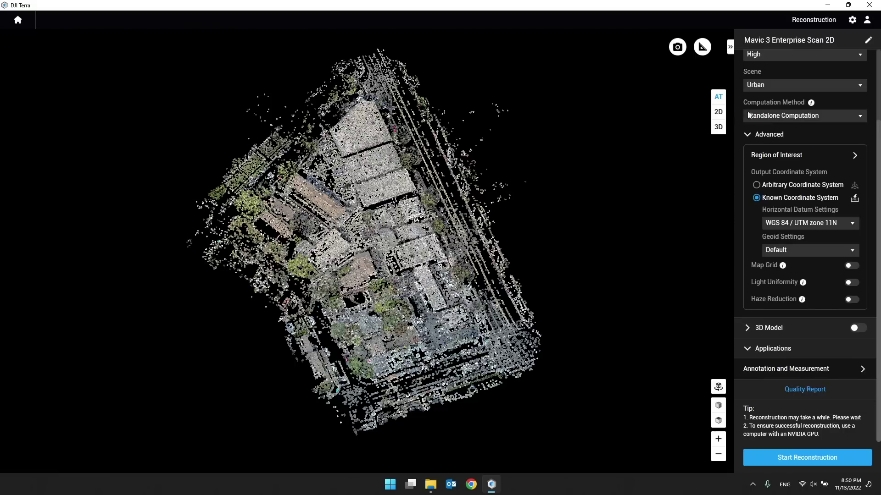
# Set the 2D Map's output to Arbitrary Coordinate System and expand Calculate Seven Parameters in its seven-parameter transformation settings
pyautogui.click(771, 185)
pyautogui.click(783, 255)
pyautogui.click(798, 187)
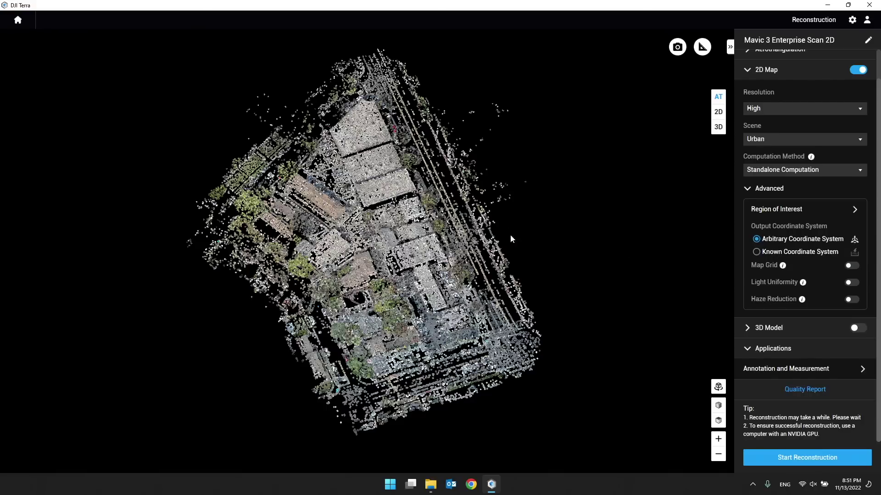
pyautogui.click(855, 241)
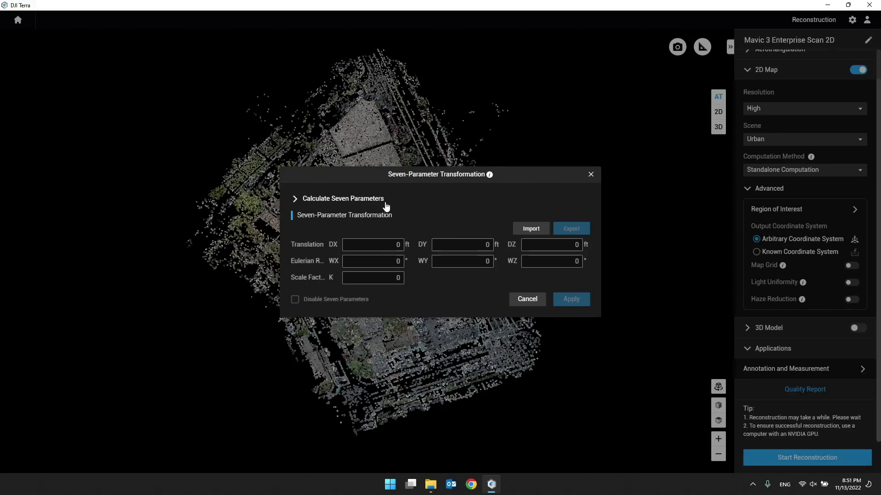
pyautogui.click(337, 205)
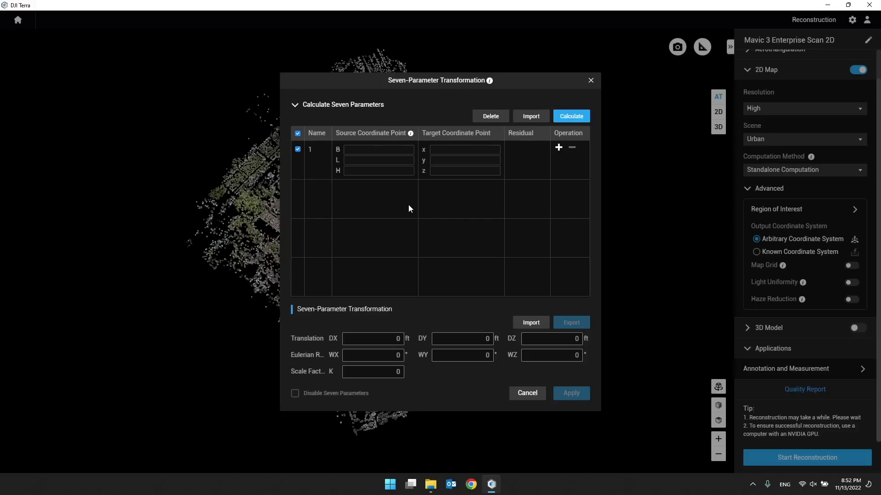
# Add coordinate points 2 and 3 to the seven-parameter calculation and read the tip on supported source coordinates
pyautogui.click(532, 115)
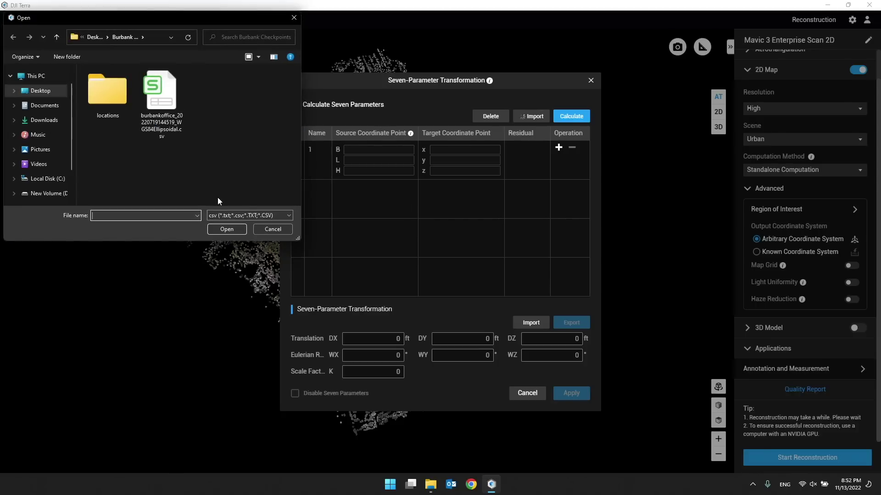
pyautogui.click(271, 229)
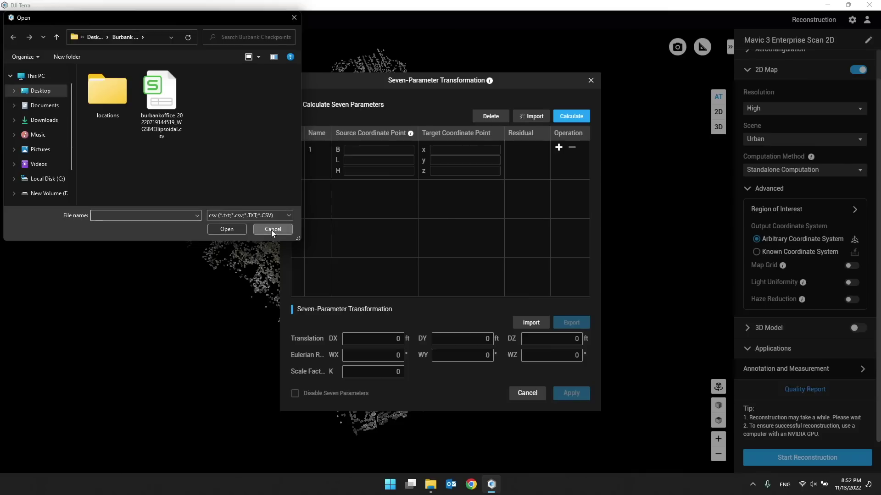
pyautogui.click(558, 148)
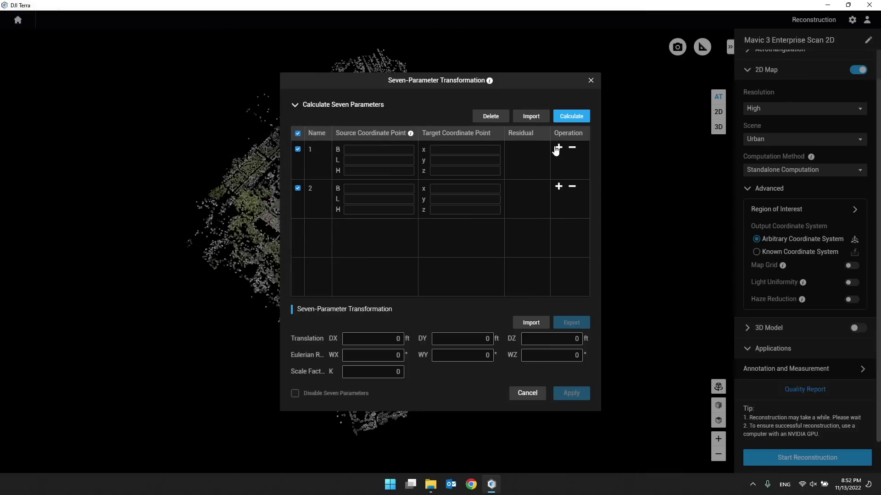
pyautogui.click(558, 186)
pyautogui.click(352, 152)
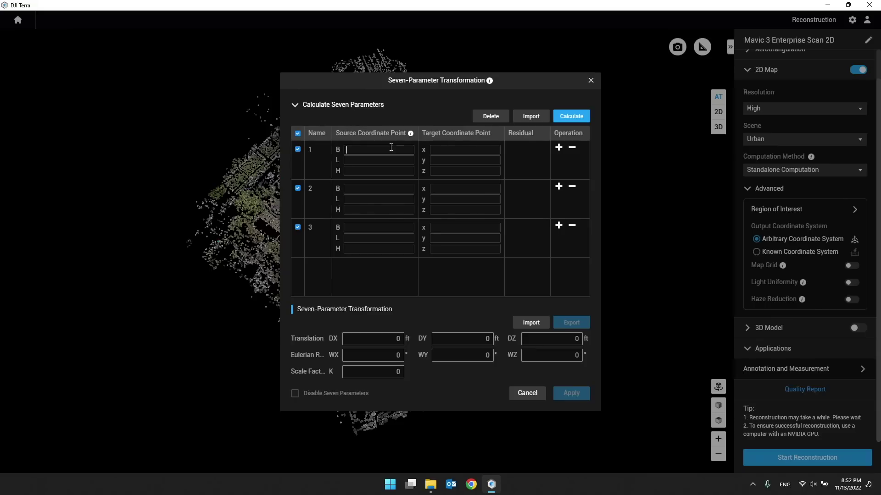
pyautogui.click(411, 134)
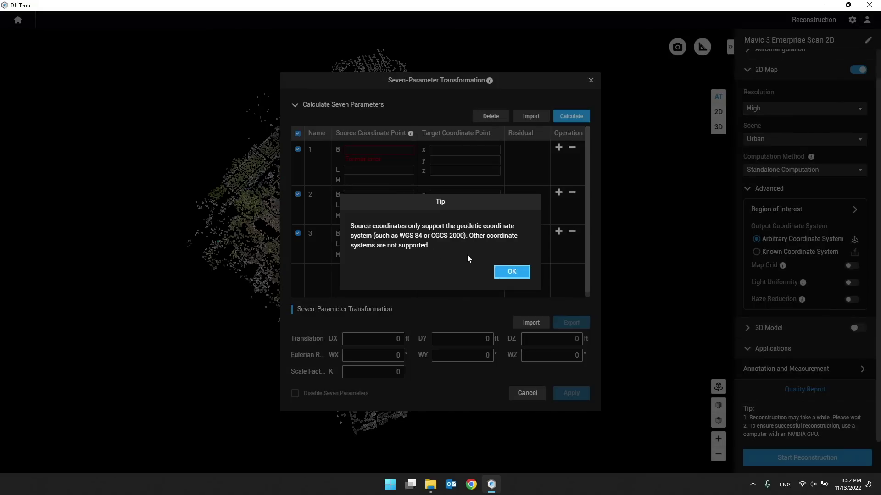
pyautogui.click(514, 276)
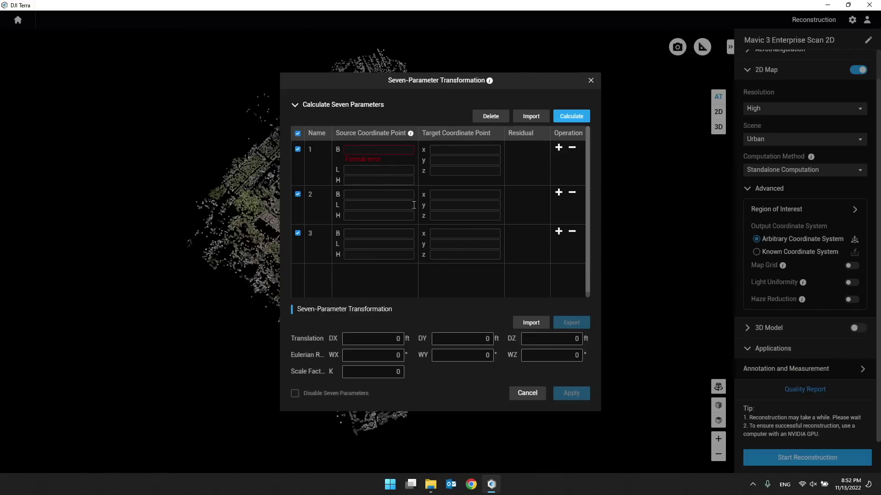
# Discard the seven-parameter transformation changes and set the output back to Known Coordinate System
pyautogui.click(387, 169)
pyautogui.click(458, 152)
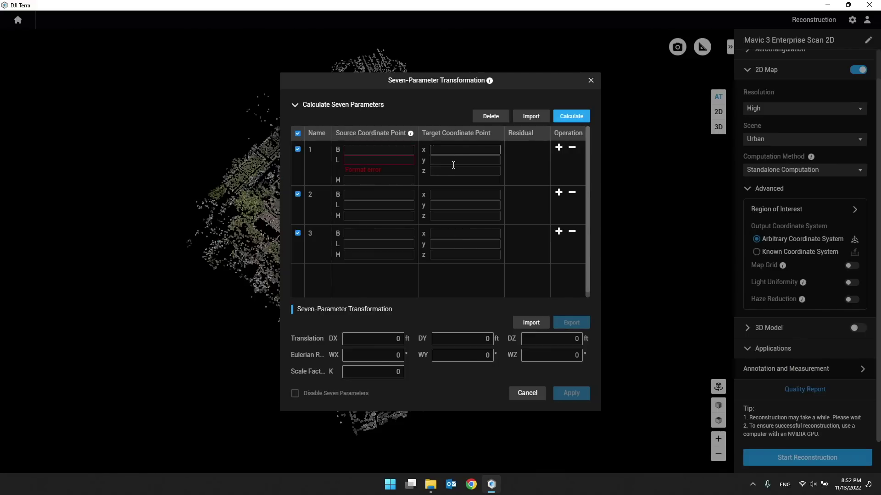
pyautogui.click(455, 162)
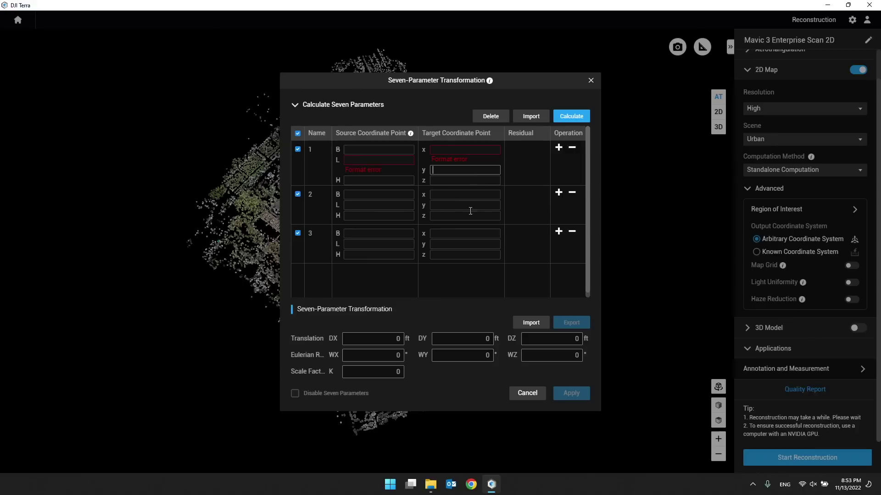
pyautogui.click(511, 396)
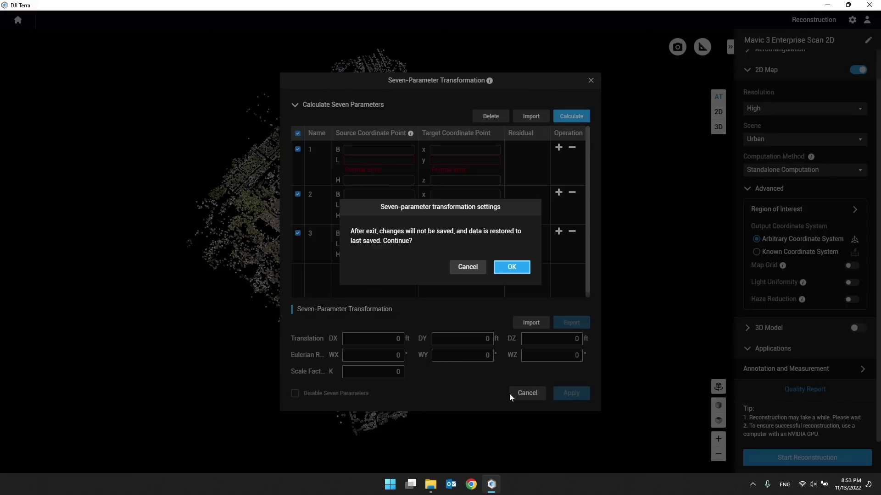
pyautogui.click(523, 267)
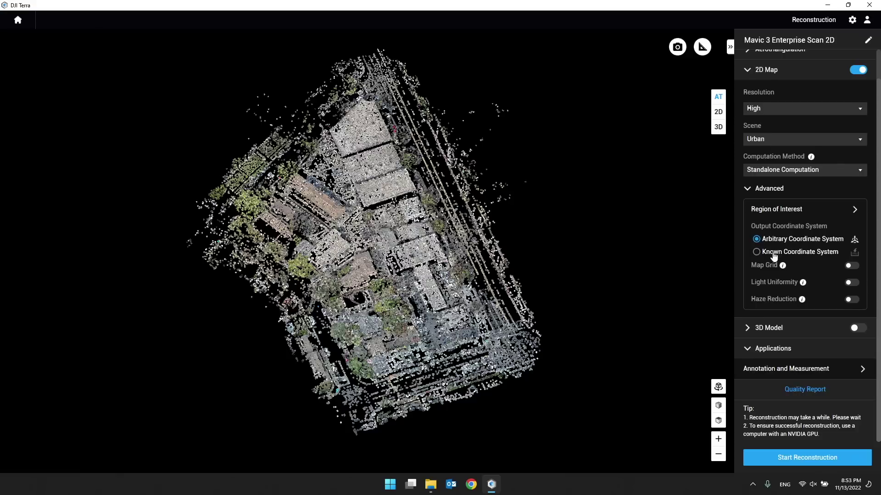
pyautogui.click(775, 254)
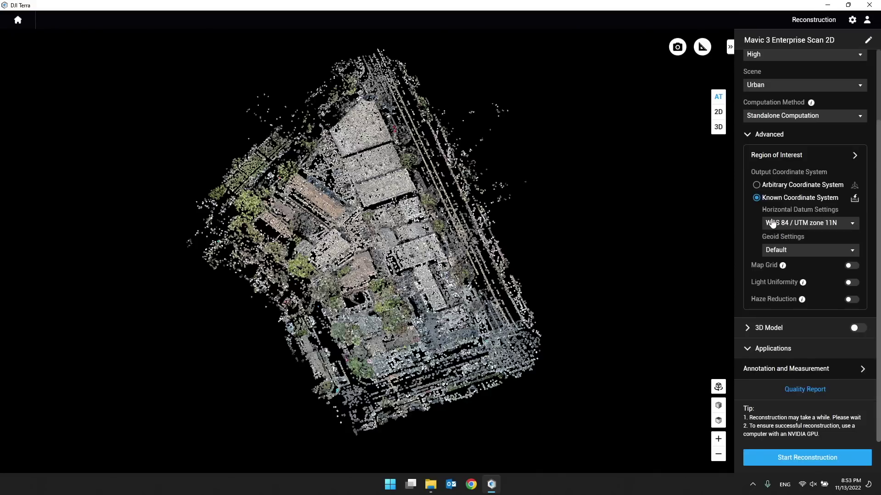
# Browse the projected coordinate systems in the horizontal datum's coordinate system database, then leave it without choosing one
pyautogui.click(818, 228)
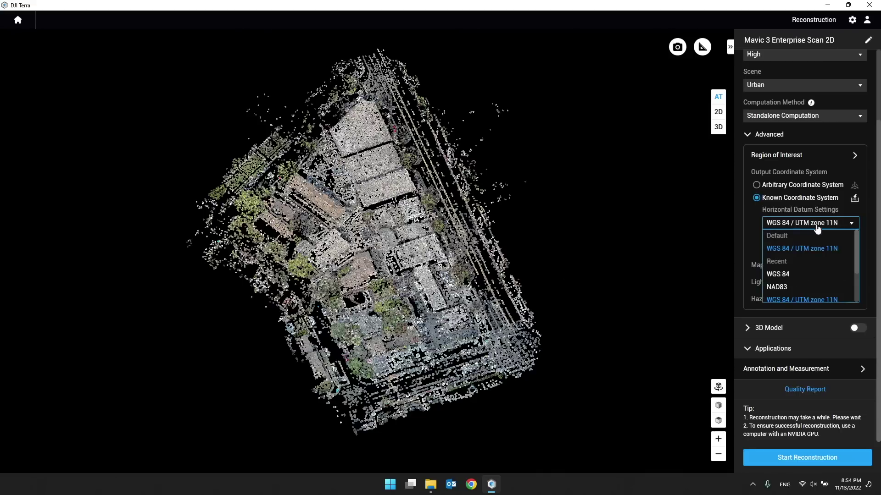
pyautogui.scroll(-3, 799, 281)
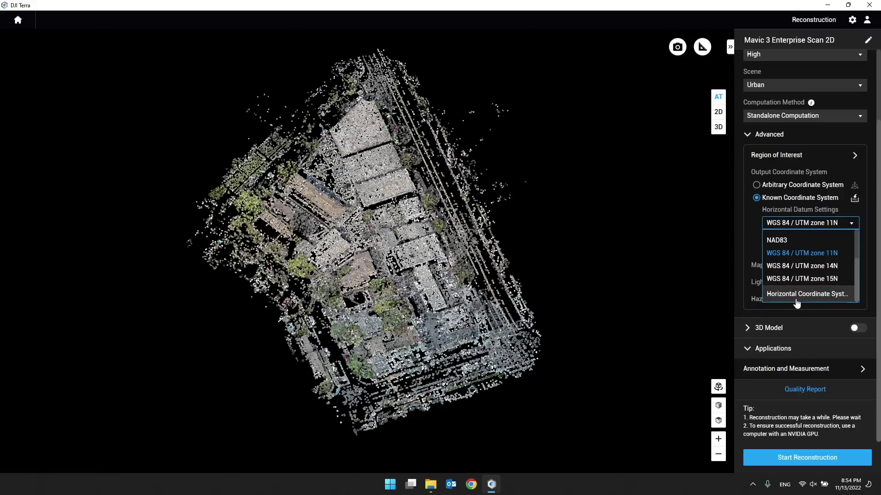
pyautogui.click(810, 295)
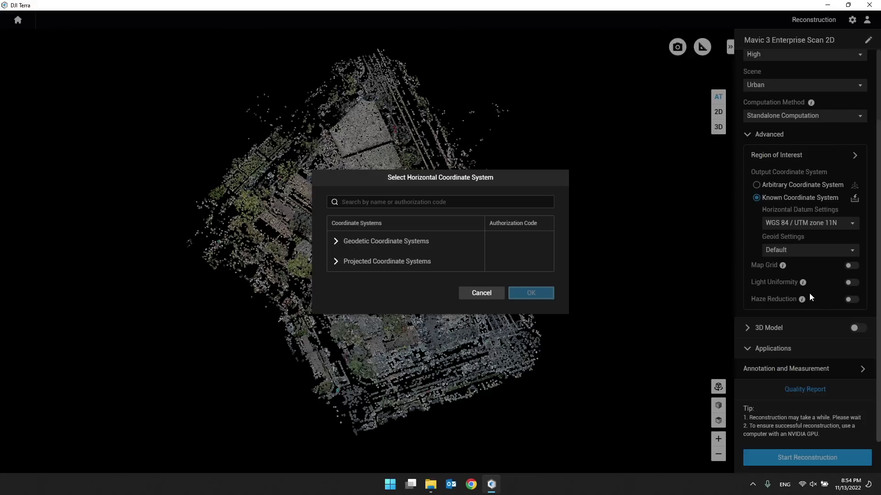
pyautogui.click(348, 262)
pyautogui.scroll(-5, 363, 241)
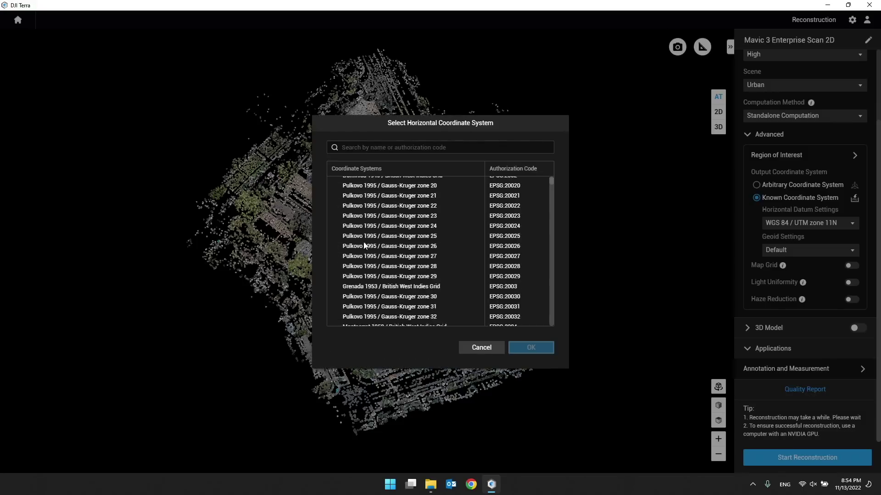
pyautogui.scroll(-20, 363, 241)
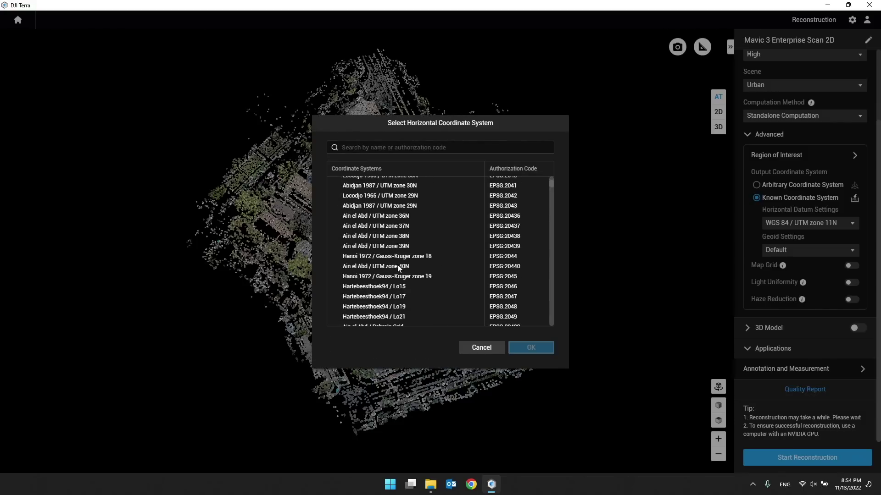
pyautogui.scroll(-10, 397, 265)
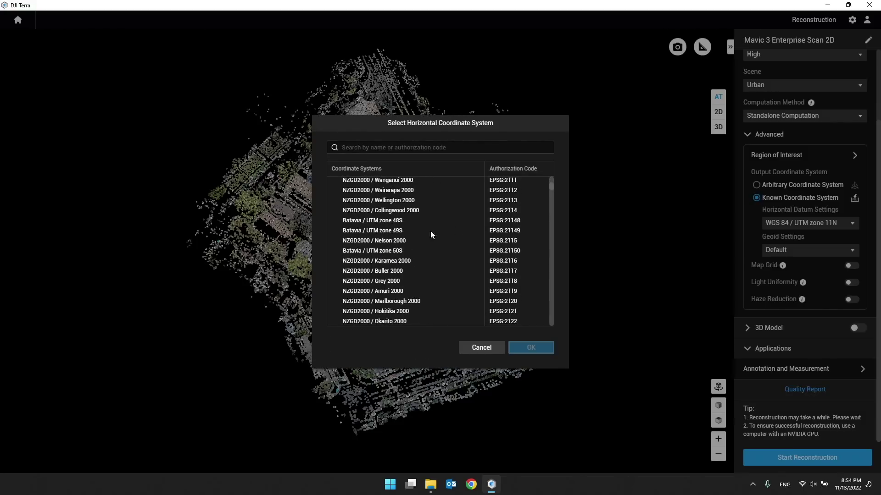
pyautogui.scroll(-6, 454, 227)
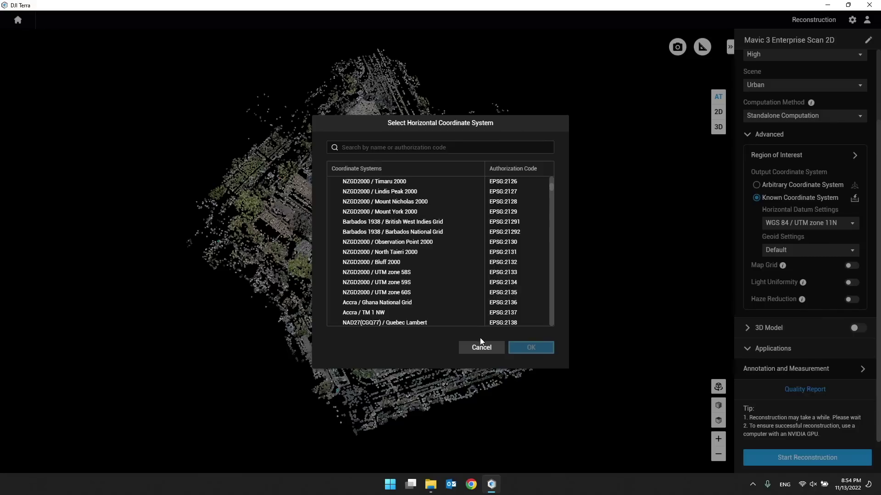
pyautogui.scroll(-4, 524, 264)
pyautogui.scroll(-2, 524, 264)
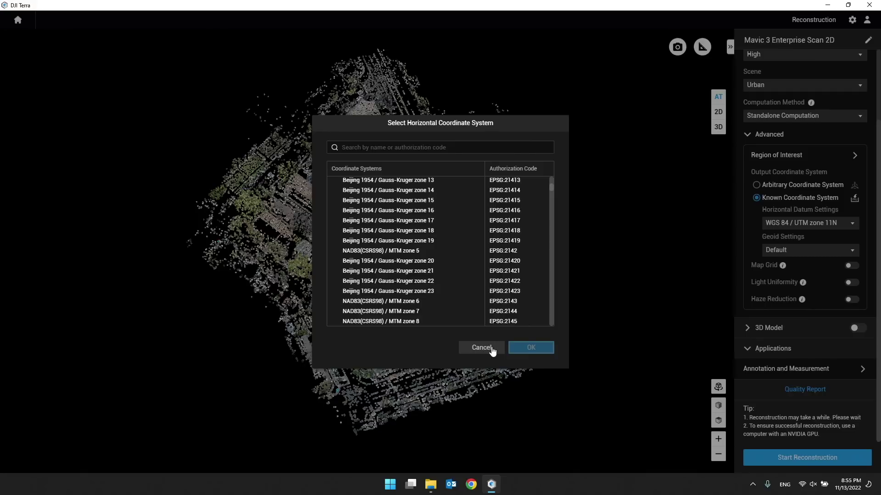
pyautogui.click(492, 351)
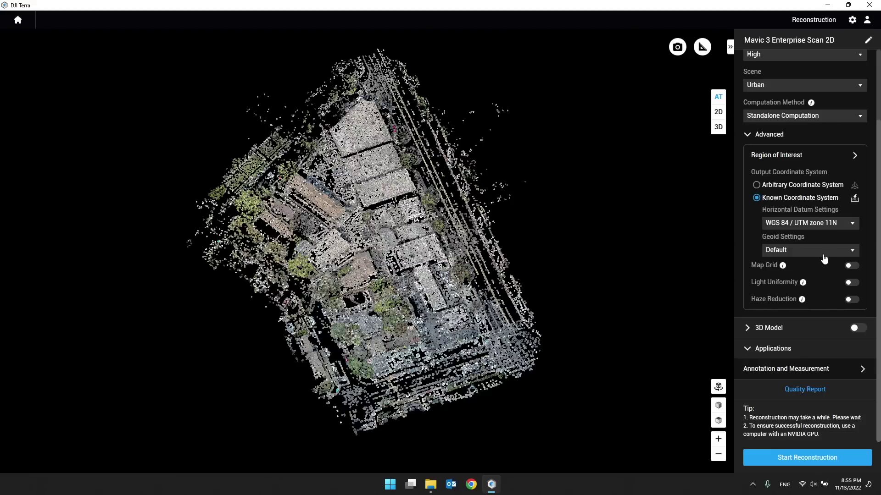
# Find NAVD in the vertical coordinate system database and set the geoid to NAVD88 height (ftUS) with us_noaa_g2018u0.tif
pyautogui.click(780, 251)
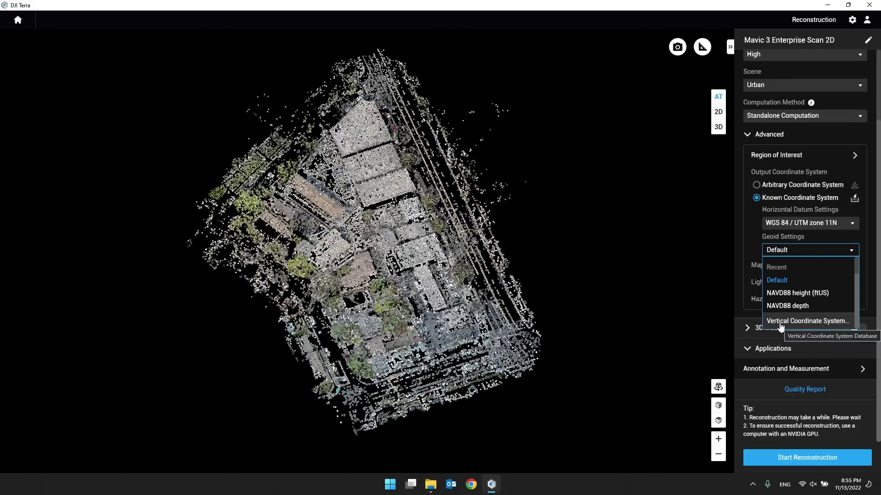
pyautogui.click(781, 321)
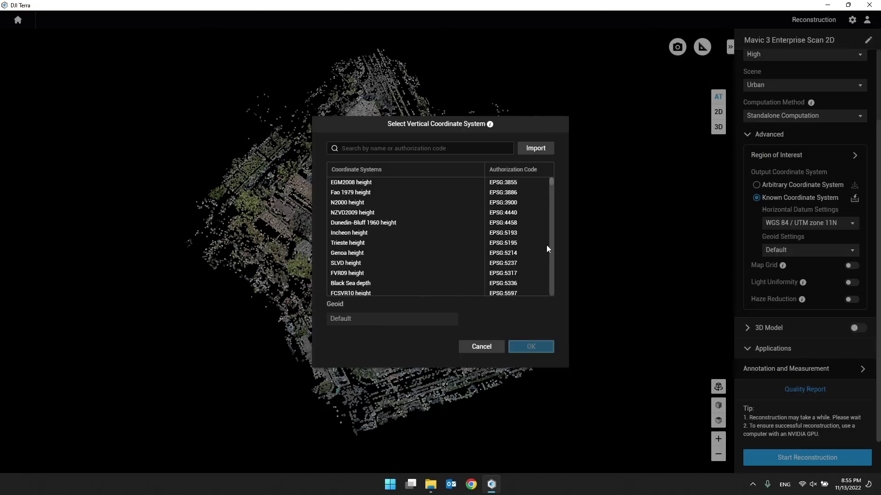
pyautogui.scroll(-2, 390, 218)
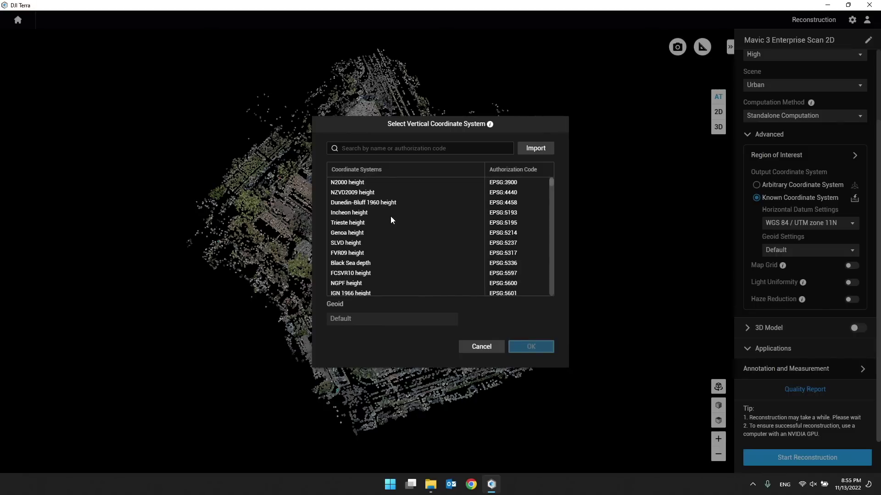
pyautogui.scroll(-10, 390, 219)
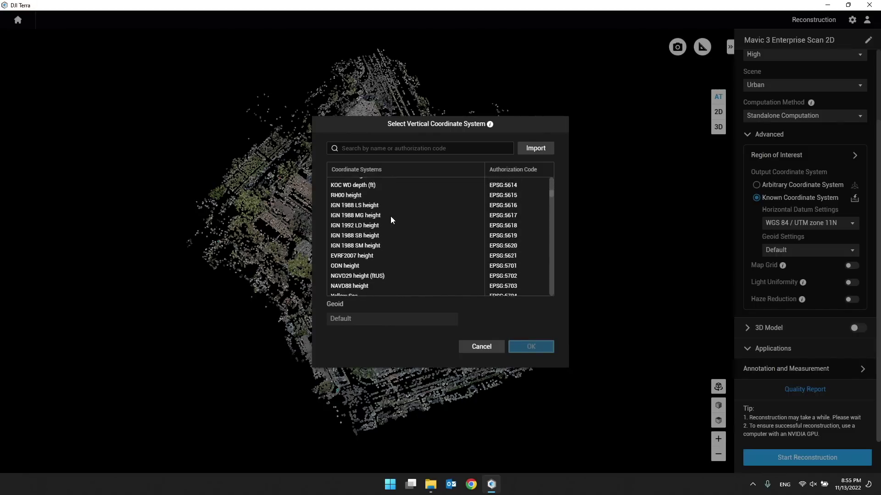
pyautogui.scroll(-15, 391, 219)
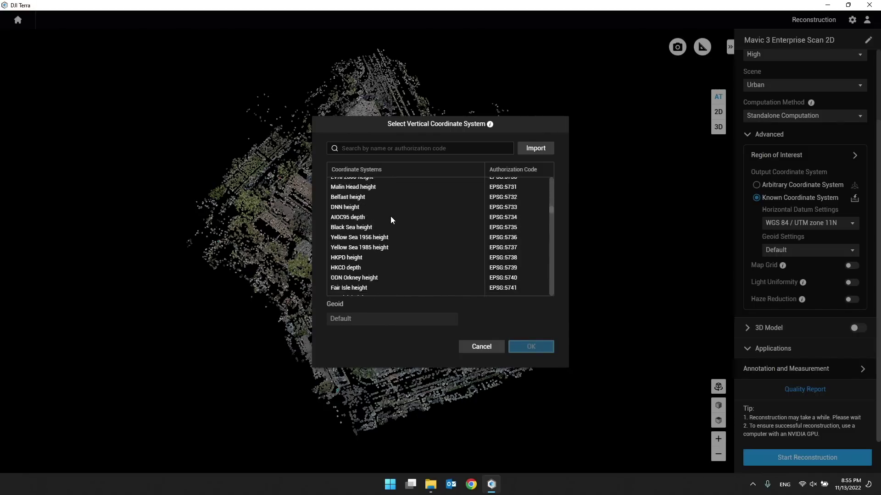
pyautogui.write('NAVD')
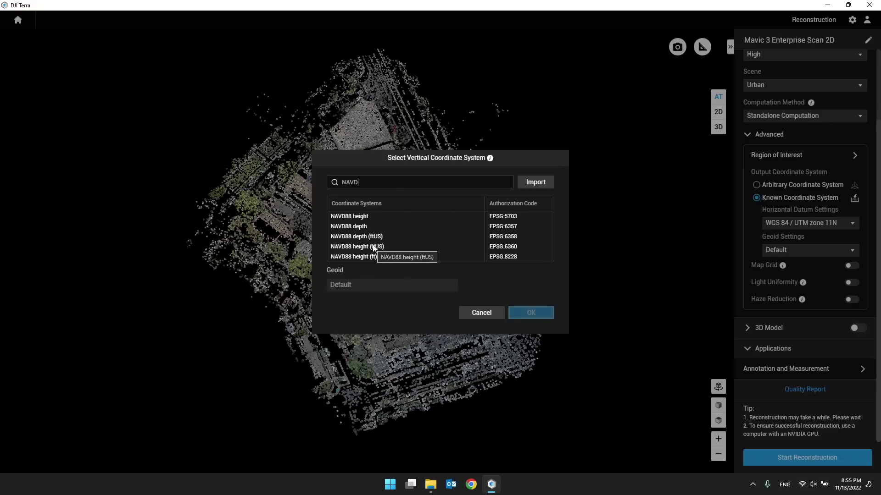
pyautogui.click(374, 246)
pyautogui.click(373, 285)
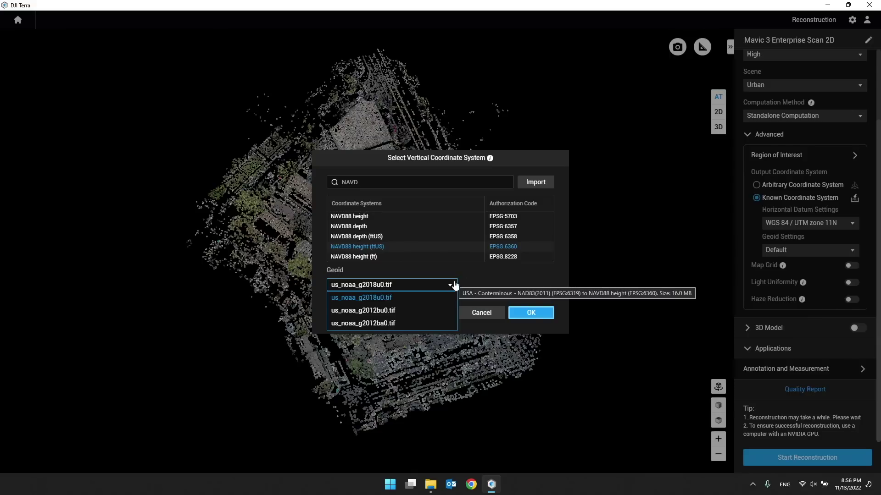
pyautogui.click(467, 286)
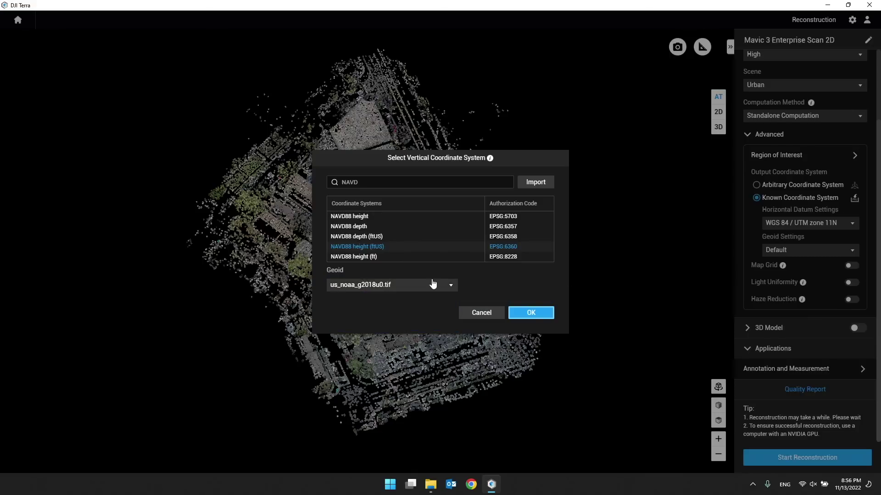
pyautogui.click(380, 287)
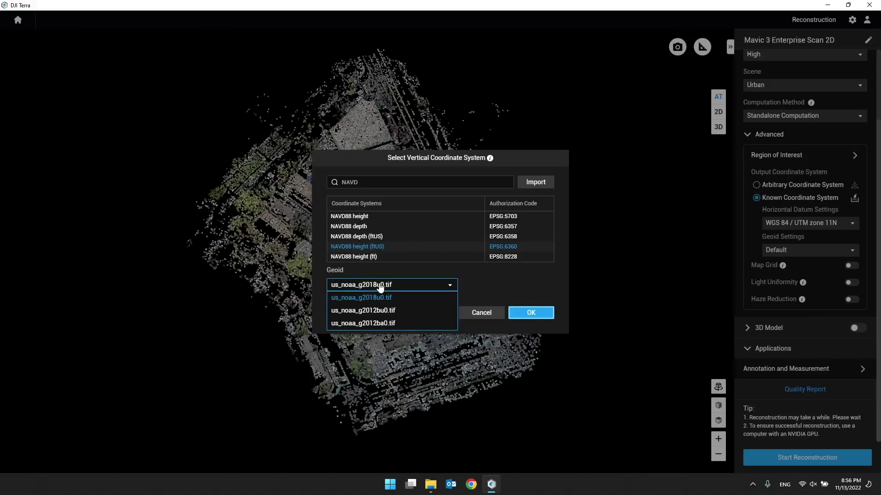
pyautogui.click(379, 285)
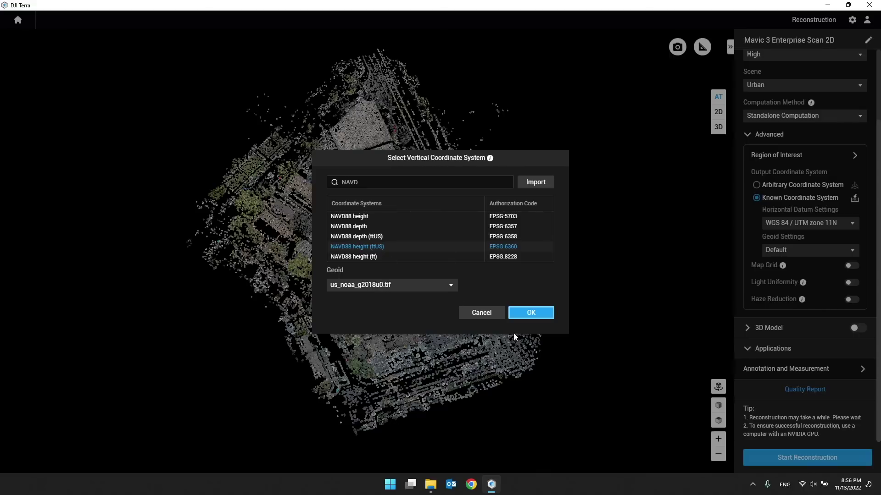
pyautogui.click(544, 317)
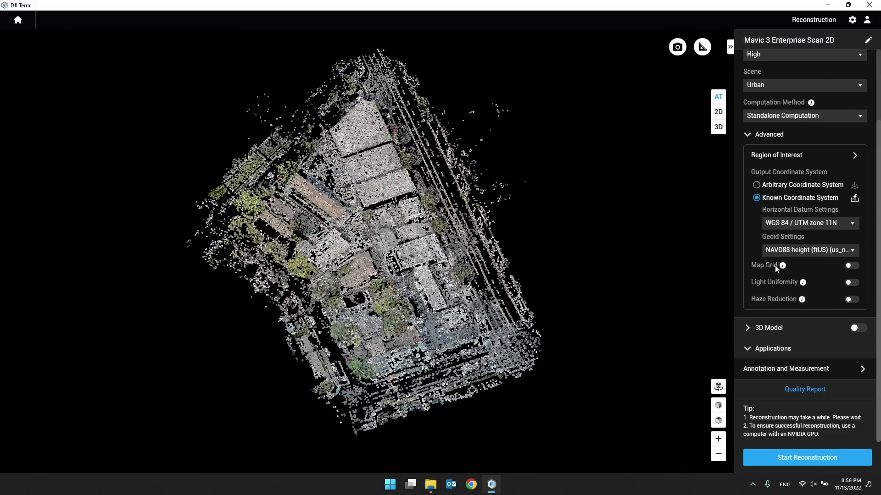
# Try the 2D map's Map Grid option with its max grid length field, and switch the option back off
pyautogui.click(855, 268)
pyautogui.doubleClick(840, 279)
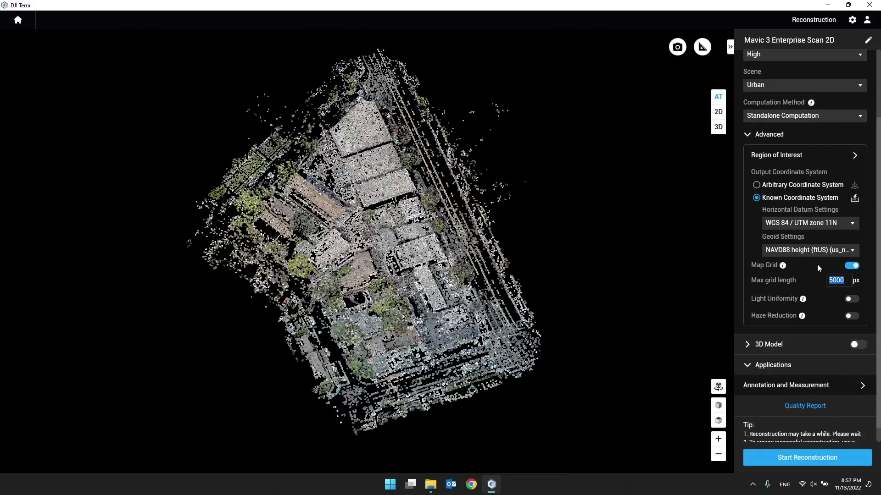
pyautogui.click(852, 266)
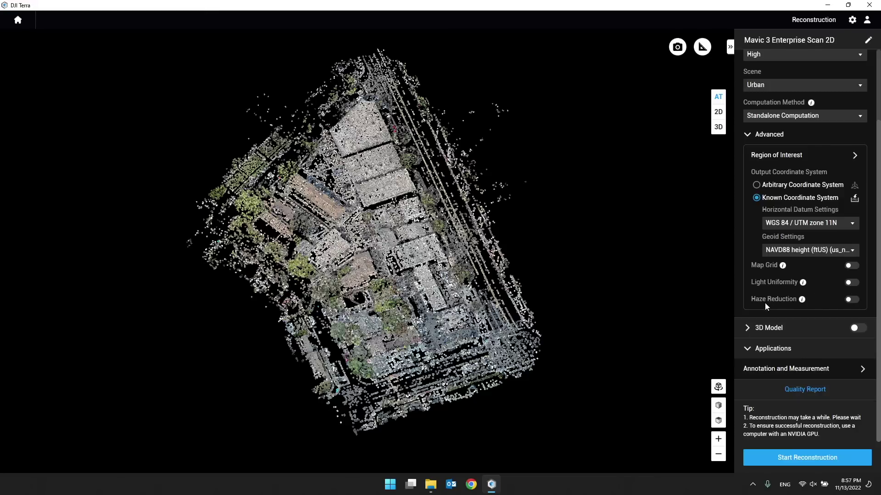
# Read the Haze Reduction tip, and try enabling Light Uniformity but decline overwriting the existing reconstruction output
pyautogui.click(801, 299)
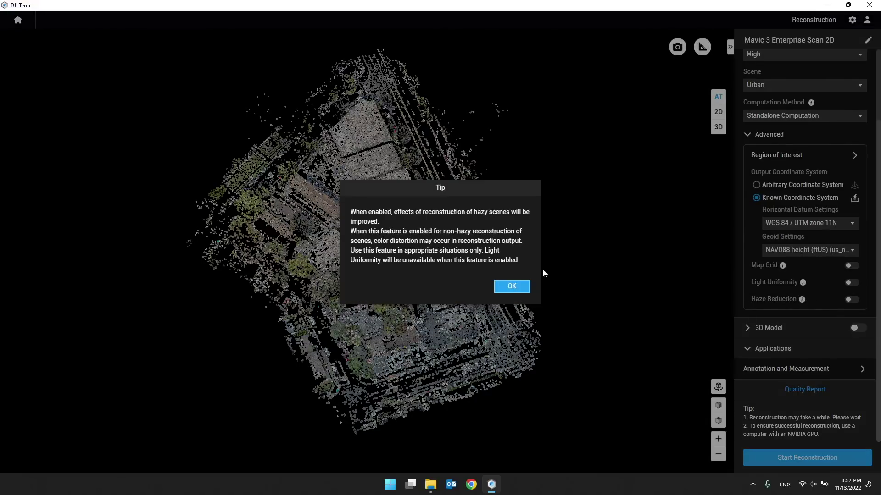
pyautogui.click(515, 288)
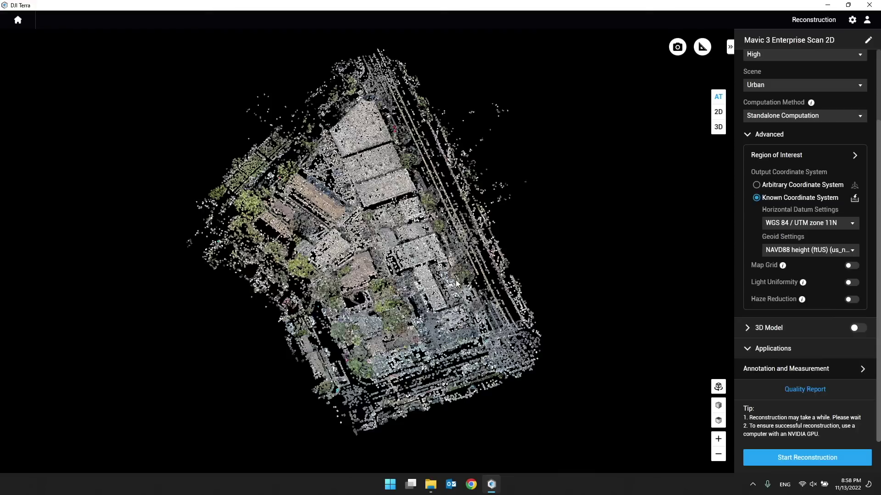
pyautogui.click(851, 284)
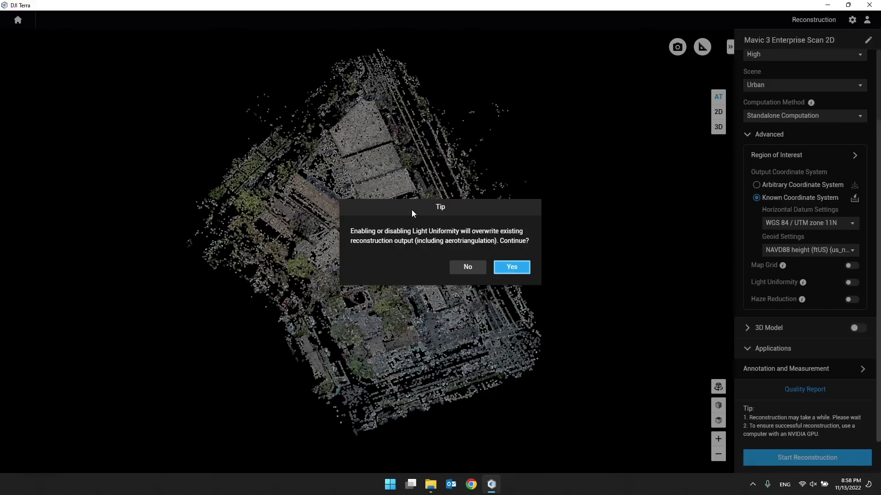
pyautogui.click(467, 267)
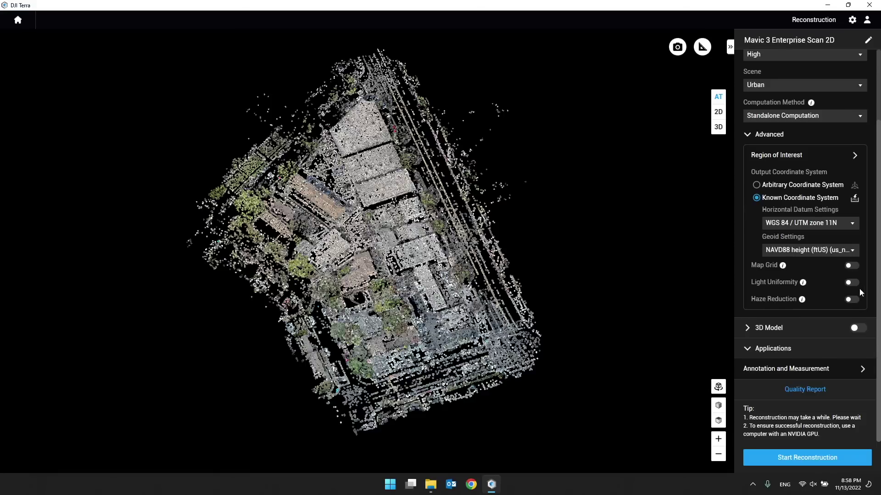
# Review the reconstruction parameter checklist for the mission and close it without starting the reconstruction
pyautogui.scroll(2, 797, 287)
pyautogui.scroll(-2, 793, 322)
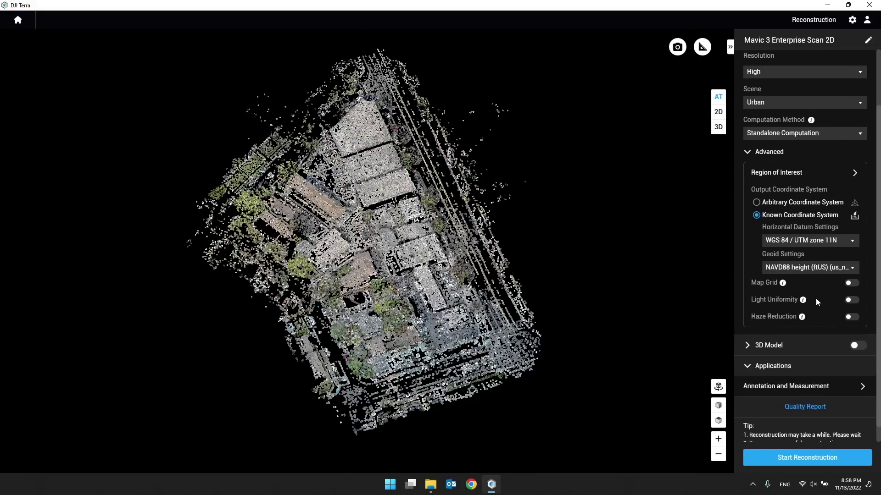
pyautogui.scroll(3, 820, 296)
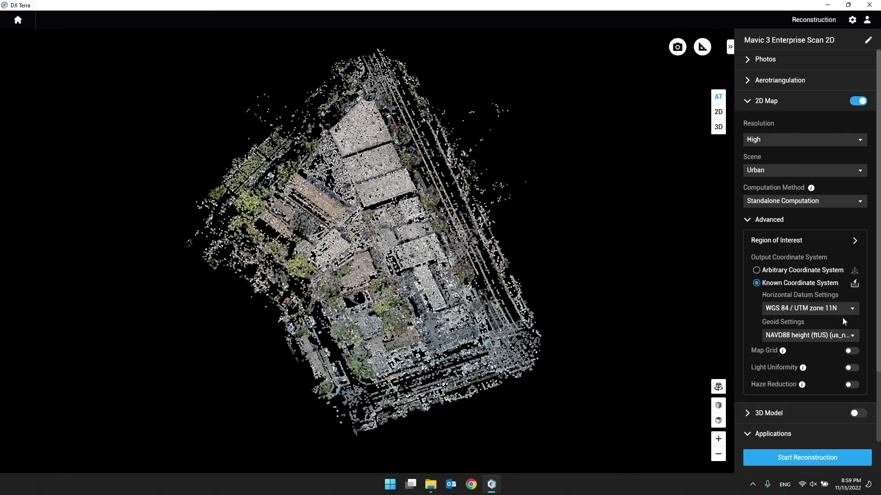
pyautogui.click(811, 464)
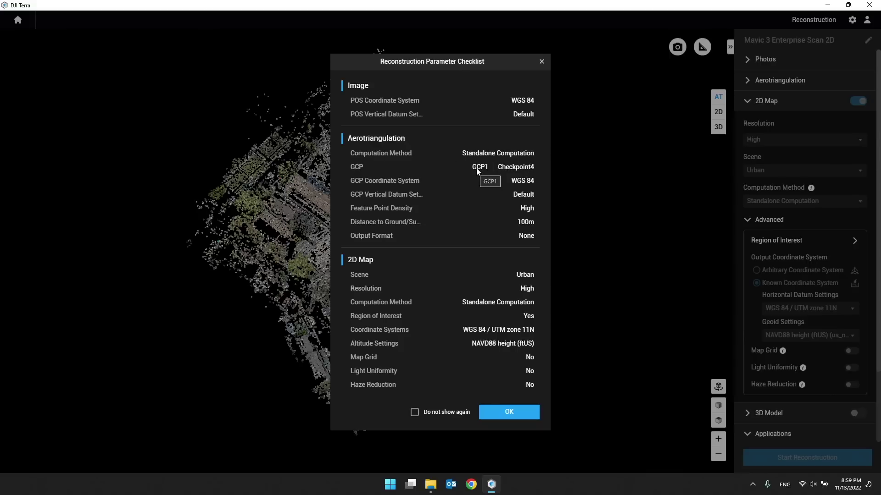
pyautogui.click(542, 61)
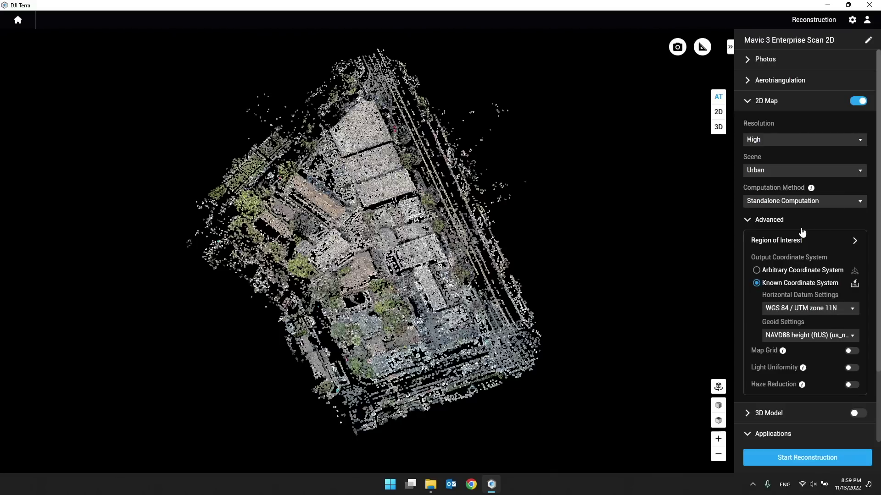
# Change Point 03 from GCP to Checkpoint in the aerotriangulation's GCP management and return to the mission settings
pyautogui.click(754, 82)
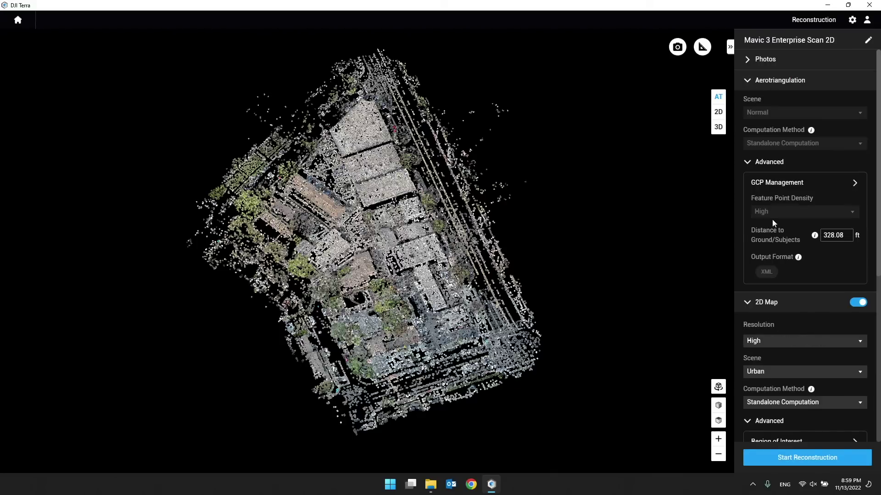
pyautogui.click(787, 183)
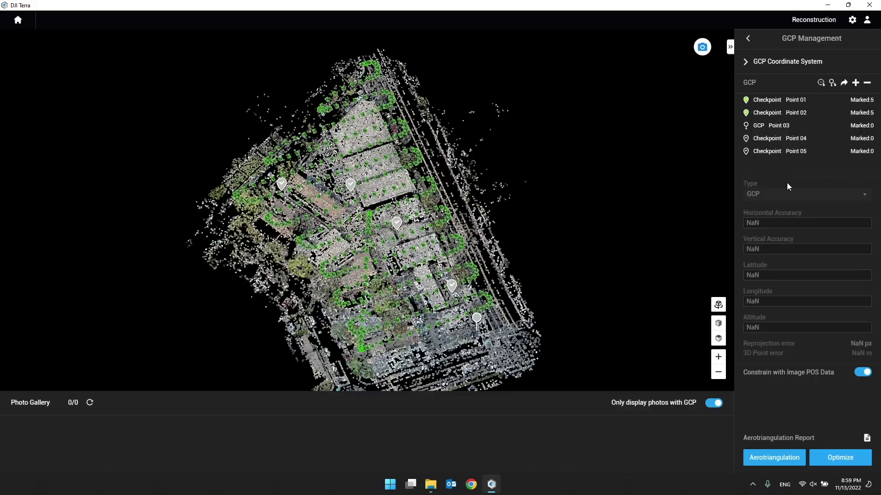
pyautogui.click(769, 125)
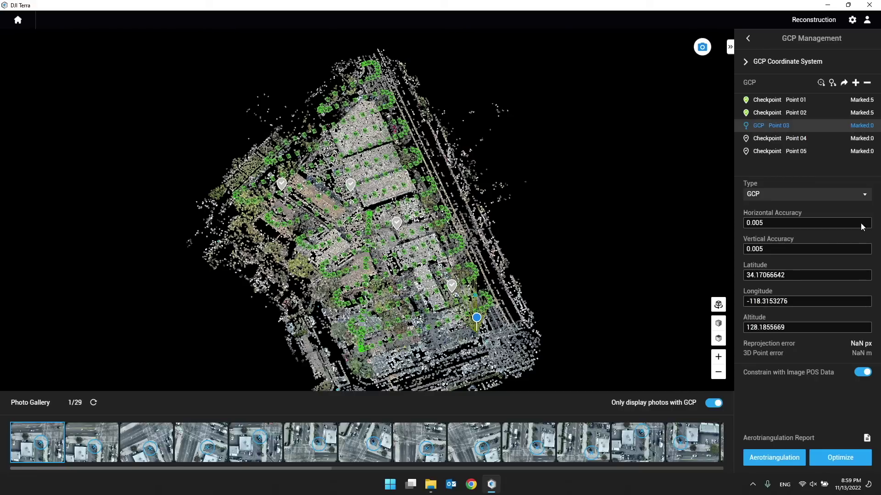
pyautogui.click(809, 194)
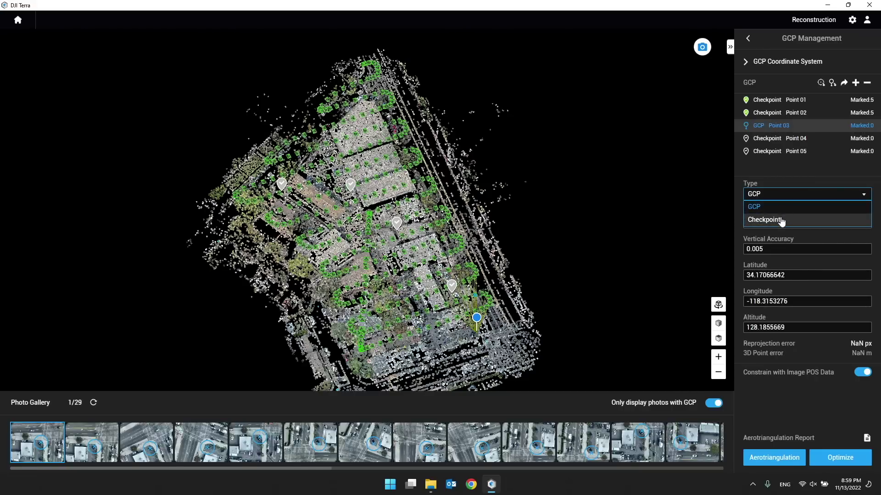
pyautogui.click(784, 220)
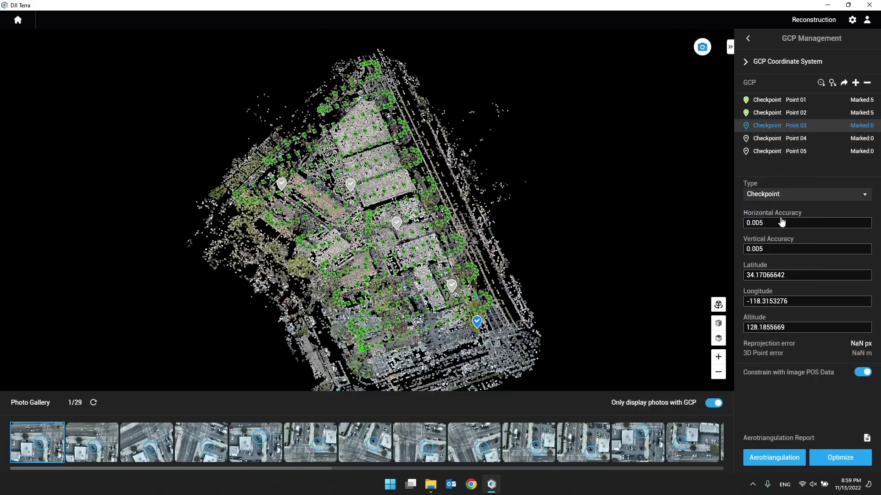
pyautogui.click(754, 40)
# Check the reconstruction parameter checklist again, dismiss it without starting, and collapse the Aerotriangulation and 2D Map settings
pyautogui.click(802, 458)
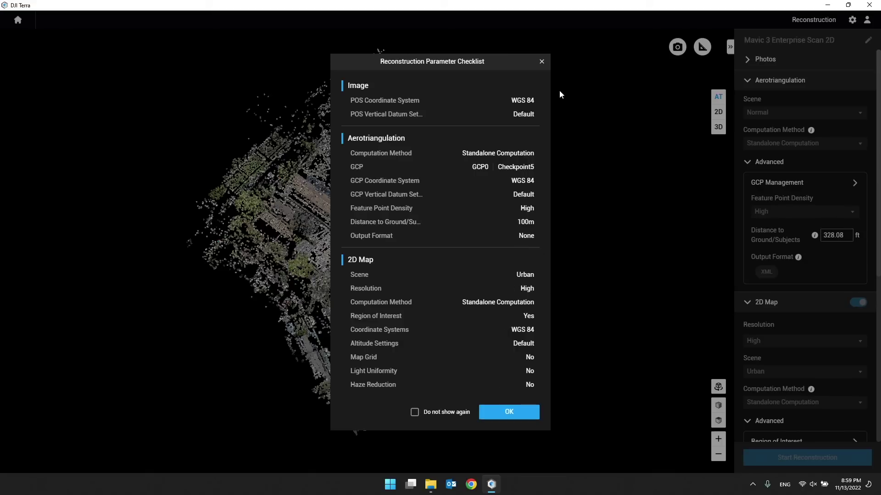
pyautogui.click(541, 61)
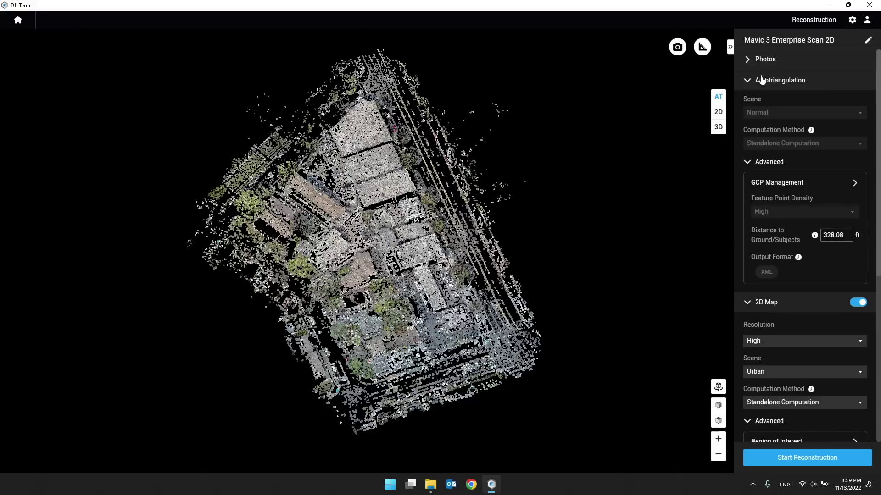
pyautogui.click(747, 81)
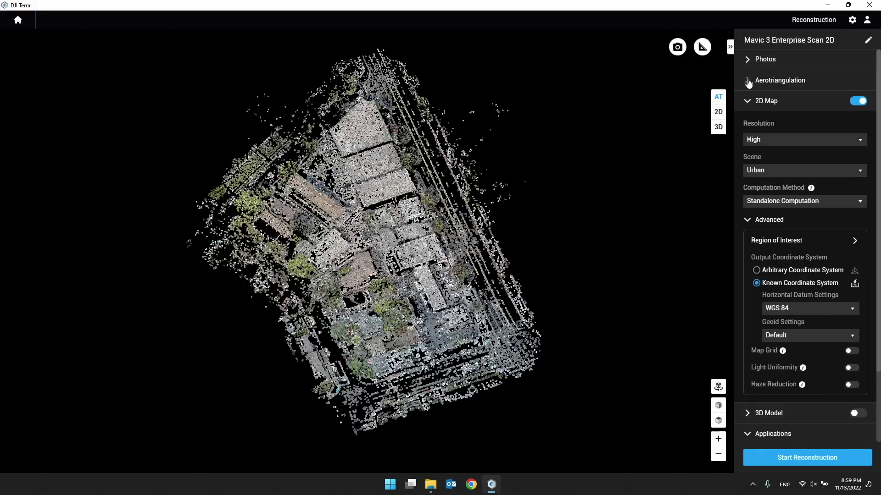
pyautogui.click(749, 103)
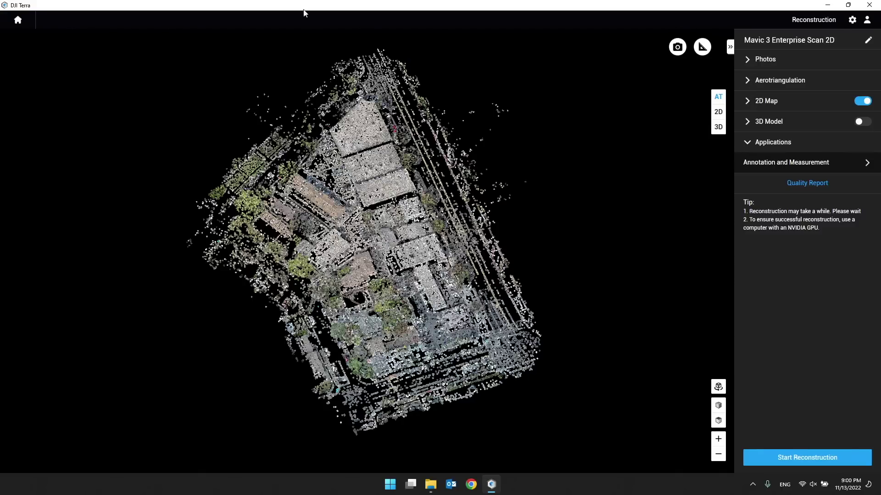
# Return to the mission list and open the Burbank M3E Office reconstruction mission
pyautogui.click(17, 19)
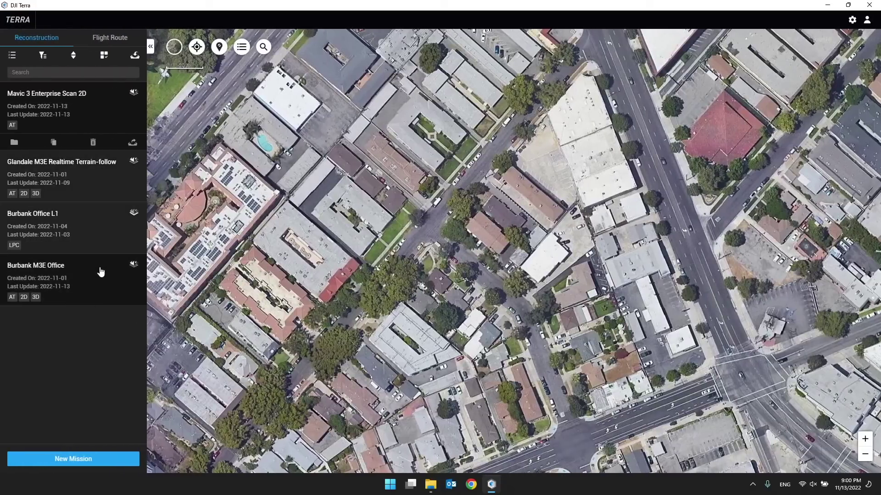
pyautogui.click(133, 269)
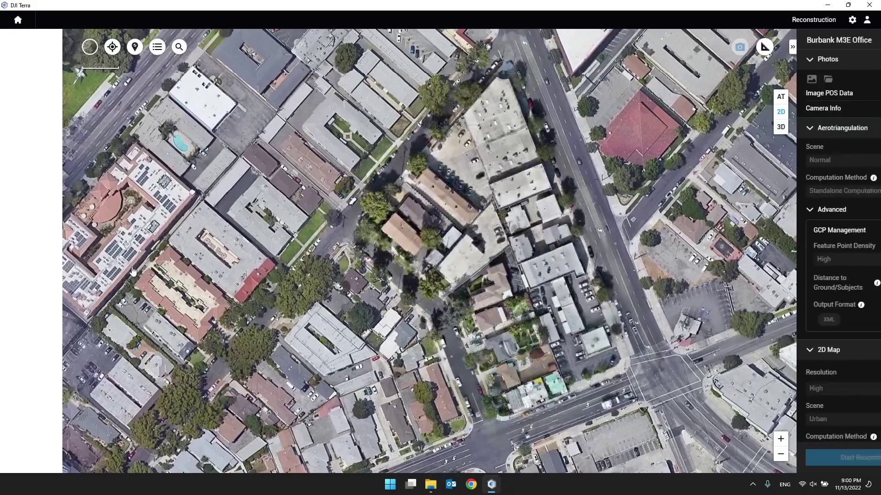
pyautogui.scroll(-2, 756, 190)
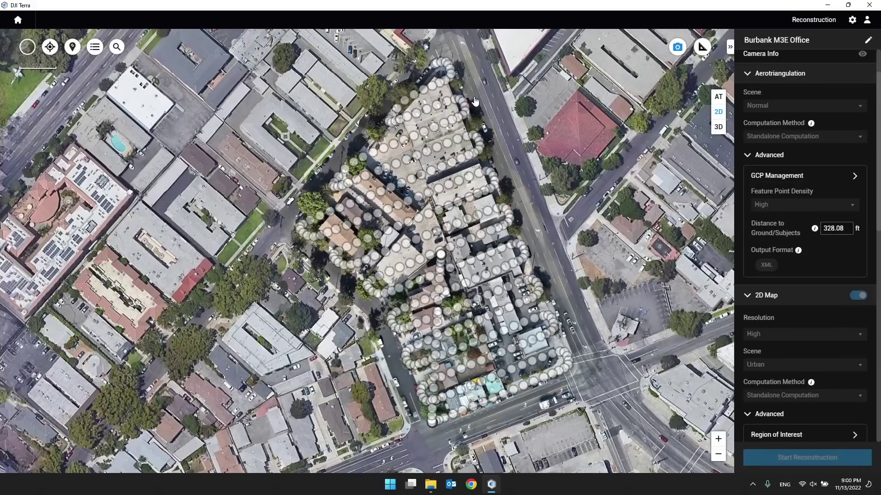
pyautogui.moveTo(418, 217); pyautogui.dragTo(376, 244)
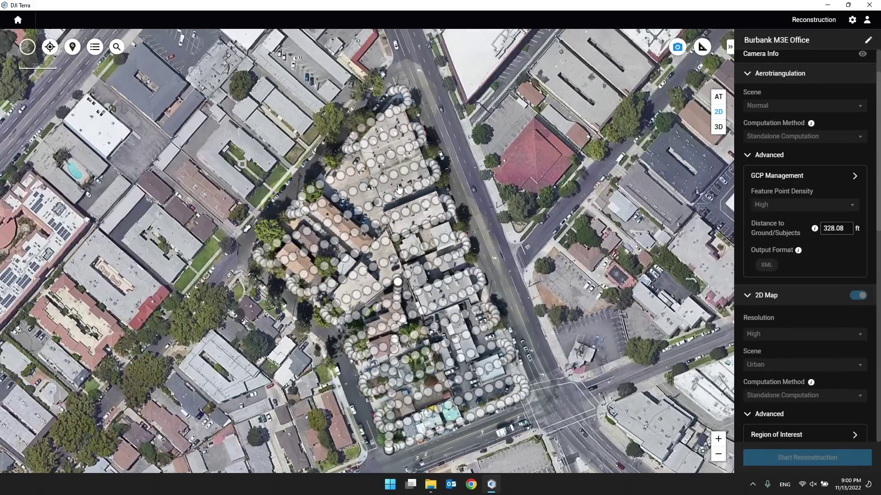
# Switch the base map to Regular and inspect the 2D reconstruction result up close
pyautogui.click(33, 45)
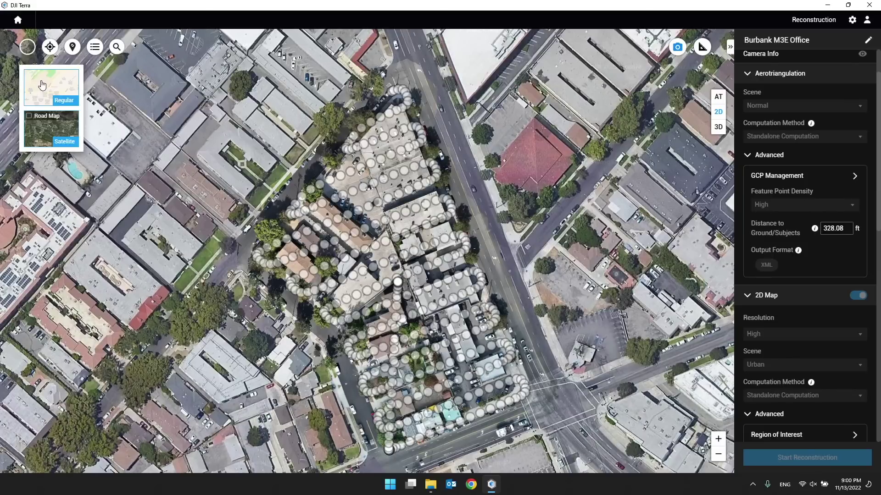
pyautogui.click(53, 89)
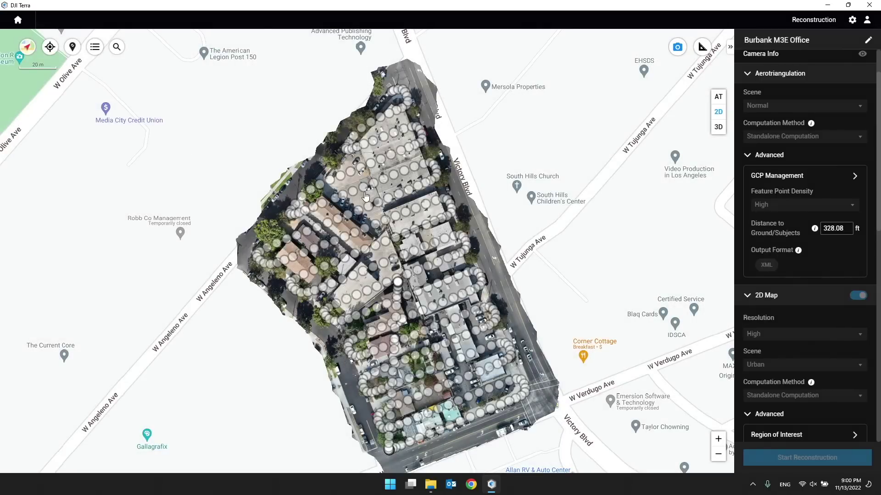
pyautogui.scroll(2, 490, 243)
# Open the mission's quality report in the browser and go to its 2D Reconstruction section
pyautogui.scroll(-10, 783, 389)
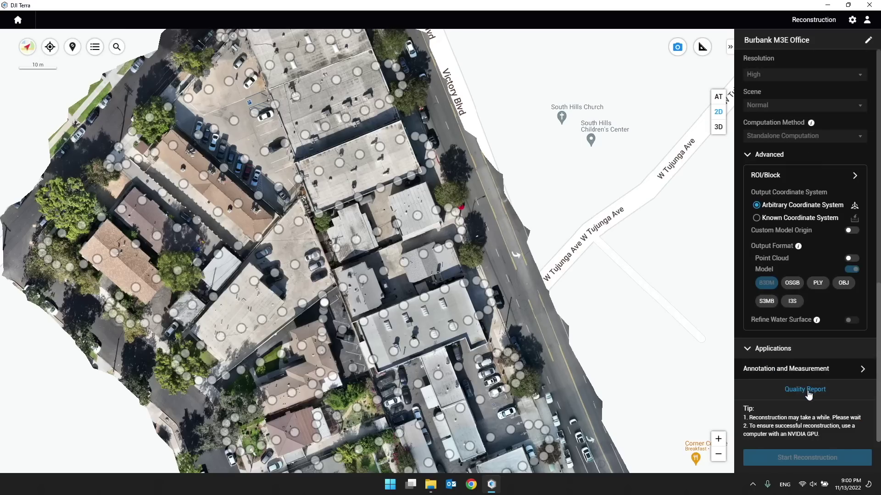
pyautogui.click(807, 391)
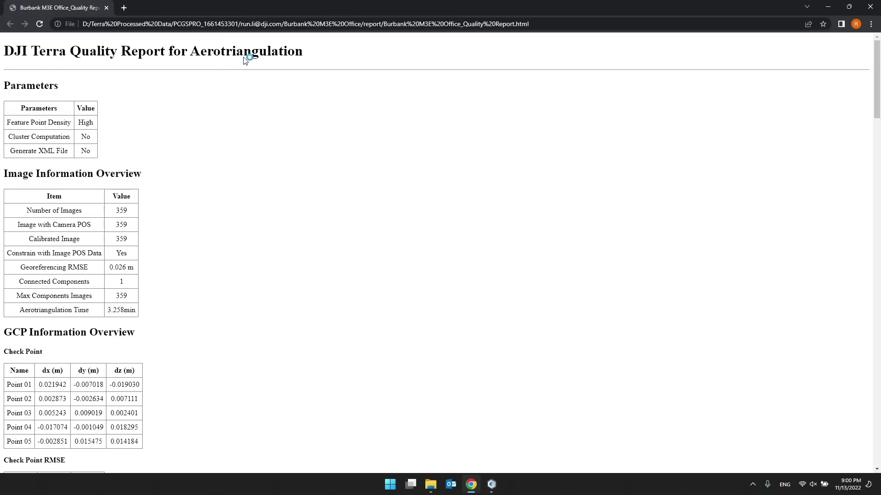
pyautogui.scroll(-15, 234, 236)
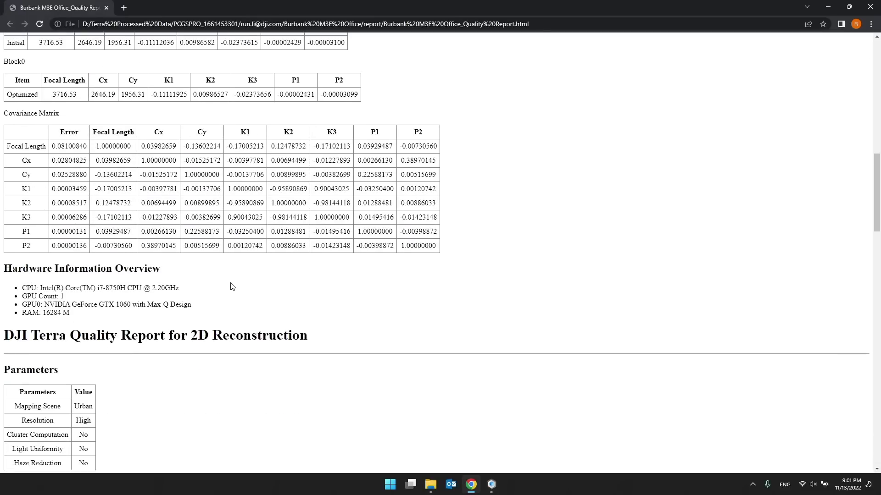
pyautogui.scroll(-2, 214, 337)
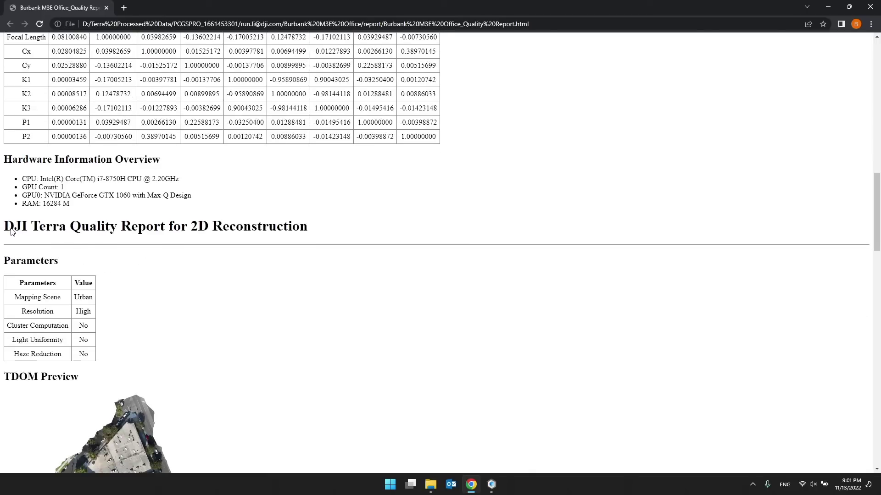
pyautogui.scroll(-1, 221, 267)
pyautogui.scroll(-3, 221, 267)
# Enlarge the report page and examine the 2D reconstruction's parameters, TDOM preview, map information and performance overview
pyautogui.keyDown('ctrl'); pyautogui.scroll(4, 222, 268); pyautogui.keyUp('ctrl')
pyautogui.scroll(3, 222, 268)
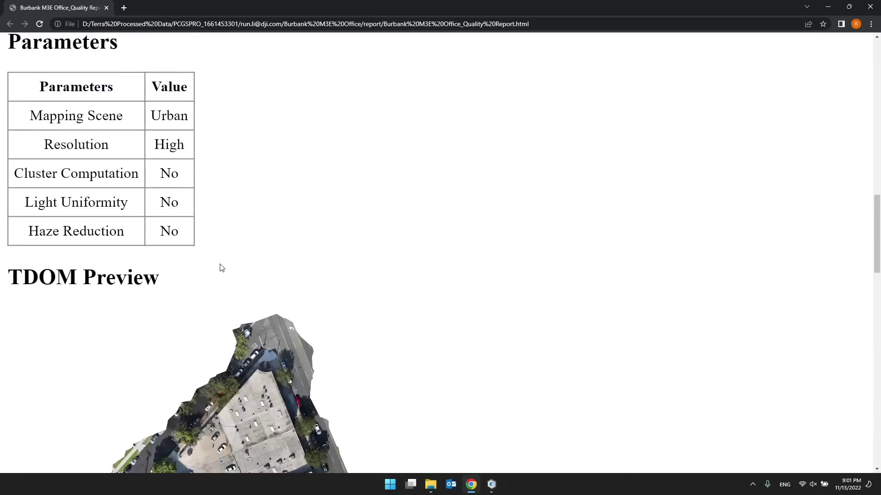
pyautogui.scroll(1, 221, 267)
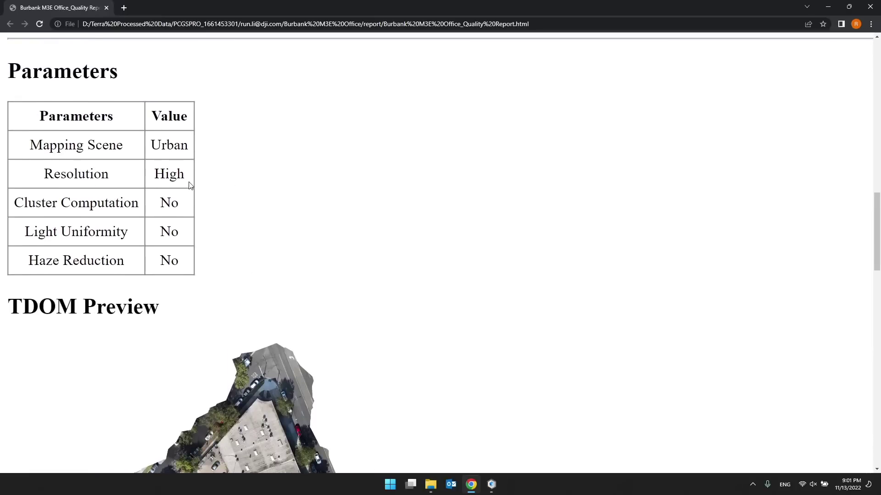
pyautogui.scroll(-2, 165, 188)
pyautogui.scroll(-1, 141, 278)
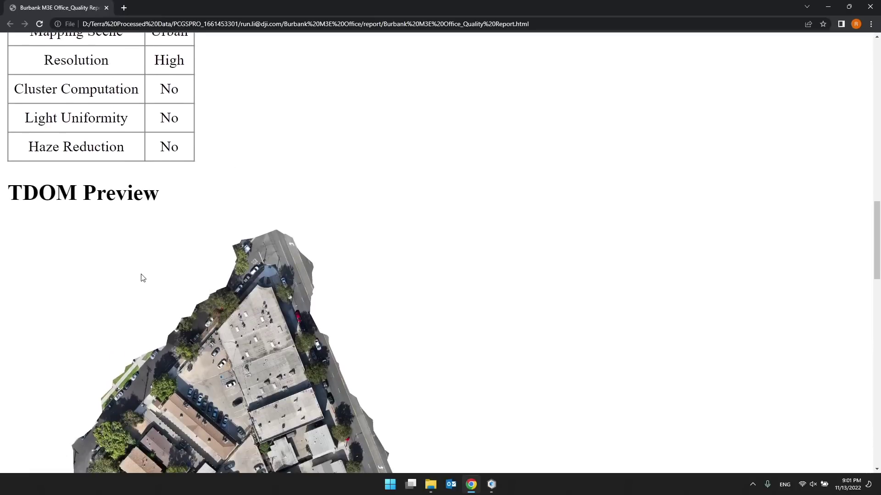
pyautogui.scroll(-2, 140, 277)
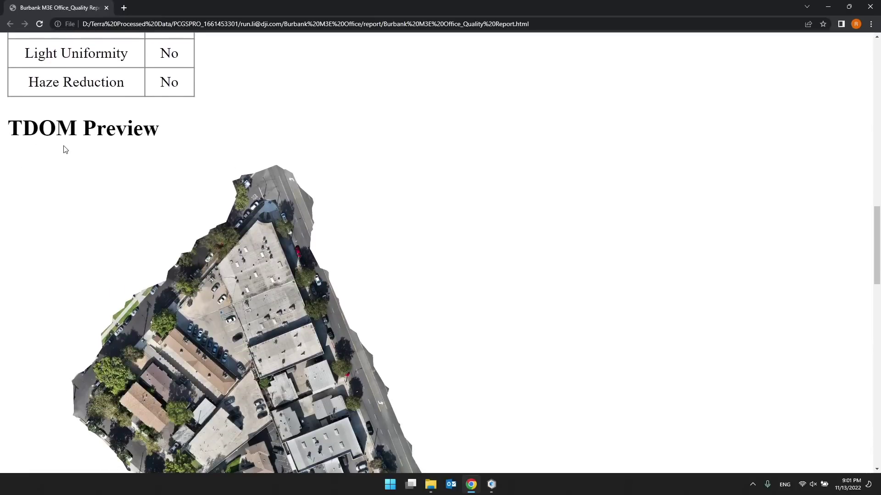
pyautogui.scroll(-3, 65, 147)
pyautogui.scroll(-6, 203, 172)
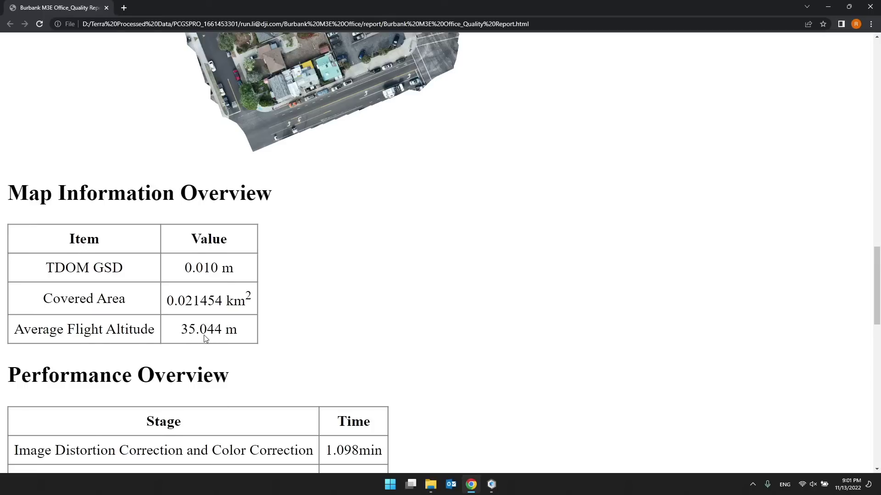
pyautogui.scroll(-1, 205, 339)
pyautogui.scroll(-4, 164, 323)
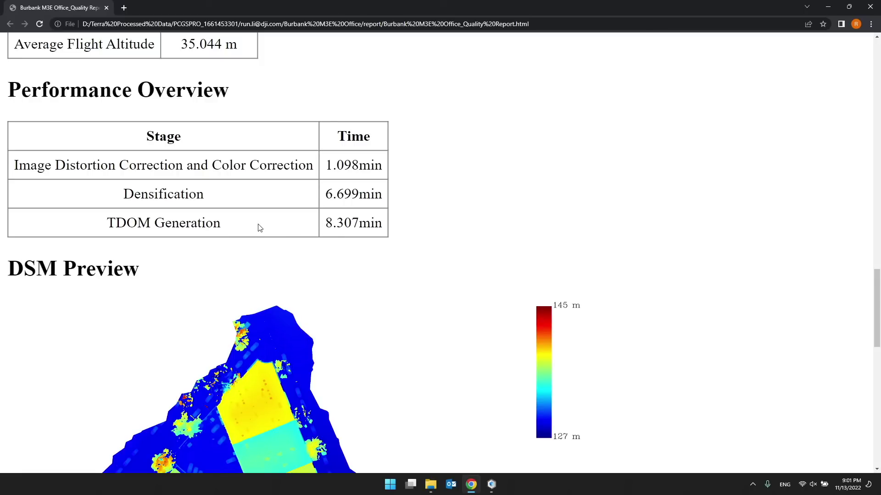
# Examine the DSM Preview and its elevation colour scale in the 2D reconstruction part of the quality report
pyautogui.scroll(-5, 316, 225)
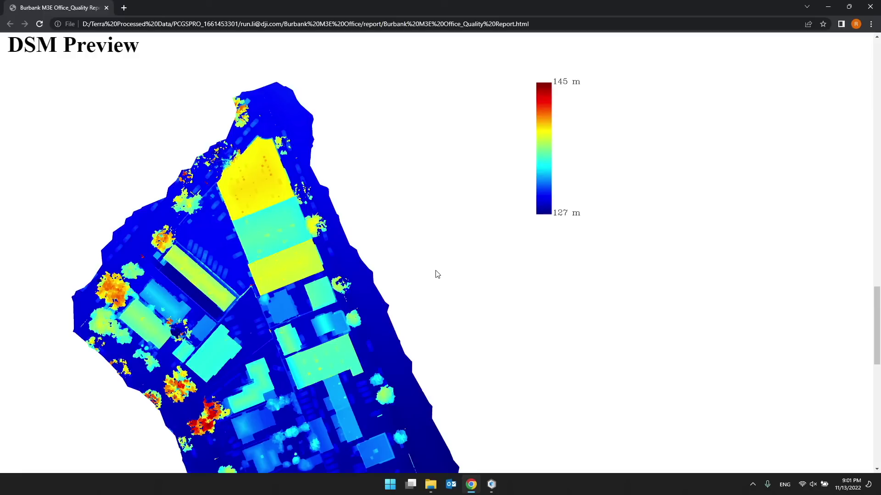
pyautogui.scroll(-2, 437, 274)
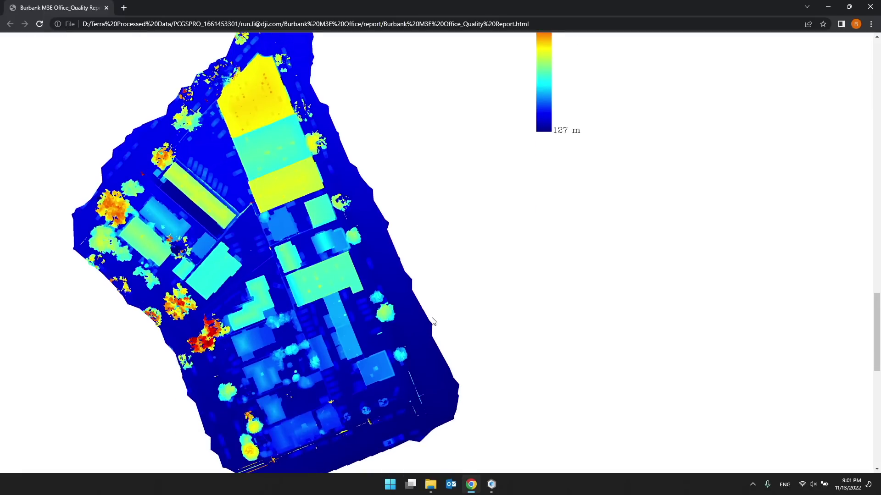
pyautogui.scroll(-3, 420, 357)
pyautogui.scroll(5, 410, 387)
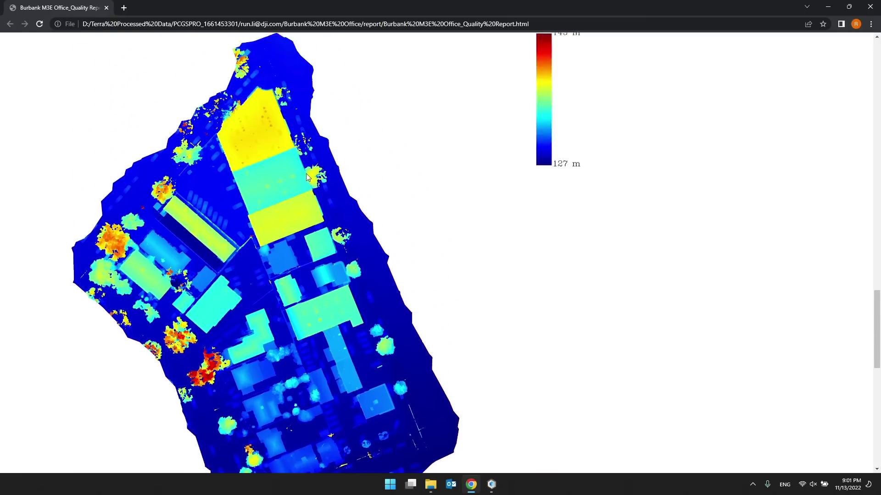
pyautogui.scroll(-5, 260, 159)
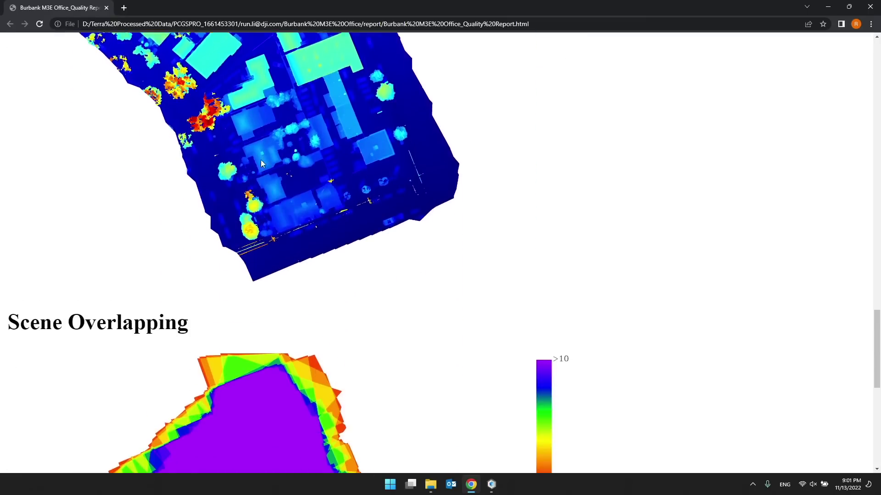
# Examine the Scene Overlapping map and its colour scale, from the northern edge down to the southern edge
pyautogui.scroll(-3, 220, 320)
pyautogui.scroll(-2, 197, 339)
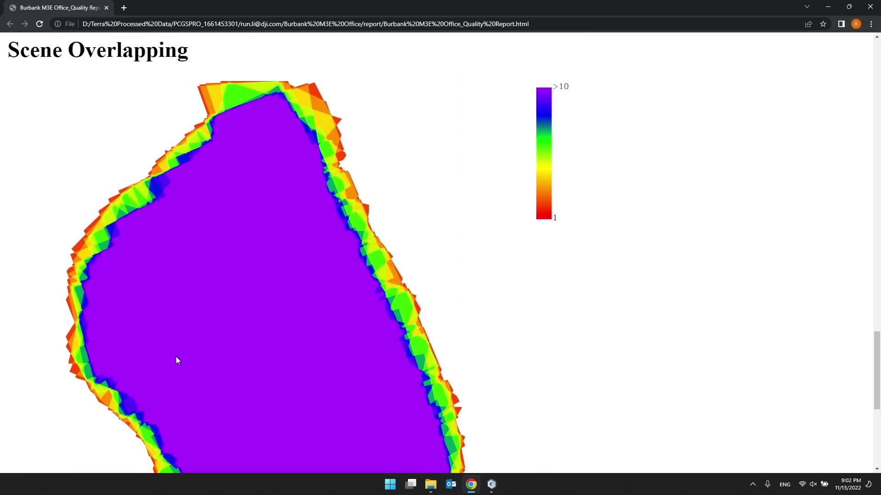
pyautogui.scroll(-2, 176, 359)
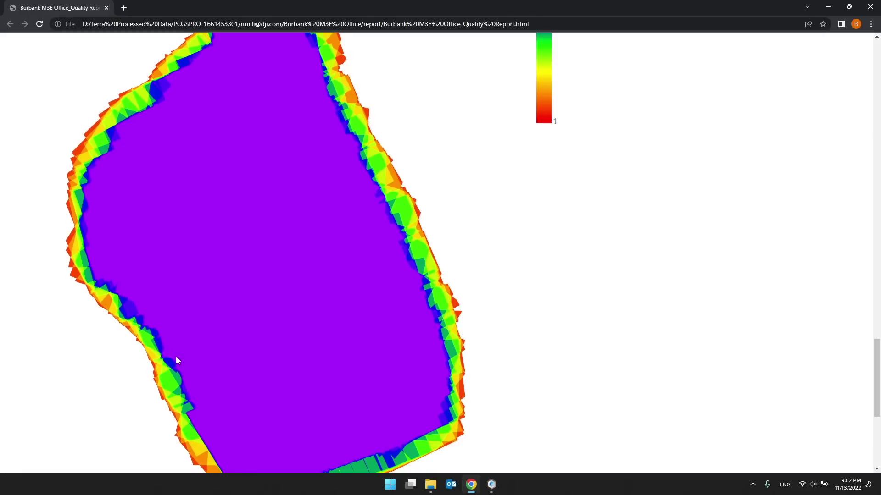
pyautogui.scroll(2, 236, 323)
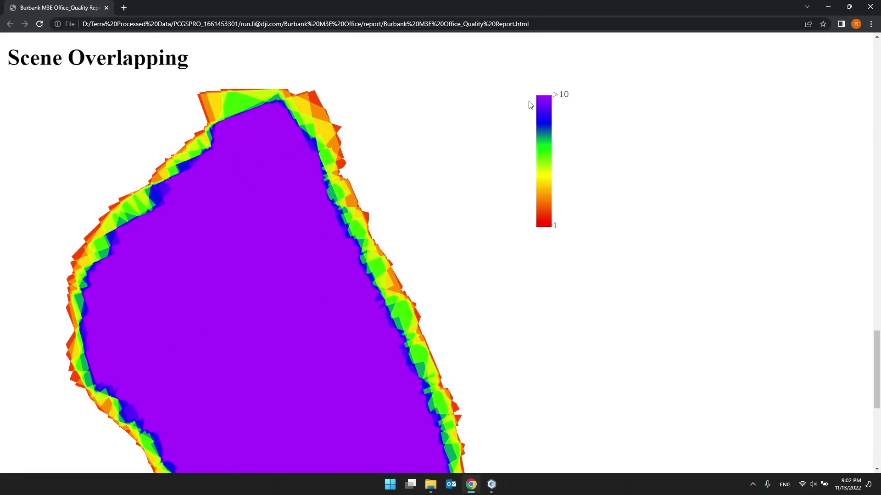
pyautogui.scroll(-3, 244, 232)
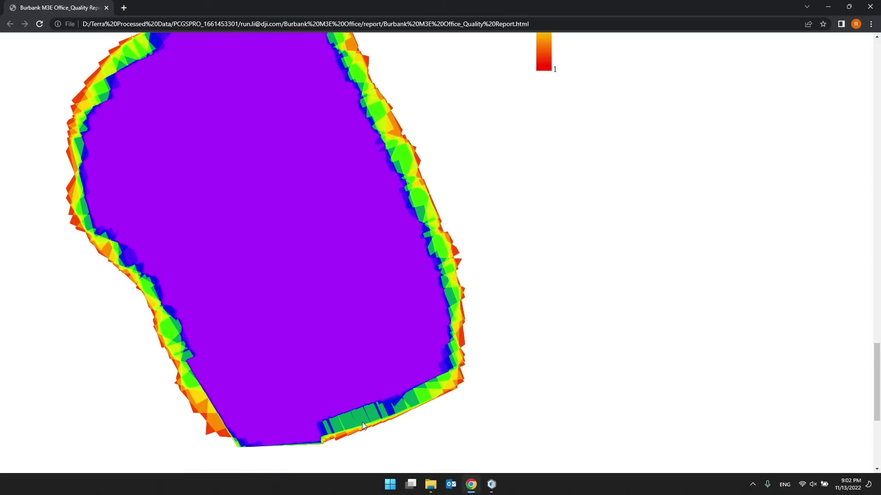
pyautogui.scroll(-1, 362, 426)
pyautogui.scroll(3, 362, 424)
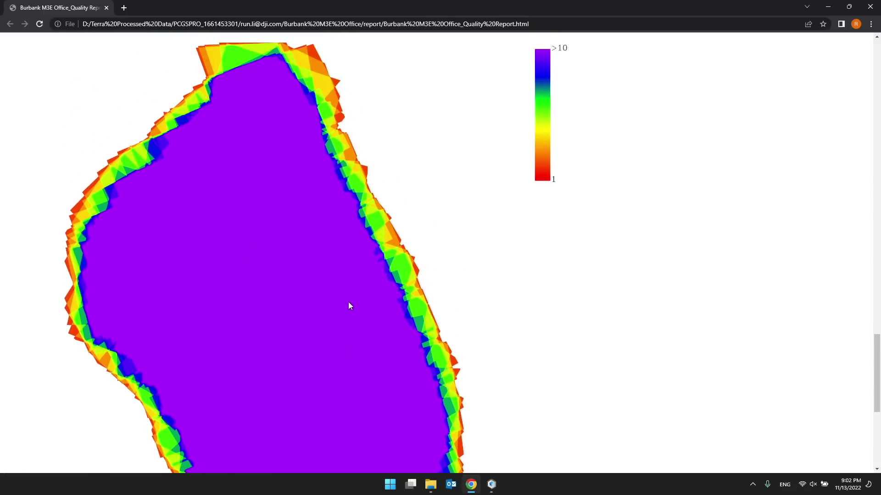
pyautogui.scroll(-6, 348, 305)
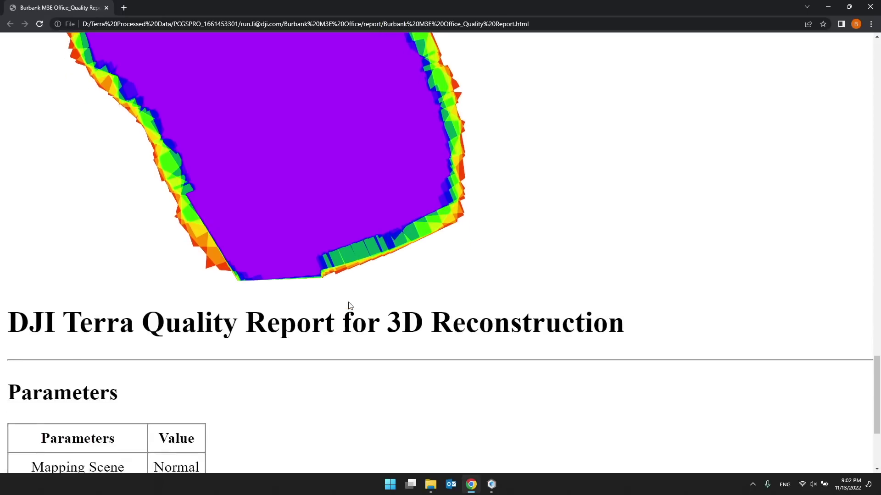
# Go back over the report's TDOM, DSM and Scene Overlapping images, and reduce the page zoom to compare them
pyautogui.scroll(4, 321, 188)
pyautogui.scroll(12, 251, 181)
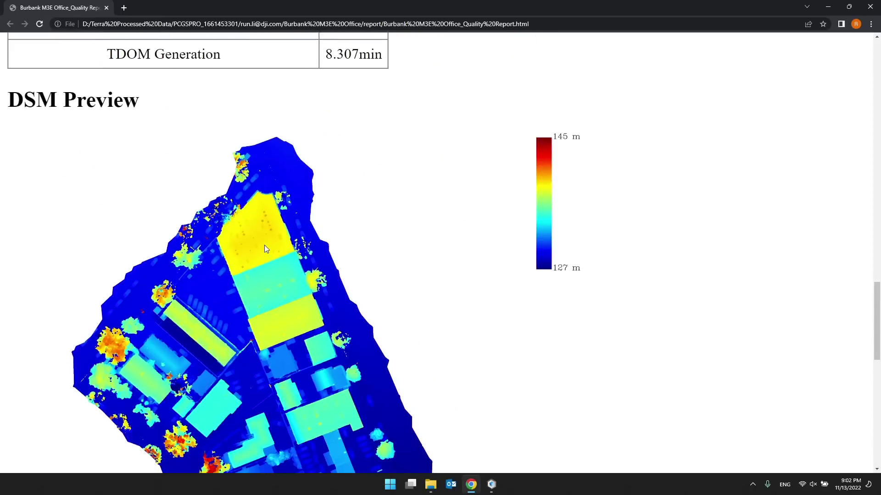
pyautogui.scroll(5, 265, 246)
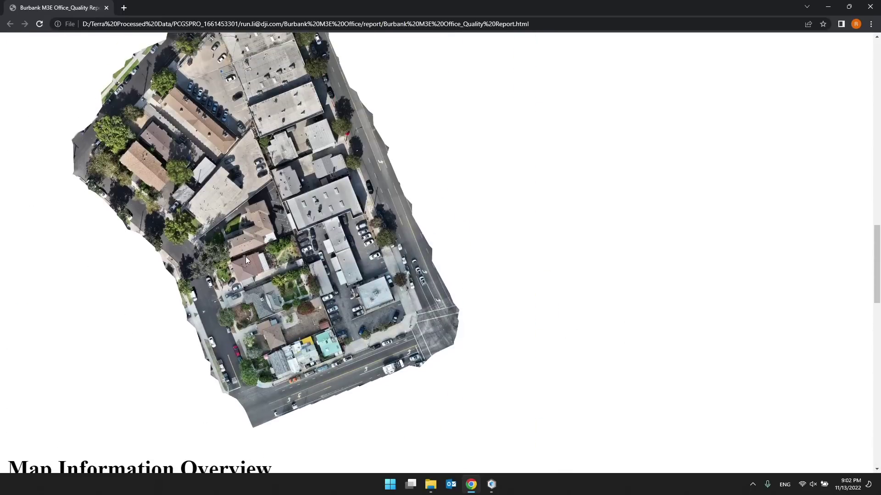
pyautogui.scroll(-12, 246, 256)
pyautogui.scroll(-20, 246, 259)
pyautogui.scroll(3, 246, 260)
pyautogui.scroll(3, 246, 257)
pyautogui.scroll(-7, 246, 258)
pyautogui.scroll(5, 246, 257)
pyautogui.keyDown('ctrl'); pyautogui.scroll(-5, 246, 260); pyautogui.keyUp('ctrl')
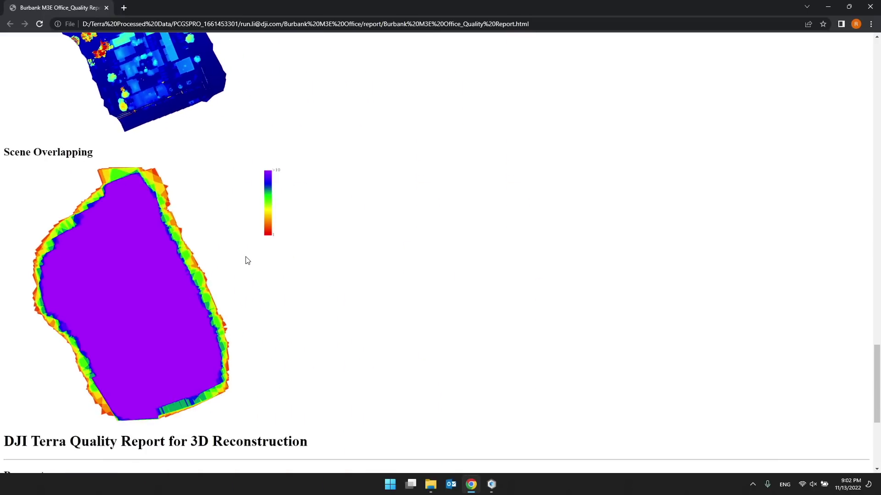
pyautogui.scroll(5, 725, 100)
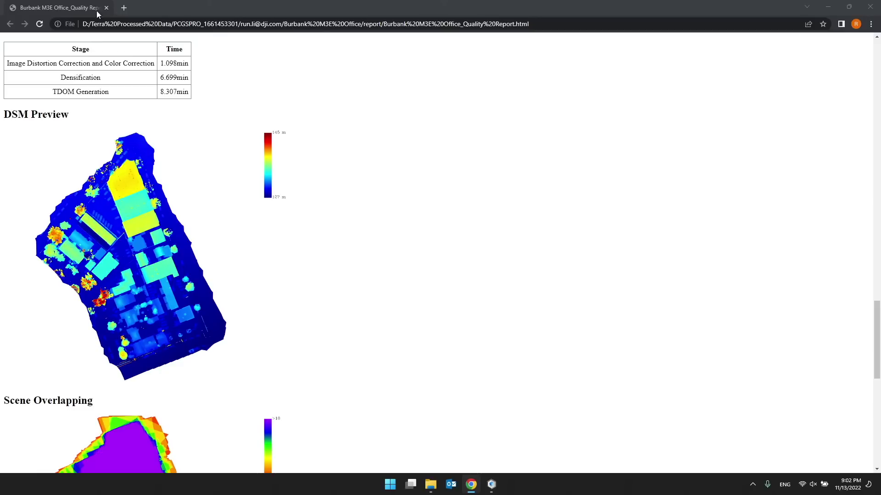
# Switch to DJI Terra and, from the mission list, open the Burbank M3E Office mission's map output folder in a maximized window
pyautogui.click(491, 485)
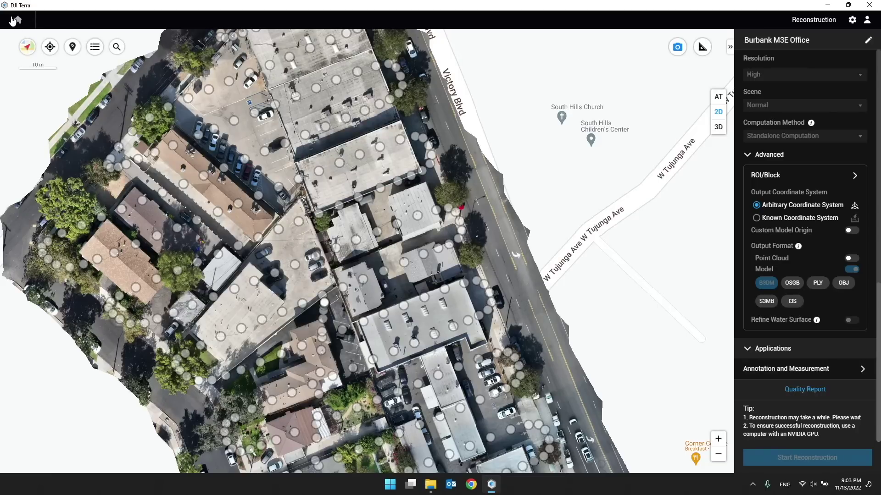
pyautogui.click(15, 19)
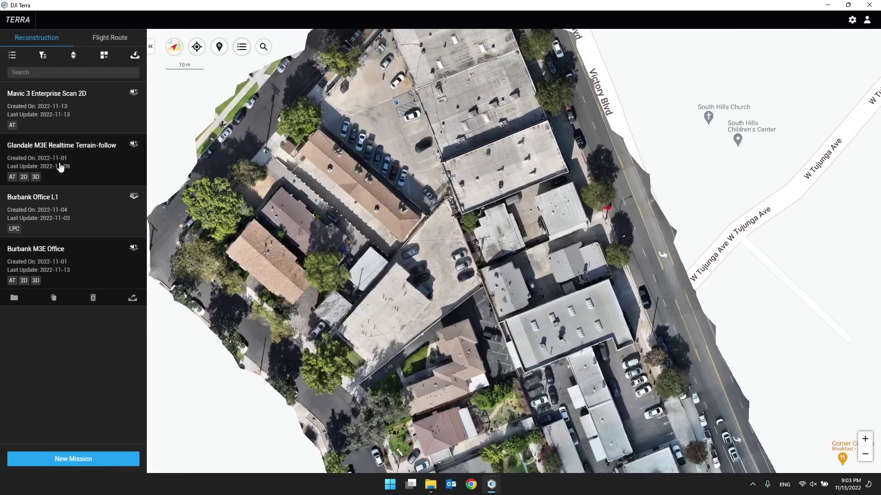
pyautogui.click(13, 299)
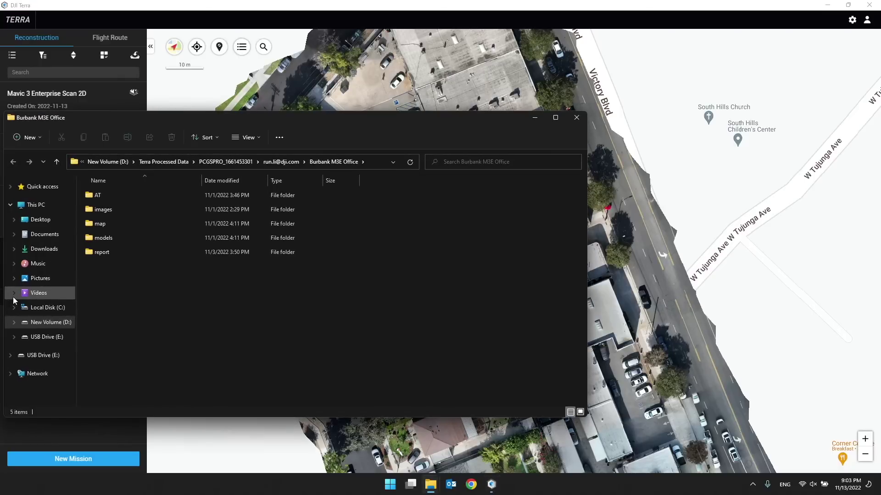
pyautogui.doubleClick(204, 115)
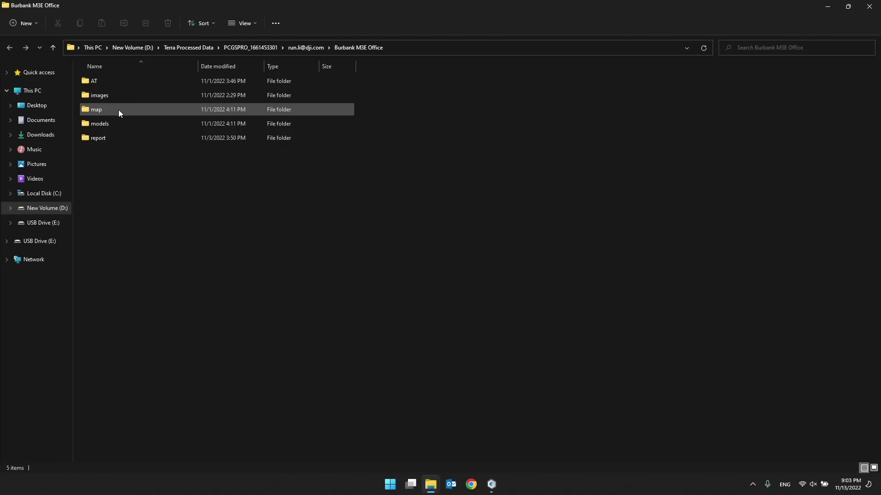
pyautogui.click(101, 109)
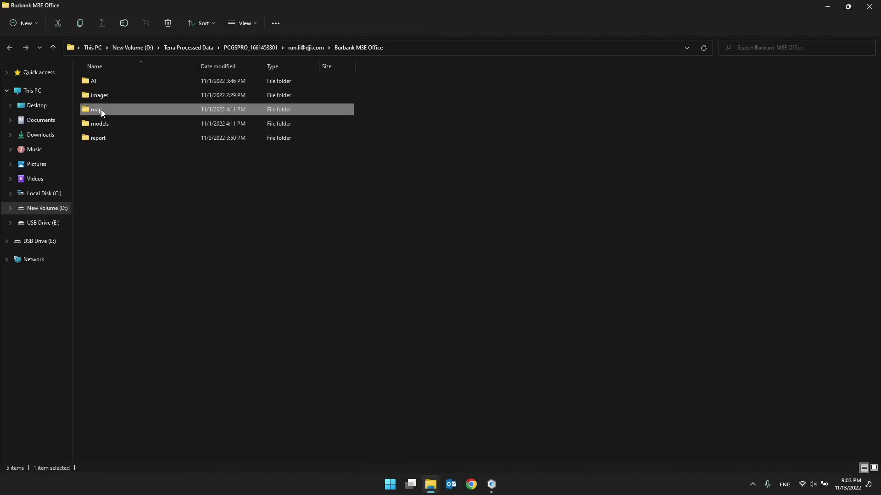
pyautogui.doubleClick(101, 109)
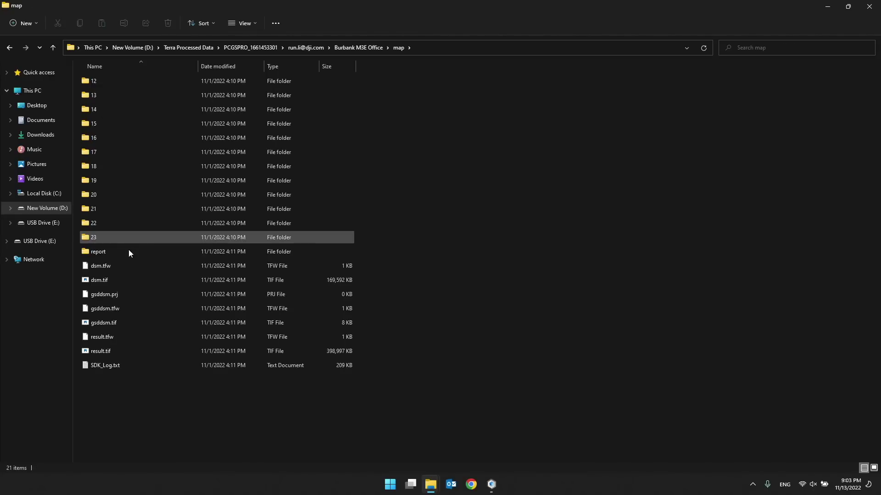
# Point out the map folder's result.tif and dsm.tif outputs together with their dsm.tfw and result.tfw world files
pyautogui.click(106, 351)
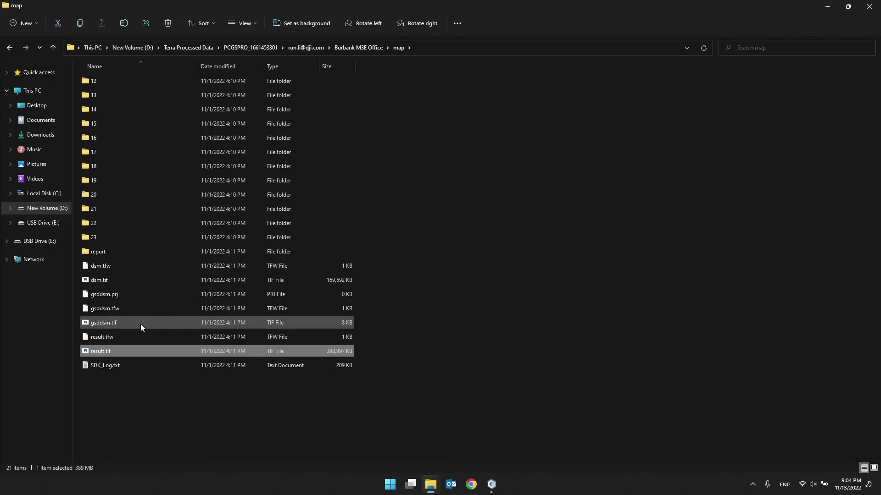
pyautogui.click(126, 280)
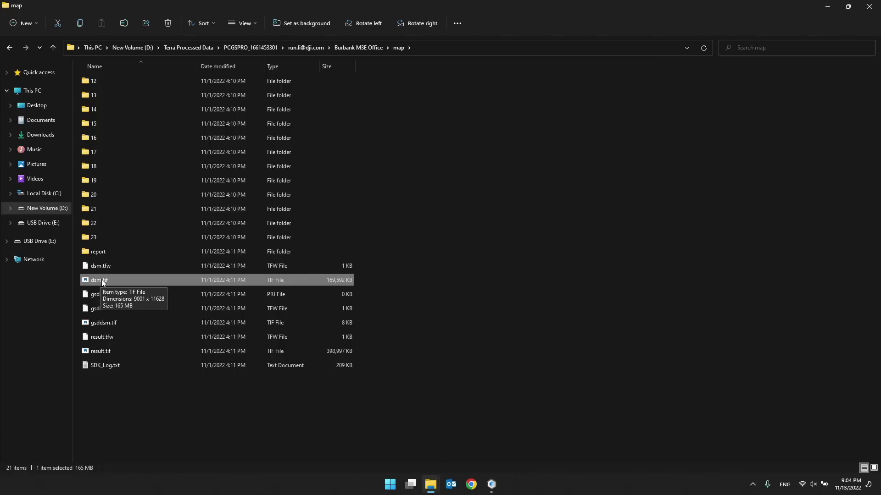
pyautogui.click(107, 351)
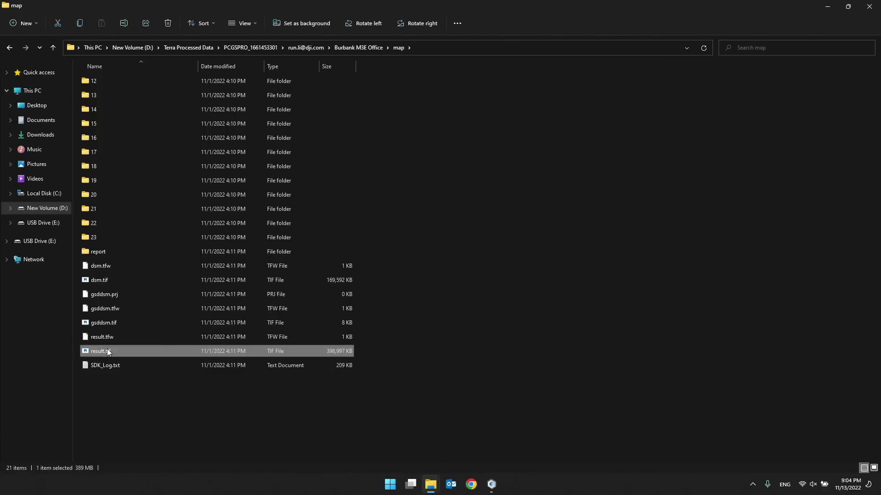
pyautogui.click(129, 280)
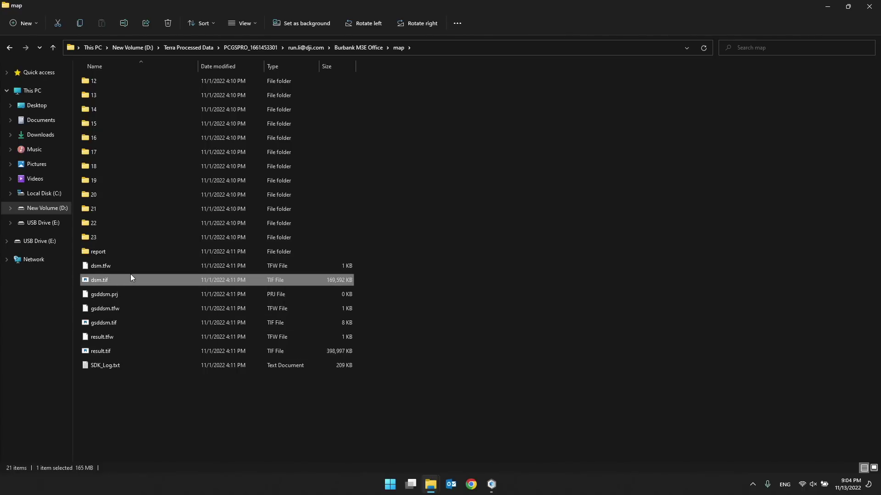
pyautogui.click(130, 268)
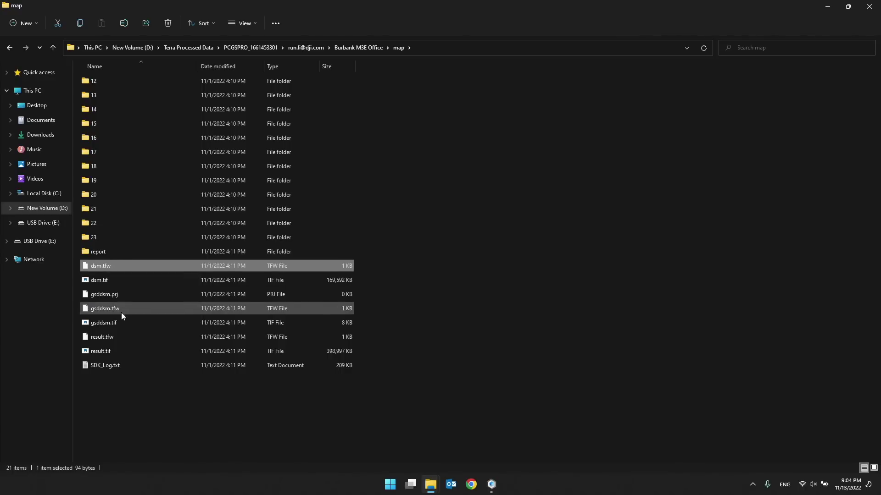
pyautogui.click(118, 337)
pyautogui.click(117, 347)
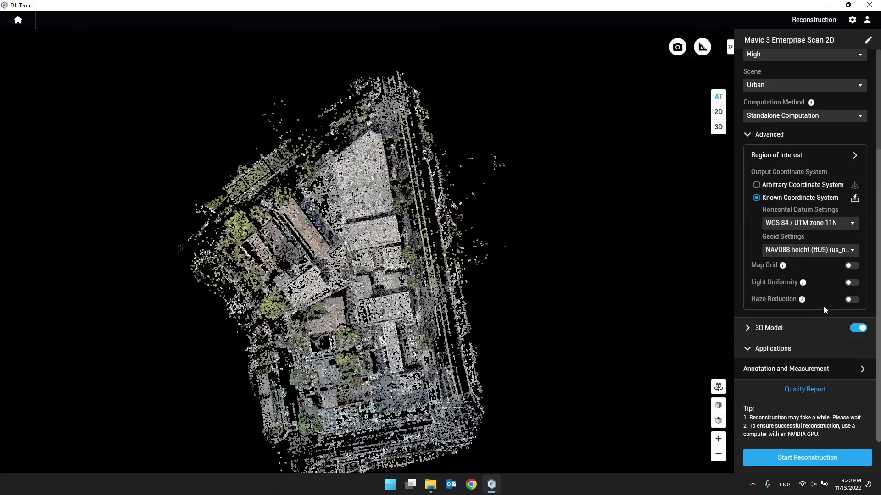
# In the Mavic 3 Enterprise Scan 2D mission, collapse the 2D Map settings and expand 3D Model, keeping its resolution at High
pyautogui.scroll(5, 825, 276)
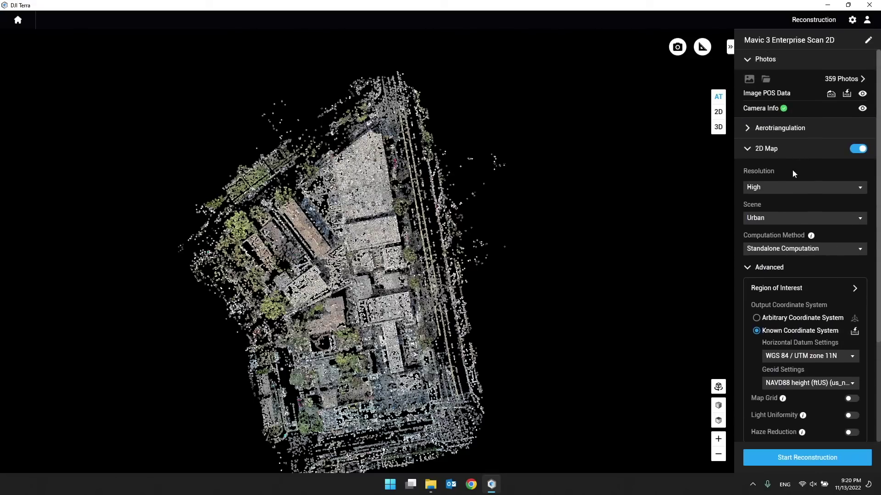
pyautogui.click(747, 148)
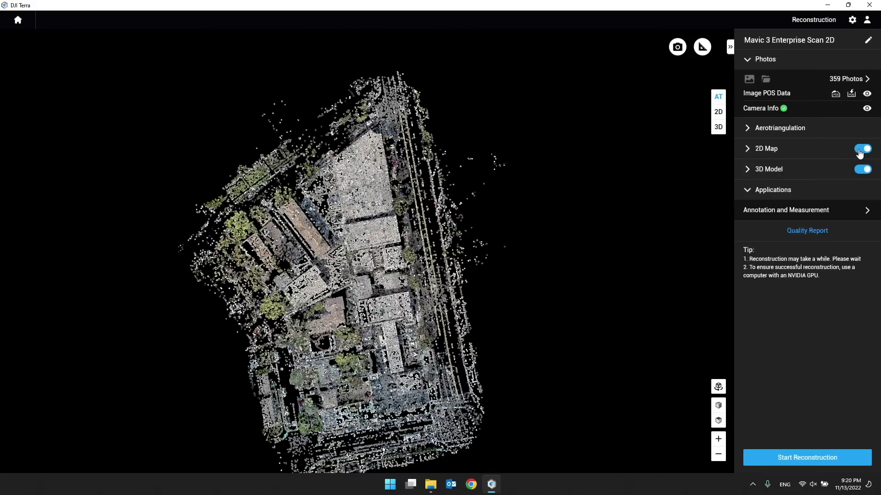
pyautogui.click(754, 171)
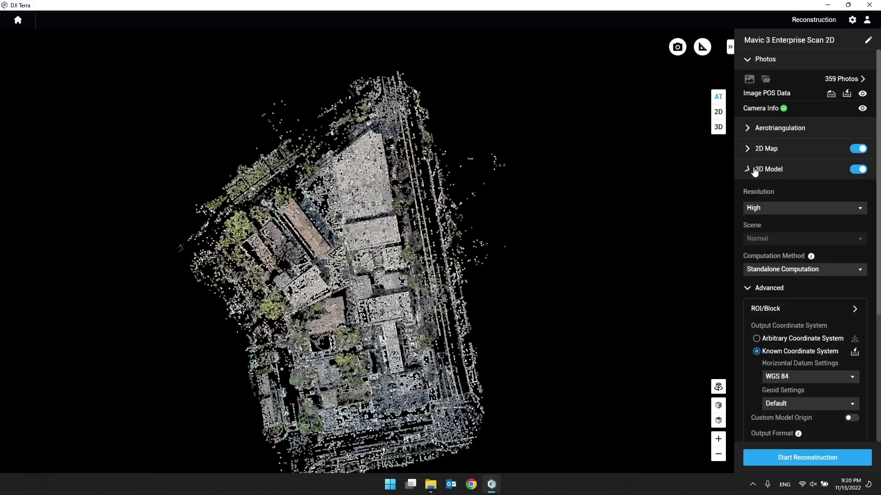
pyautogui.scroll(-1, 766, 197)
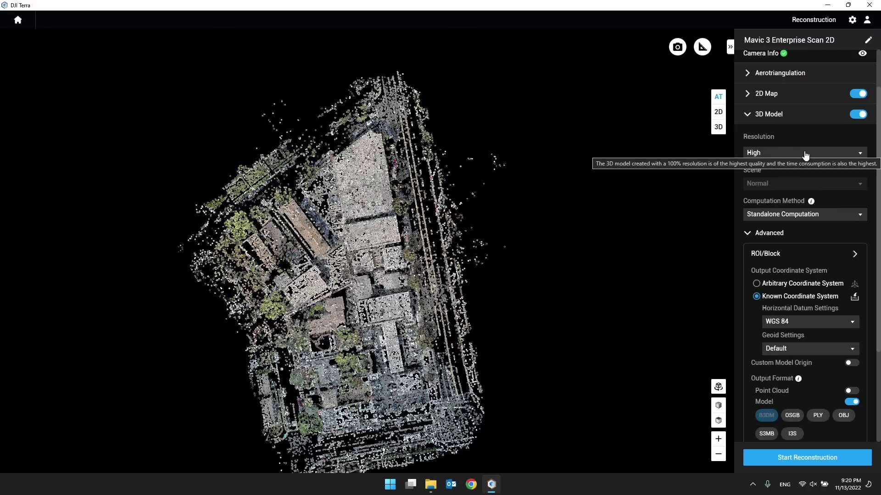
pyautogui.click(766, 153)
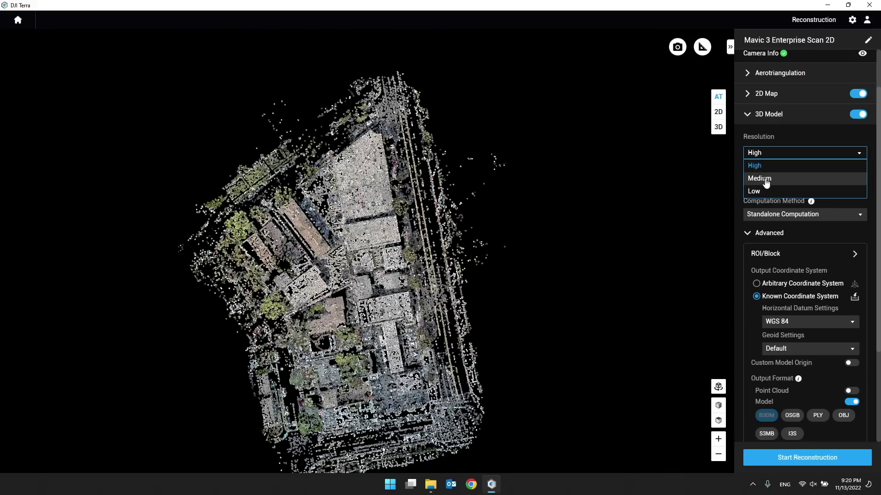
pyautogui.click(768, 159)
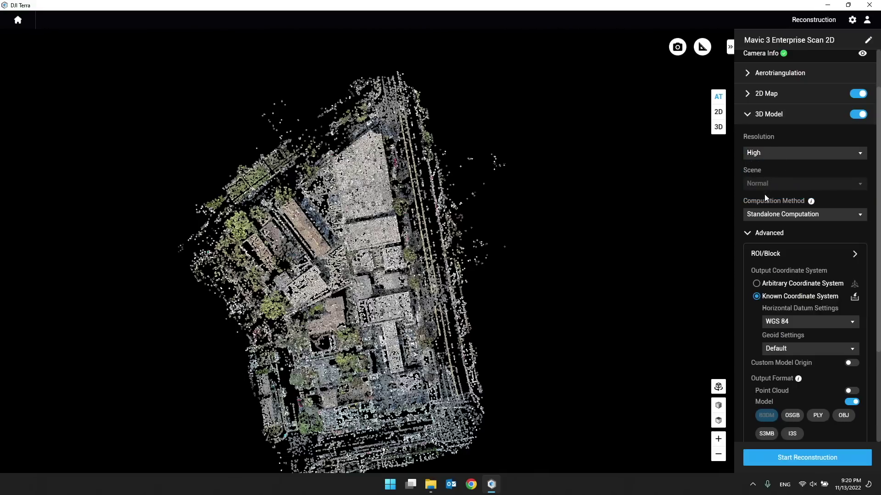
# Review the remaining 3D Model settings and expand the Aerotriangulation settings to check its scene option
pyautogui.scroll(-2, 764, 194)
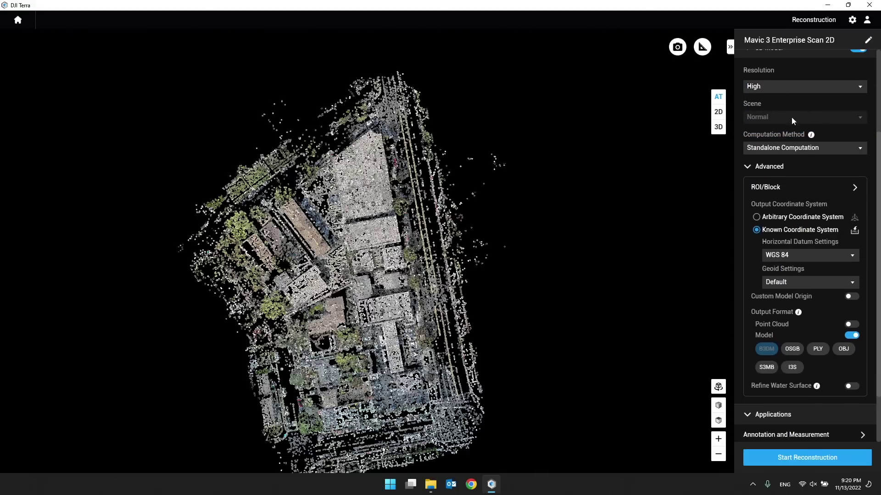
pyautogui.scroll(2, 792, 118)
pyautogui.scroll(2, 773, 184)
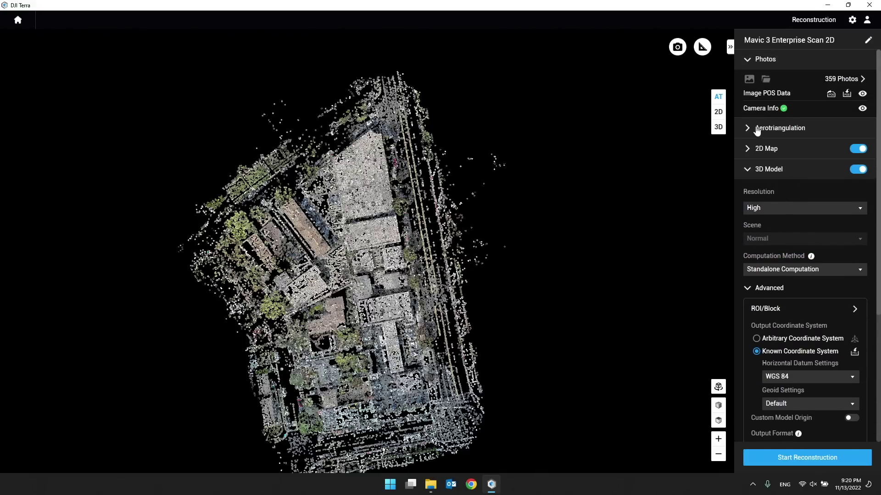
pyautogui.click(752, 130)
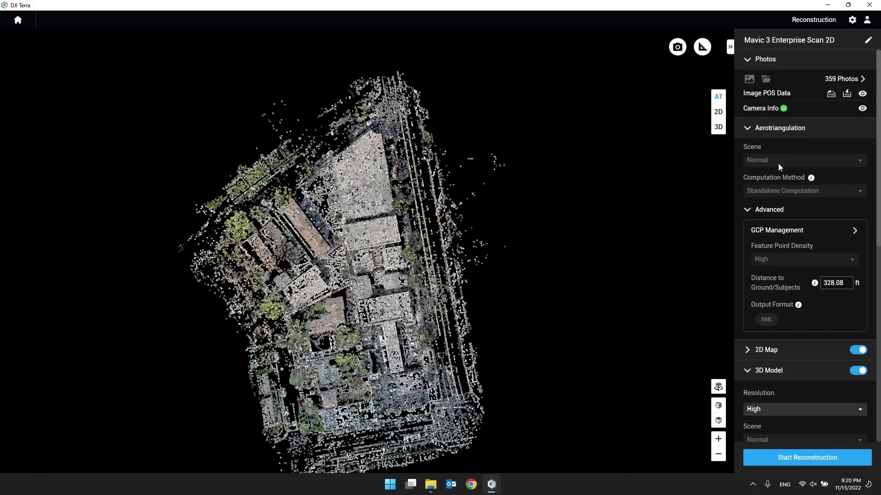
# Collapse the Aerotriangulation settings and check the 3D Model's Computation Method options, keeping Standalone Computation
pyautogui.click(747, 129)
pyautogui.scroll(-2, 759, 194)
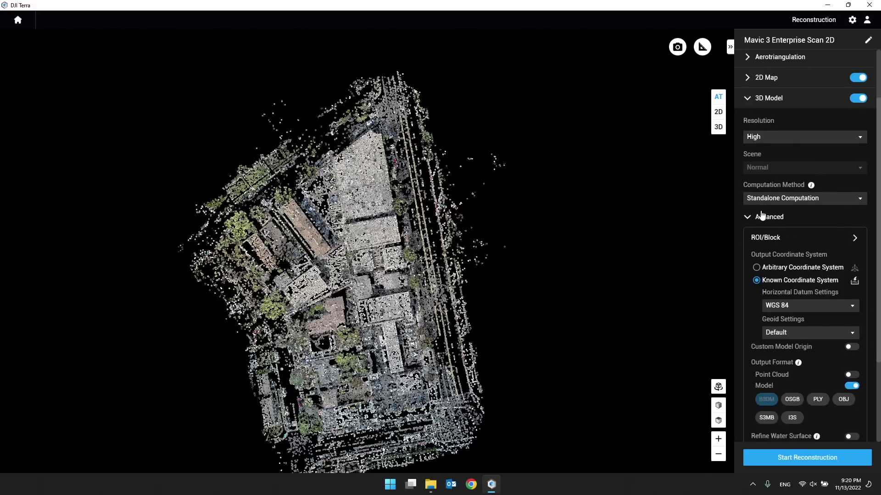
pyautogui.scroll(-1, 781, 189)
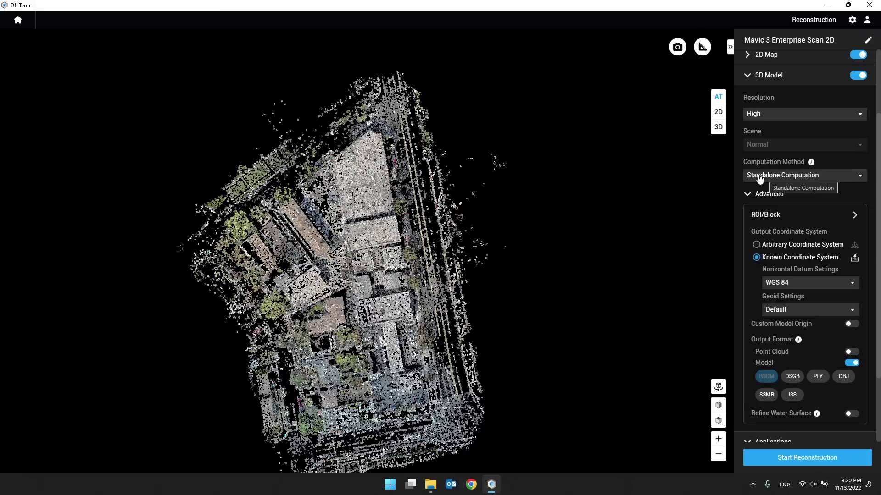
pyautogui.click(800, 177)
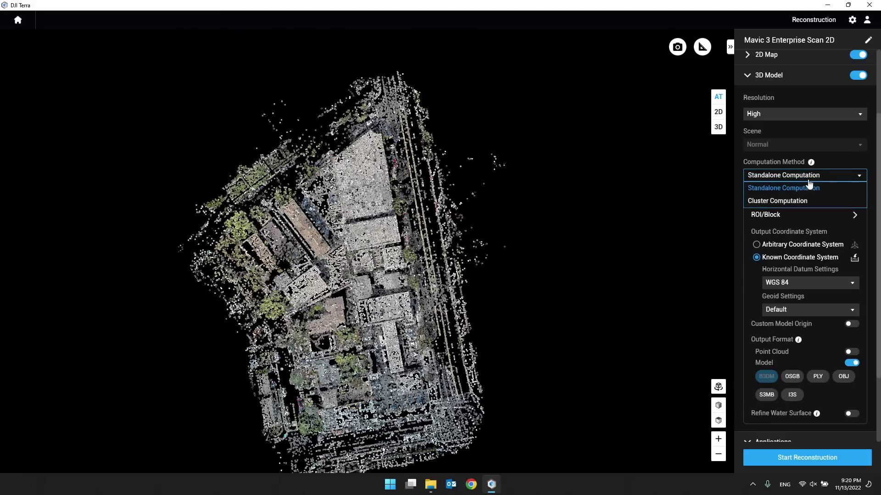
pyautogui.click(820, 176)
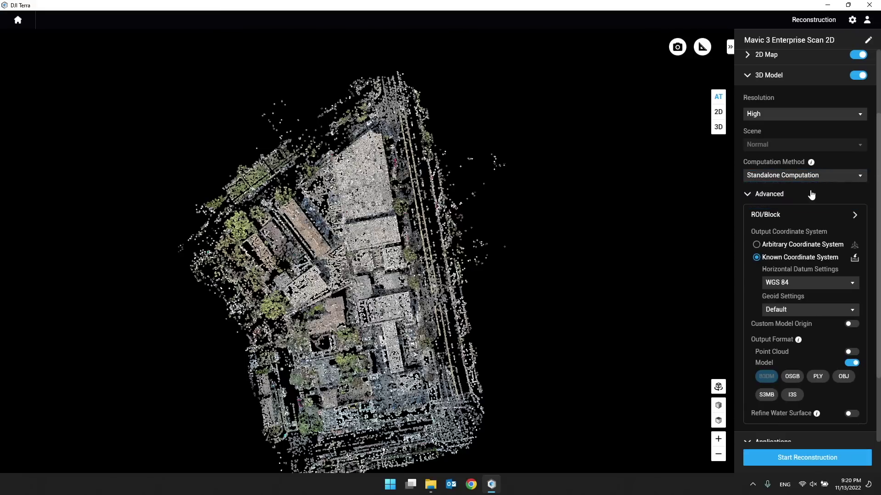
# Open the ROI/Block settings from the 3D Model's advanced options and bring the whole region of interest into view
pyautogui.scroll(-2, 810, 195)
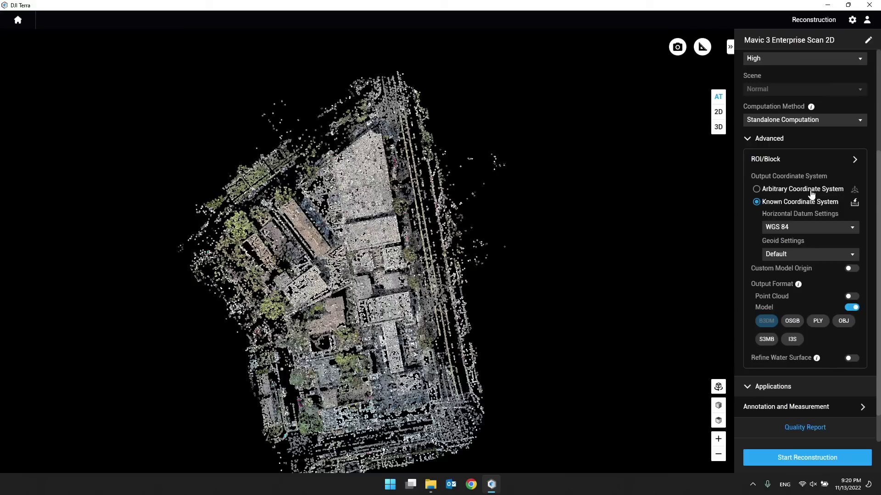
pyautogui.click(774, 139)
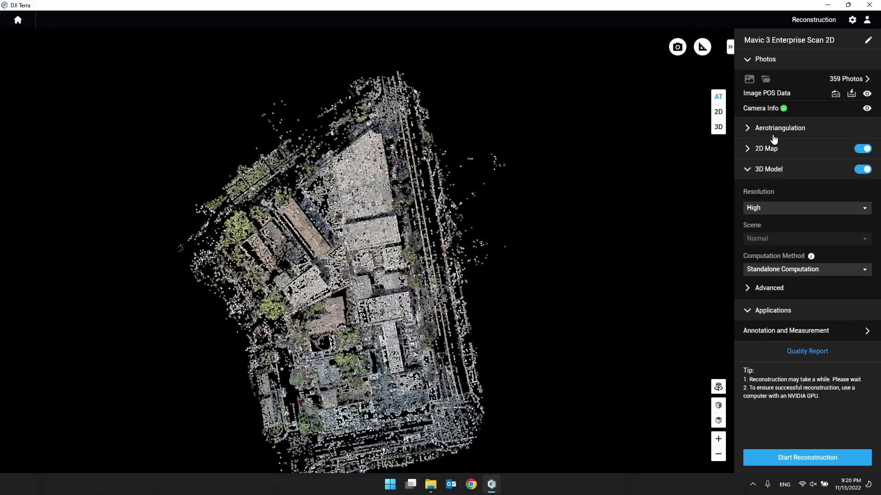
pyautogui.click(771, 287)
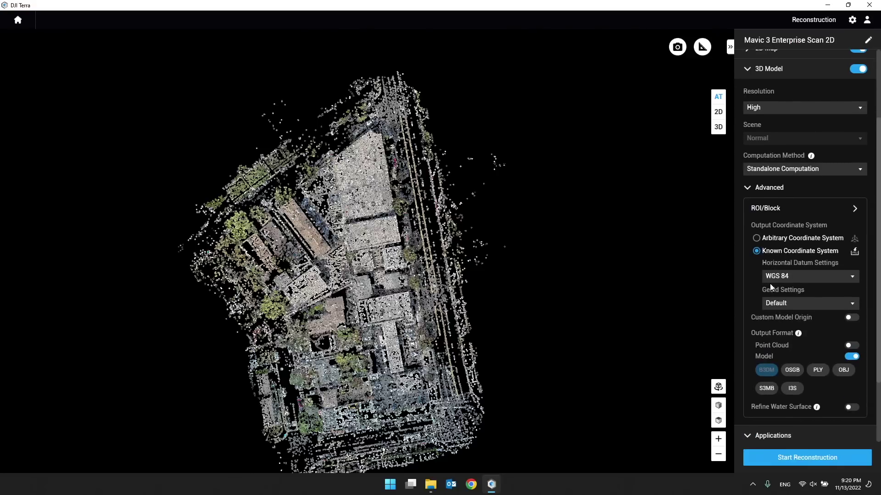
pyautogui.click(777, 208)
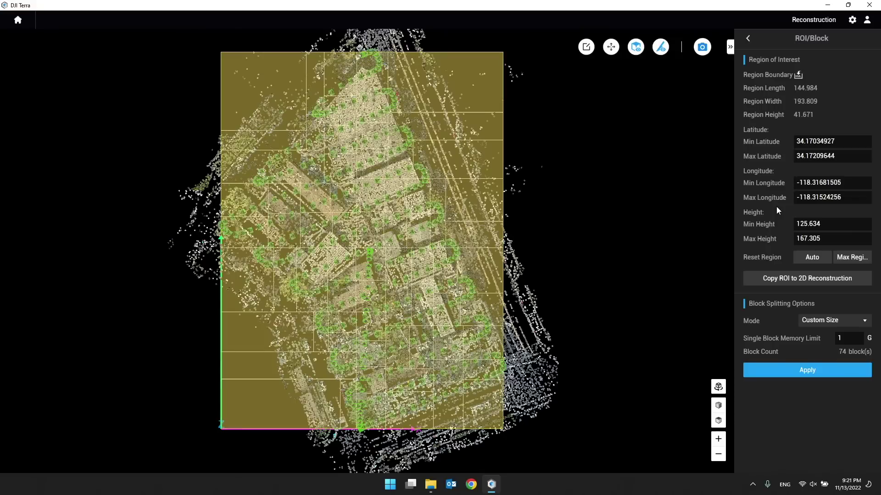
pyautogui.moveTo(546, 193); pyautogui.dragTo(514, 205)
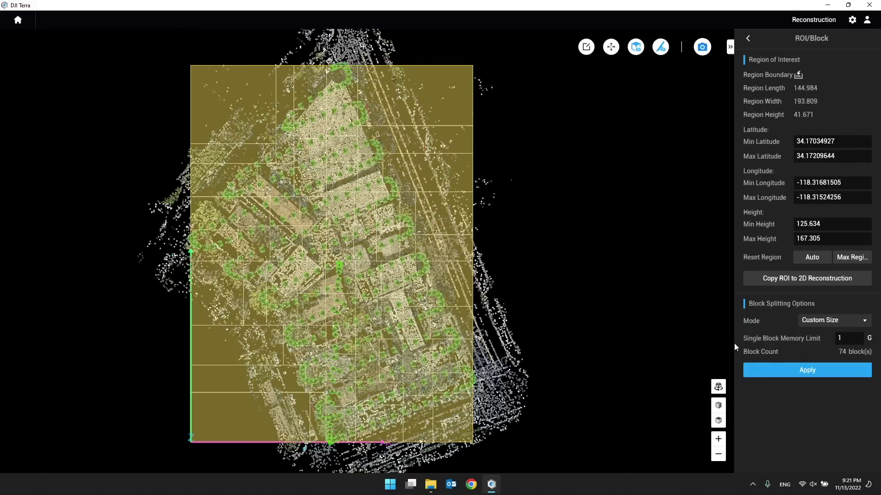
# Keep block splitting in Custom Size mode, set the single block memory limit to 10 G, and apply it
pyautogui.click(835, 324)
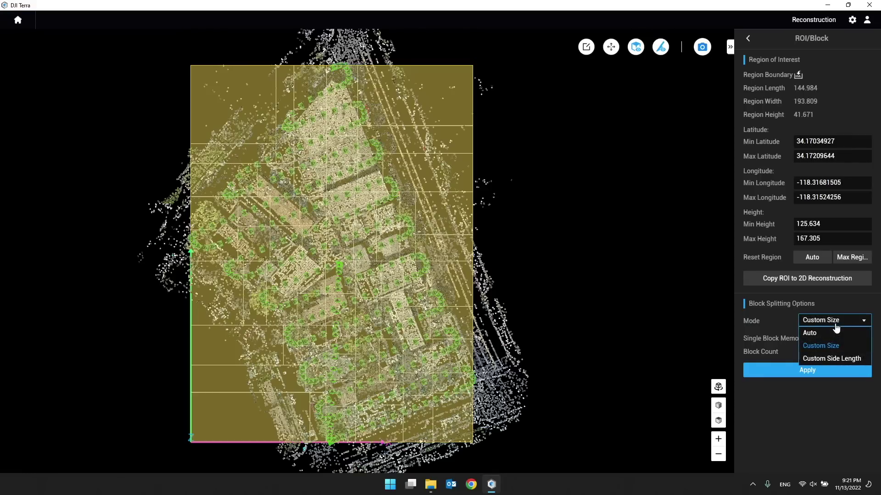
pyautogui.click(834, 324)
pyautogui.click(843, 342)
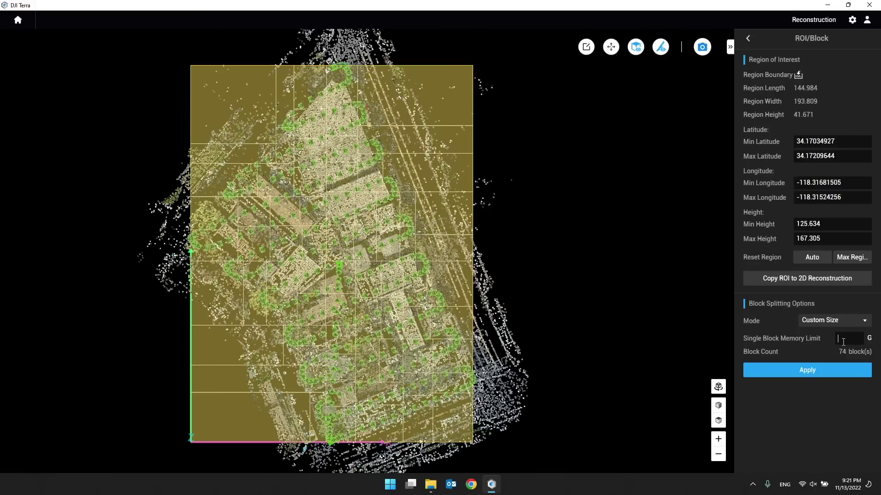
pyautogui.write('10')
pyautogui.click(818, 372)
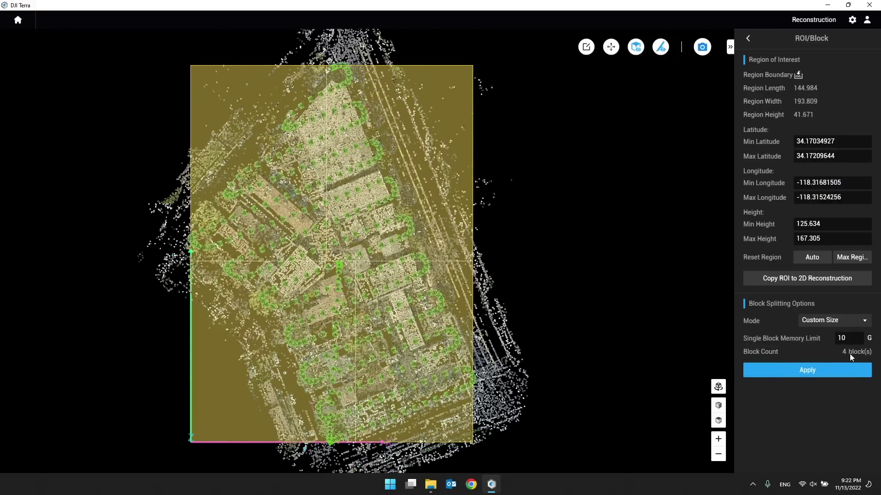
# Try the Custom Side Length mode for block splitting, accepting the change of reconstruction parameters
pyautogui.click(823, 326)
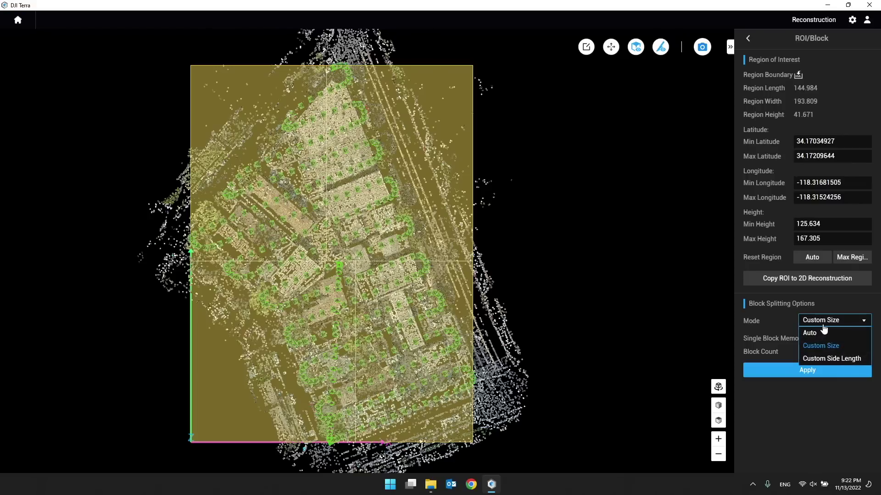
pyautogui.click(808, 359)
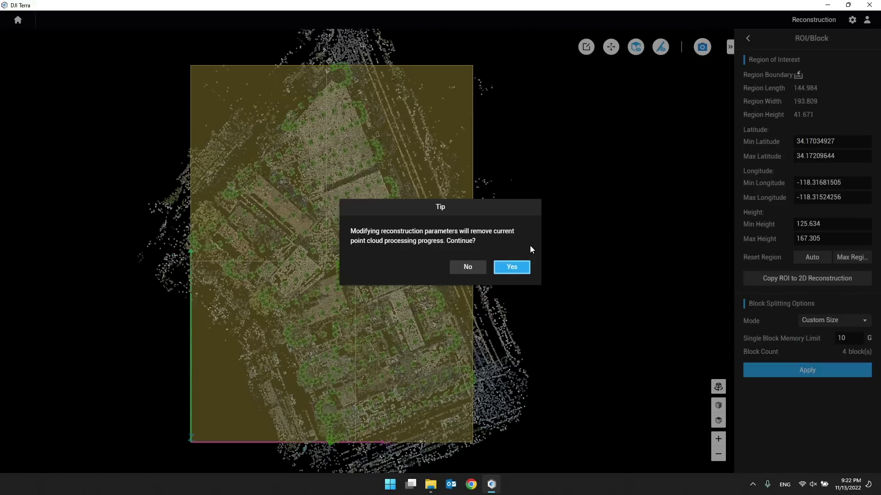
pyautogui.click(508, 266)
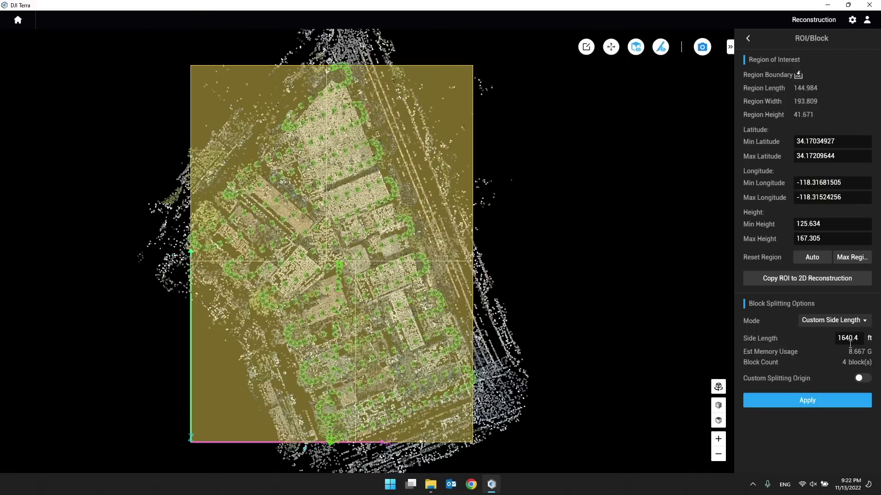
# Set the block splitting mode to Auto, apply it, and return to the mission's reconstruction settings
pyautogui.click(747, 39)
pyautogui.click(507, 262)
pyautogui.click(831, 321)
pyautogui.click(827, 334)
pyautogui.click(822, 366)
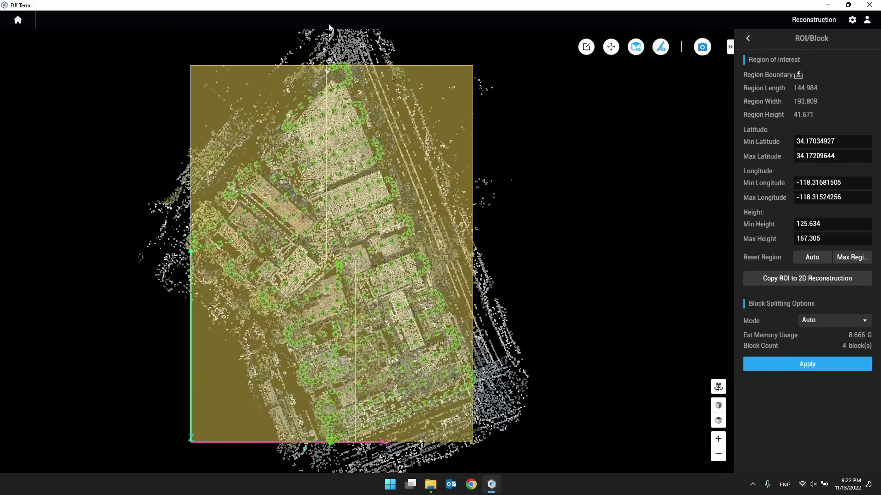
pyautogui.click(749, 39)
# Set the 3D Model's output to Arbitrary Coordinate System, checking the Custom Model Origin fields and turning that option off
pyautogui.scroll(-3, 756, 361)
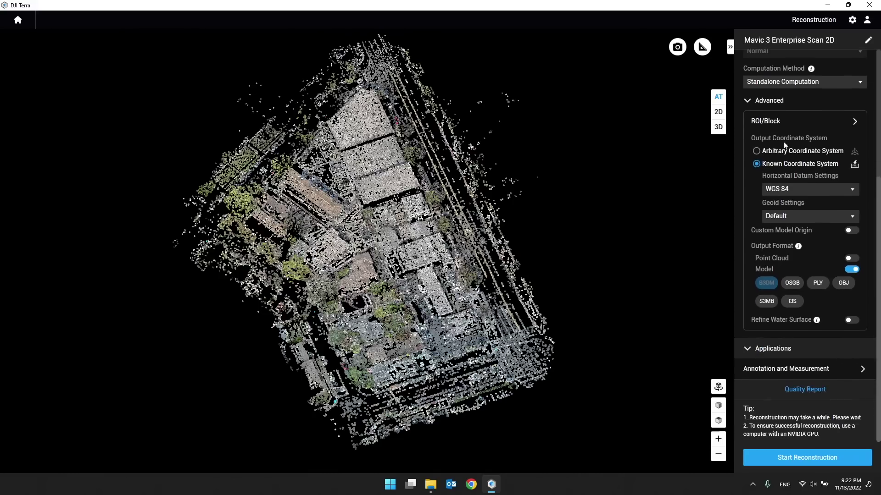
pyautogui.click(804, 156)
pyautogui.click(788, 222)
pyautogui.click(850, 231)
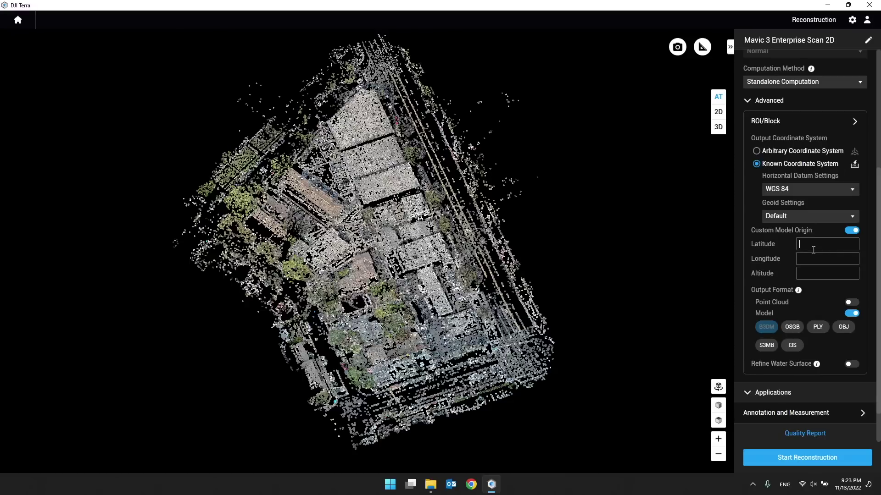
pyautogui.click(774, 152)
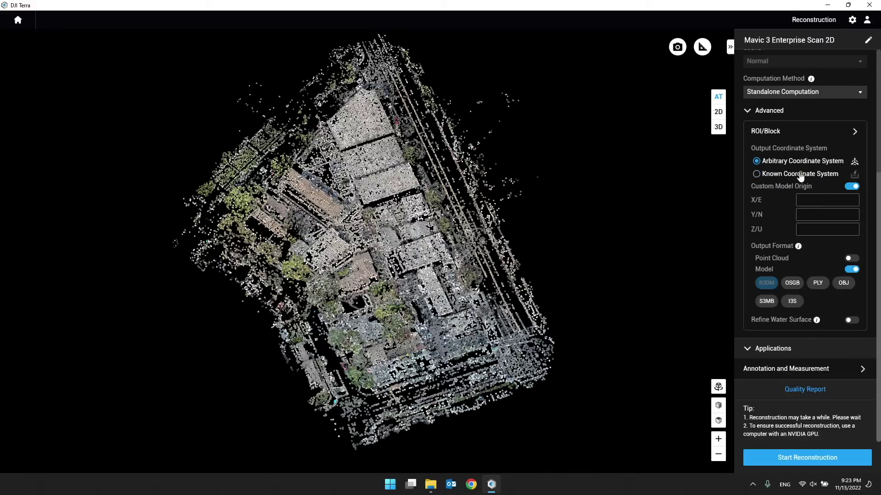
pyautogui.click(849, 188)
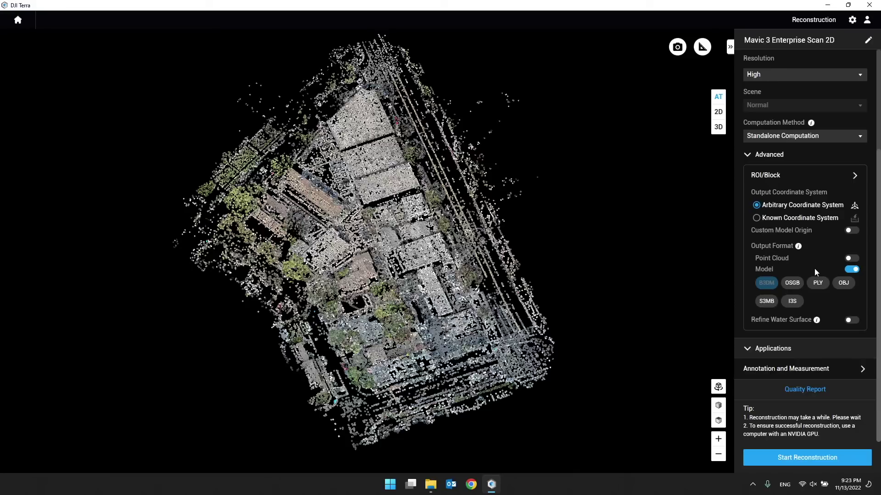
# Enable Point Cloud output for the 3D Model and add the LAS format
pyautogui.click(851, 259)
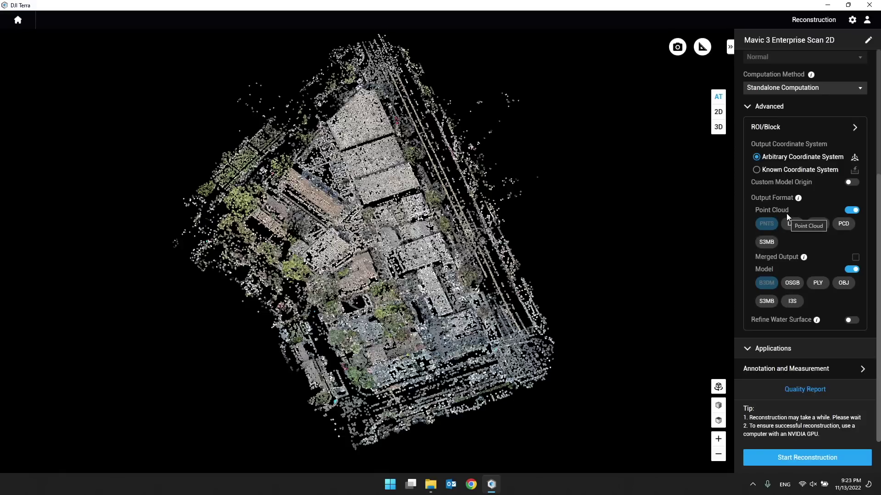
pyautogui.click(795, 227)
# Select the OBJ, PLY, OSGB, I3S and S3MB model output formats, and clear all of them again
pyautogui.click(841, 287)
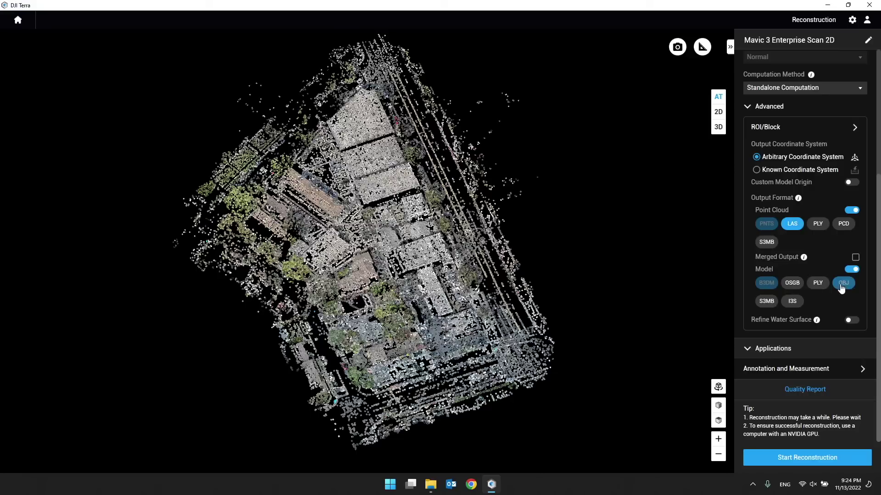
pyautogui.click(812, 289)
pyautogui.click(796, 286)
pyautogui.click(792, 302)
pyautogui.click(768, 302)
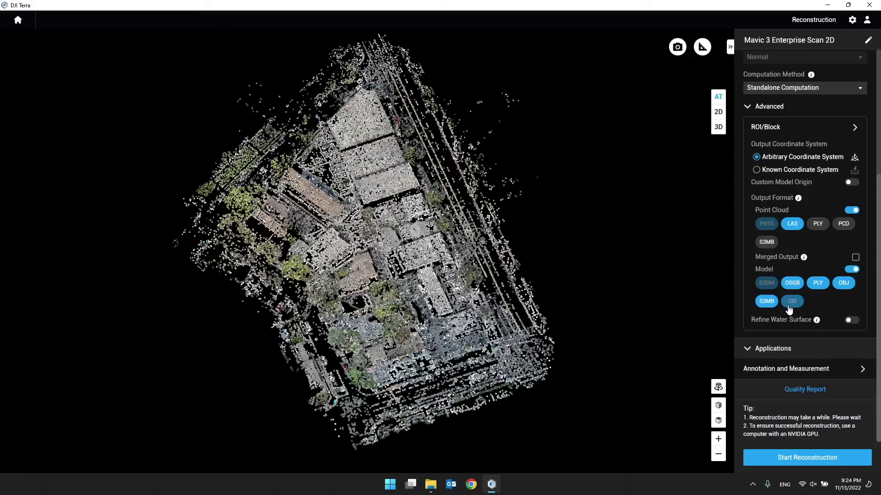
pyautogui.click(790, 302)
pyautogui.click(766, 301)
pyautogui.click(792, 282)
pyautogui.click(808, 284)
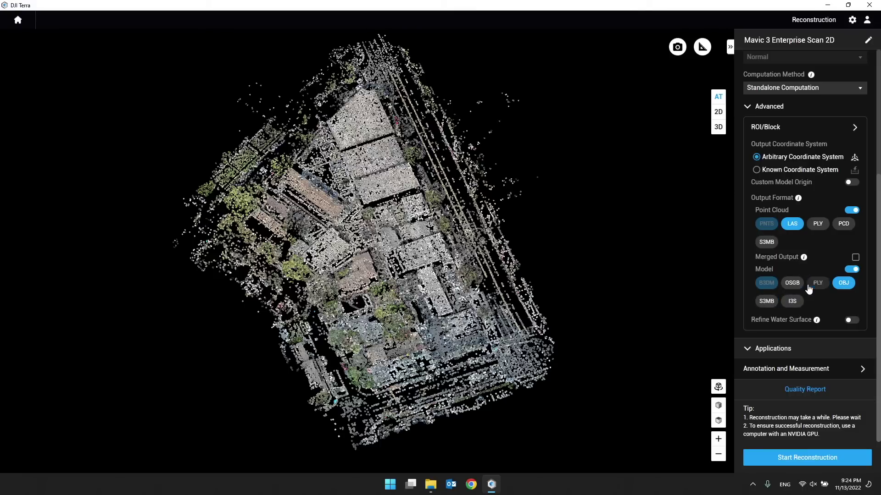
pyautogui.click(843, 283)
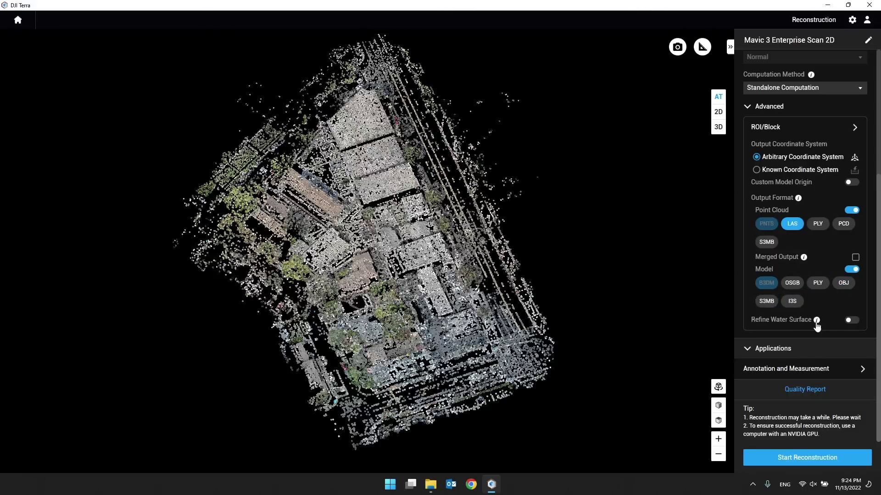
# Read the explanation of the Refine Water Surface option, dismiss it, and collapse the 3D Model settings
pyautogui.click(817, 321)
pyautogui.click(514, 271)
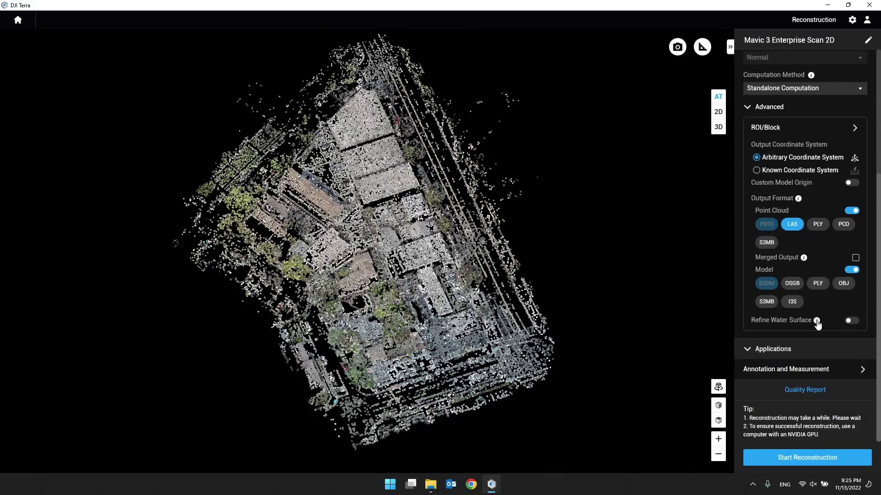
pyautogui.scroll(2, 825, 314)
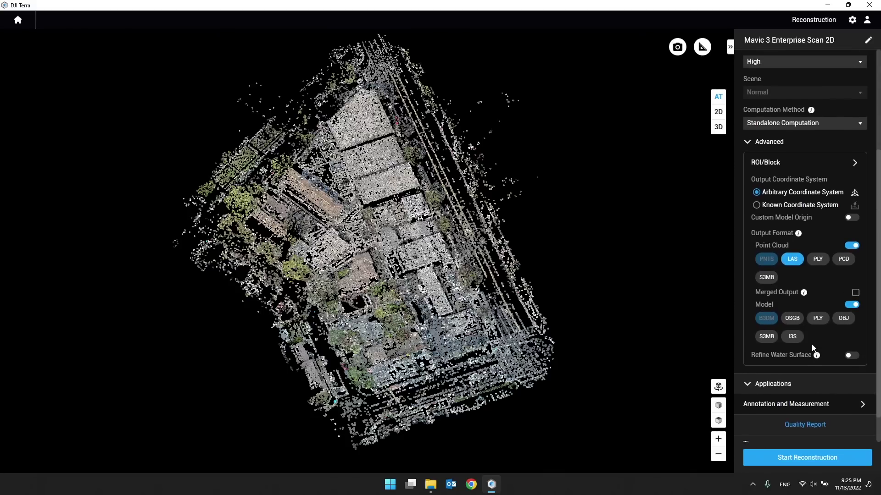
pyautogui.scroll(6, 811, 344)
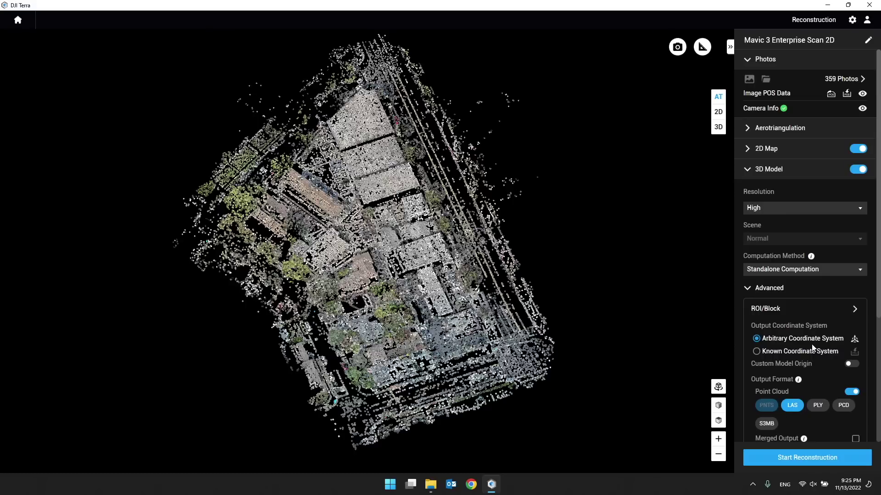
pyautogui.click(748, 170)
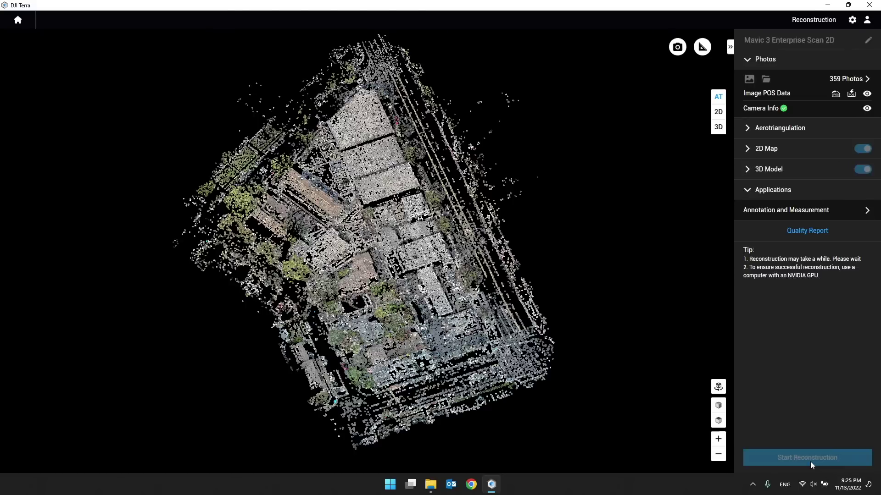
# Start the reconstruction, review the parameter checklist from Image through 3D Model, and accept it
pyautogui.click(810, 459)
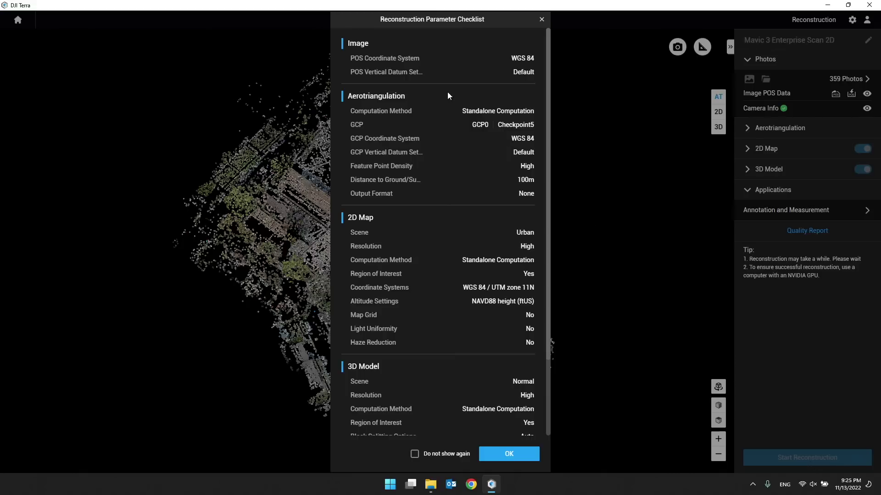
pyautogui.scroll(-2, 448, 90)
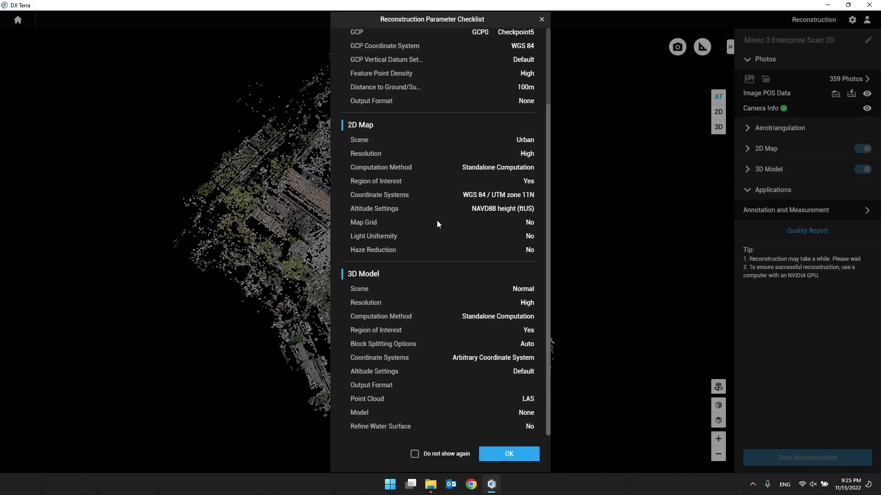
pyautogui.scroll(2, 437, 222)
pyautogui.scroll(-2, 437, 224)
pyautogui.click(509, 453)
# Return to the mission list, open the Burbank M3E Office mission, center the map on its area, and use the Satellite base map
pyautogui.click(19, 21)
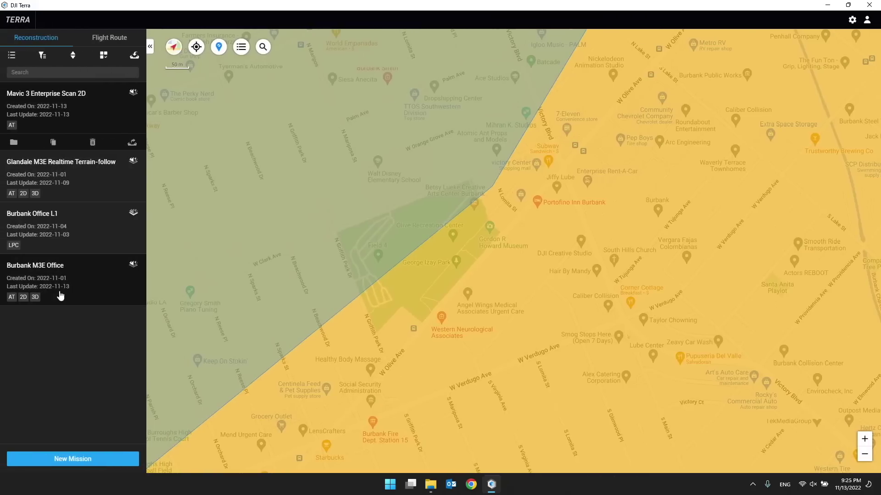
pyautogui.click(134, 266)
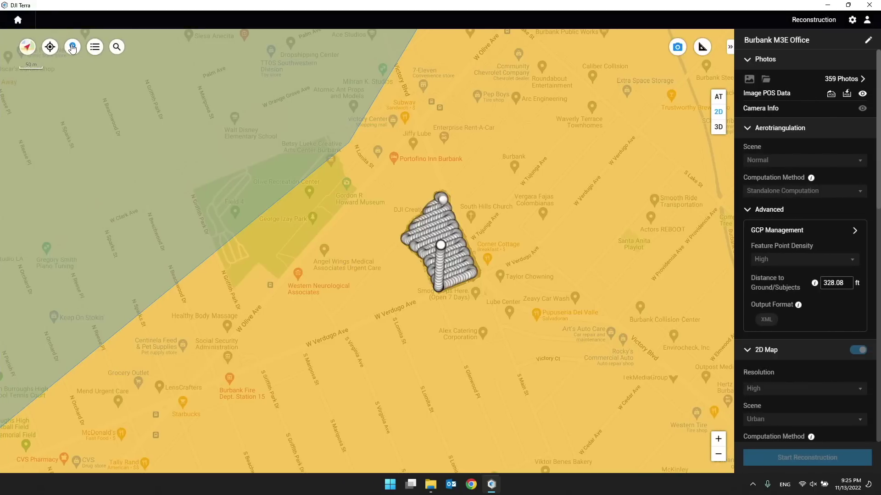
pyautogui.click(72, 46)
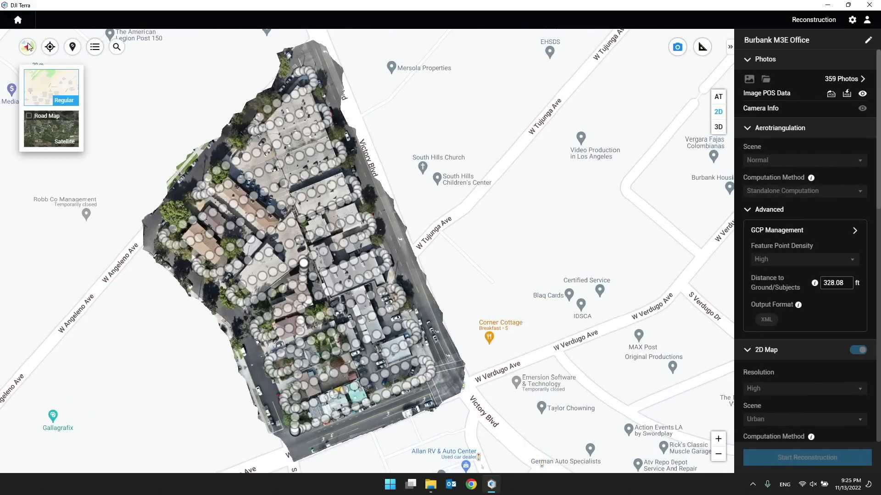
pyautogui.click(43, 126)
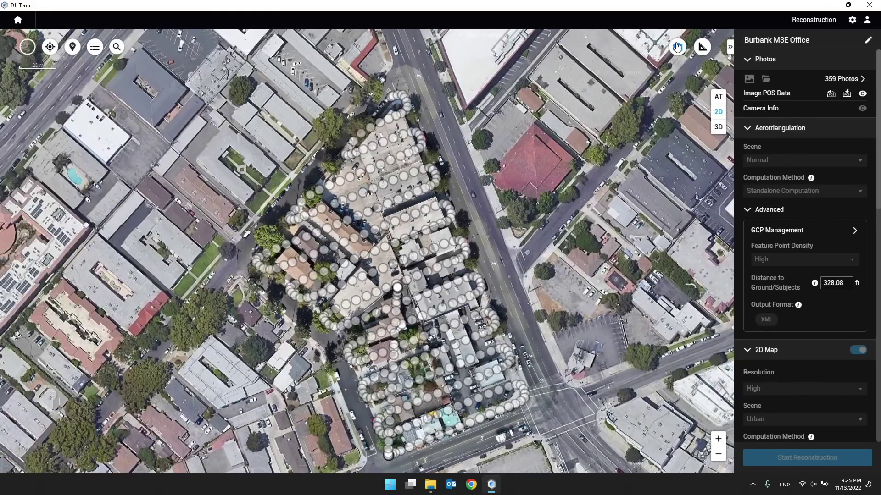
# Hide the camera positions on the 2D map and examine the office building and parking lot up close
pyautogui.click(677, 46)
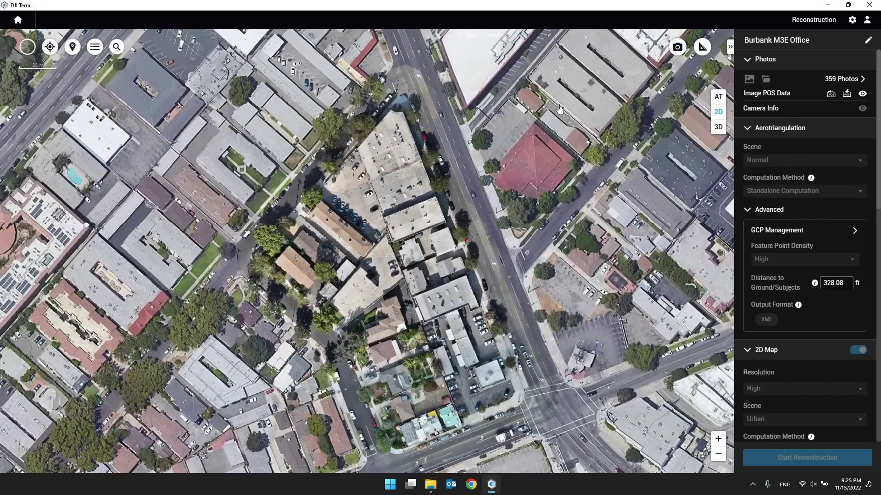
pyautogui.scroll(3, 444, 223)
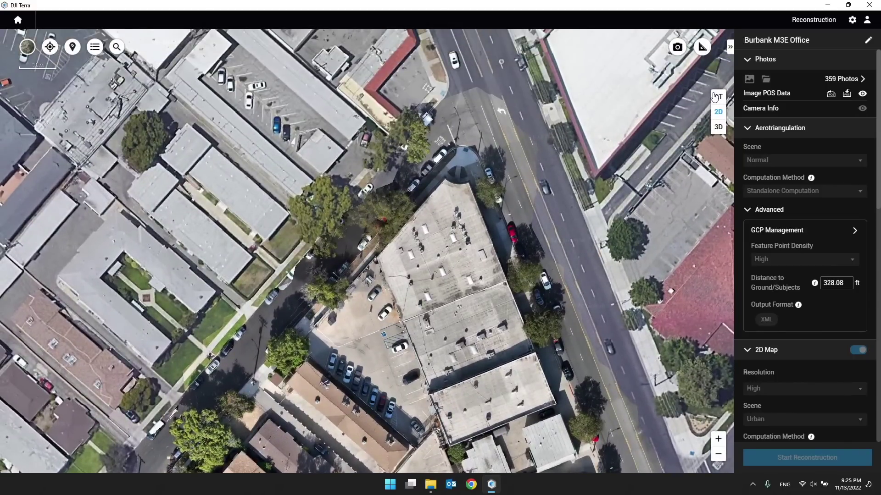
pyautogui.click(718, 100)
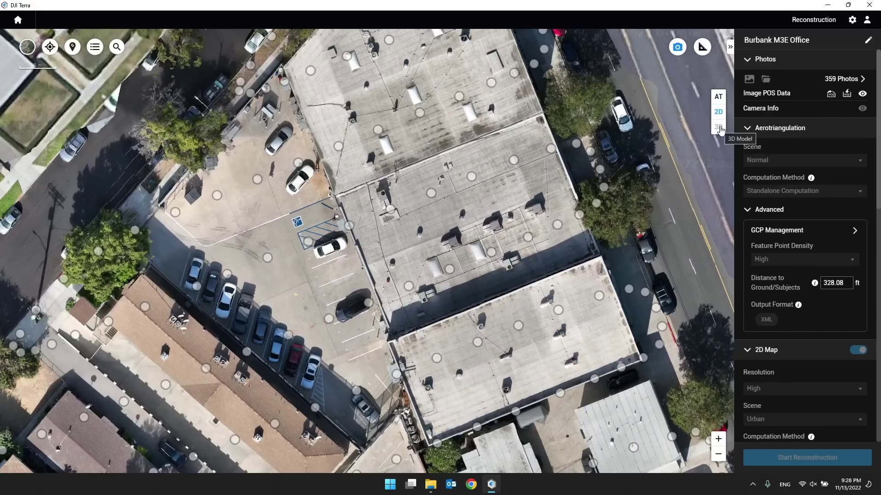
# Open the 3D model and examine the office roof and its air-conditioning units from close range and oblique angles
pyautogui.click(720, 131)
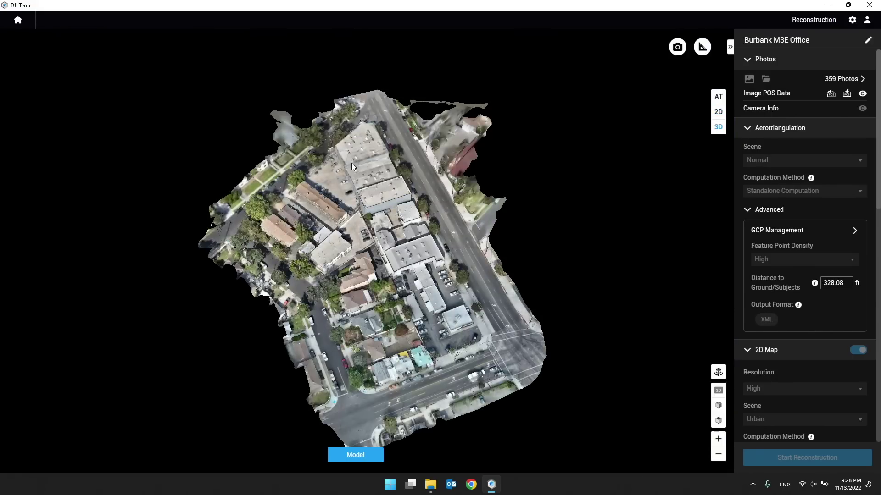
pyautogui.scroll(10, 352, 163)
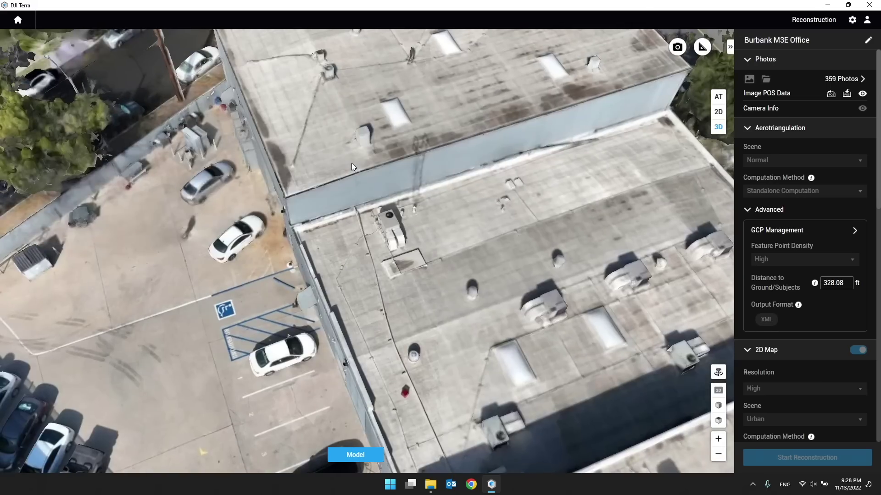
pyautogui.scroll(-5, 351, 163)
pyautogui.moveTo(352, 163); pyautogui.dragTo(390, 275)
pyautogui.scroll(5, 453, 315)
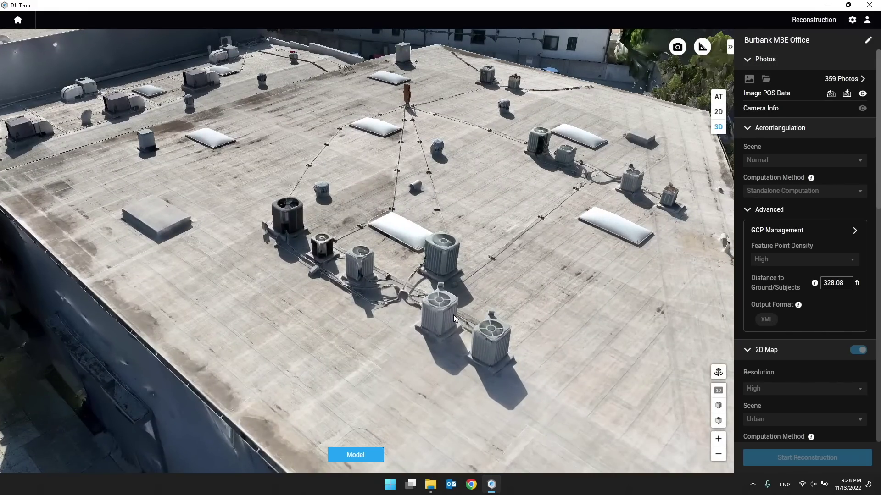
pyautogui.scroll(-3, 431, 299)
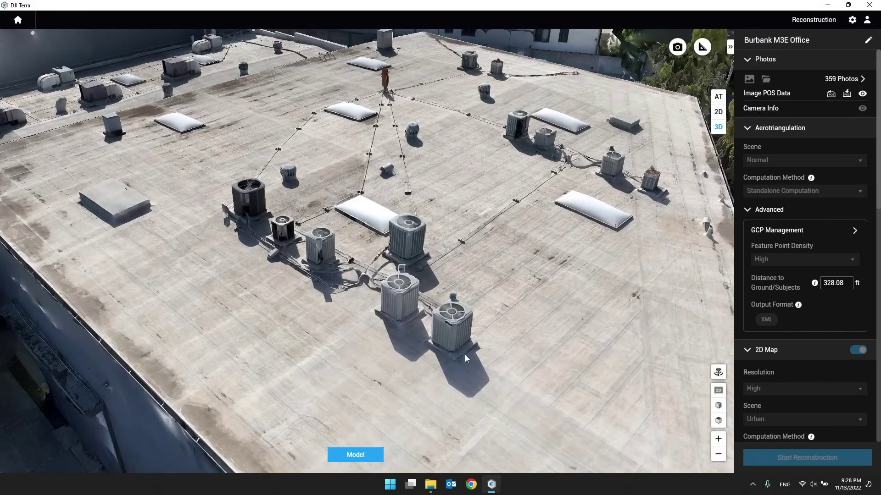
pyautogui.moveTo(464, 354); pyautogui.dragTo(359, 335)
pyautogui.scroll(4, 448, 351)
pyautogui.scroll(-10, 541, 363)
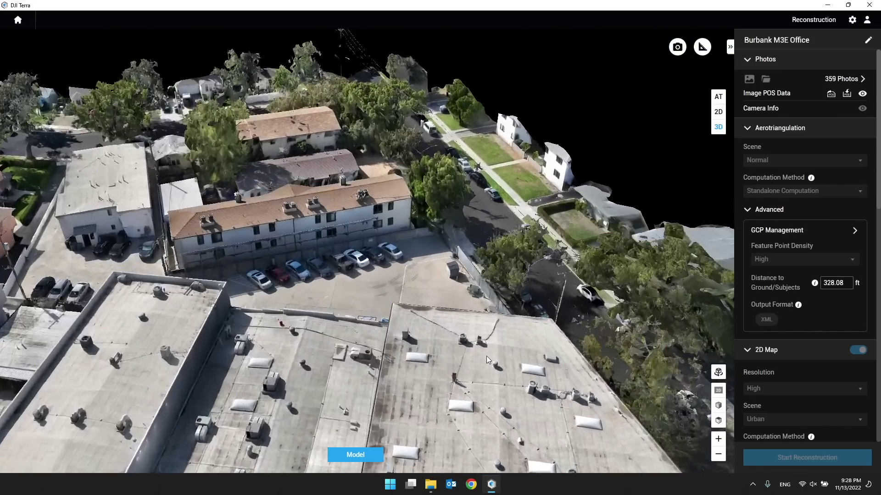
# Inspect the 3D model's parking lot from directly above, including the accessible parking space and parked cars
pyautogui.moveTo(486, 356); pyautogui.dragTo(419, 406, button='right')
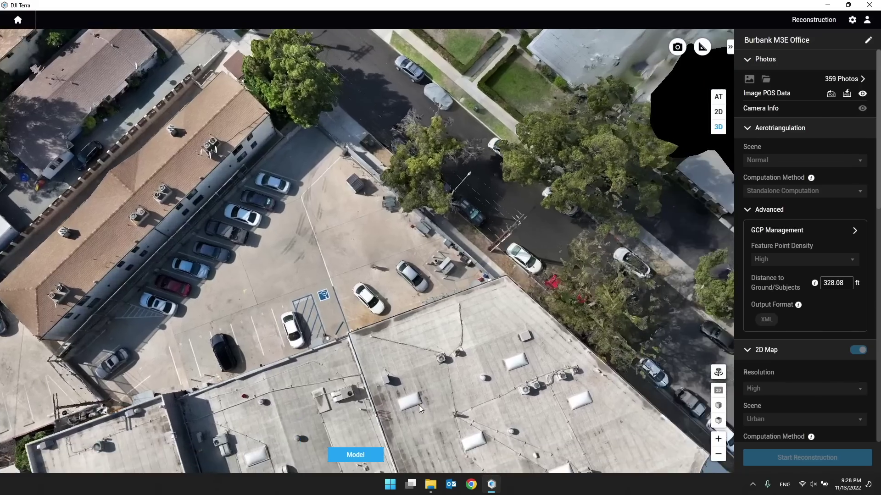
pyautogui.moveTo(405, 337); pyautogui.dragTo(474, 426, button='right')
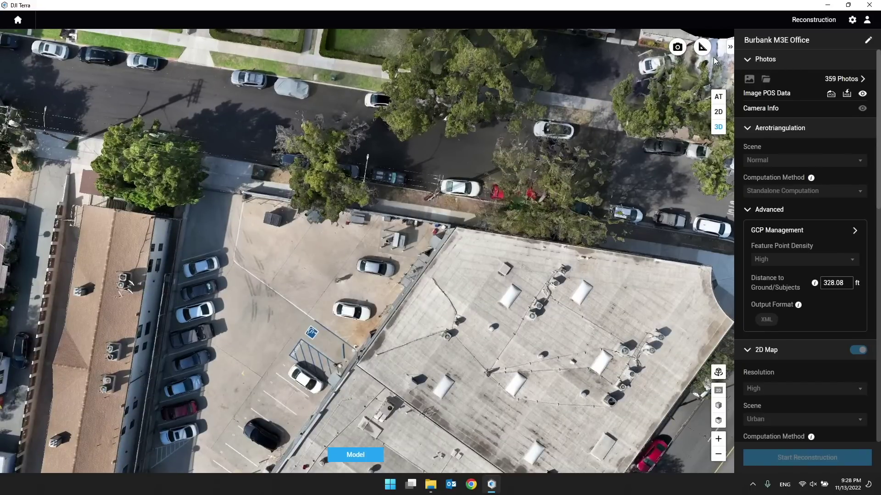
pyautogui.moveTo(444, 246); pyautogui.dragTo(490, 267, button='right')
pyautogui.scroll(5, 490, 266)
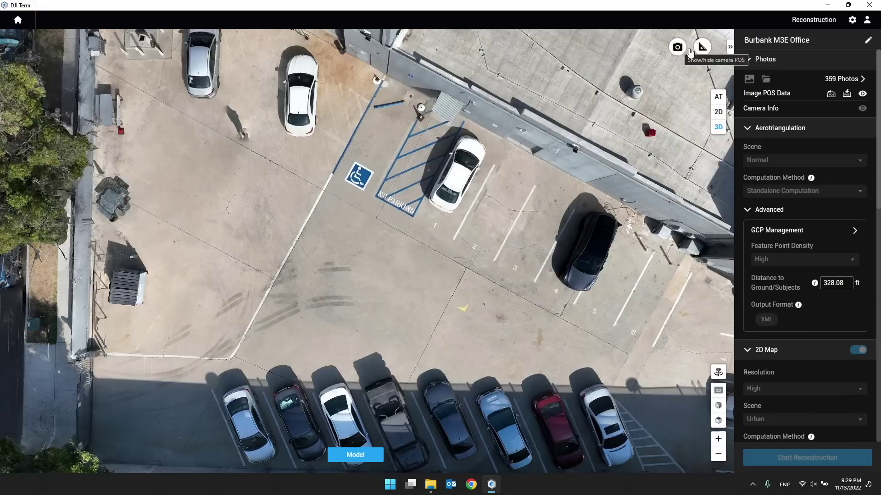
# Measure the coordinates of a point on the parking lot pavement below the accessible parking space
pyautogui.click(703, 48)
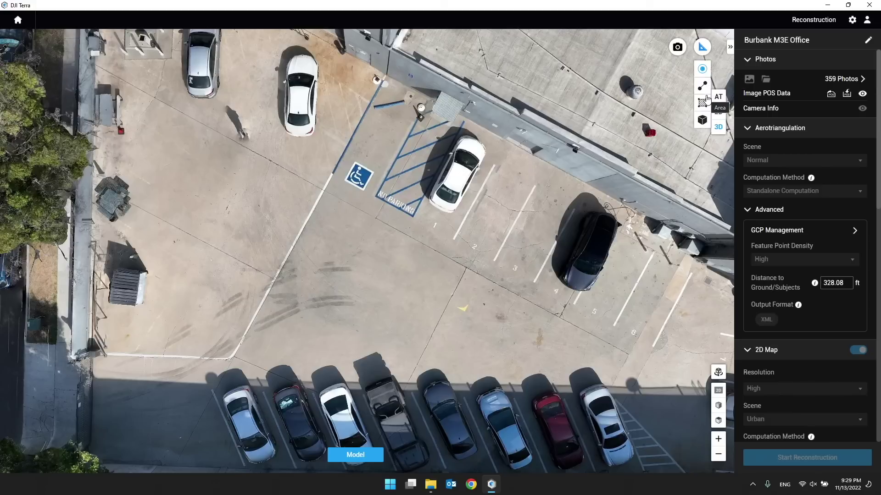
pyautogui.click(703, 70)
pyautogui.click(356, 244)
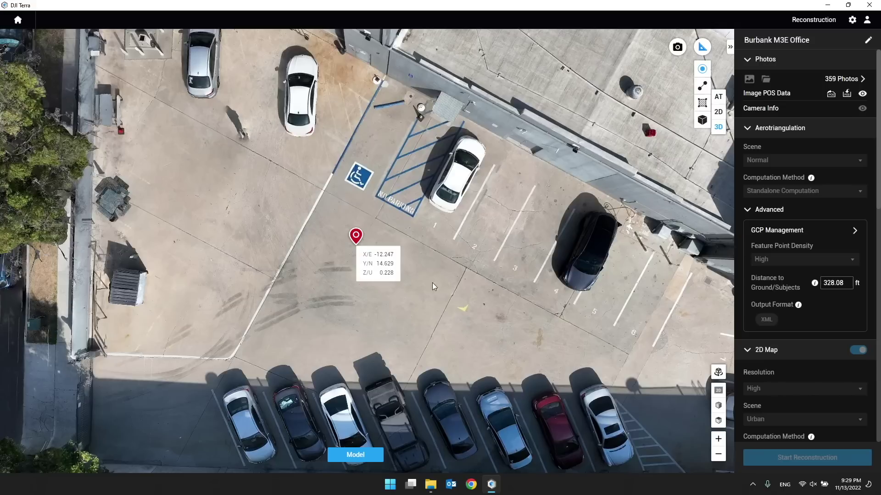
# Measure the distance between two points across the open parking lot pavement
pyautogui.click(700, 87)
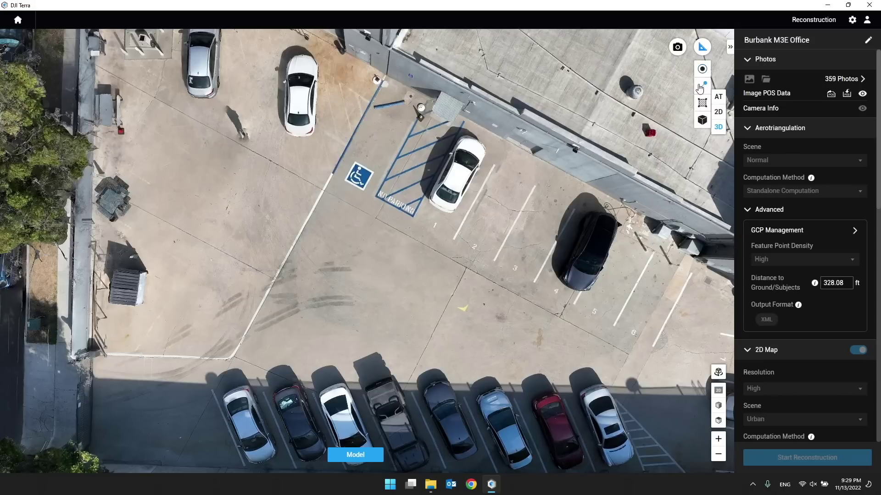
pyautogui.click(700, 87)
pyautogui.click(497, 306)
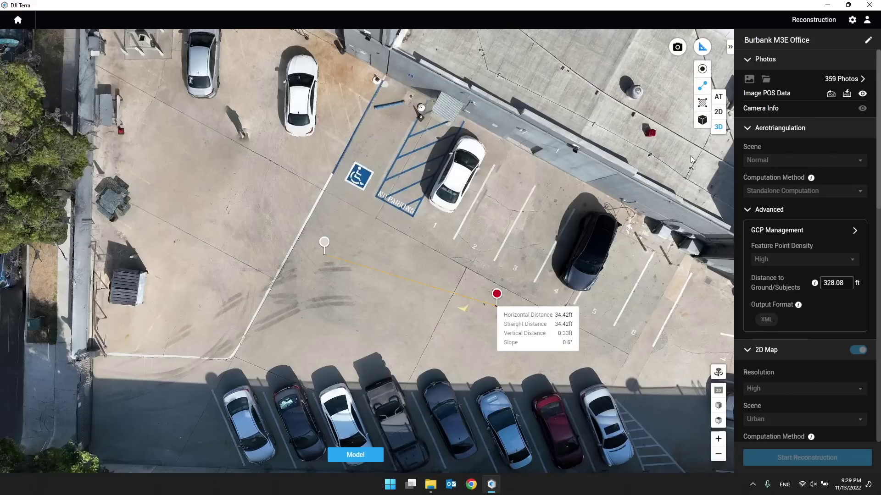
# Measure the area of a five-point polygon on the pavement around the accessible parking symbol
pyautogui.click(702, 104)
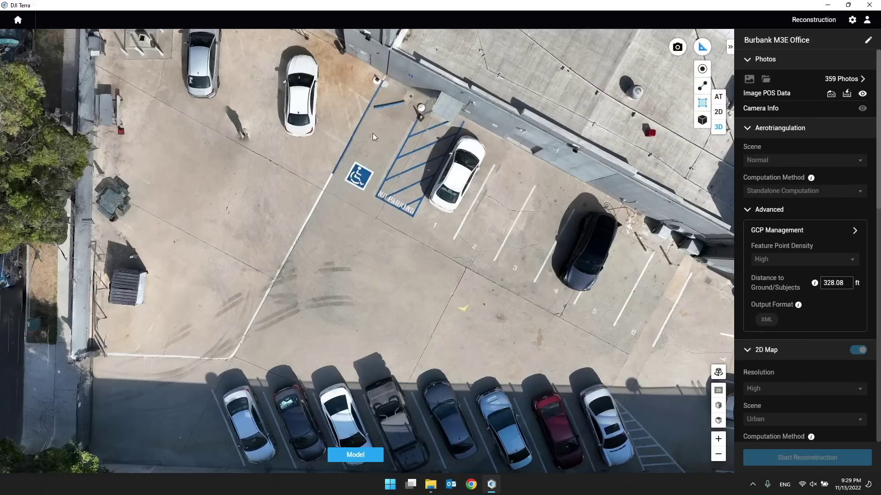
pyautogui.click(345, 144)
pyautogui.click(254, 290)
pyautogui.click(354, 317)
pyautogui.click(415, 302)
pyautogui.click(393, 202)
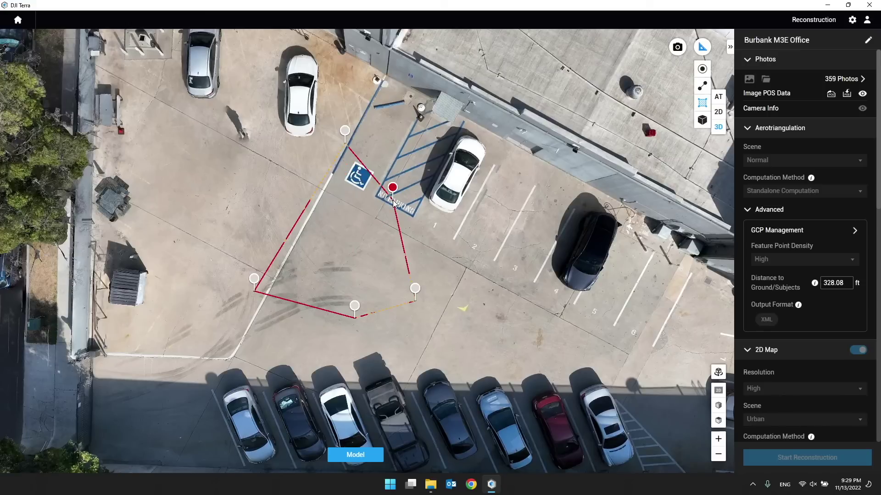
pyautogui.rightClick(393, 201)
# Outline a second, smaller three-point area on the pavement near the numbered parking spaces
pyautogui.click(458, 262)
pyautogui.click(491, 271)
pyautogui.click(454, 323)
pyautogui.rightClick(455, 324)
pyautogui.click(615, 215)
# Measure the volume of a four-point polygon on the open pavement, and close the measurement tools
pyautogui.click(703, 123)
pyautogui.moveTo(104, 107); pyautogui.dragTo(139, 97)
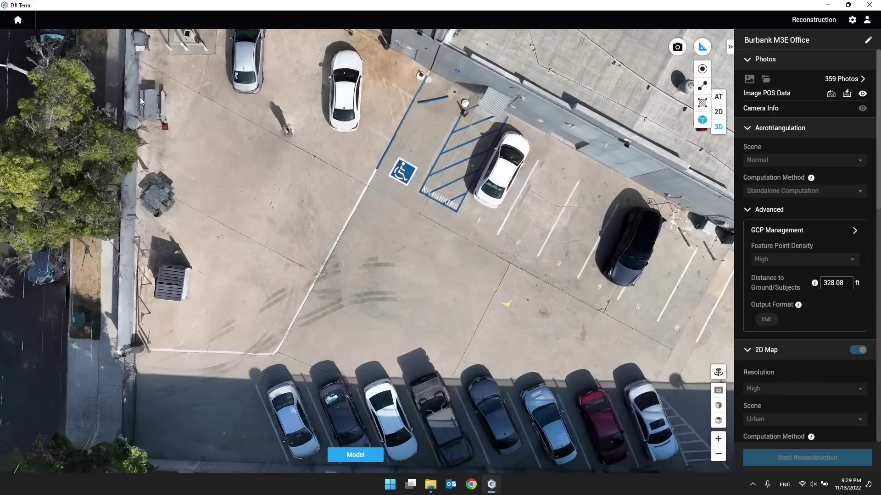
pyautogui.click(241, 314)
pyautogui.click(391, 362)
pyautogui.click(458, 285)
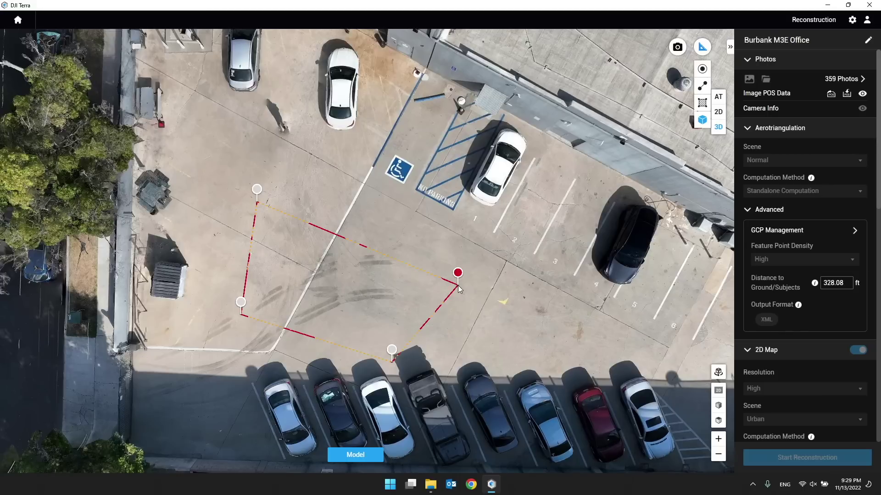
pyautogui.rightClick(459, 287)
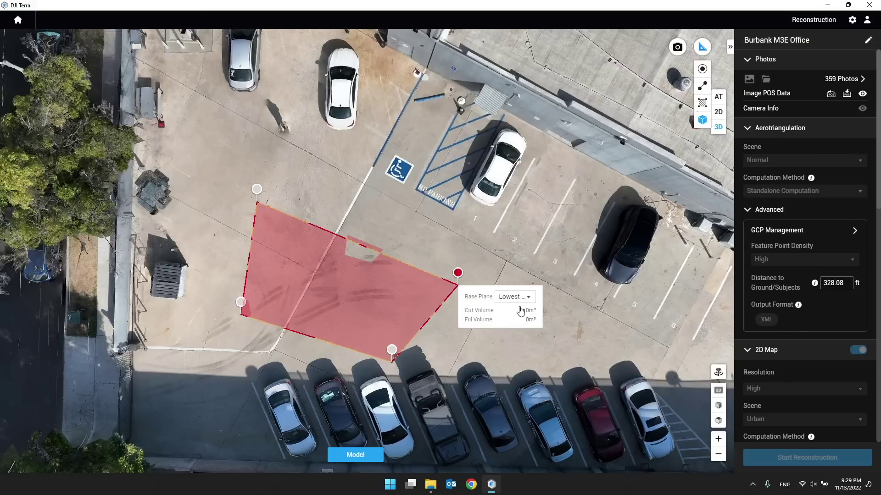
pyautogui.click(472, 266)
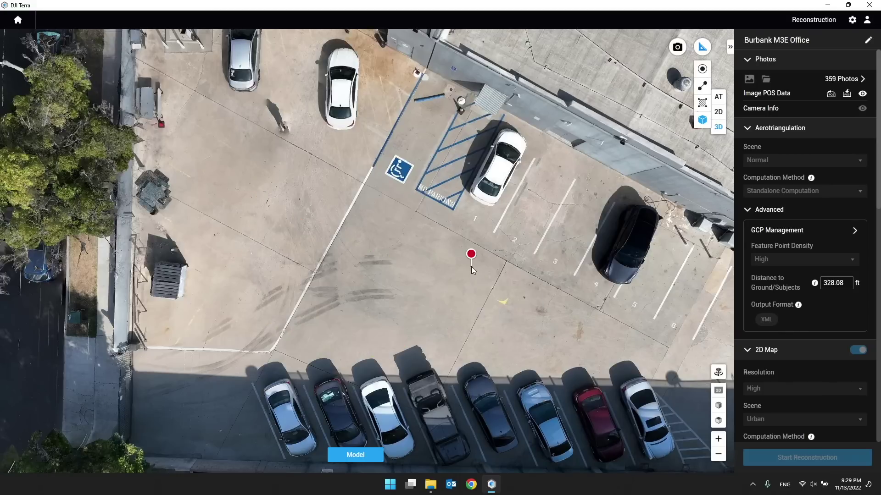
pyautogui.click(707, 48)
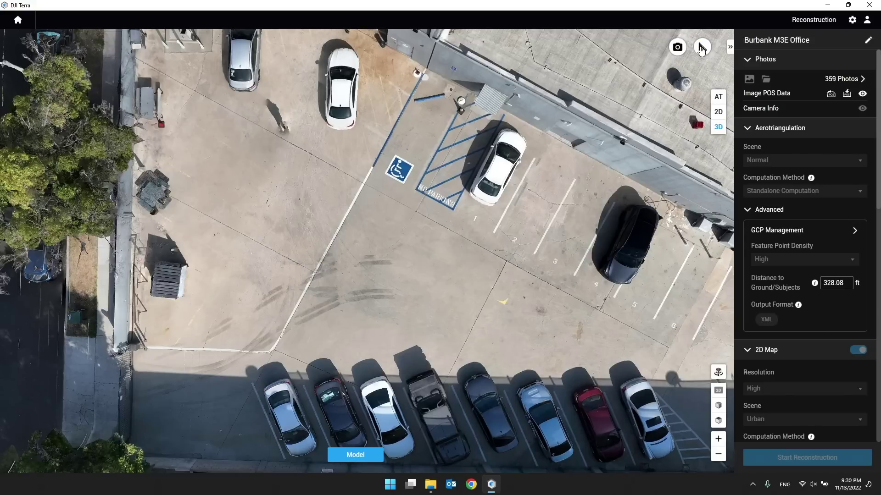
# Review the reconstruction settings, the Annotation and Measurement tools, and the quick measurement tools on the 3D model
pyautogui.scroll(-10, 759, 183)
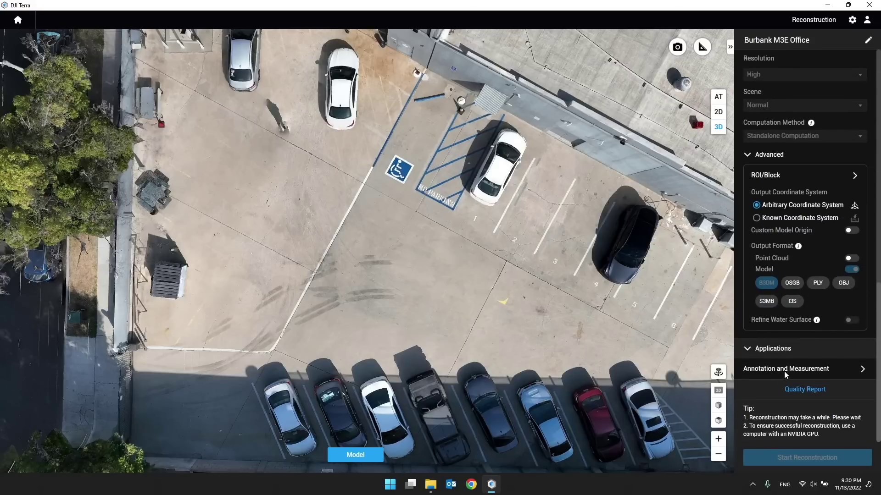
pyautogui.scroll(5, 752, 350)
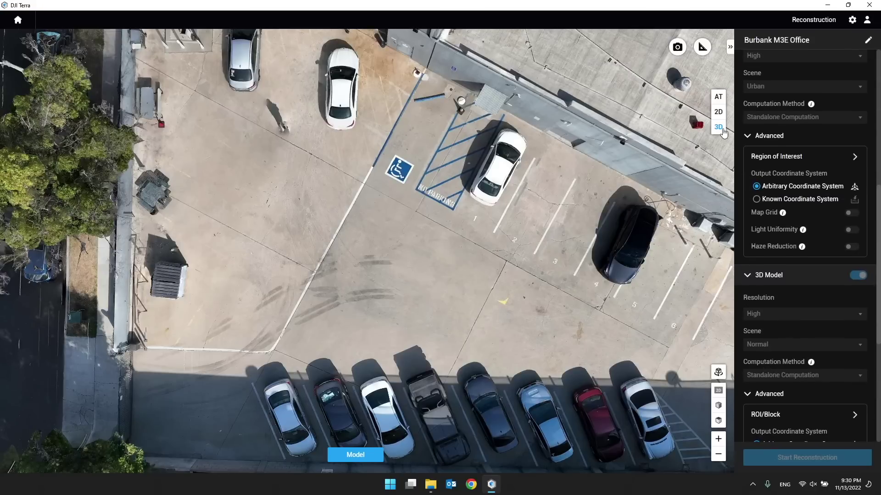
pyautogui.scroll(-5, 819, 274)
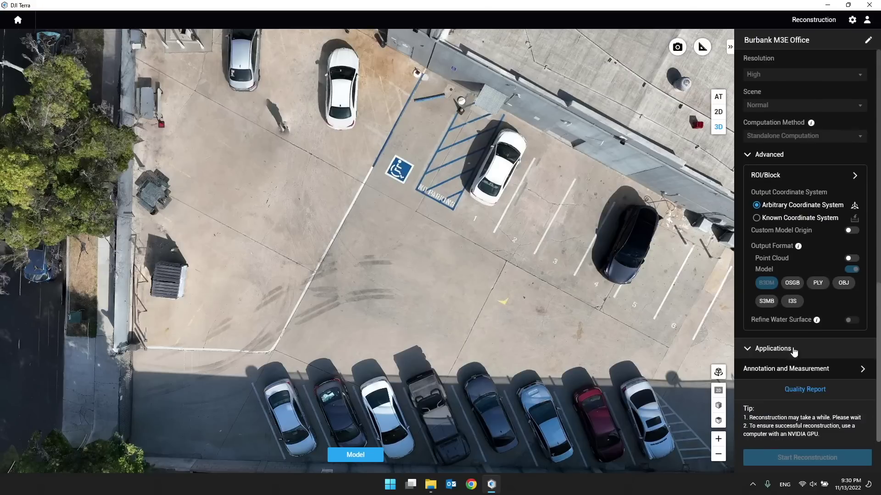
pyautogui.click(765, 369)
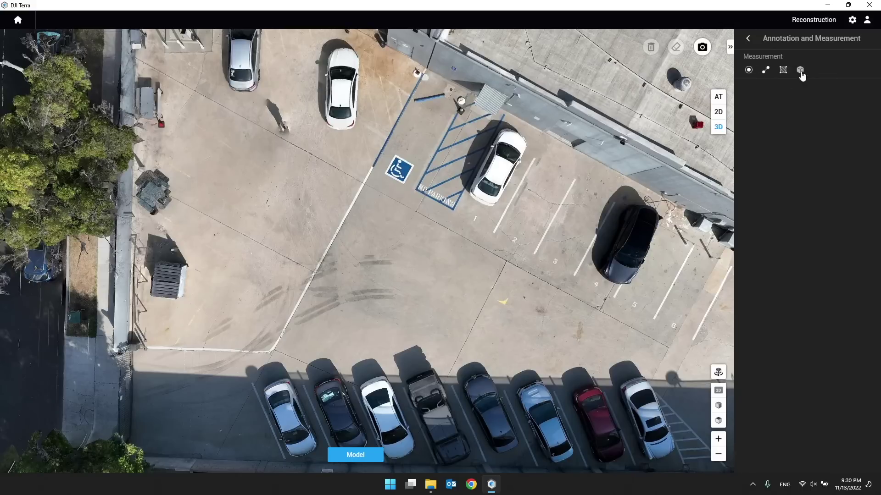
pyautogui.click(748, 38)
pyautogui.click(701, 49)
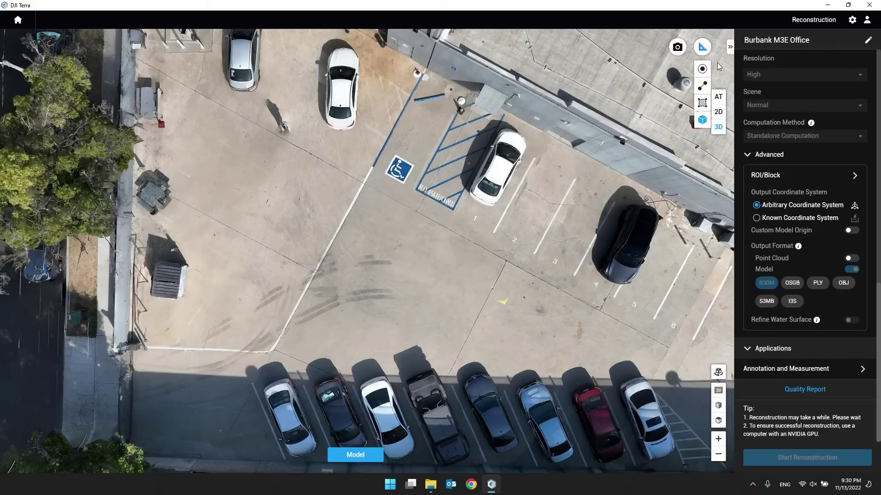
pyautogui.click(704, 48)
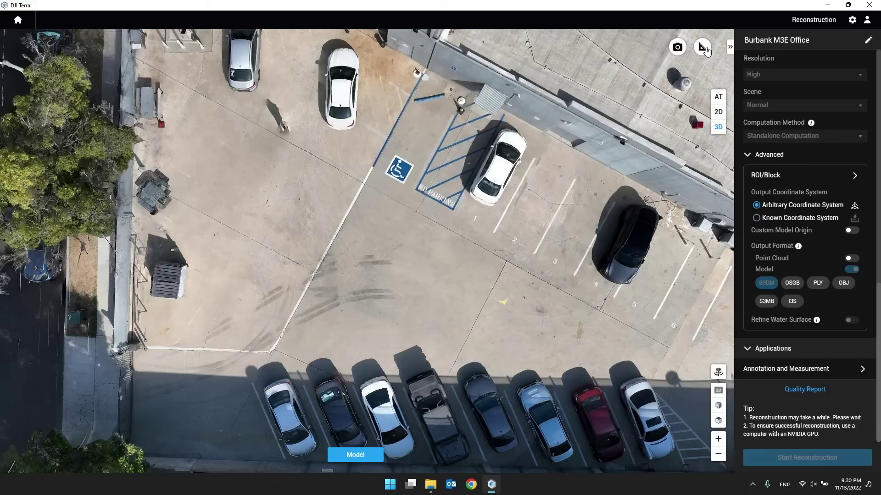
# Add a four-point area measurement on the parking lot pavement in Annotation and Measurement
pyautogui.click(753, 371)
pyautogui.click(803, 72)
pyautogui.click(786, 72)
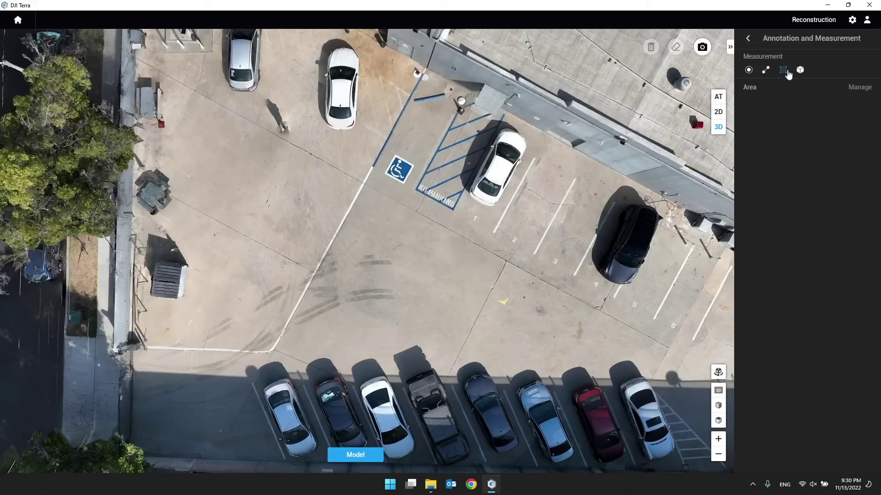
pyautogui.click(371, 171)
pyautogui.click(491, 251)
pyautogui.click(453, 341)
pyautogui.click(266, 288)
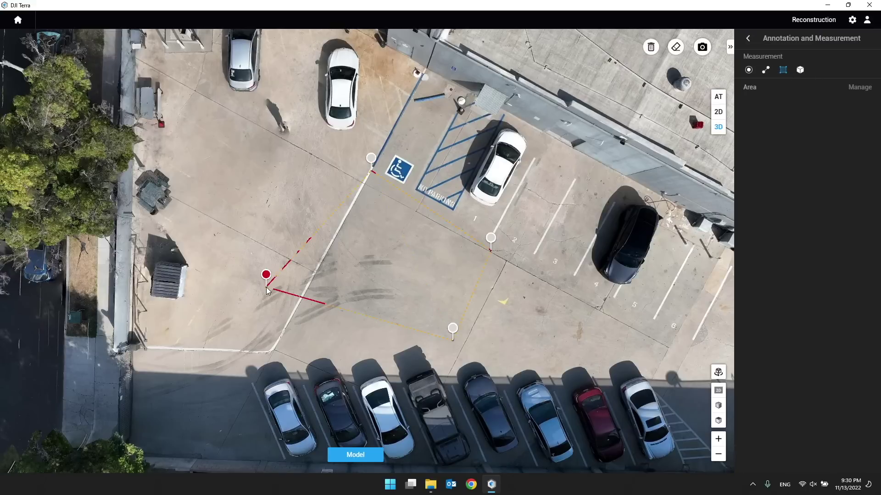
pyautogui.rightClick(266, 287)
pyautogui.click(346, 336)
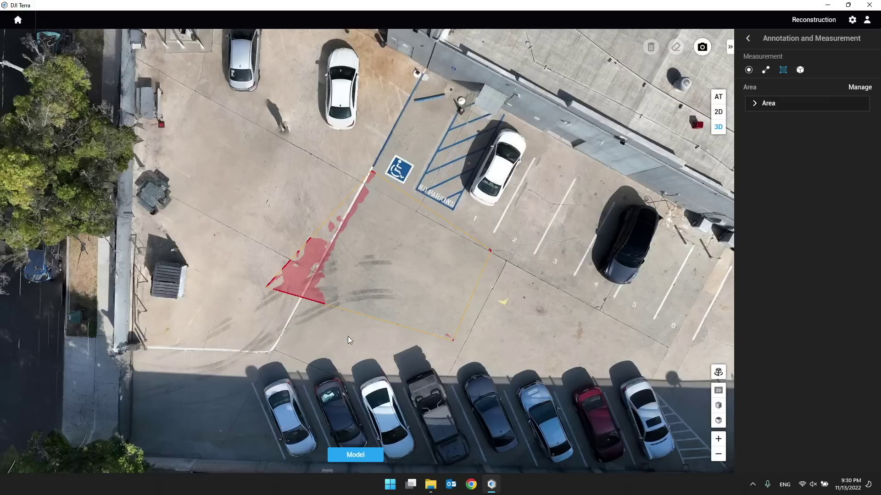
# Select the area measurement, open its export as Burbank M3E Office_Area.xlsx, and cancel the save
pyautogui.click(819, 98)
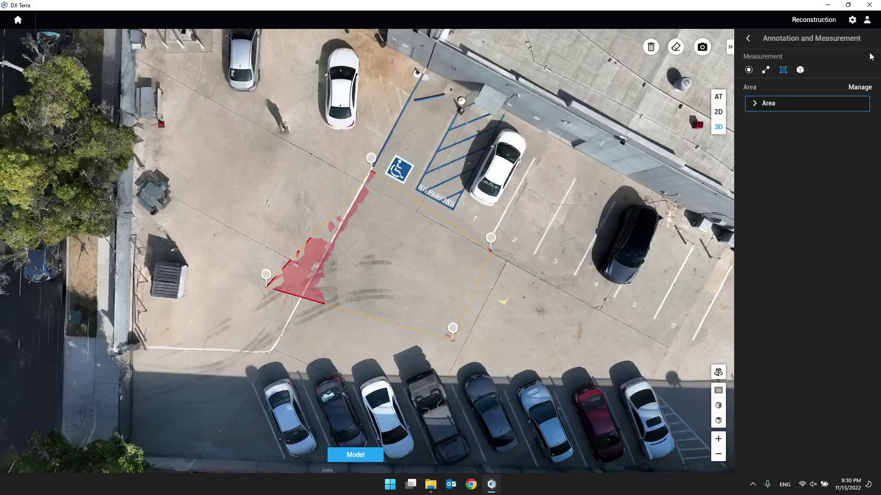
pyautogui.click(860, 88)
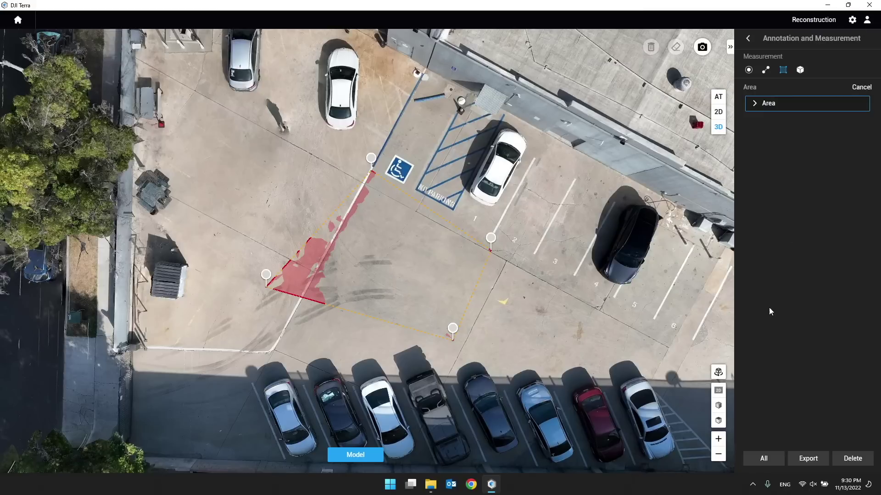
pyautogui.click(811, 460)
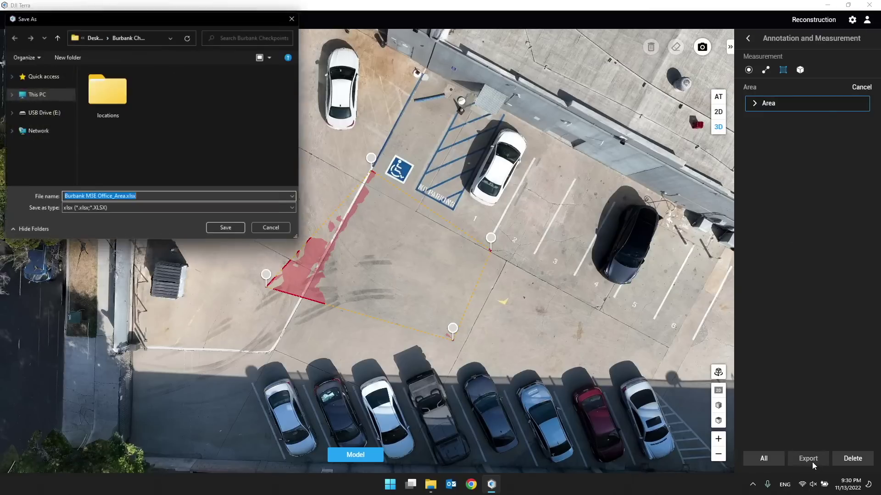
pyautogui.click(266, 230)
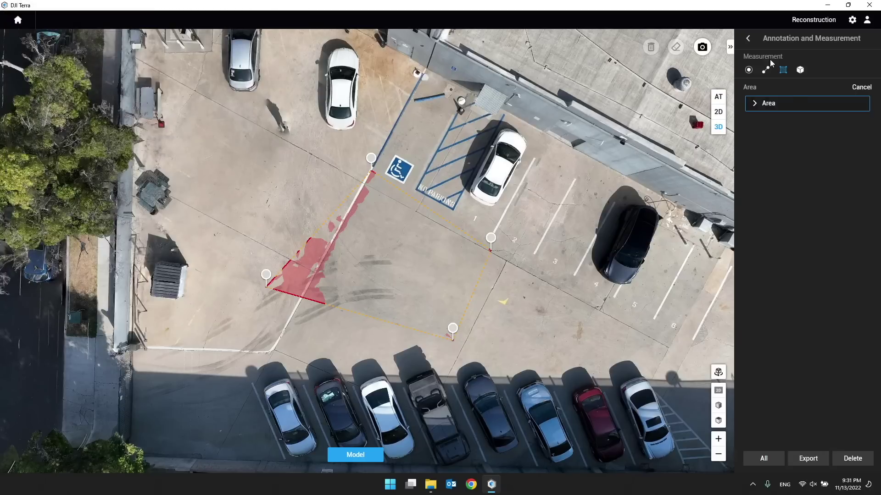
# Leave Annotation and Measurement and return from the Burbank M3E Office mission to the mission list
pyautogui.click(747, 39)
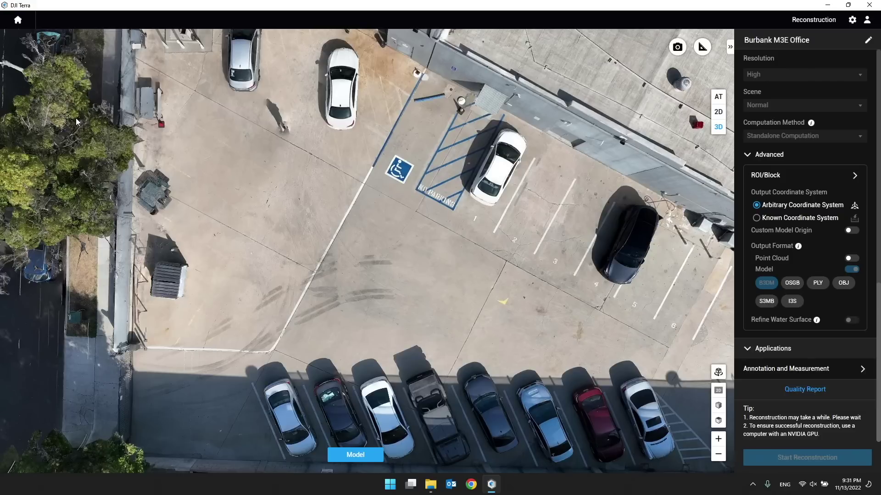
pyautogui.click(18, 19)
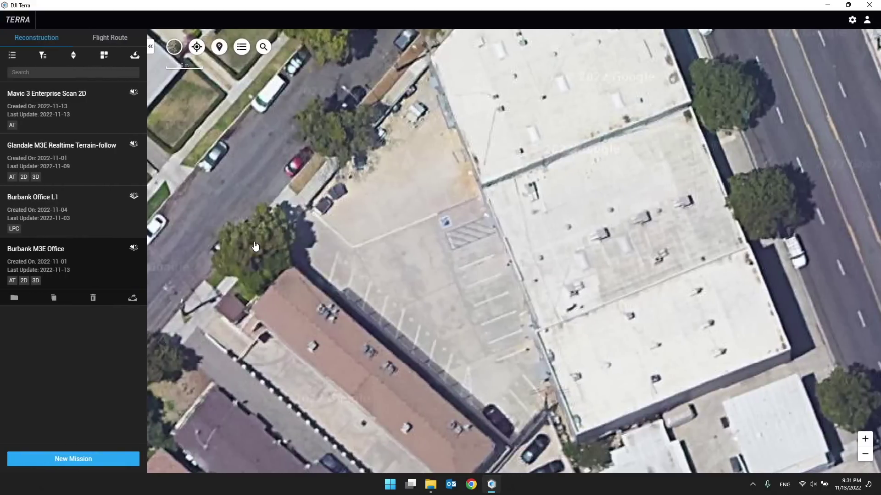
pyautogui.scroll(-5, 256, 246)
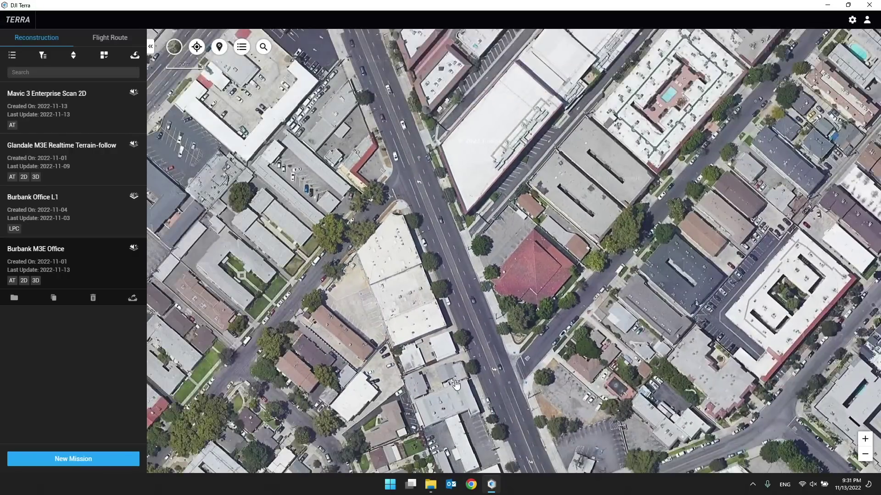
pyautogui.moveTo(456, 385); pyautogui.dragTo(497, 358)
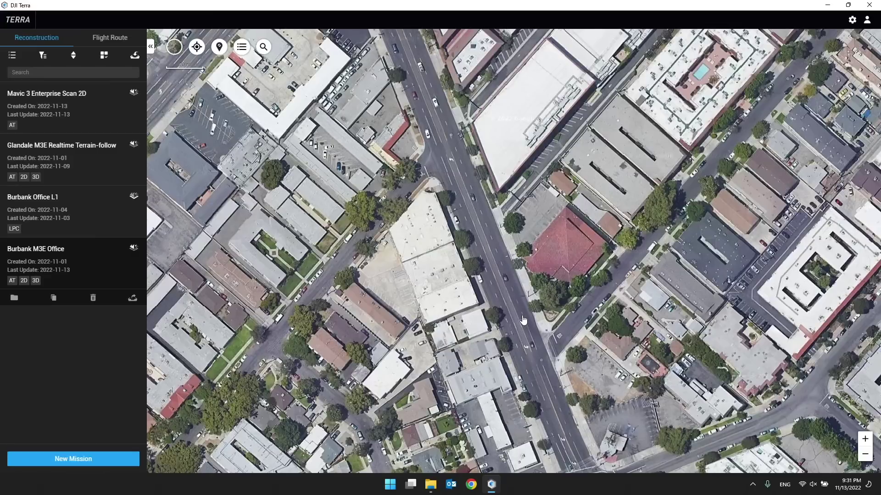
# Open the Burbank M3E Office mission's data folder in File Explorer and maximize its window
pyautogui.click(14, 298)
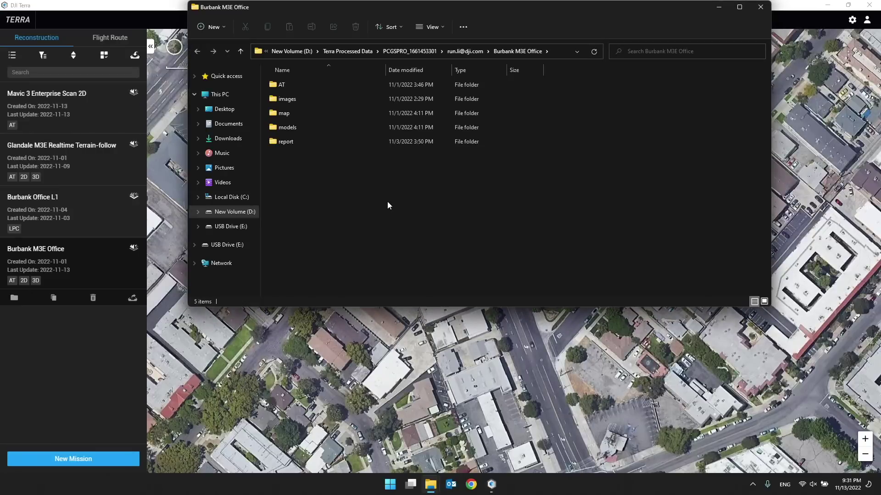
pyautogui.moveTo(527, 13); pyautogui.dragTo(550, 126)
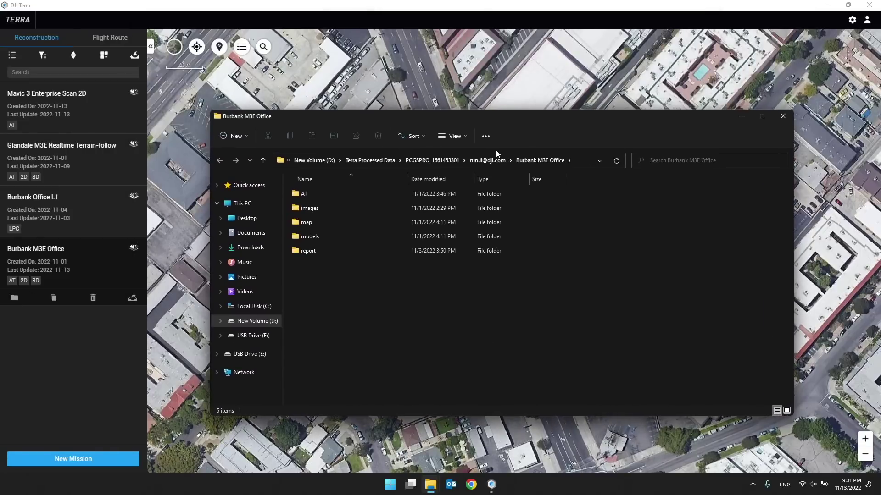
pyautogui.doubleClick(279, 116)
# Browse to the 3D reconstruction output in the models\pc\0 subfolder of the mission folder
pyautogui.click(115, 128)
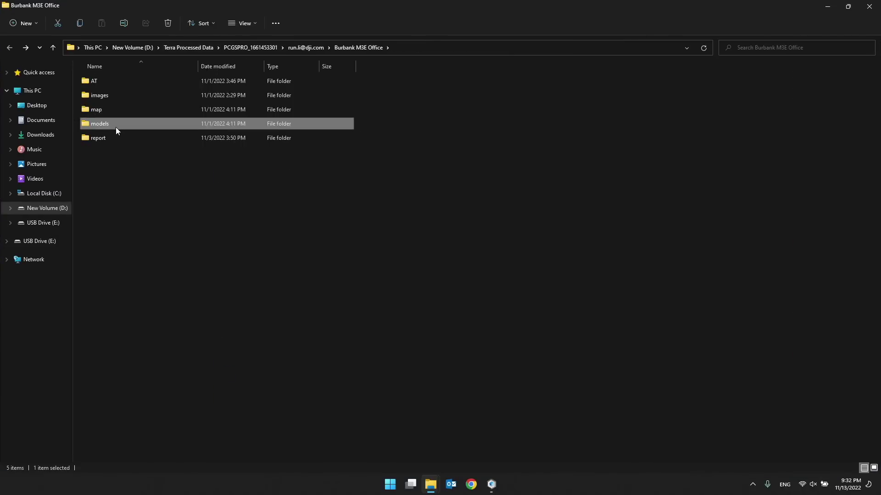
pyautogui.doubleClick(115, 128)
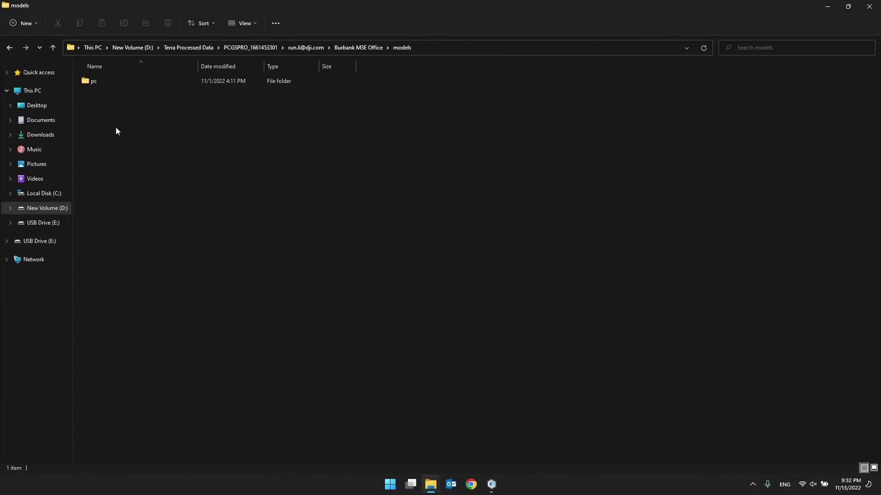
pyautogui.doubleClick(98, 82)
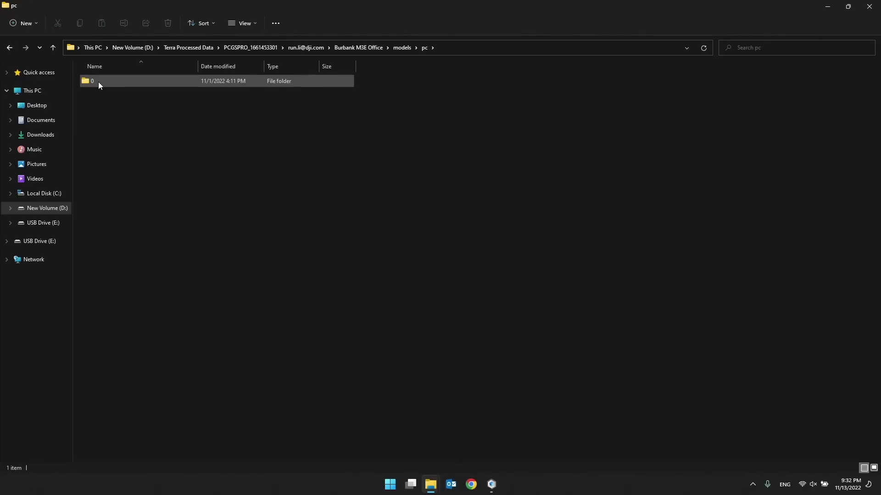
pyautogui.click(98, 81)
pyautogui.doubleClick(98, 81)
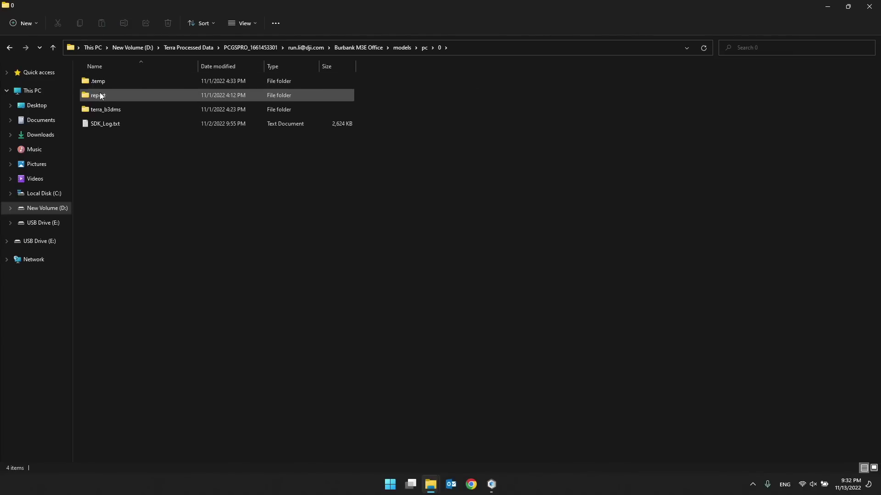
# Examine the size and contents of the terra_b3dms model folder, and go back to folder 0
pyautogui.click(100, 109)
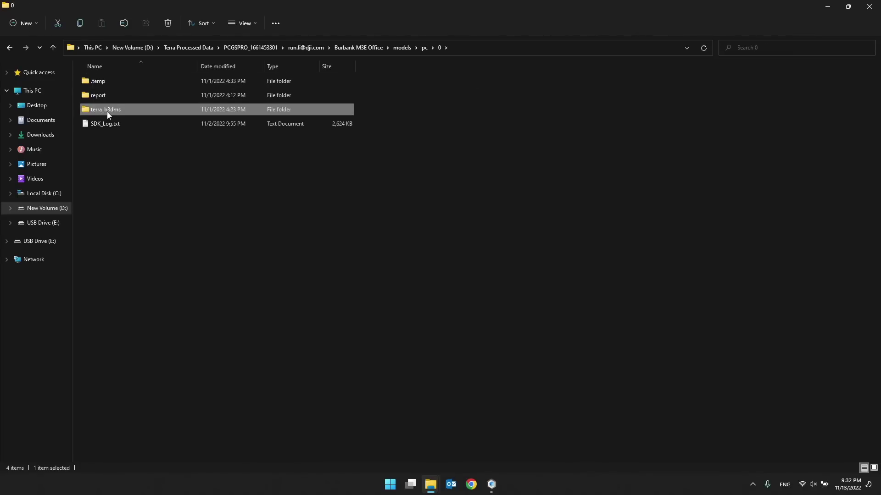
pyautogui.moveTo(115, 111)
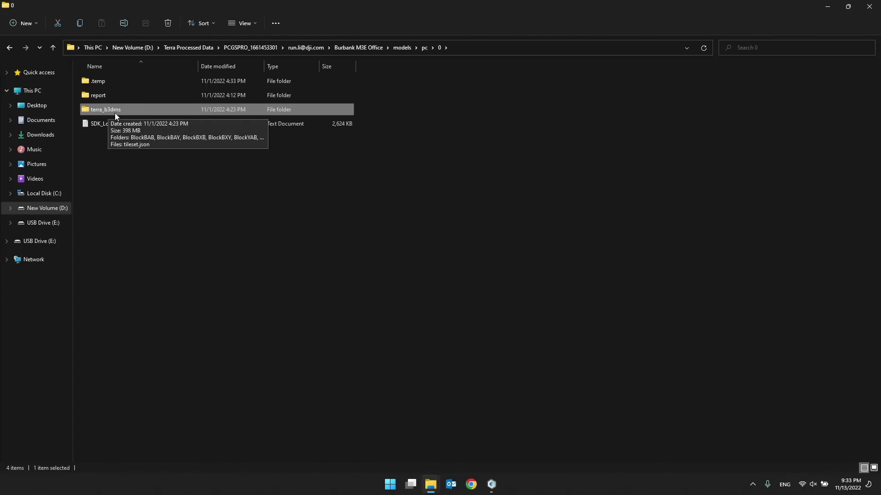
pyautogui.click(144, 143)
pyautogui.moveTo(167, 110)
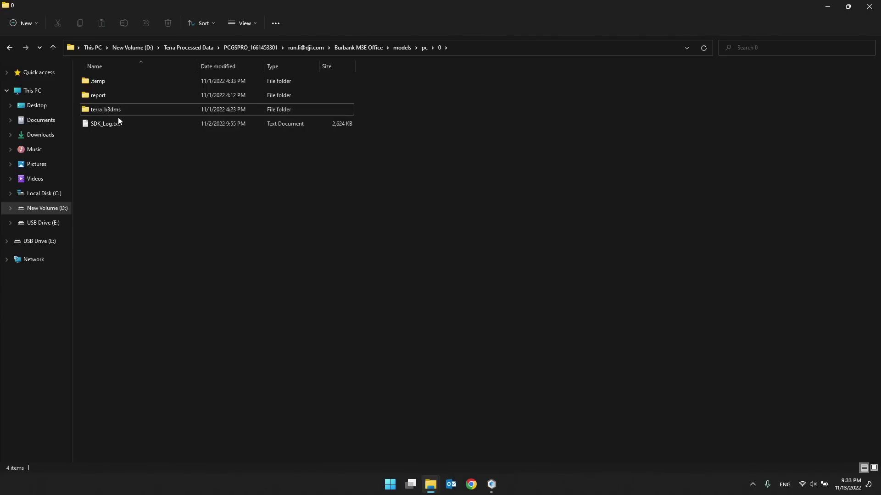
pyautogui.doubleClick(105, 109)
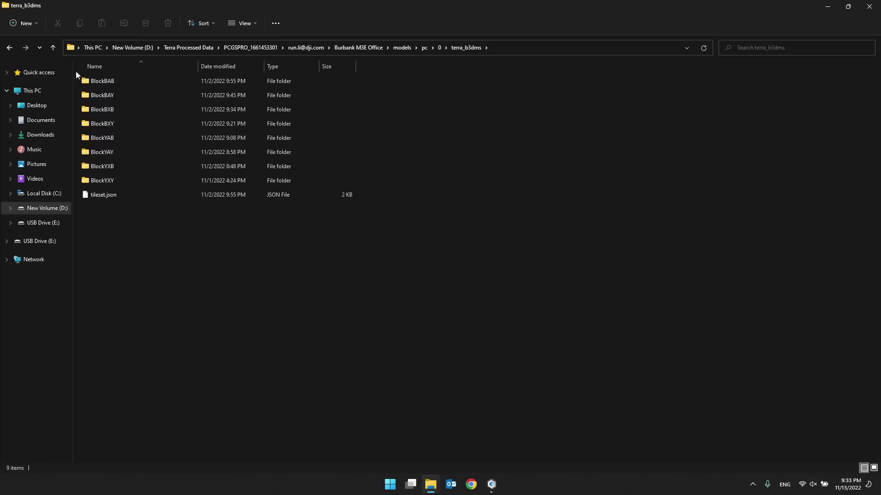
pyautogui.click(10, 50)
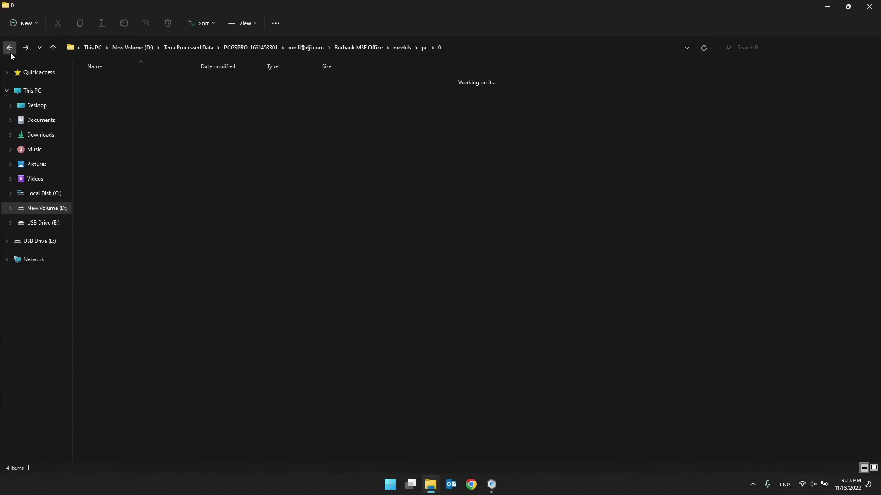